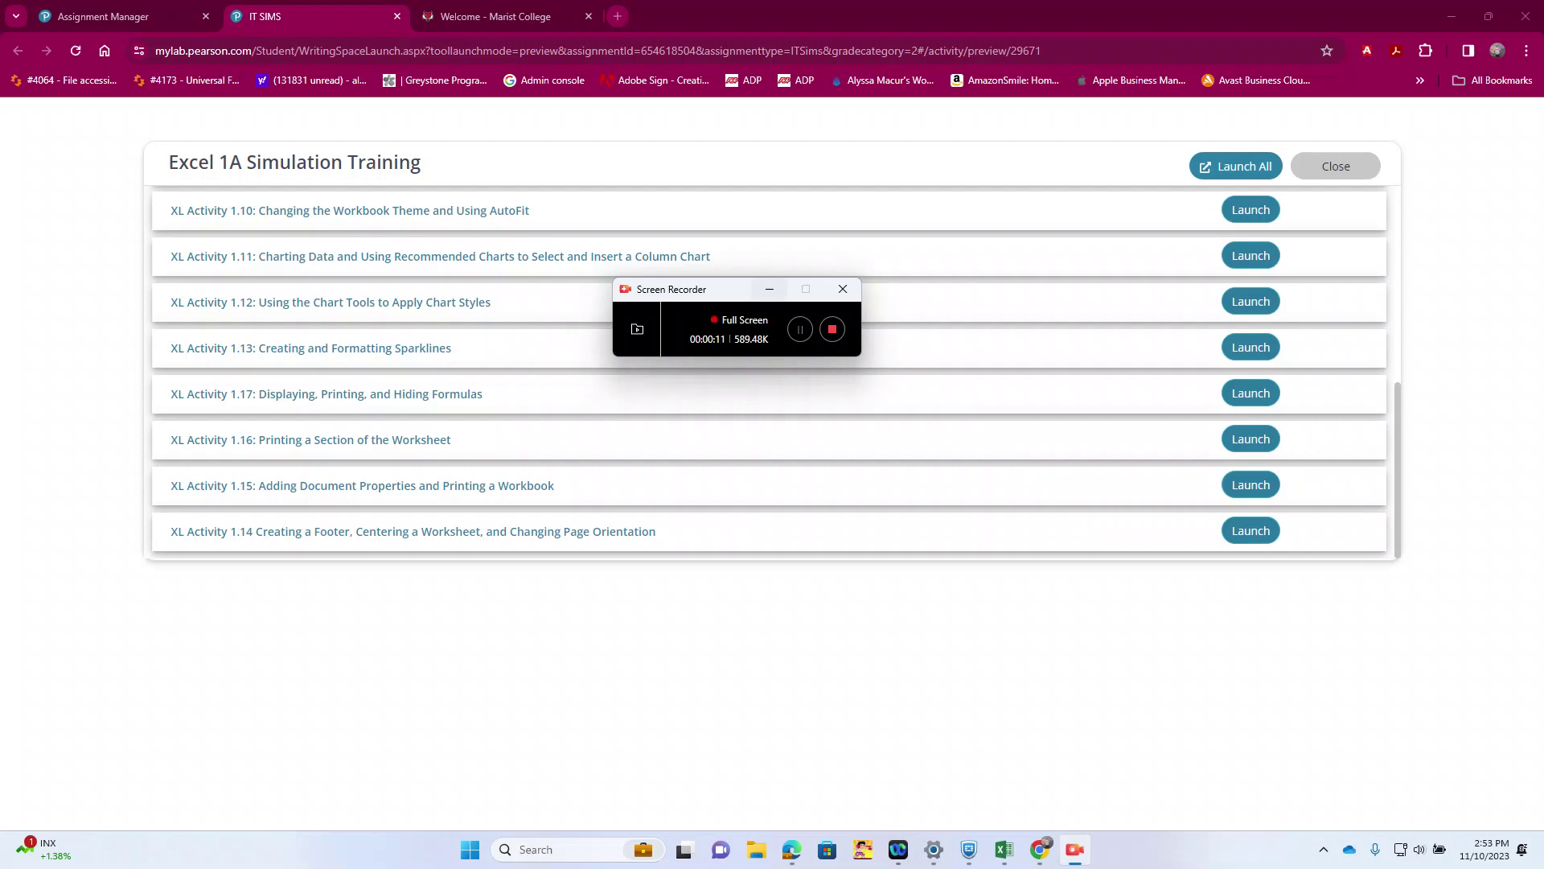
Launch XL Activity 1.01, enter the worksheet title The Easy Pantry in cell A1, and submit the activity.
scroll(769, 322, "up", 5)
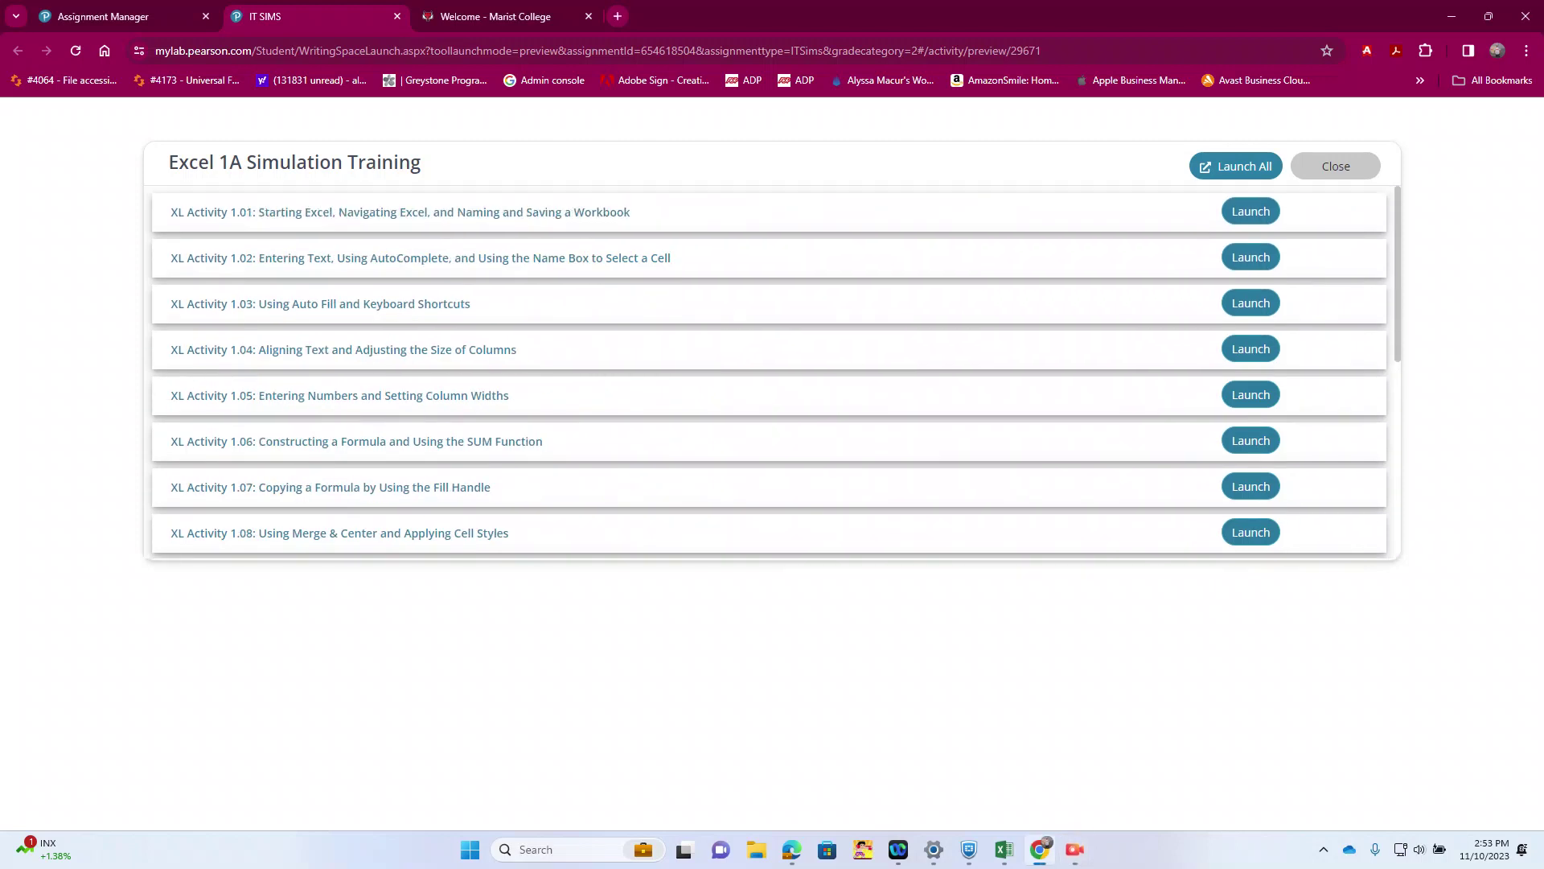
left_click(1250, 211)
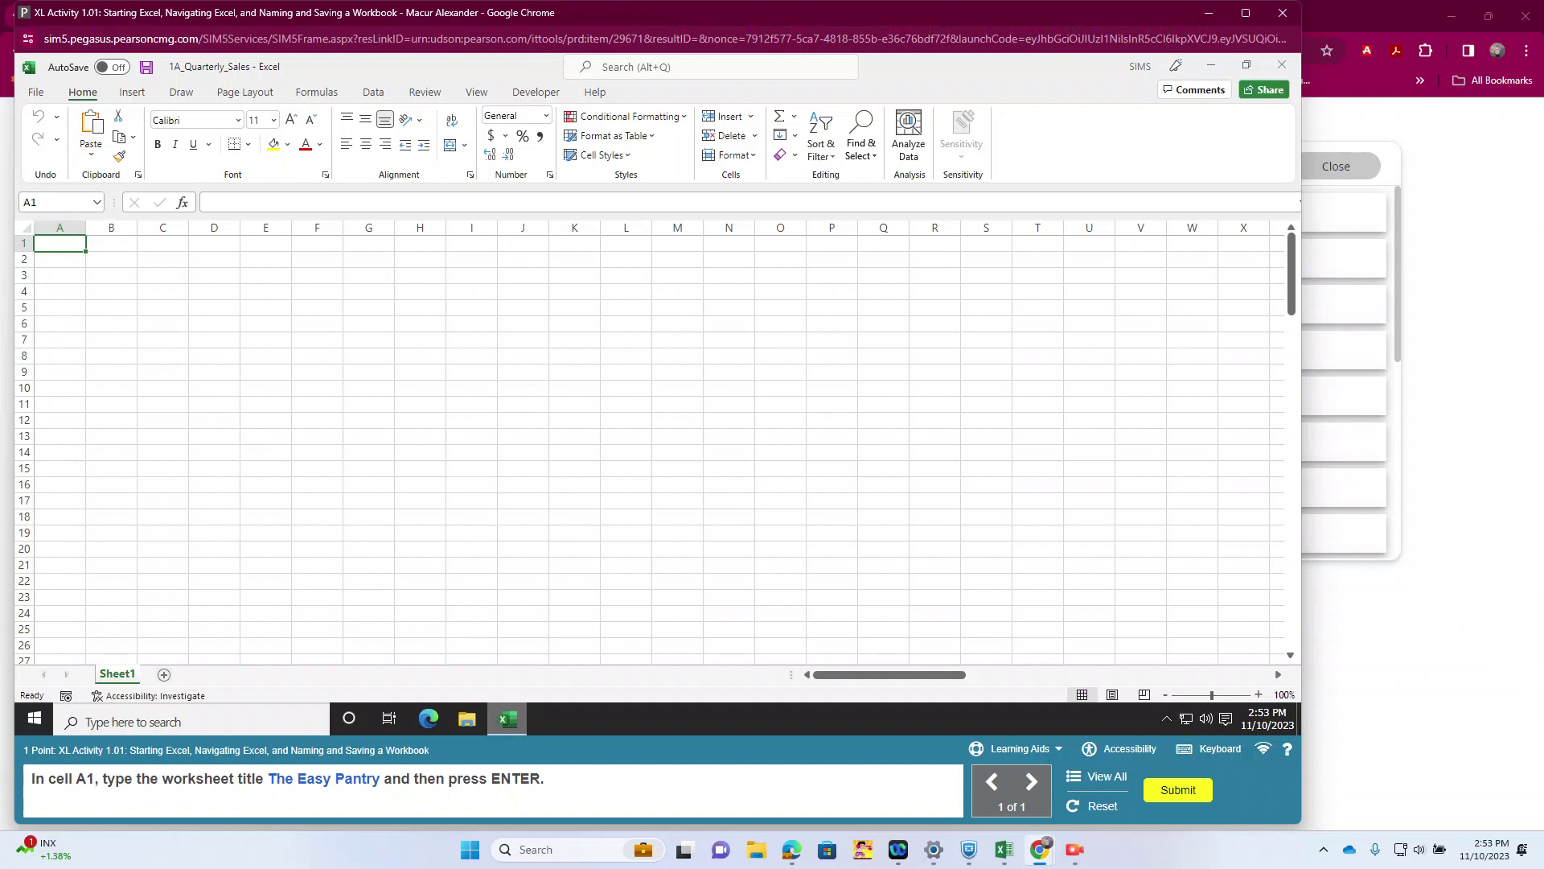
type("The Easy Pantry")
key("Return")
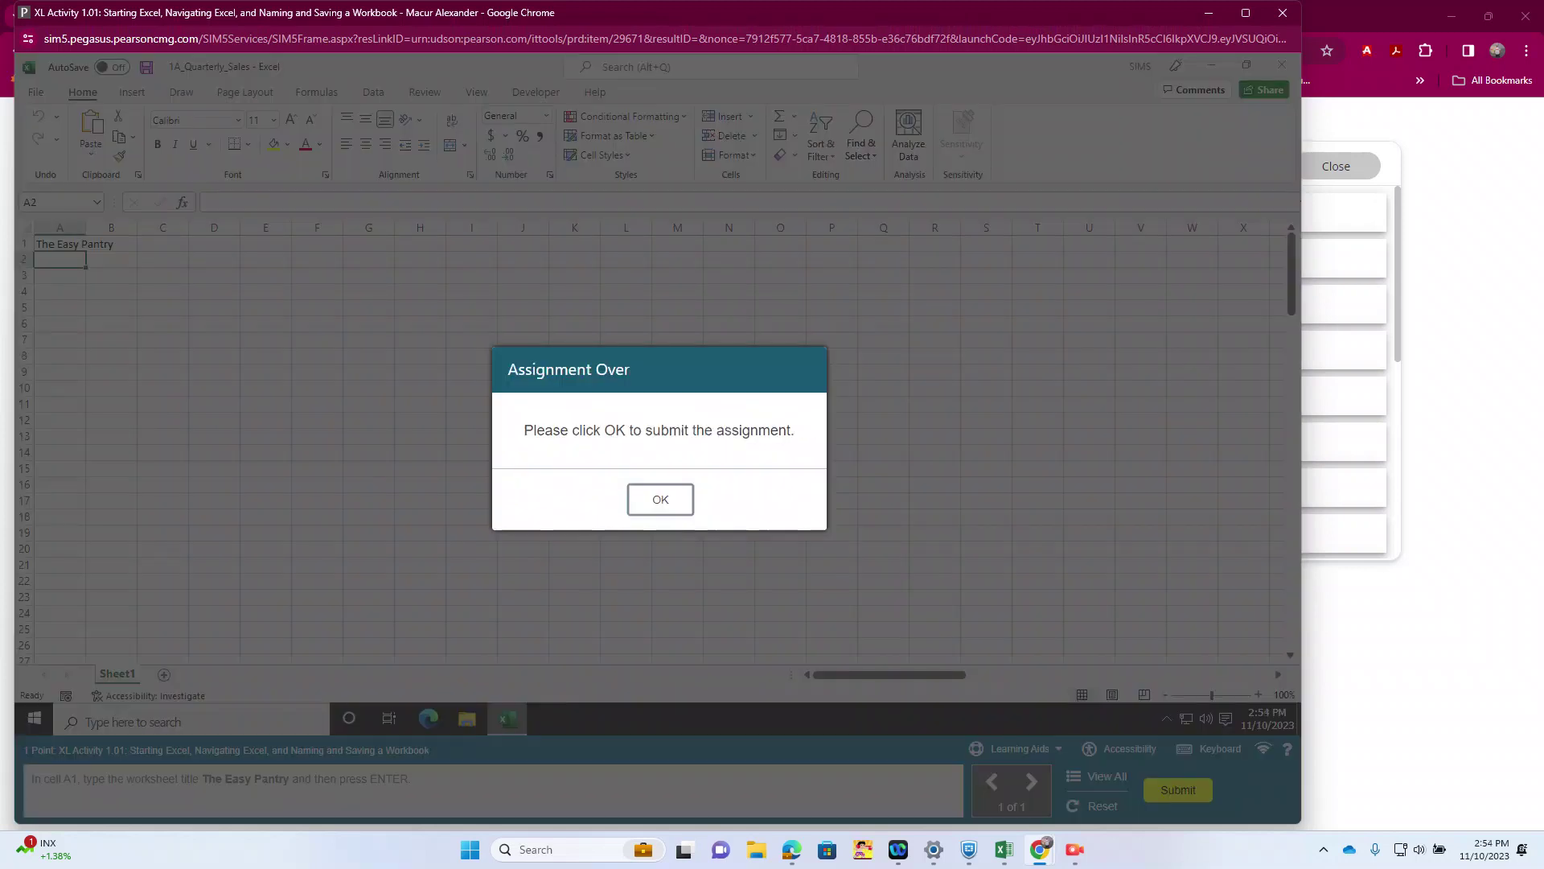
left_click(660, 500)
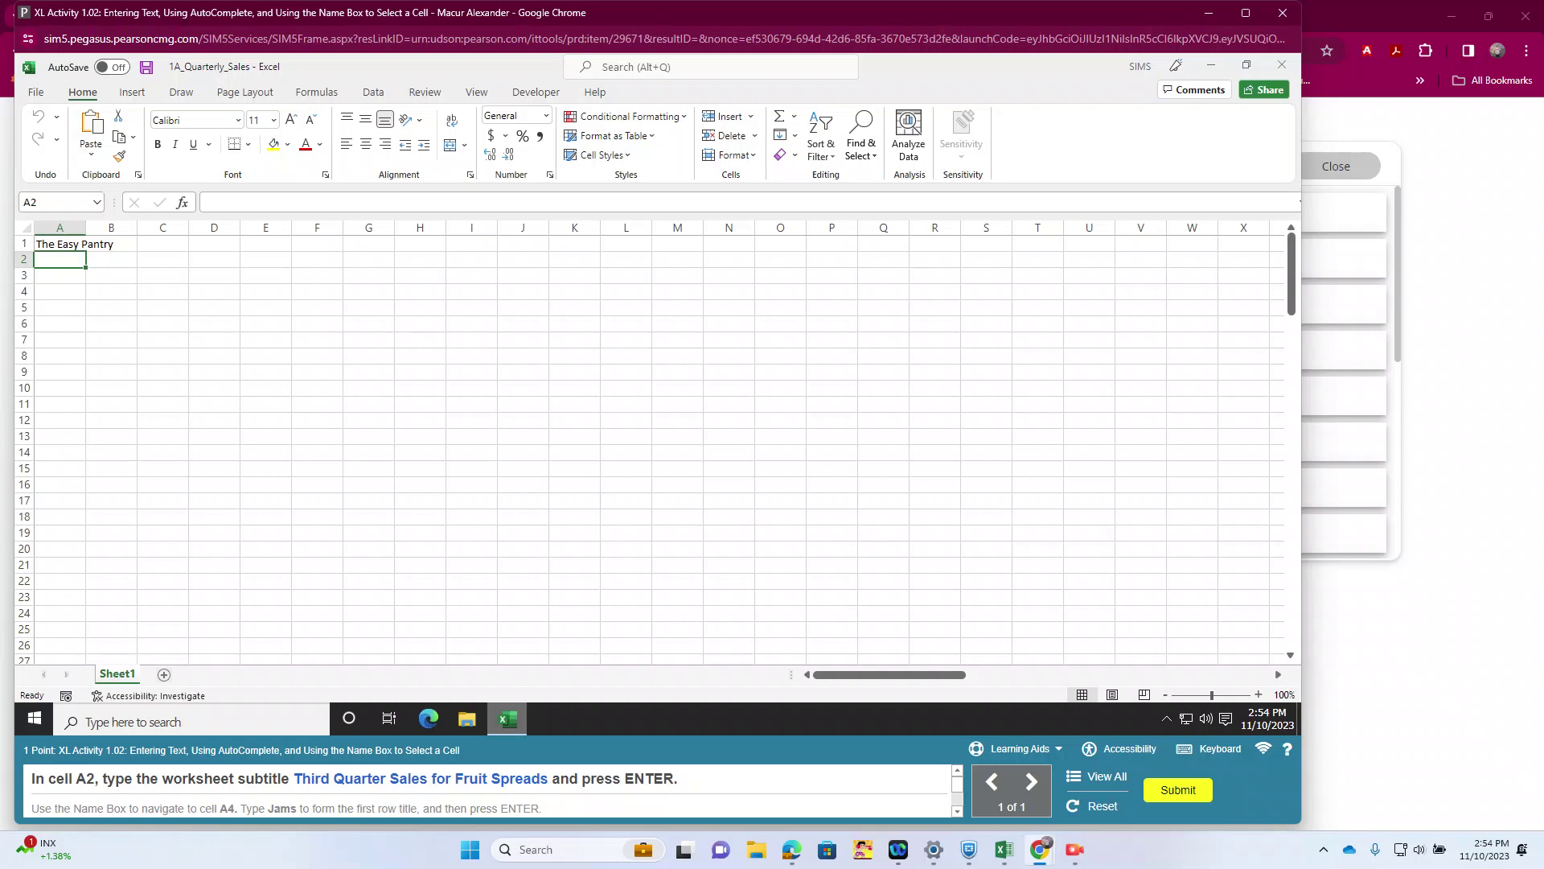
In XL Activity 1.02, enter the worksheet subtitle Third Quarter Sales for Fruit Spreads in cell A2.
type("Third Quarter Sales for Fruit Spreads")
key("Return")
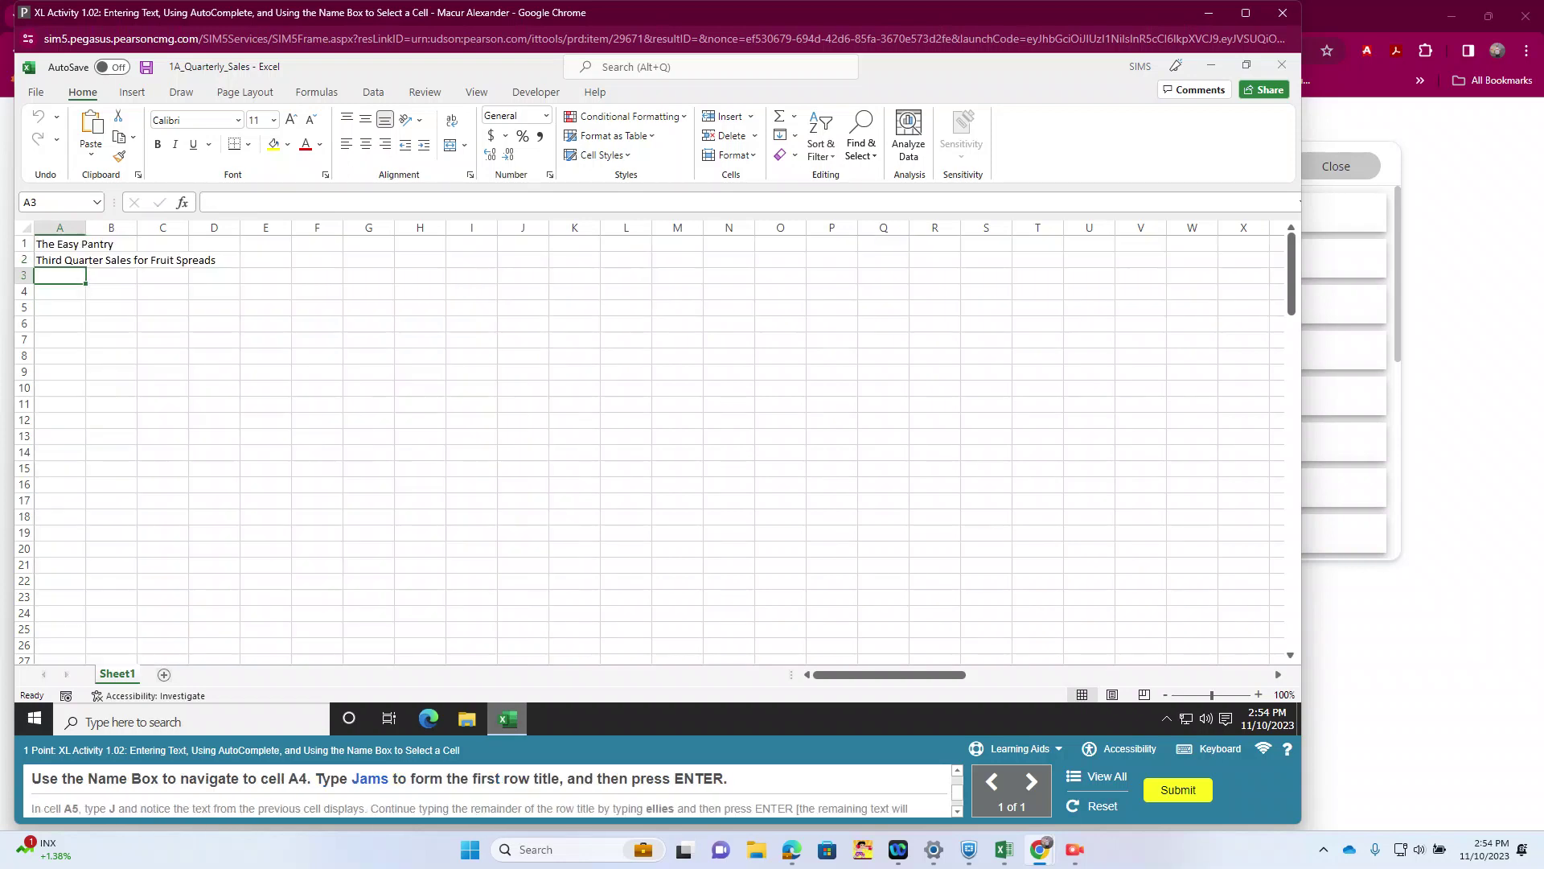
Go to cell A4 through the Name Box and enter the row title Jams.
left_click(56, 202)
type("a4")
key("Return")
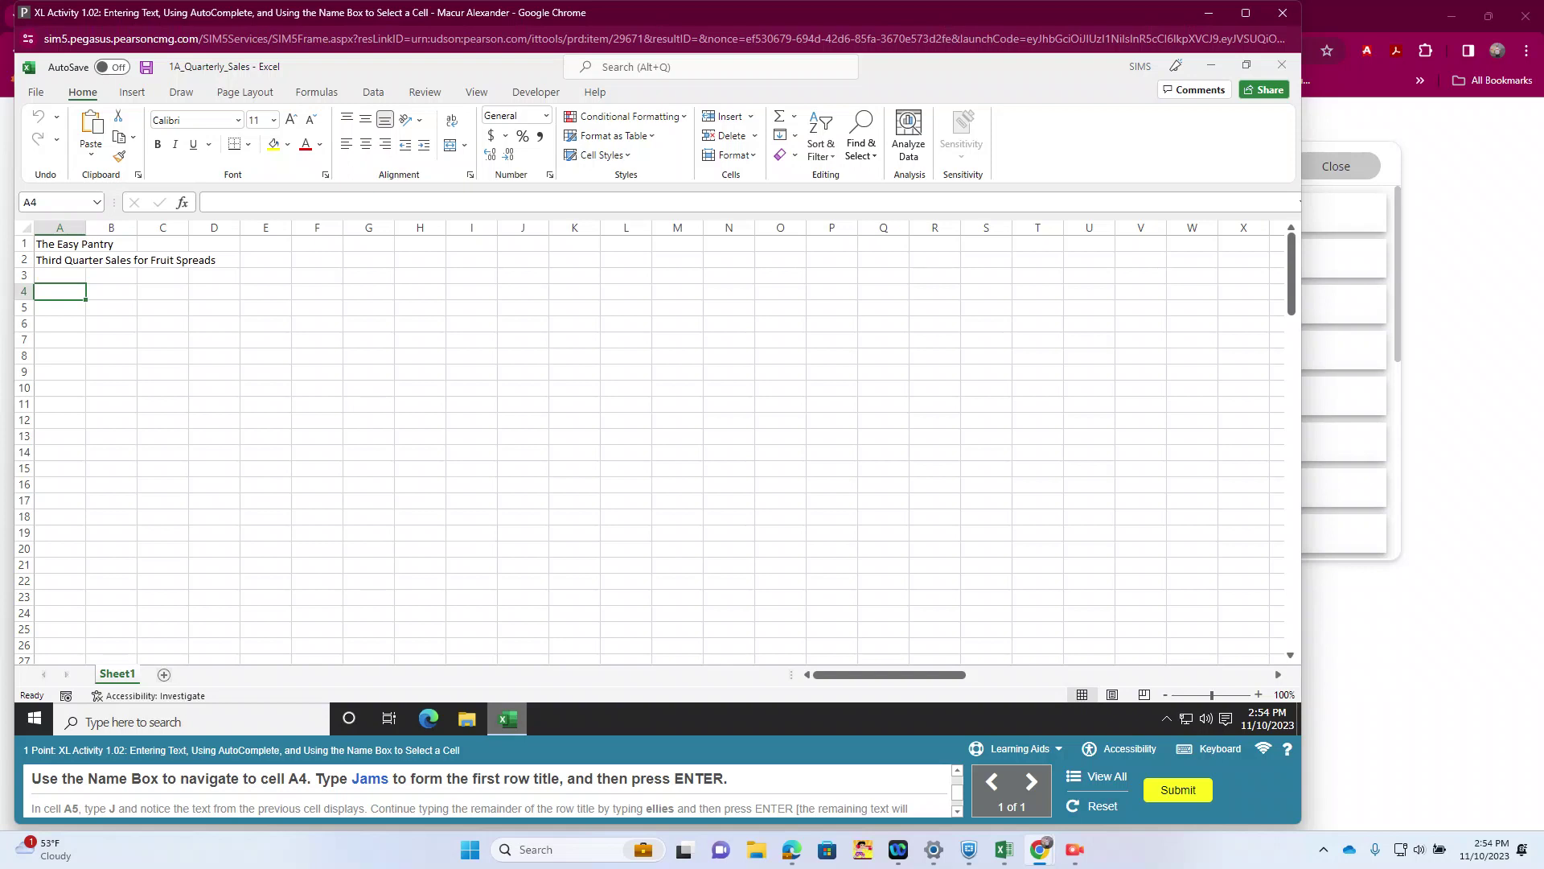
type("Jams")
key("Return")
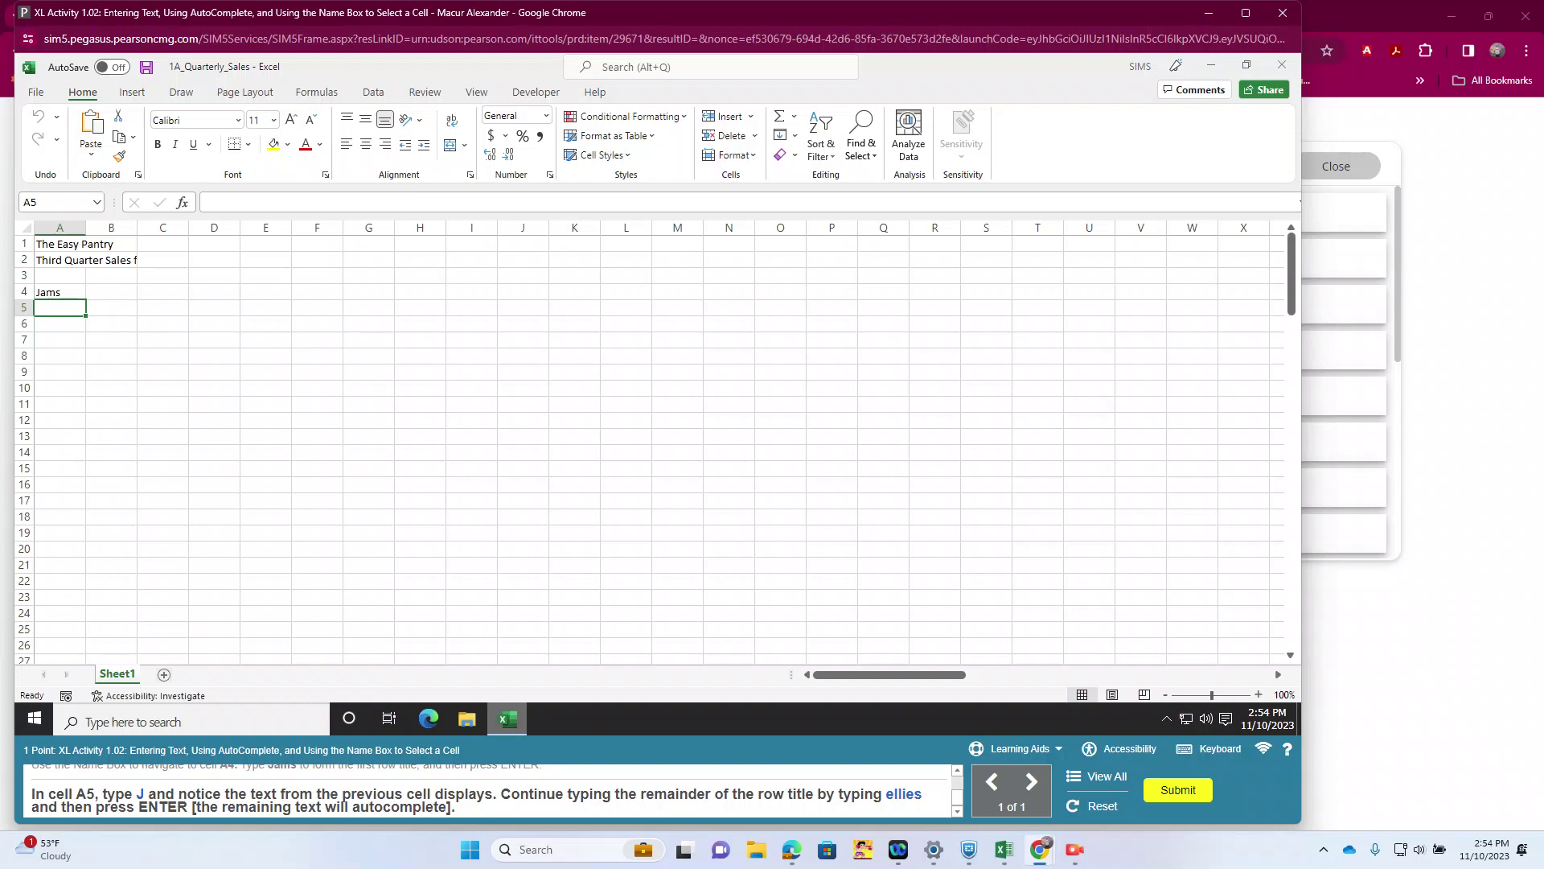
Enter the row title Jellies in cell A5 and submit XL Activity 1.02.
type("J")
type("ellies")
key("Return")
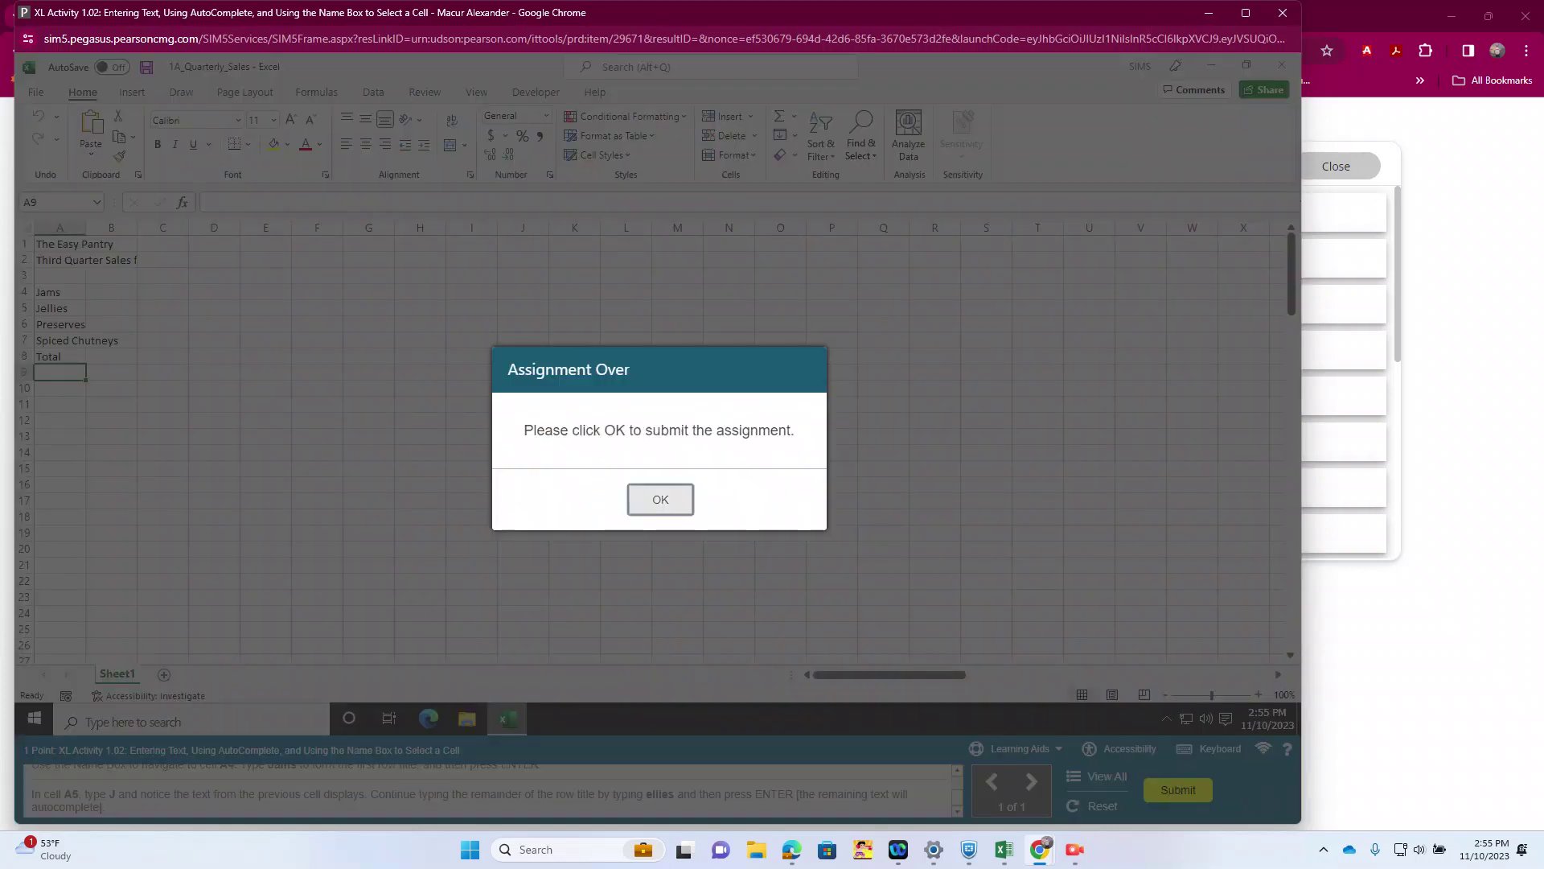
left_click(660, 499)
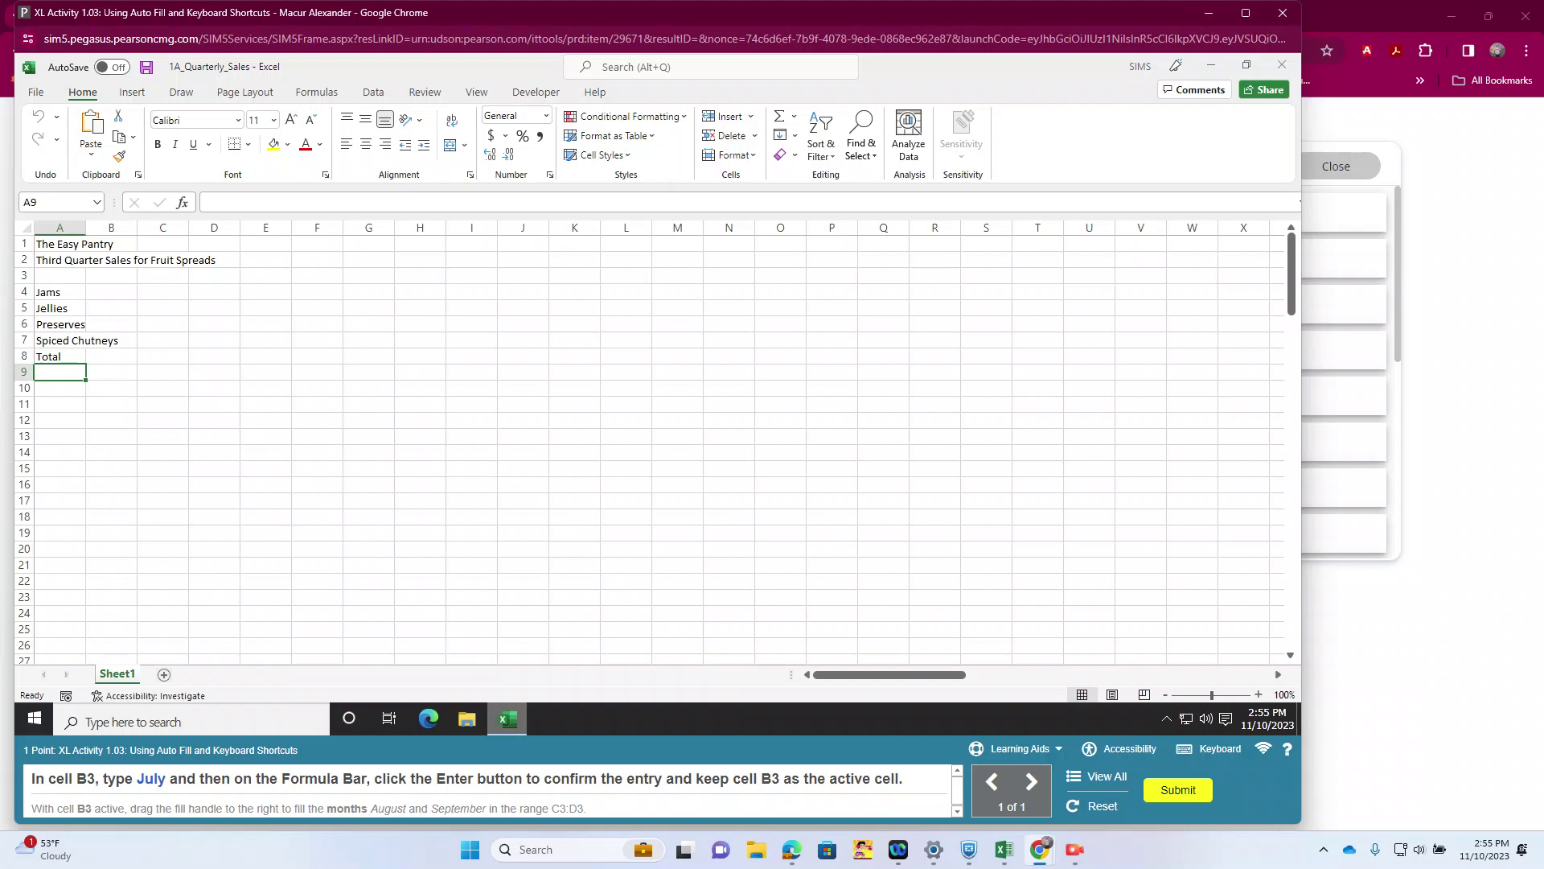
In XL Activity 1.03, enter July in cell B3, keeping B3 as the active cell.
left_click(111, 276)
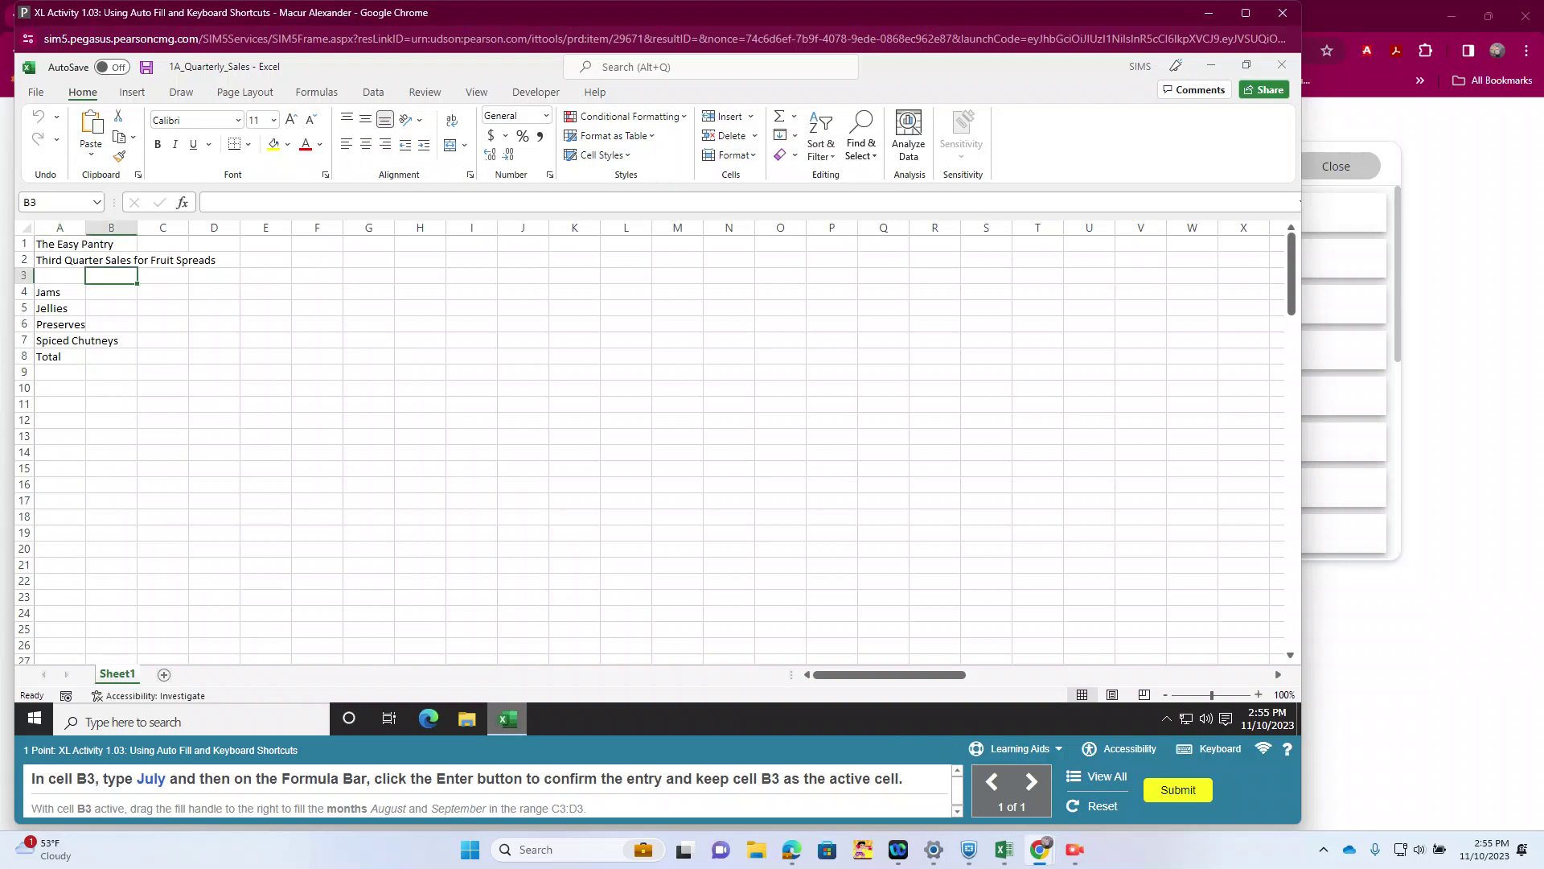
type("July")
left_click(158, 202)
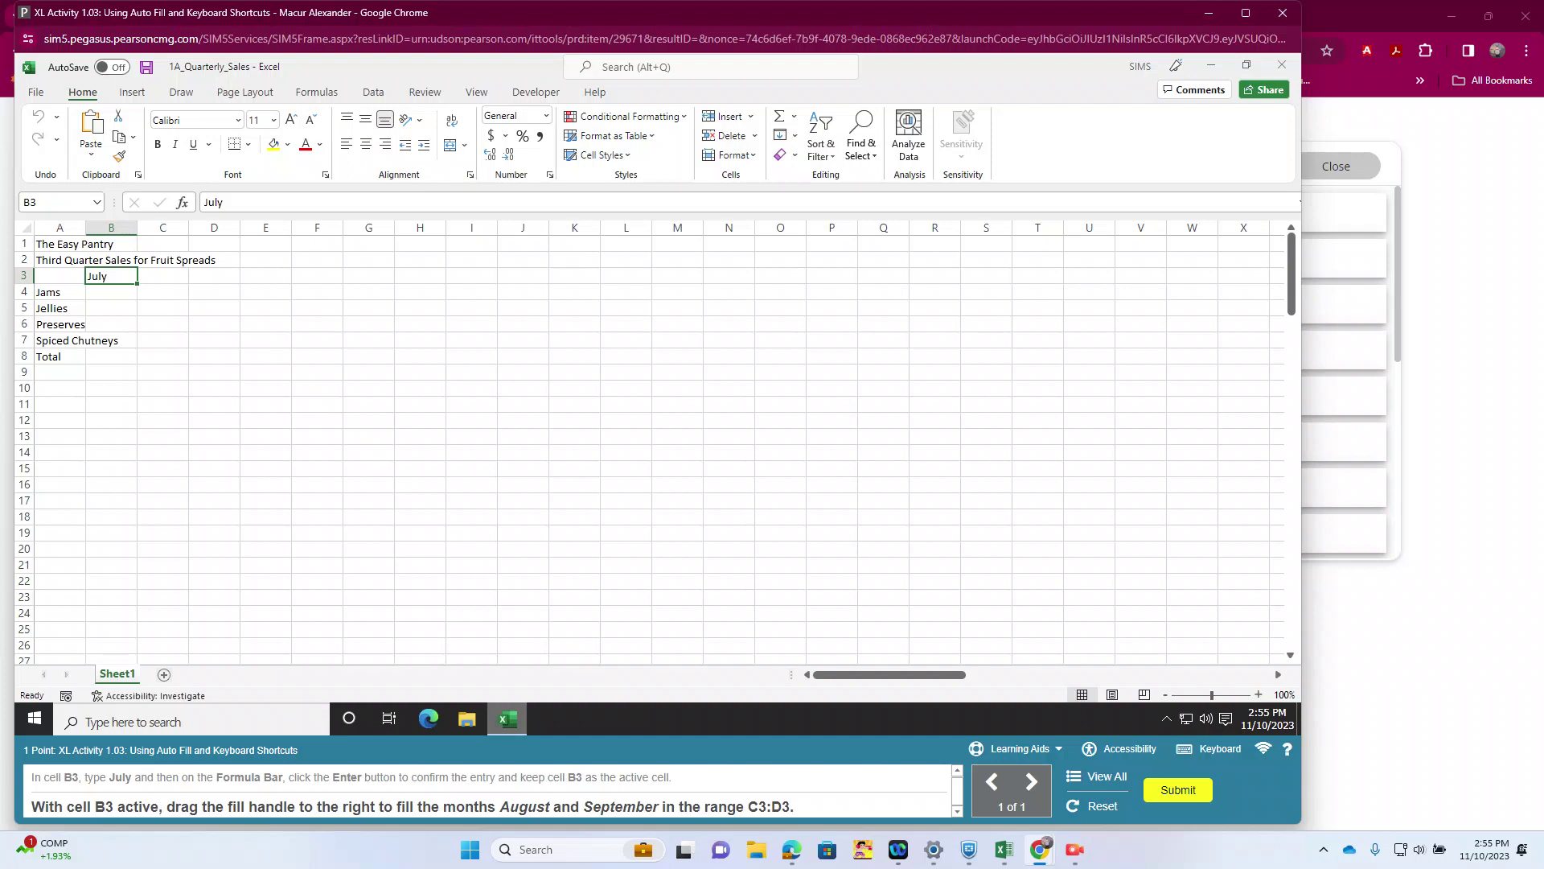
left_click_drag(138, 284, 180, 280)
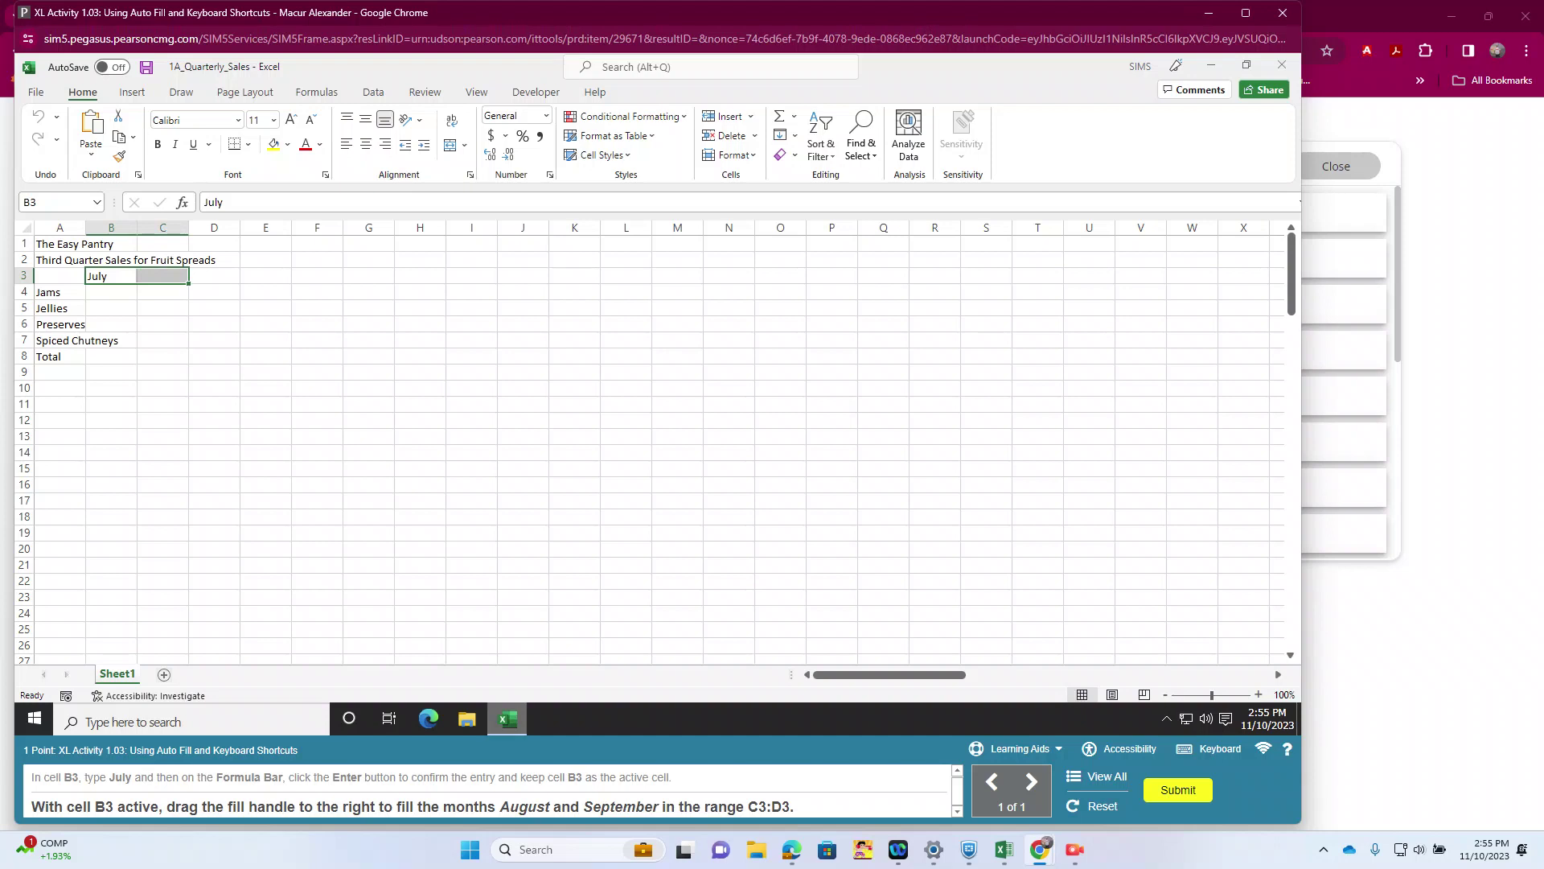
left_click_drag(185, 280, 233, 279)
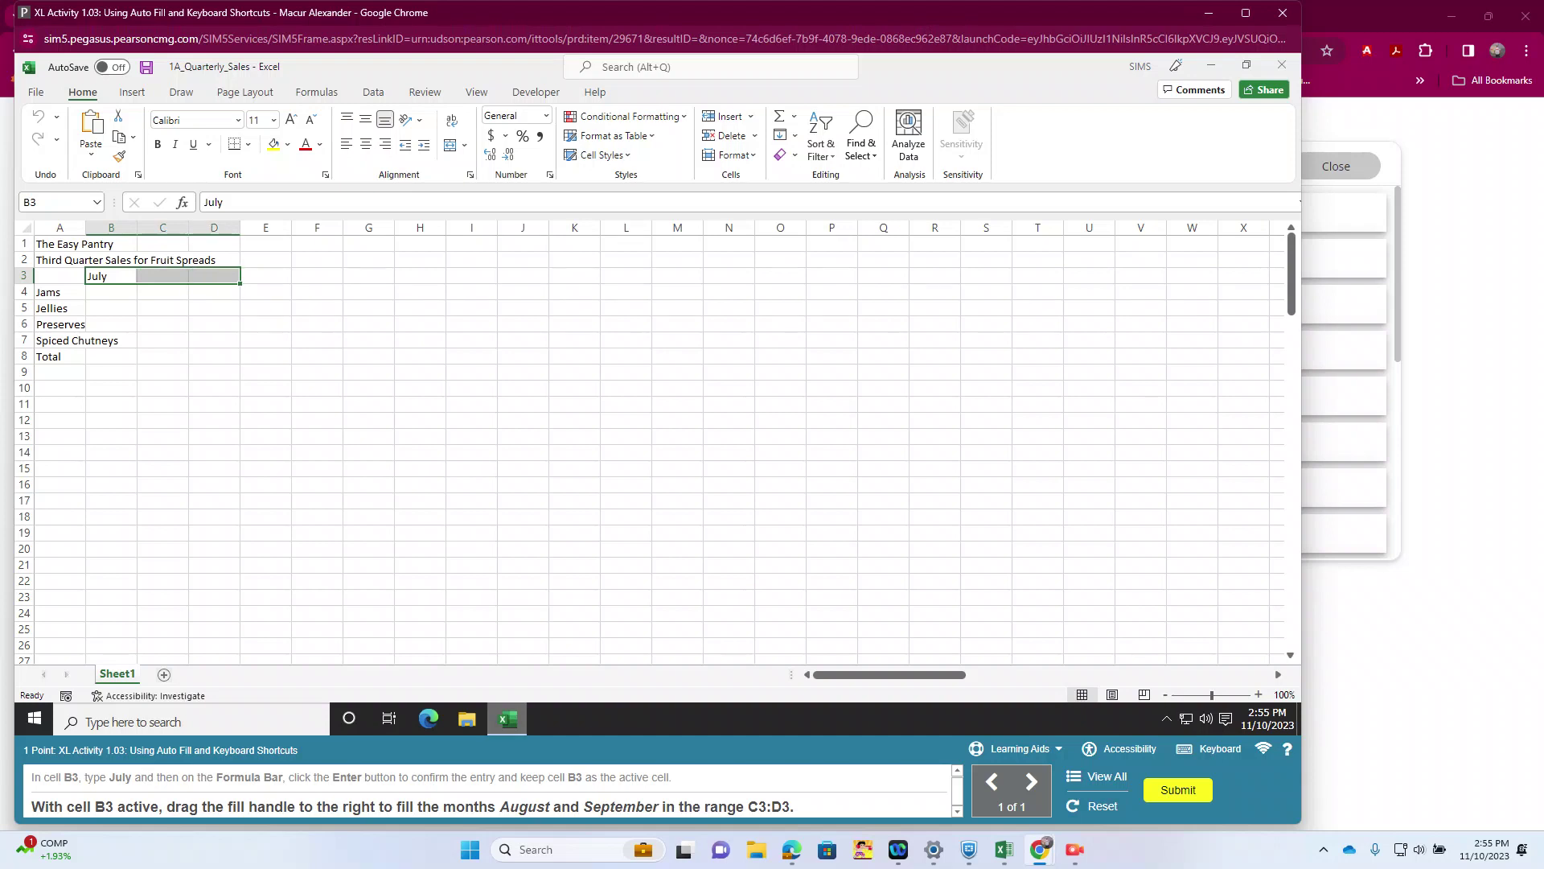
left_click(214, 324)
Auto-fill the months August and September from July in B3 across C3:D3, and submit the activity.
left_click(111, 275)
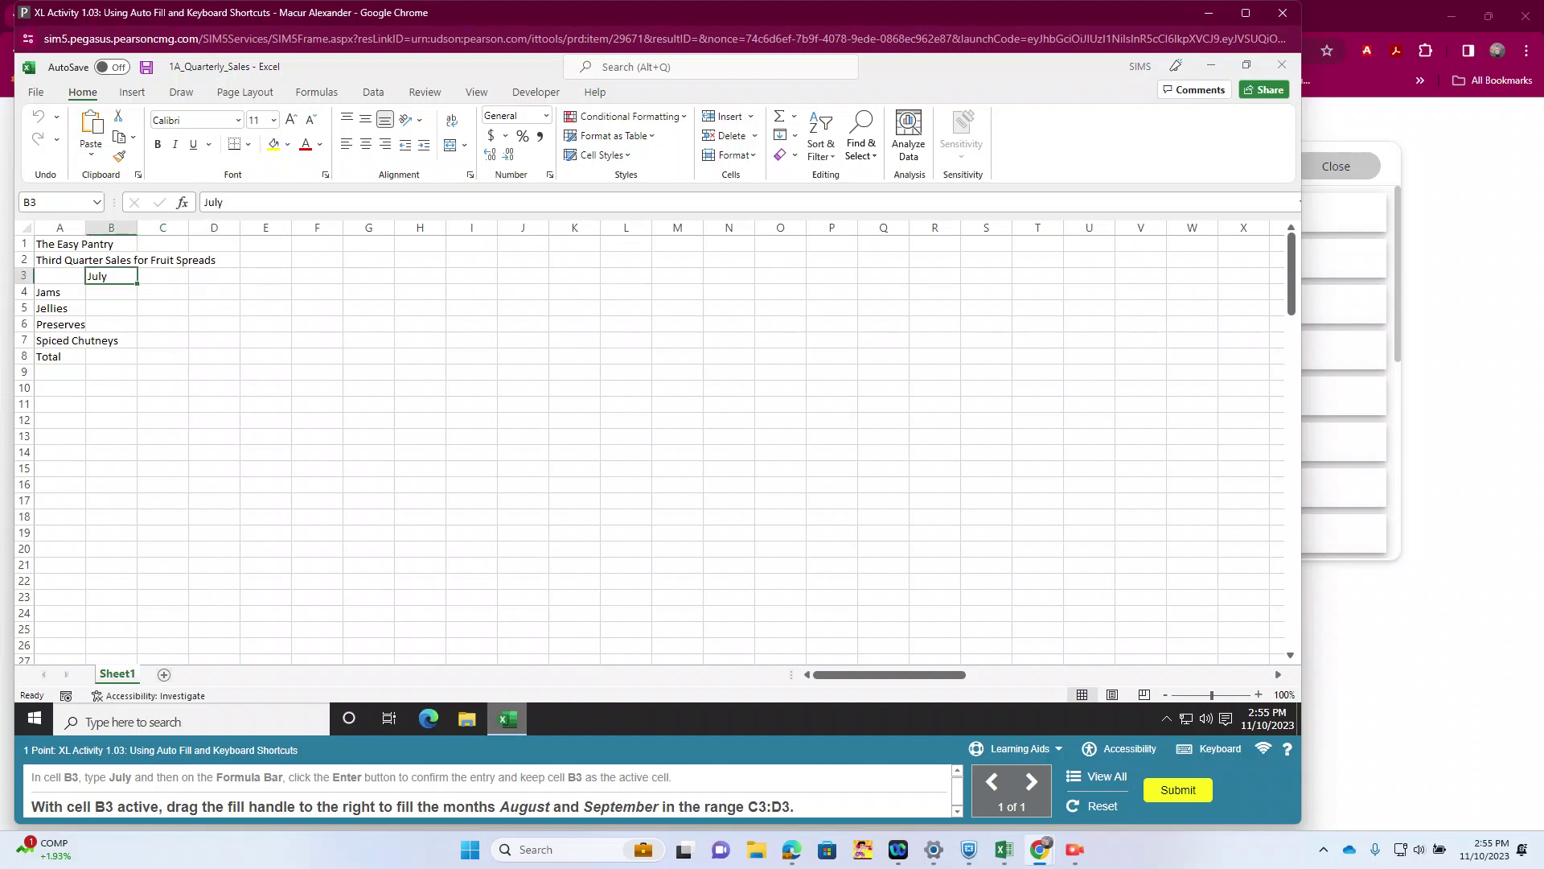
left_click_drag(138, 283, 234, 280)
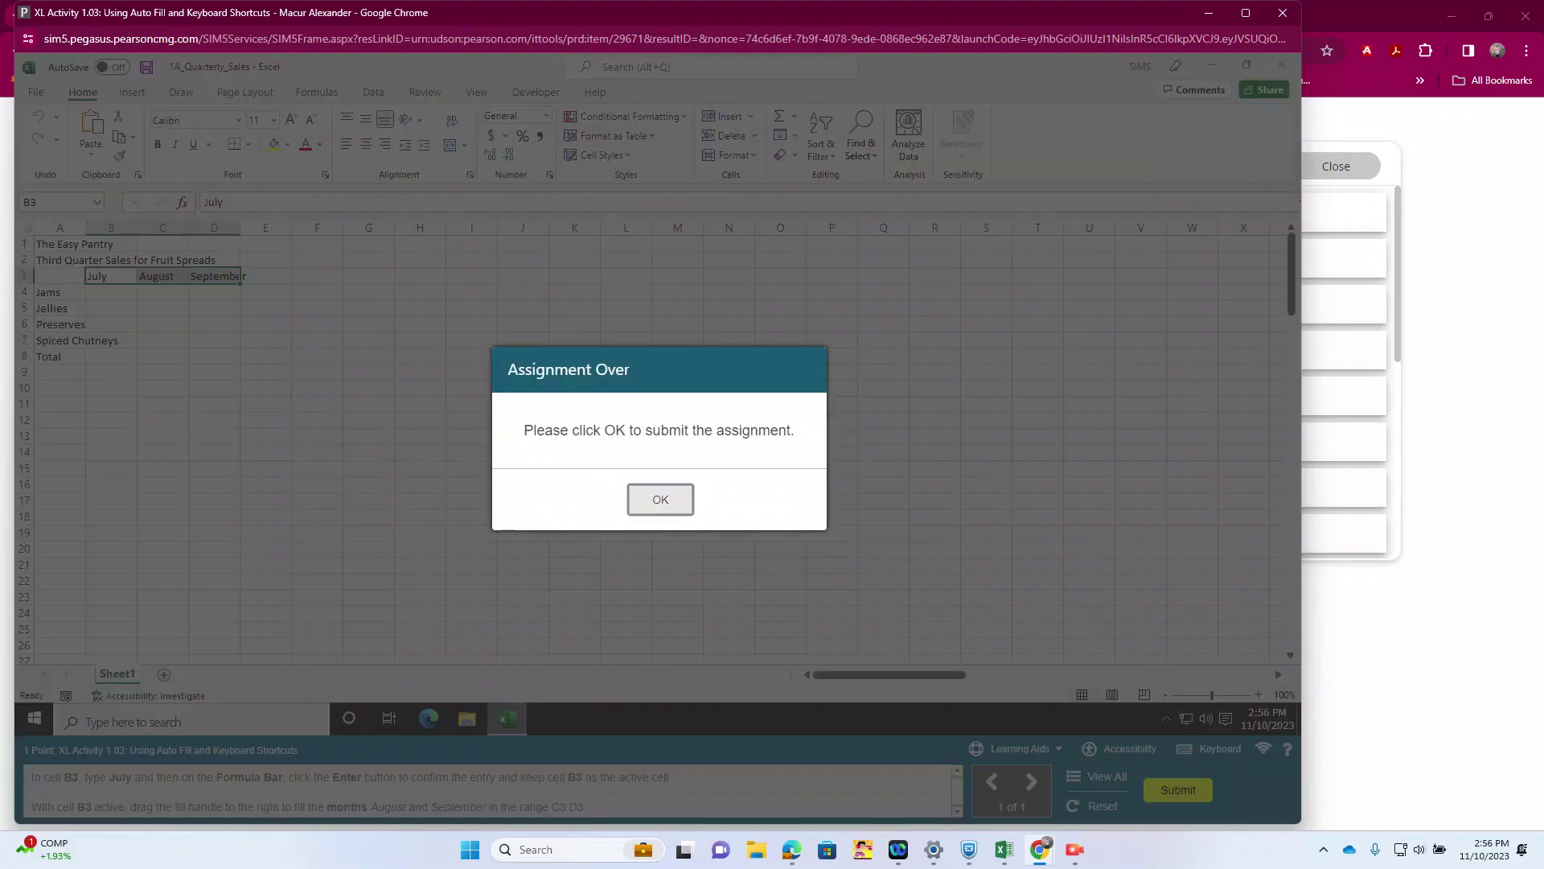
left_click(658, 497)
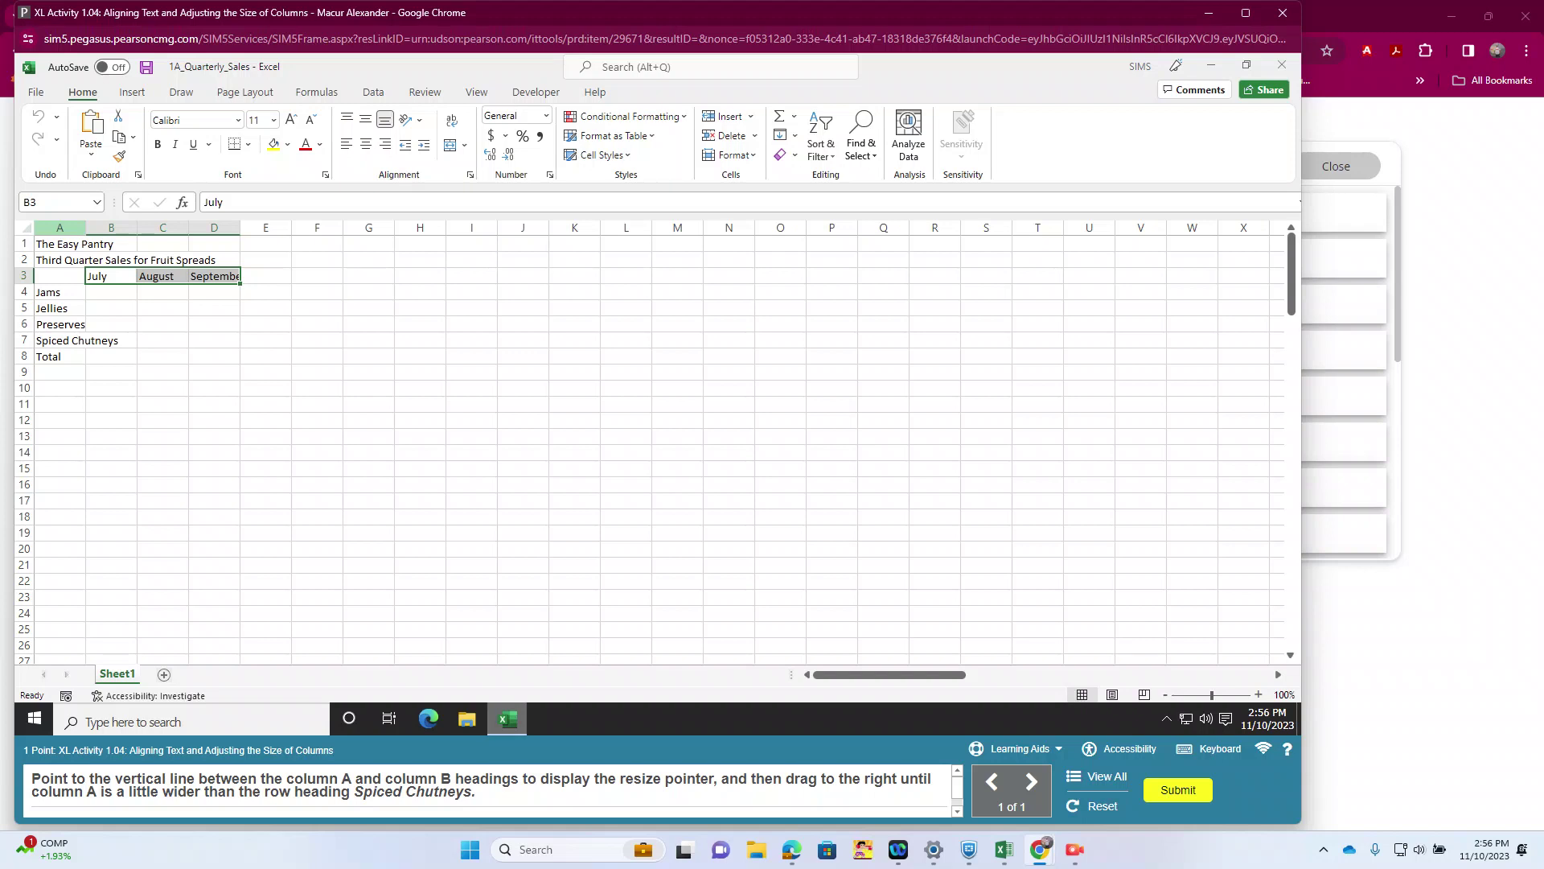
In XL Activity 1.04, widen column A until it slightly exceeds the row heading Spiced Chutneys.
left_click_drag(85, 228, 119, 227)
left_click_drag(86, 228, 121, 228)
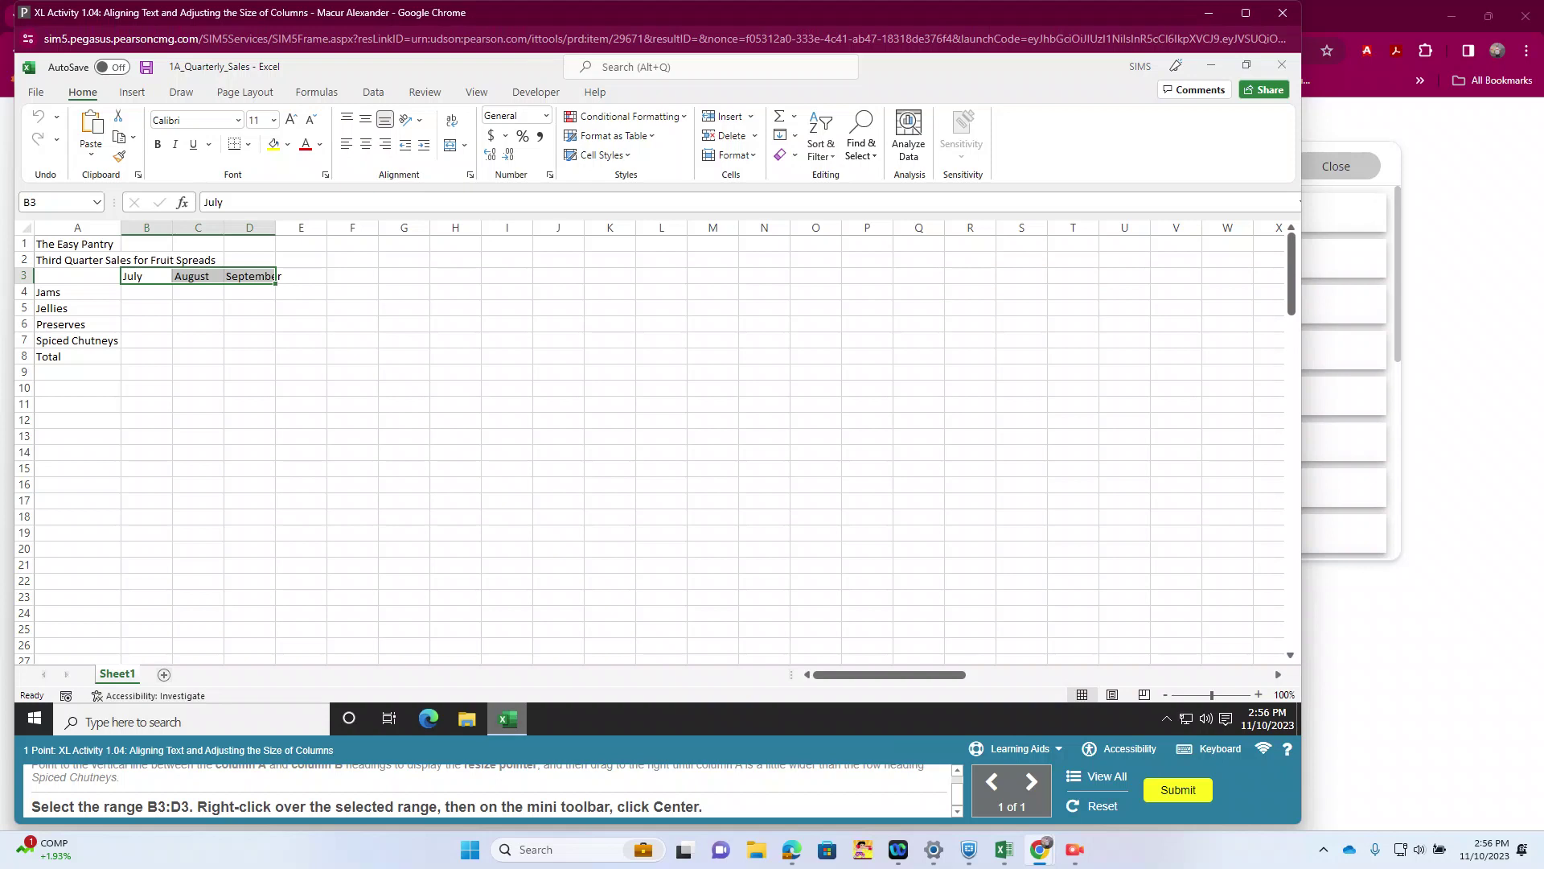
Center the month headings in B3:D3 using the mini toolbar option and submit XL Activity 1.04.
left_click(146, 324)
left_click(147, 275)
left_click_drag(147, 276, 277, 276)
right_click(206, 277)
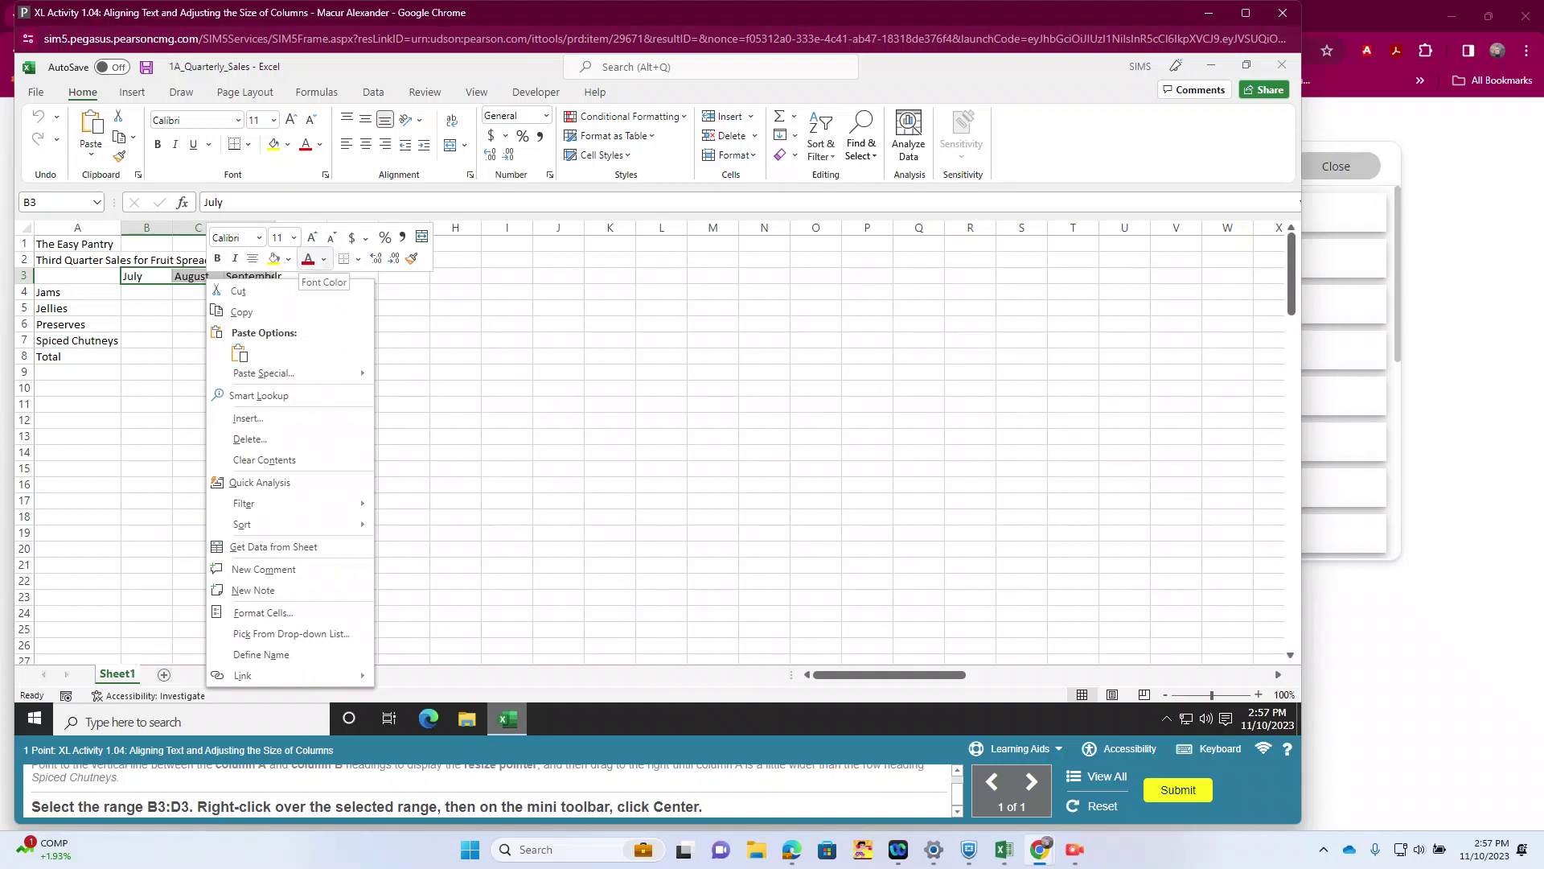
left_click(252, 258)
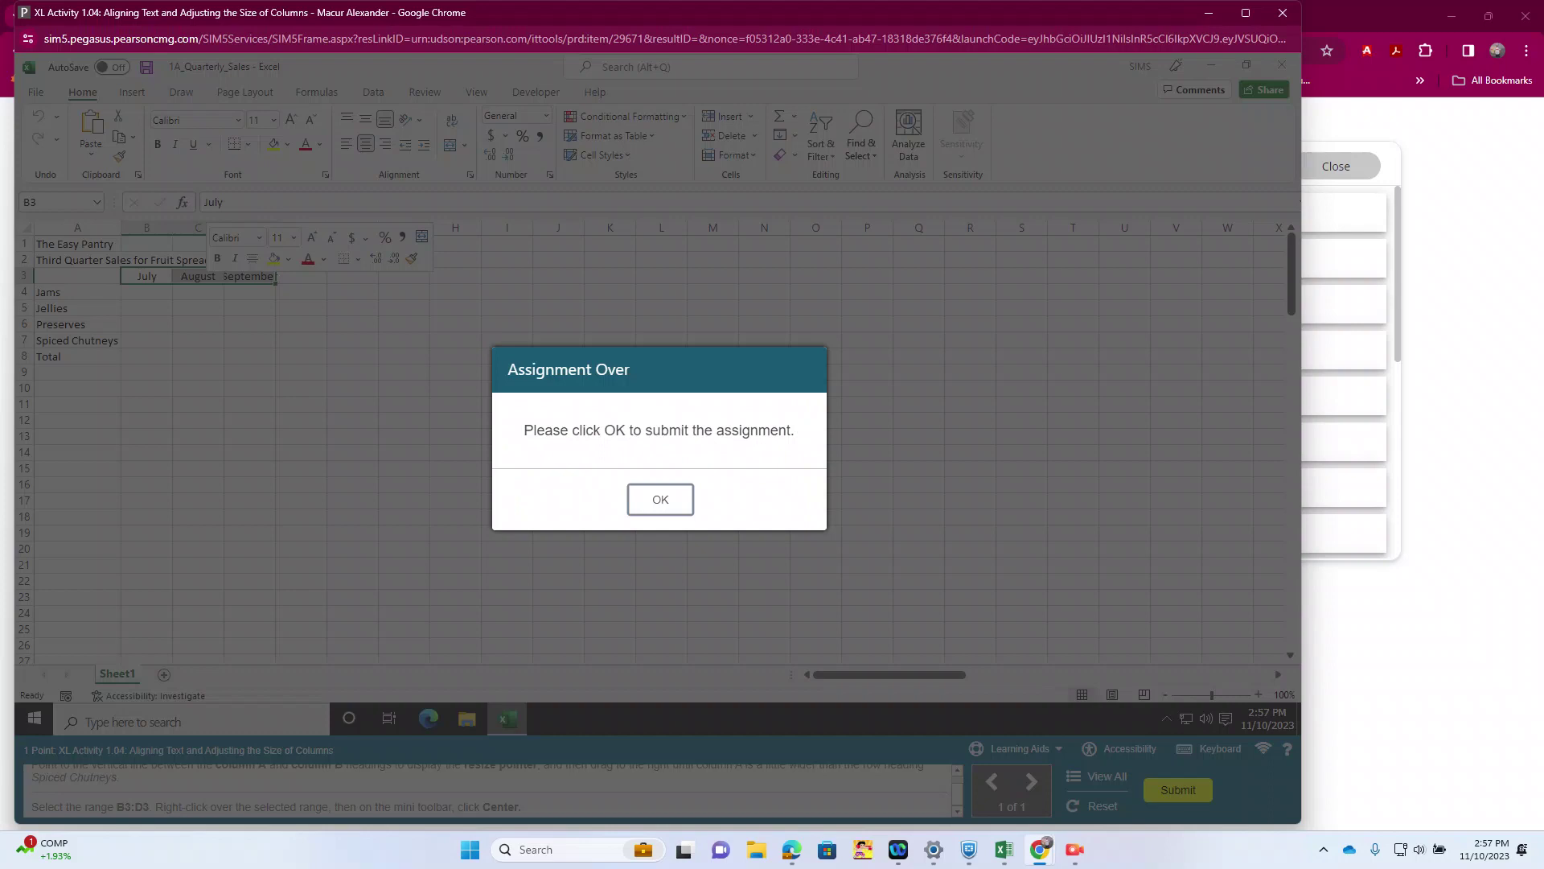
left_click(660, 499)
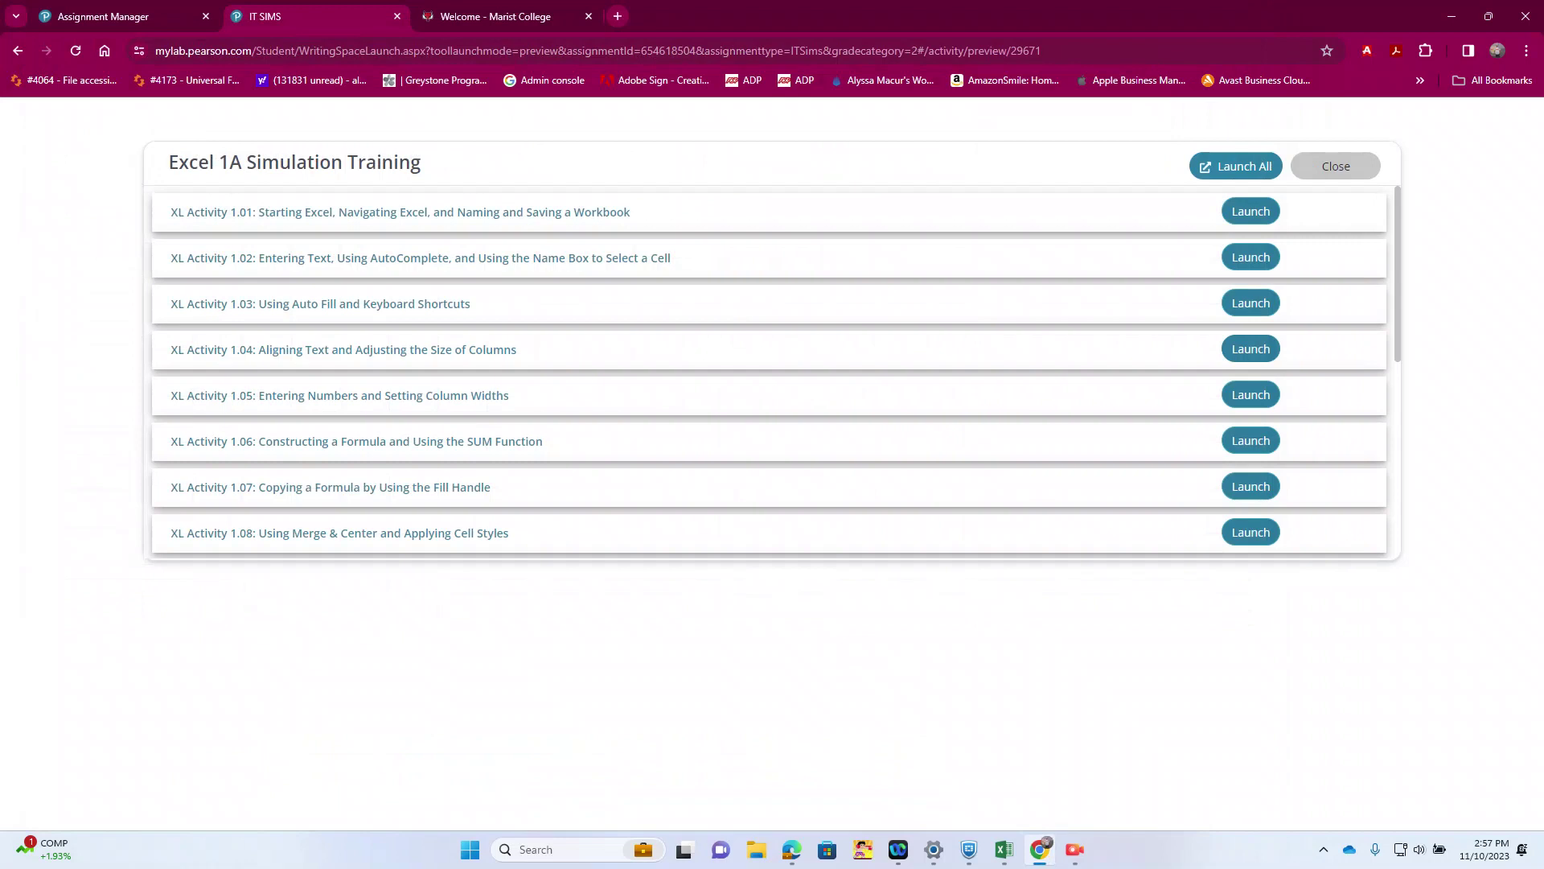
Launch XL Activity 1.05 and enter 68325.12 as the July value for Jams in cell B4, moving on to C4.
left_click(1236, 167)
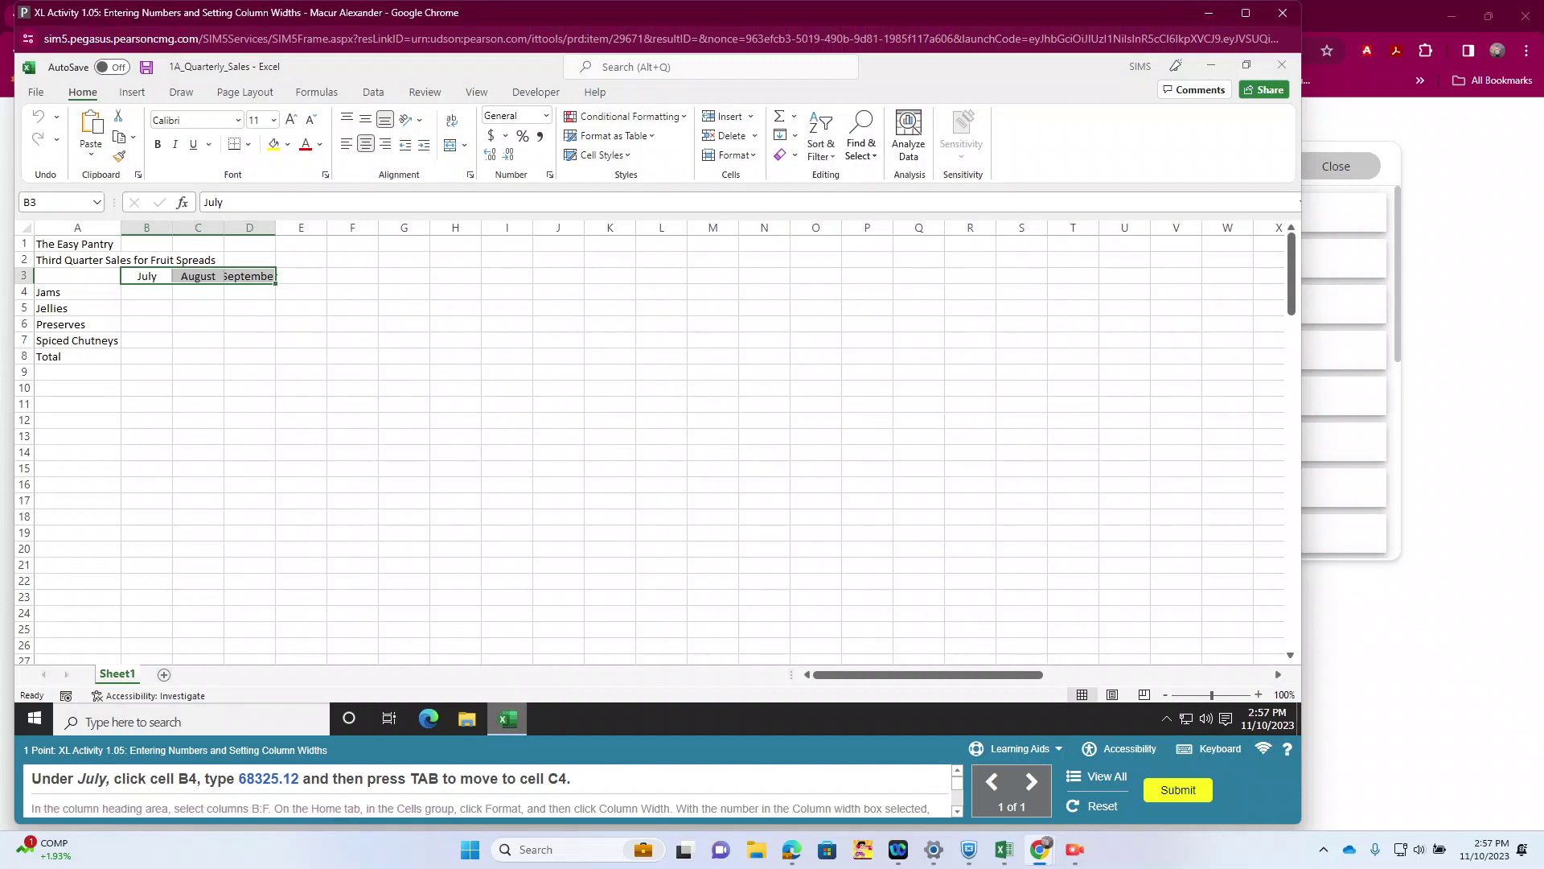
left_click(146, 292)
type("68325")
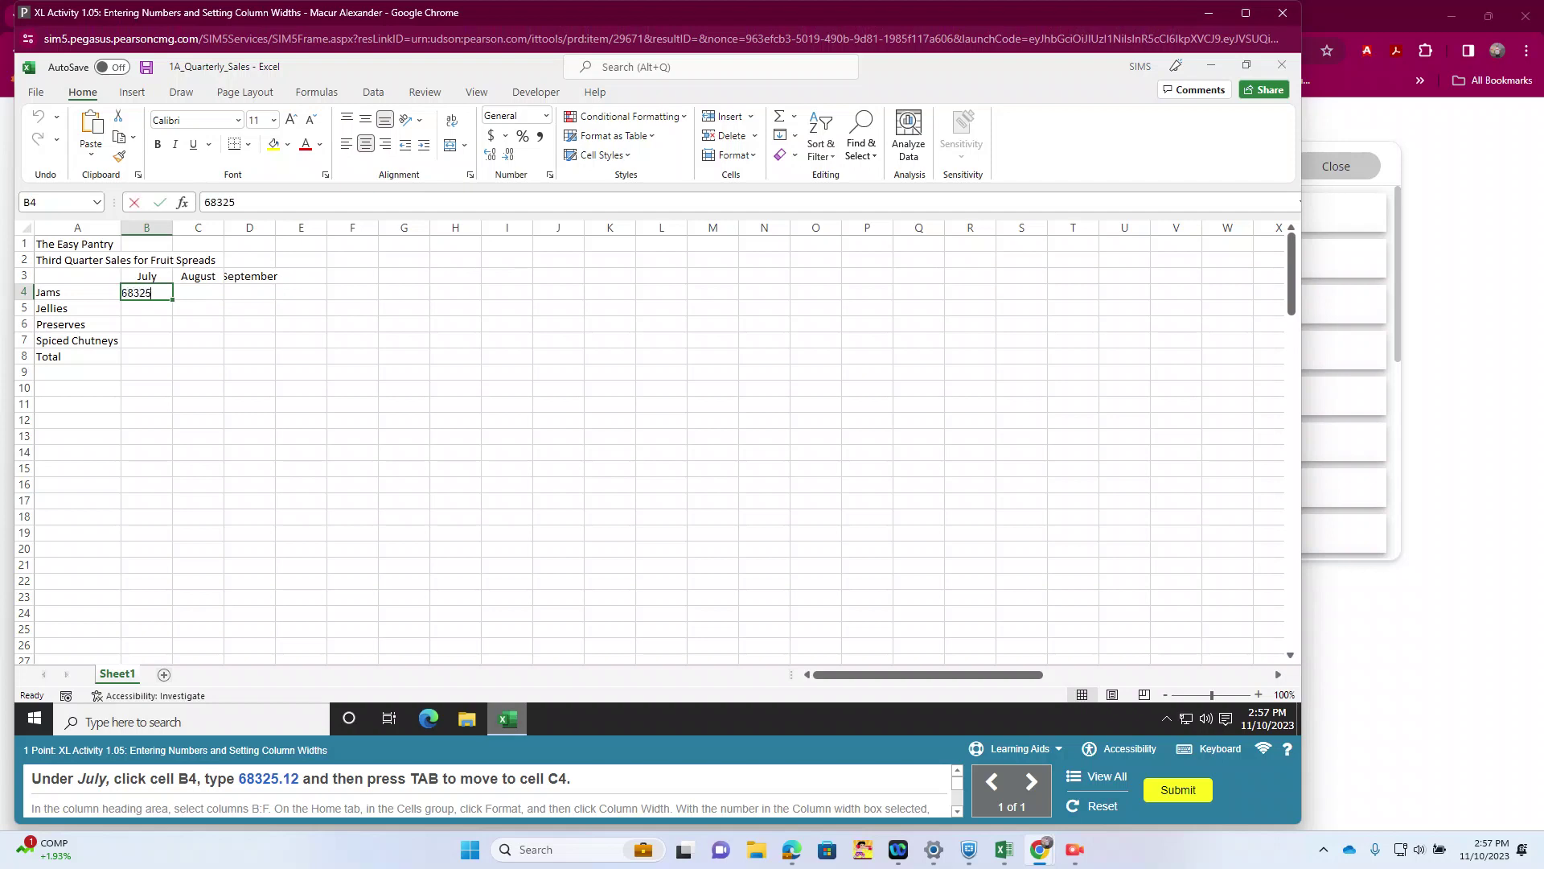
type(".12")
key("Tab")
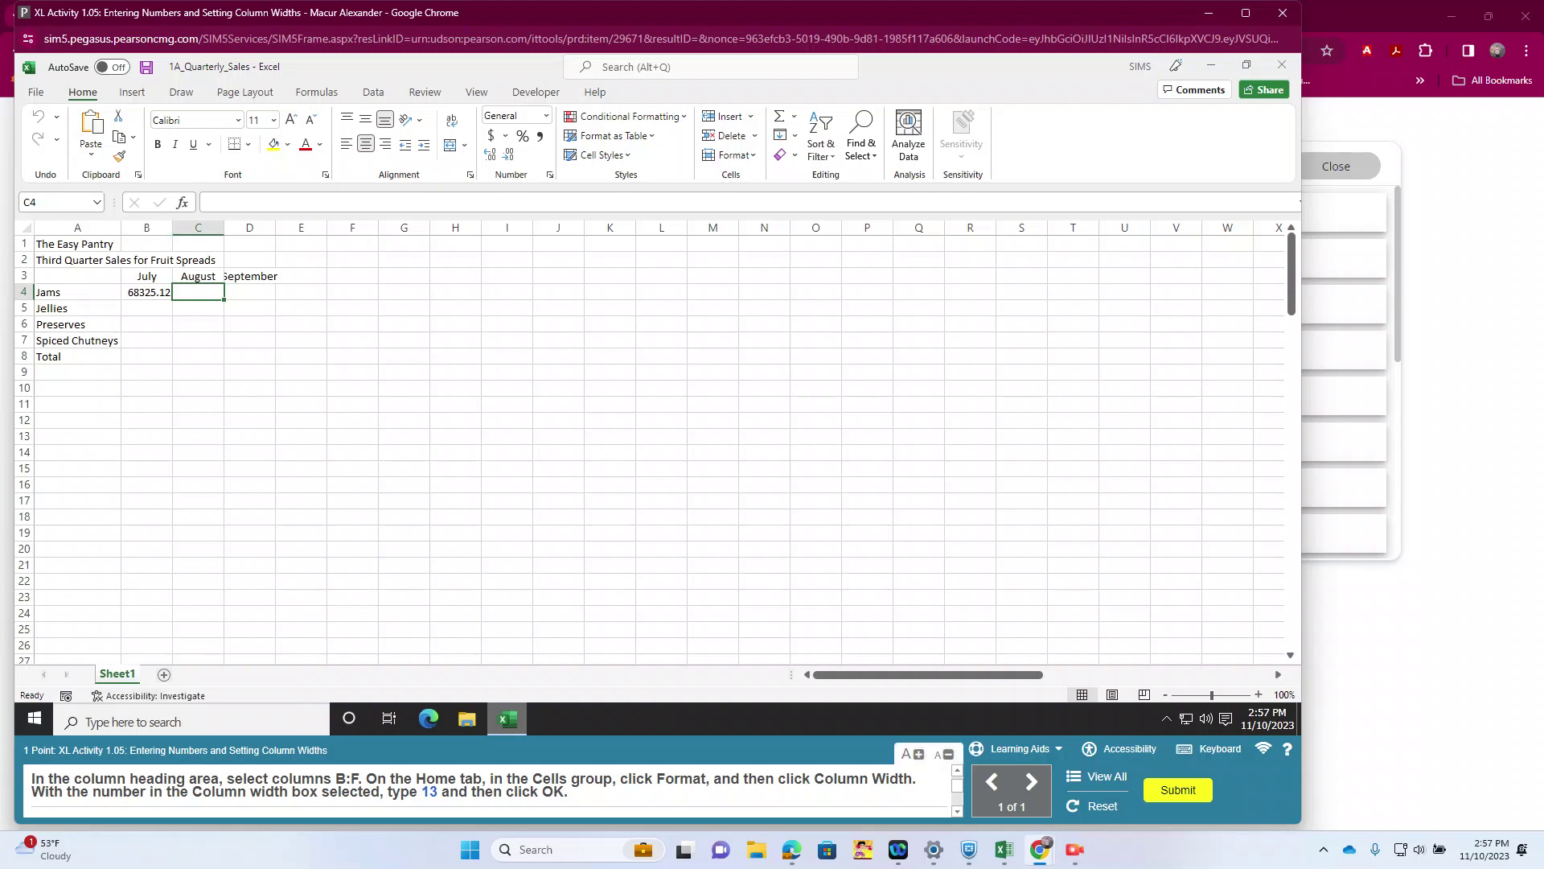
Set the width of columns B through F to 13.
left_click_drag(147, 228, 352, 228)
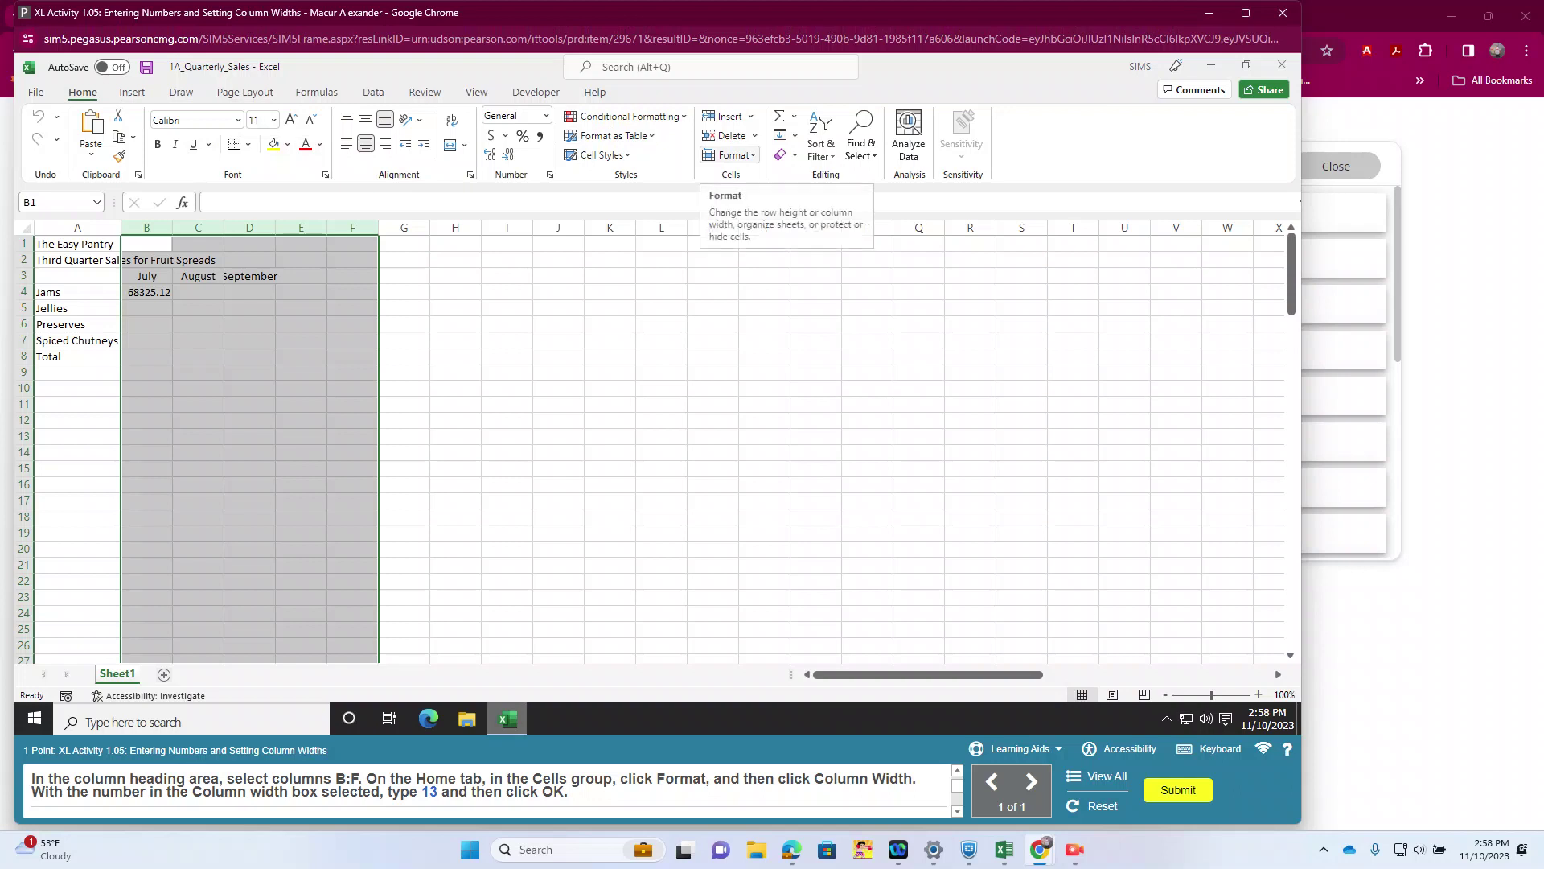
left_click(752, 155)
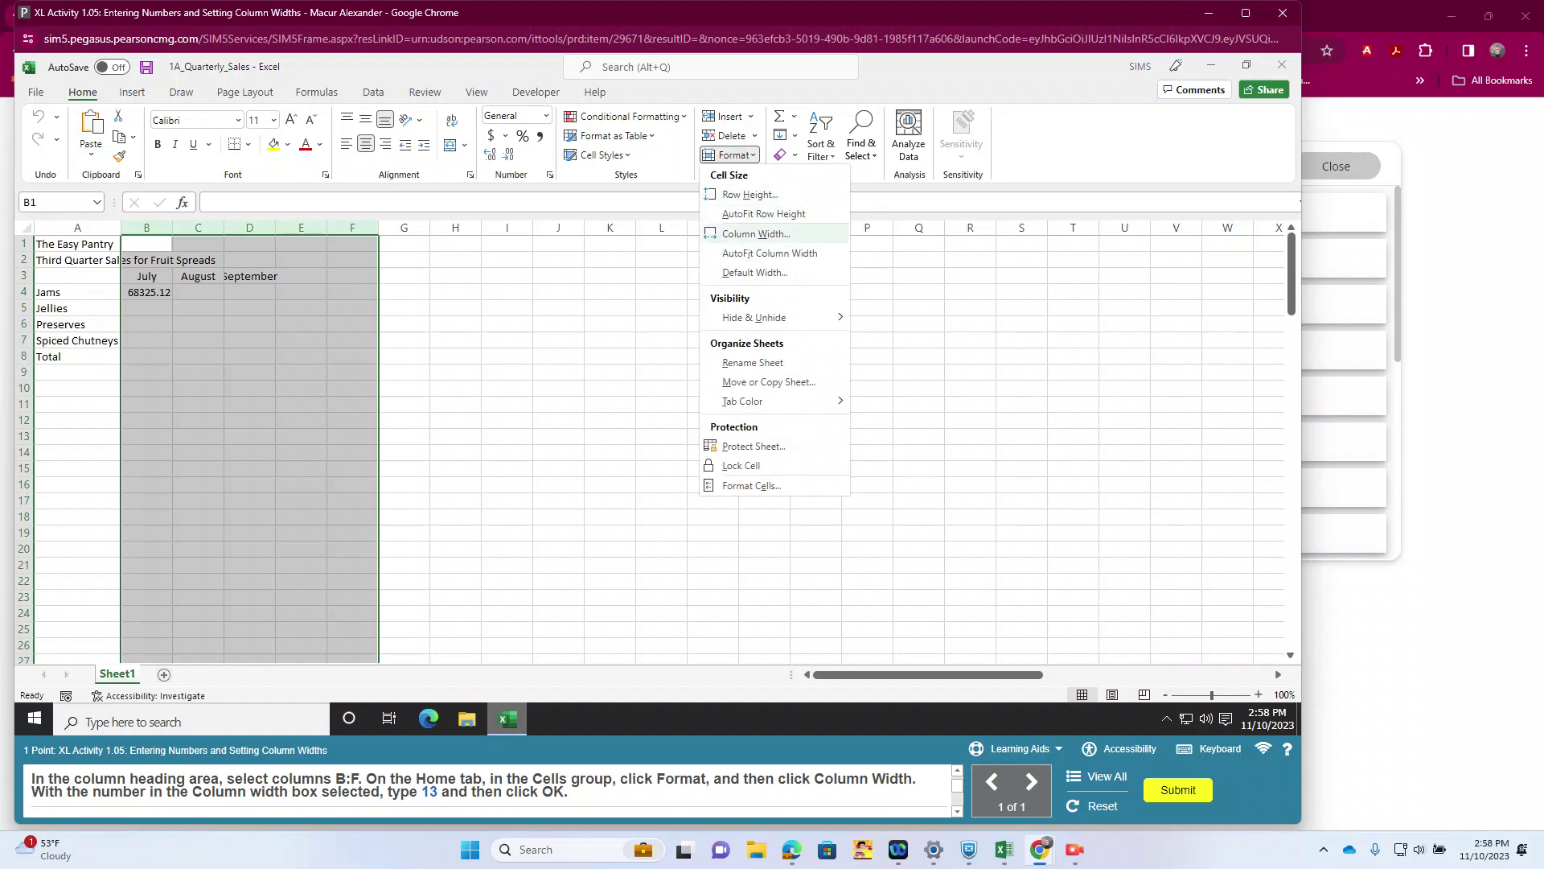
left_click(756, 233)
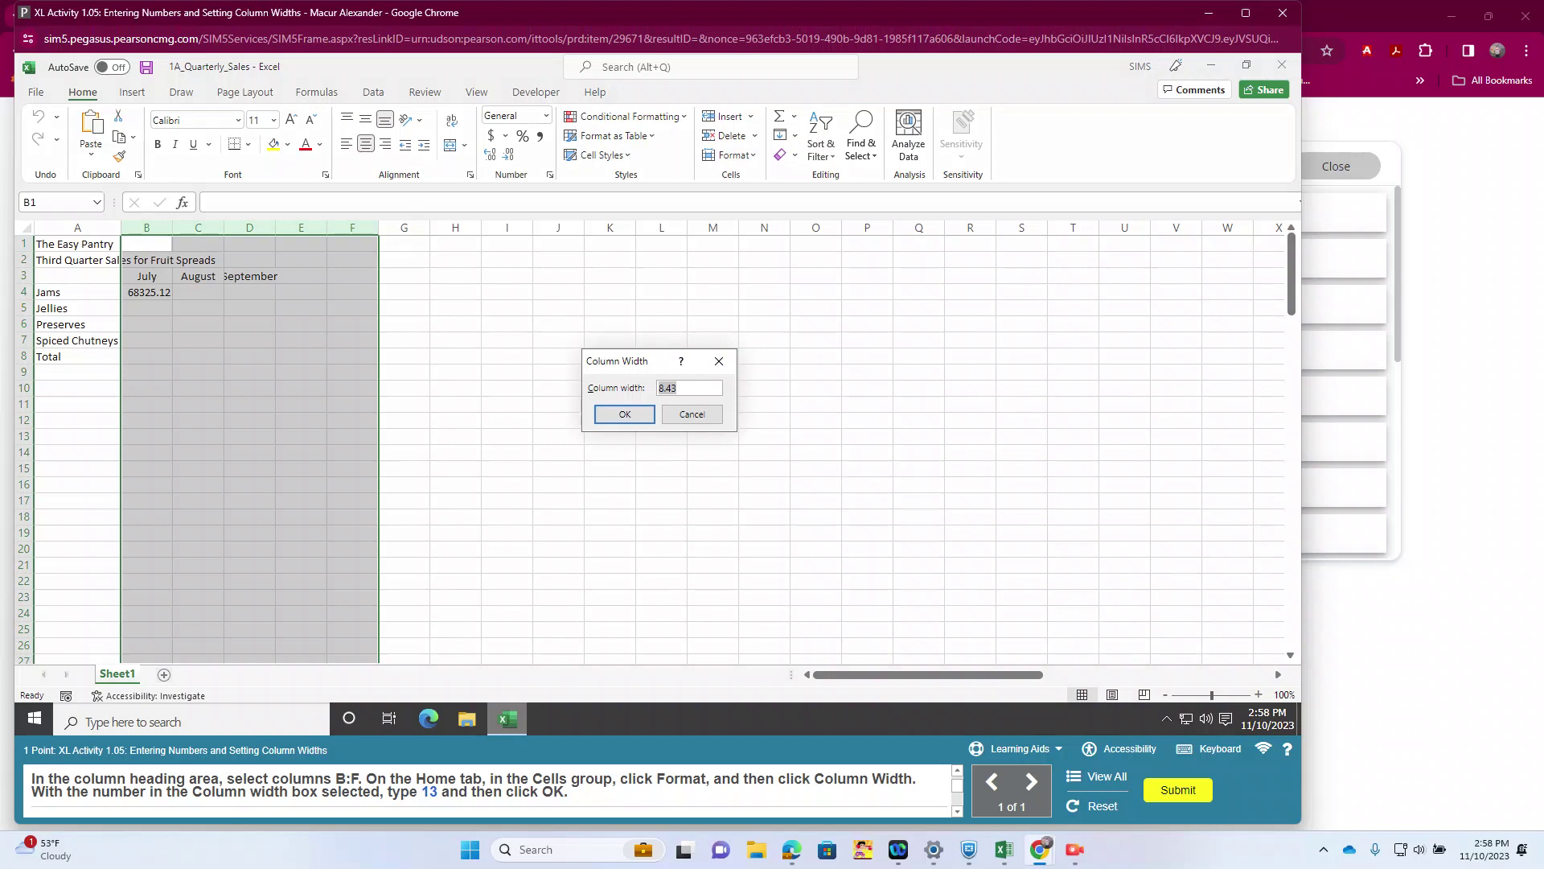
type("13")
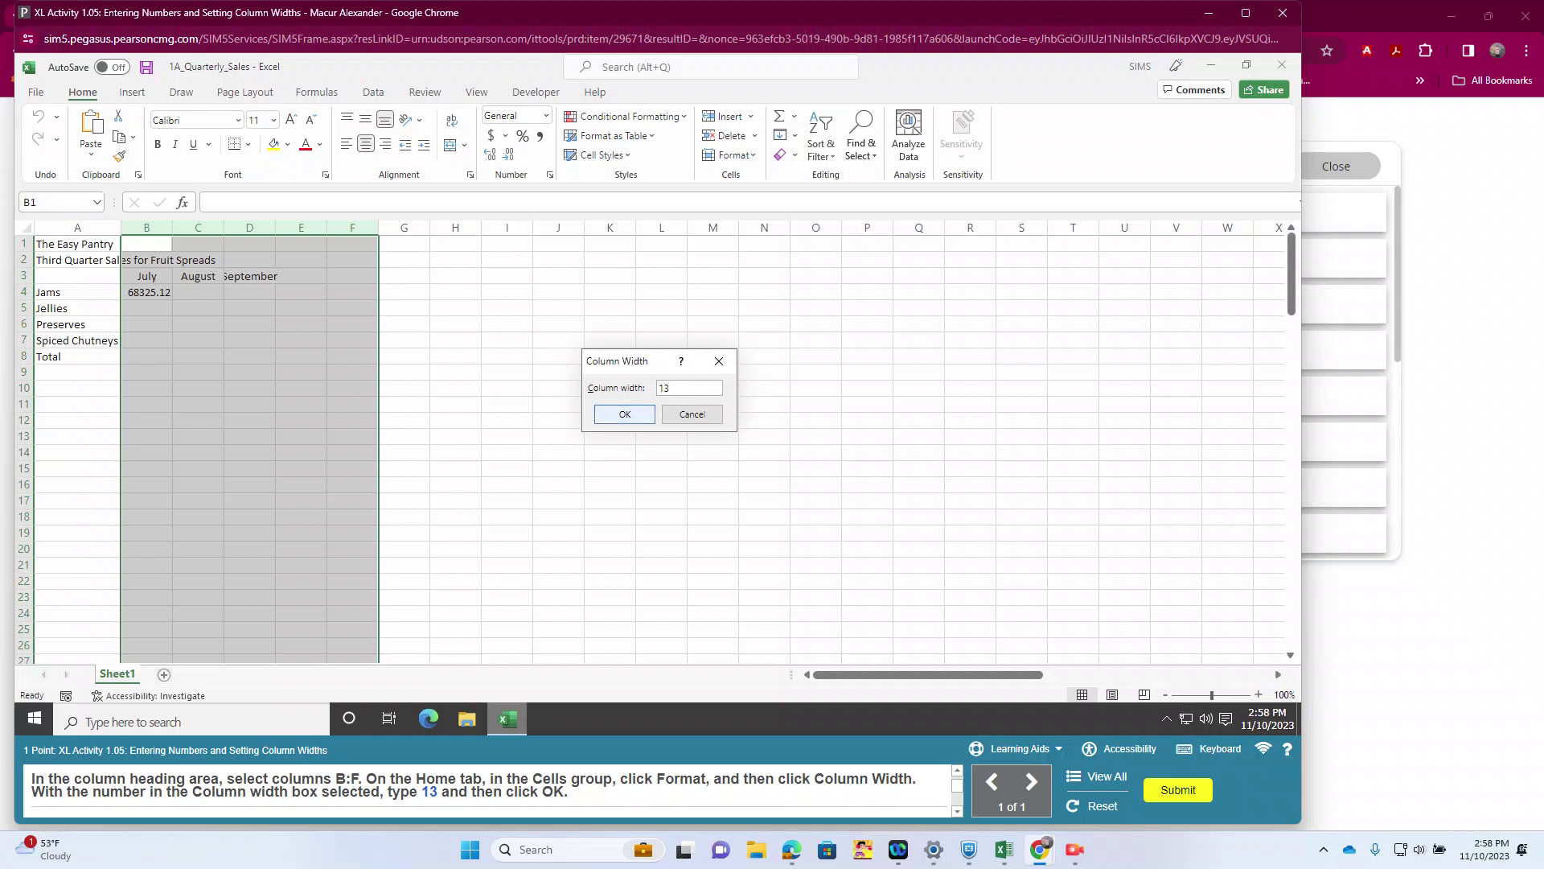
key("Return")
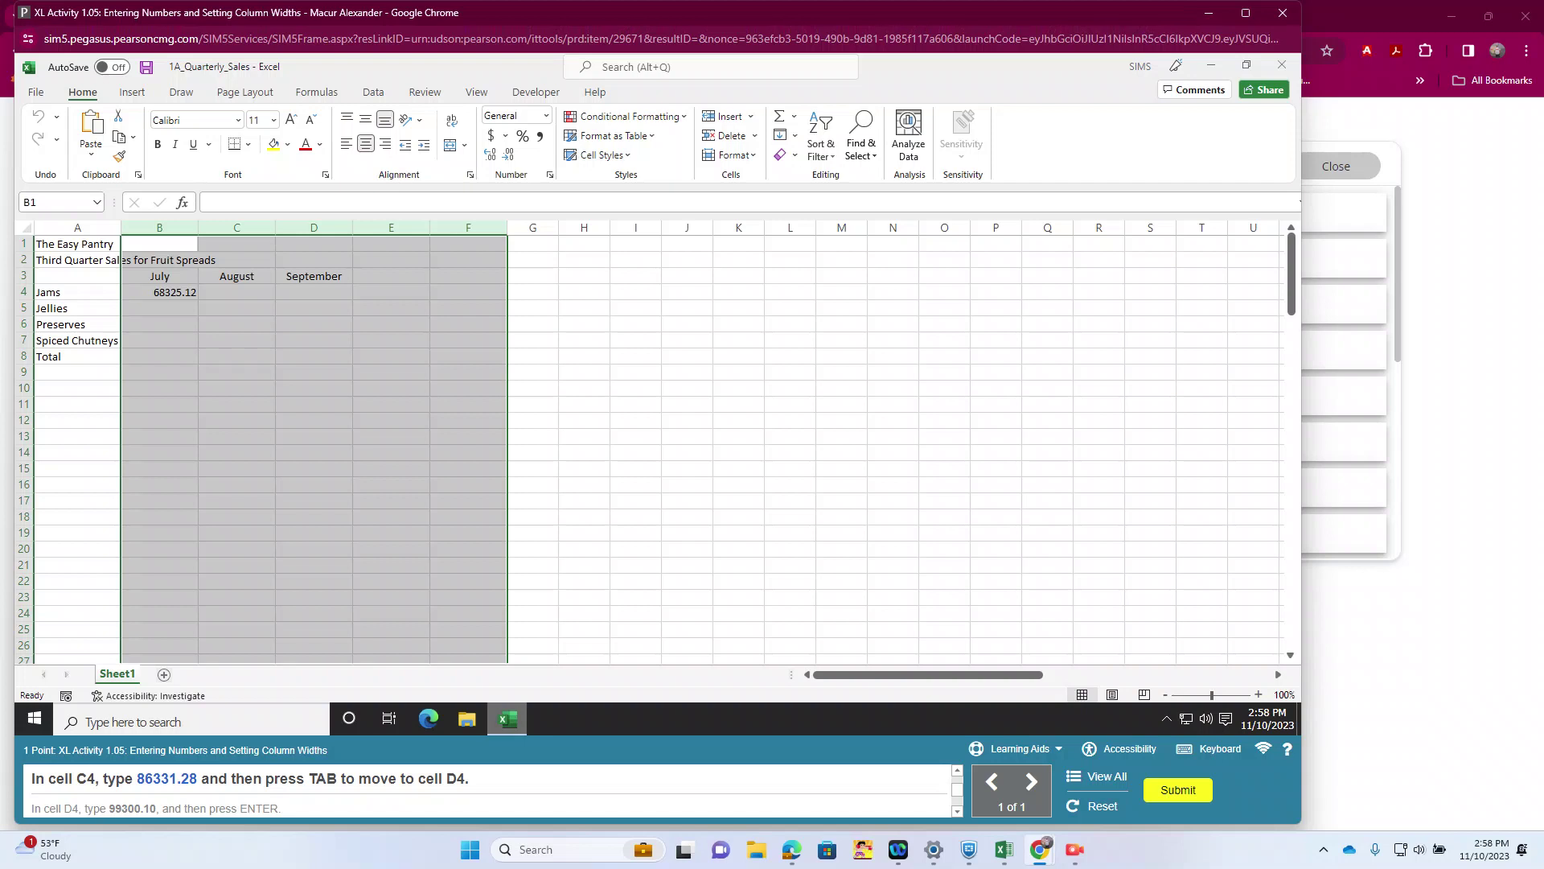
Complete the Jams row with 86331.28 in cell C4 and 99300.10 in cell D4.
left_click(236, 292)
type("86331")
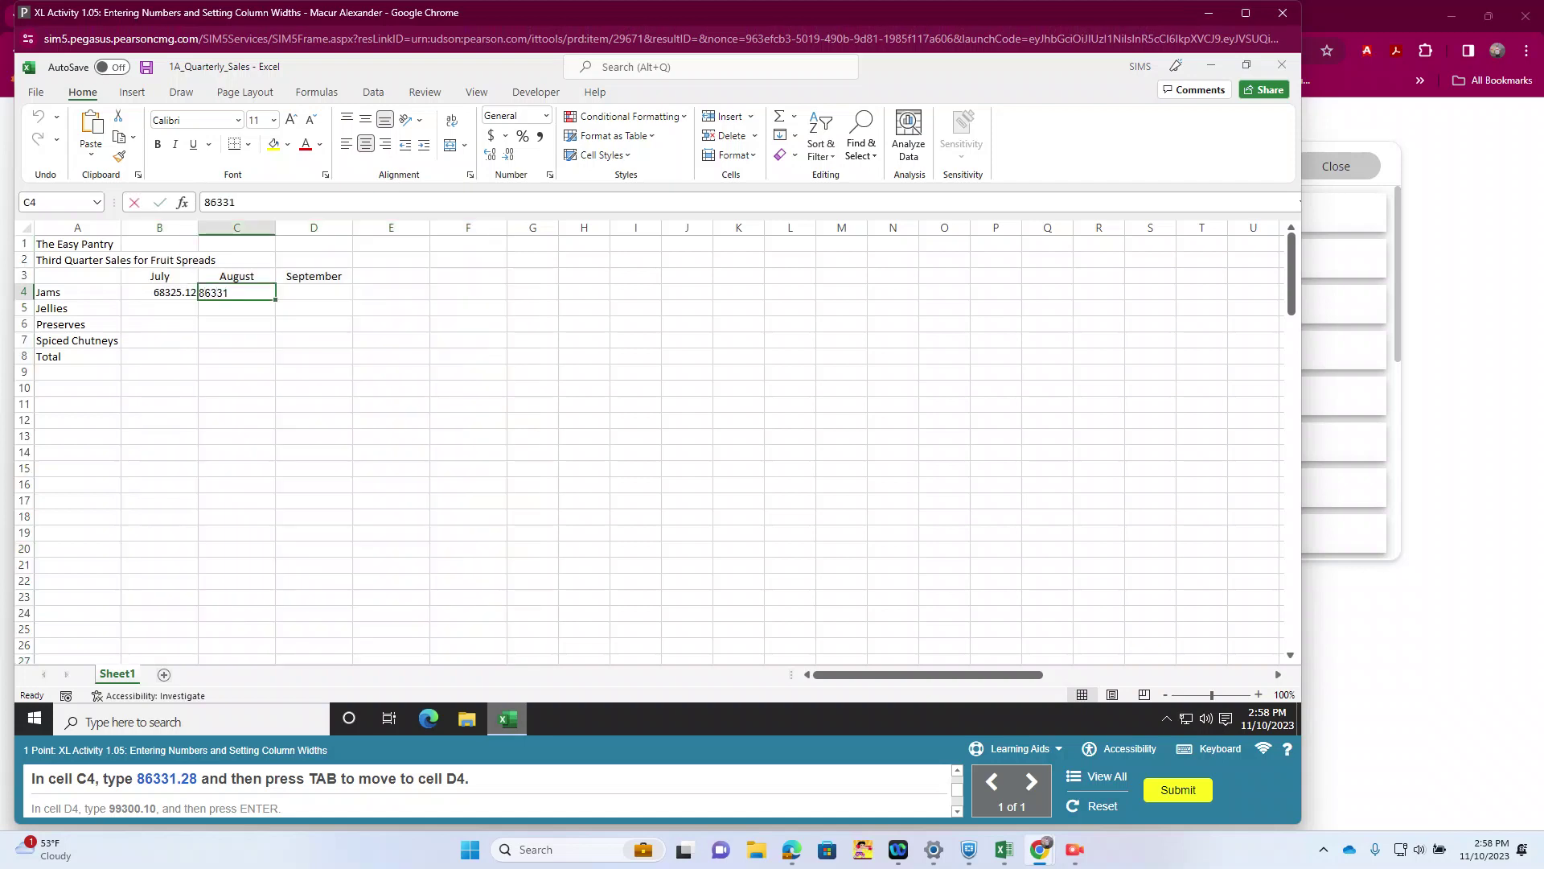
type(".28")
key("Tab")
type("99300.10")
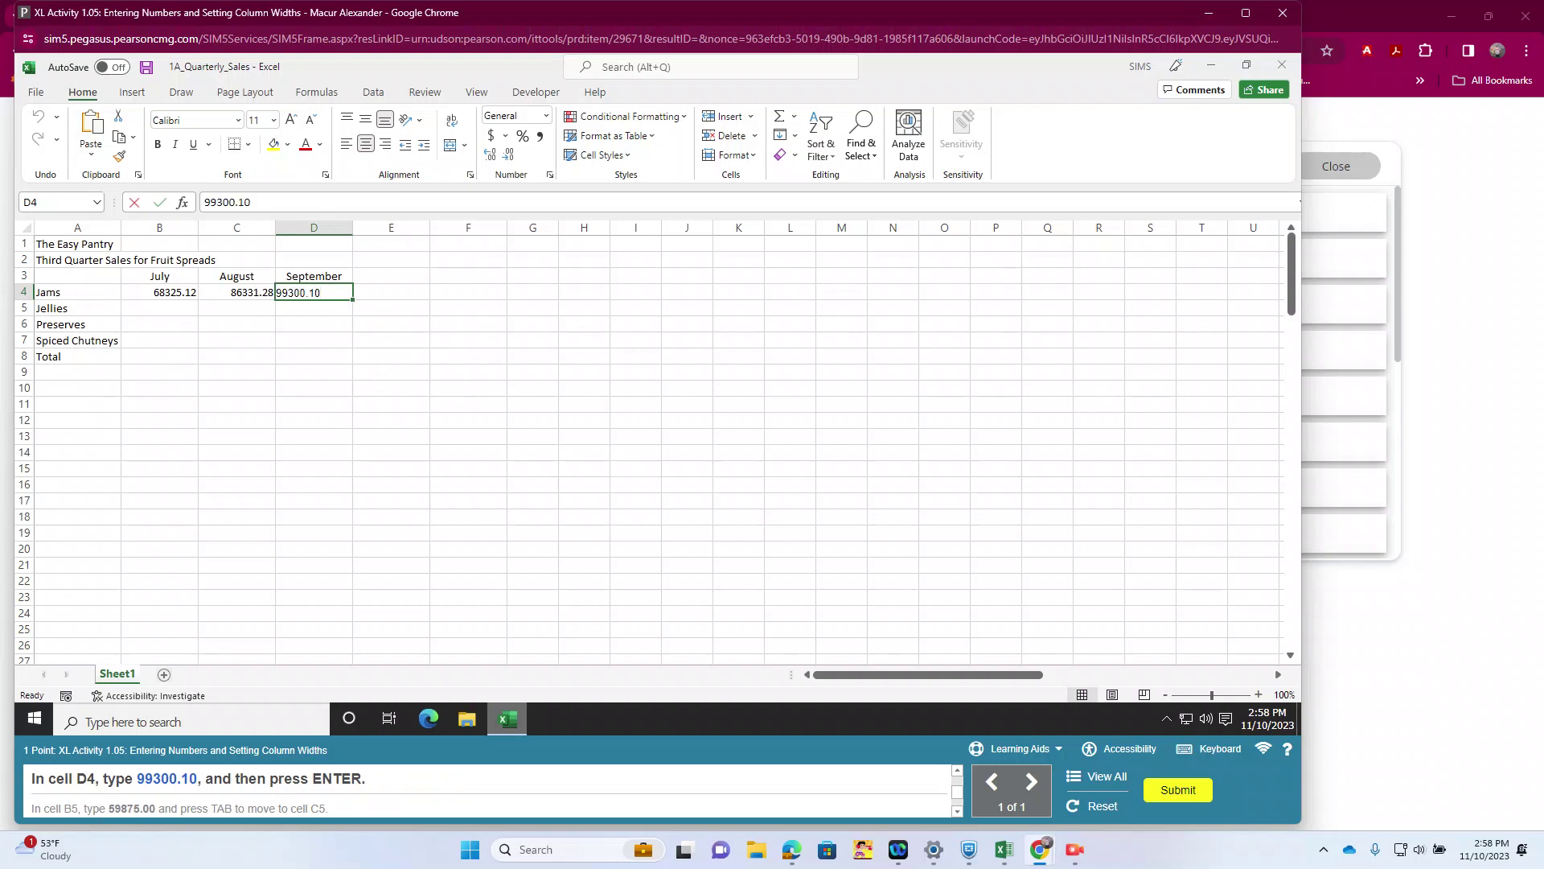
key("Return")
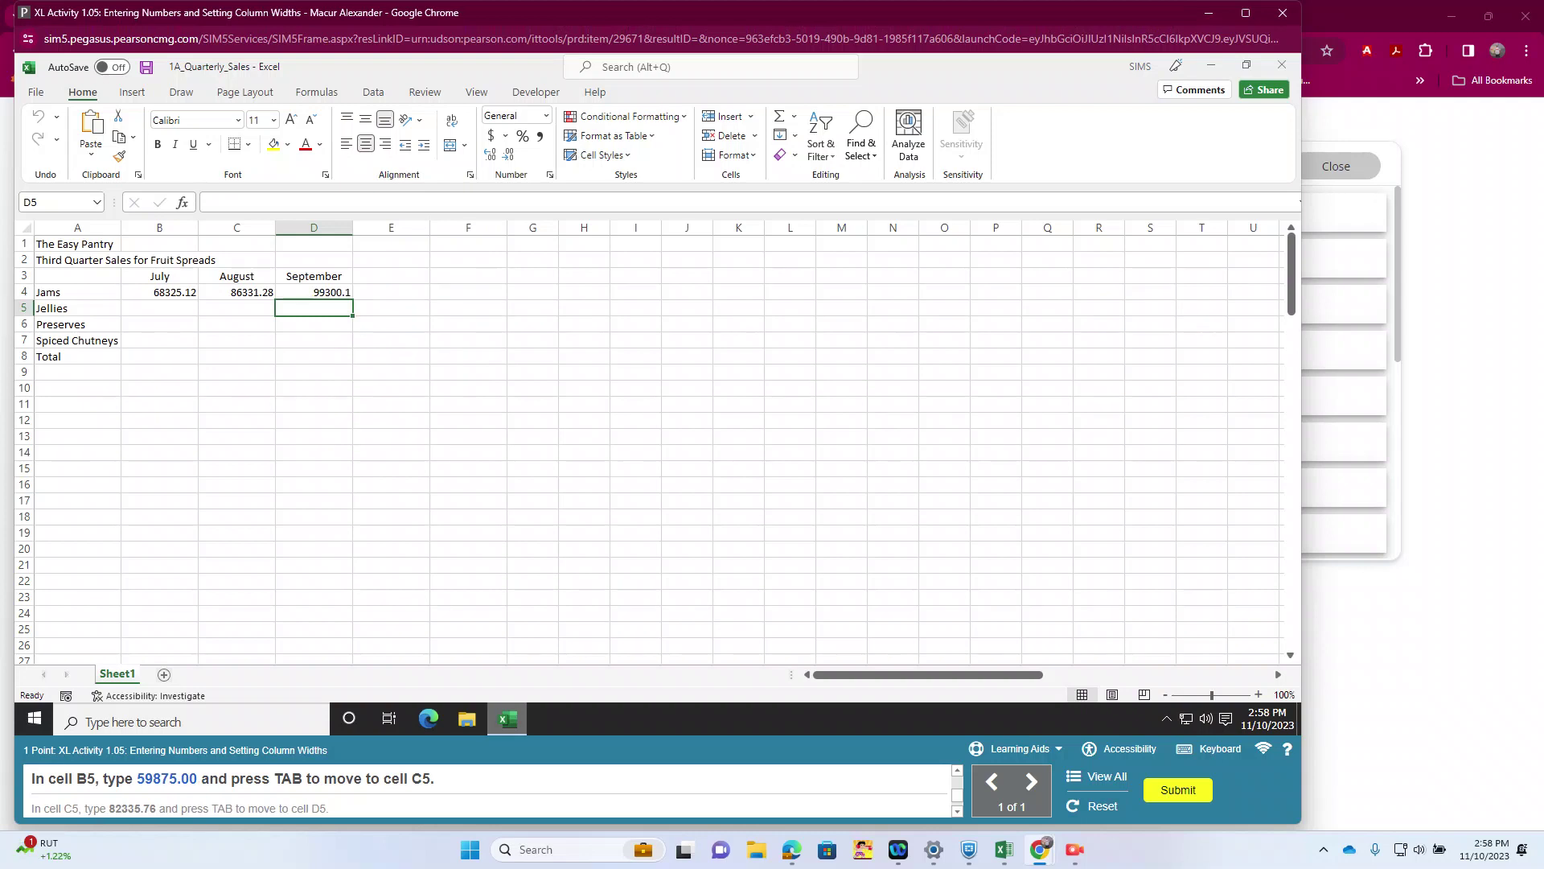
Fill the Jellies row with 59875.00 in cell B5, 82335.76 in C5 and 88686.90 in D5.
left_click(159, 308)
type("59875.00")
key("Tab")
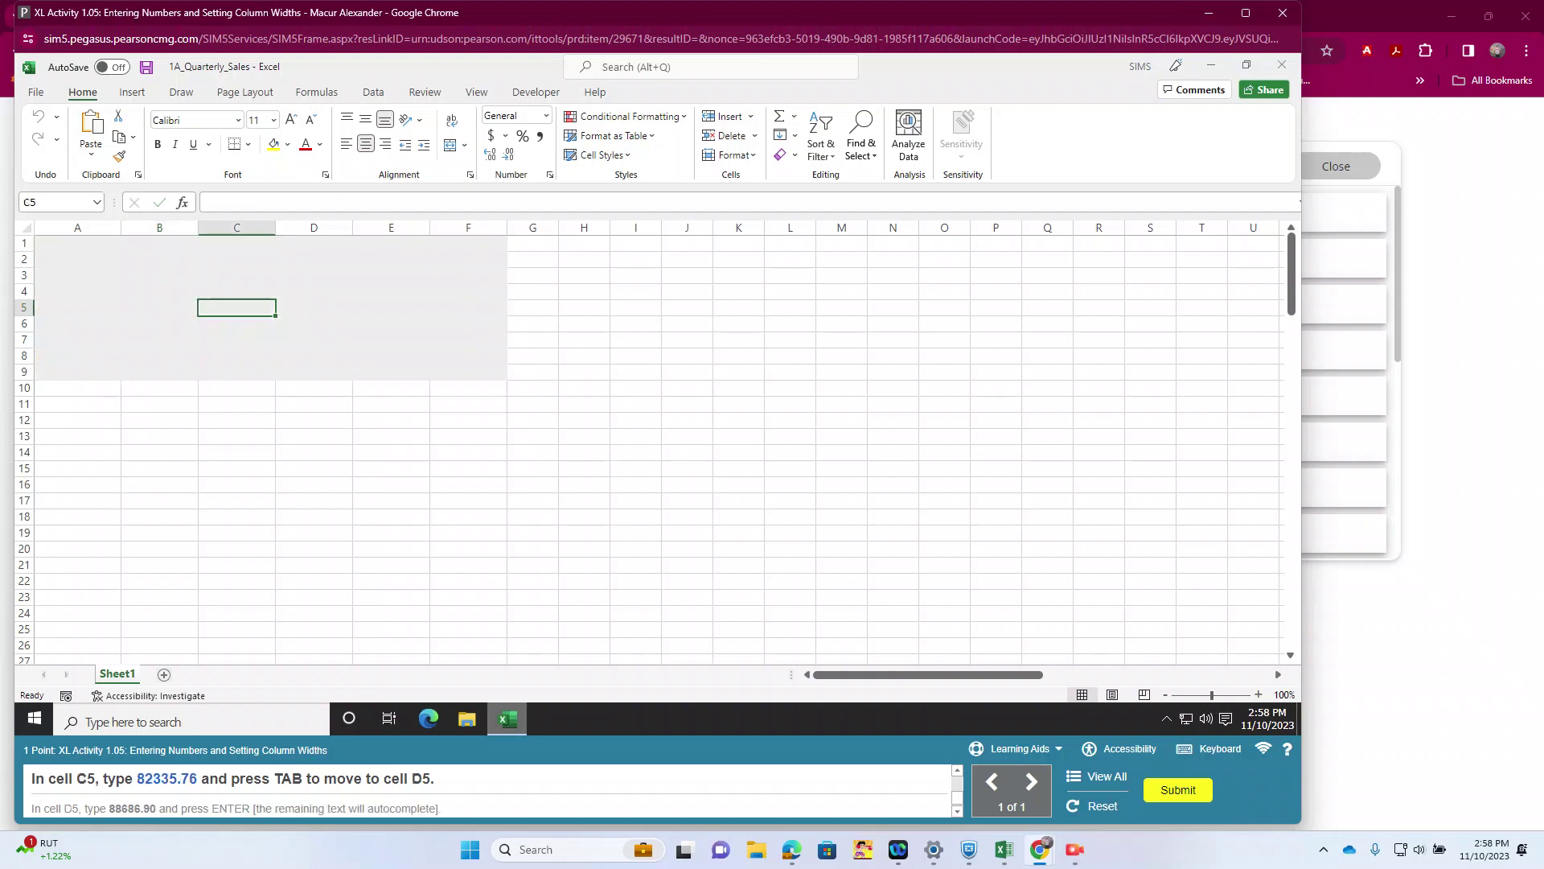
type("8")
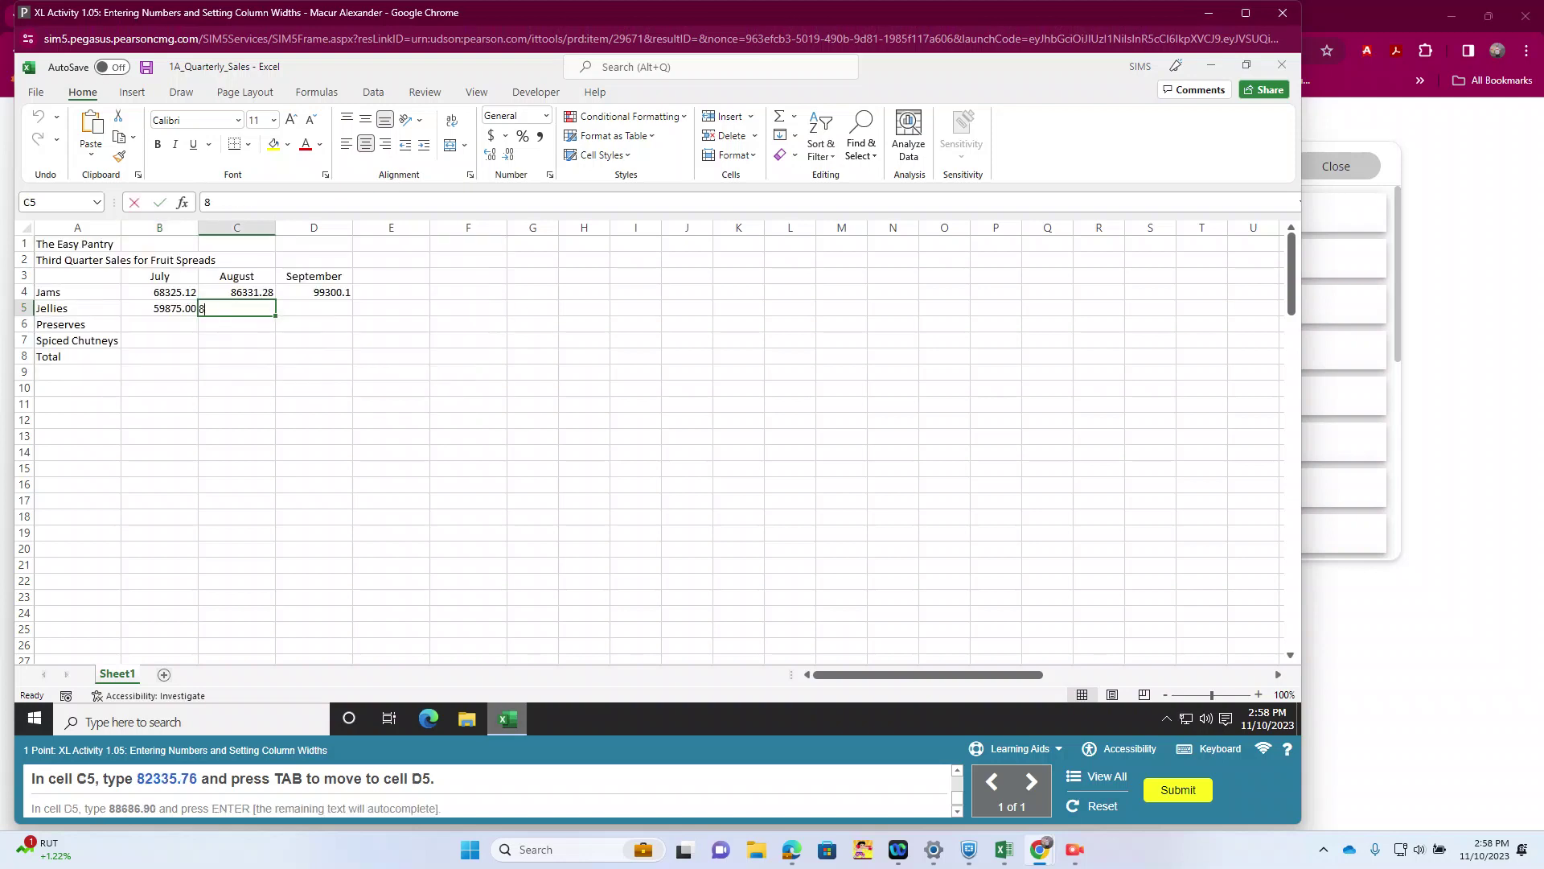
type("2335.76")
key("Tab")
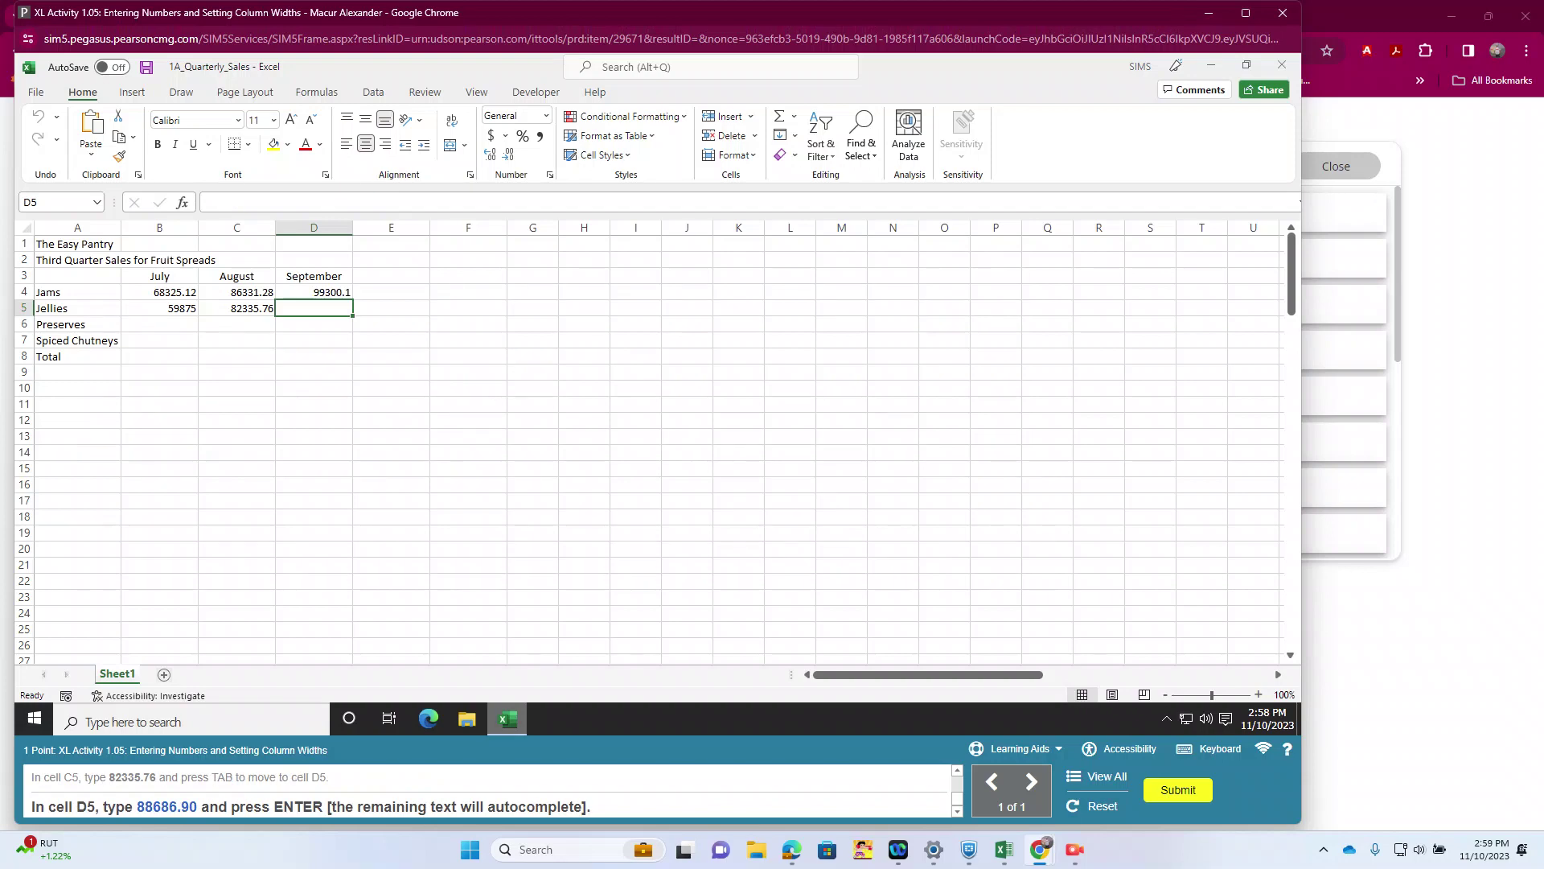
type("88686.90")
key("Return")
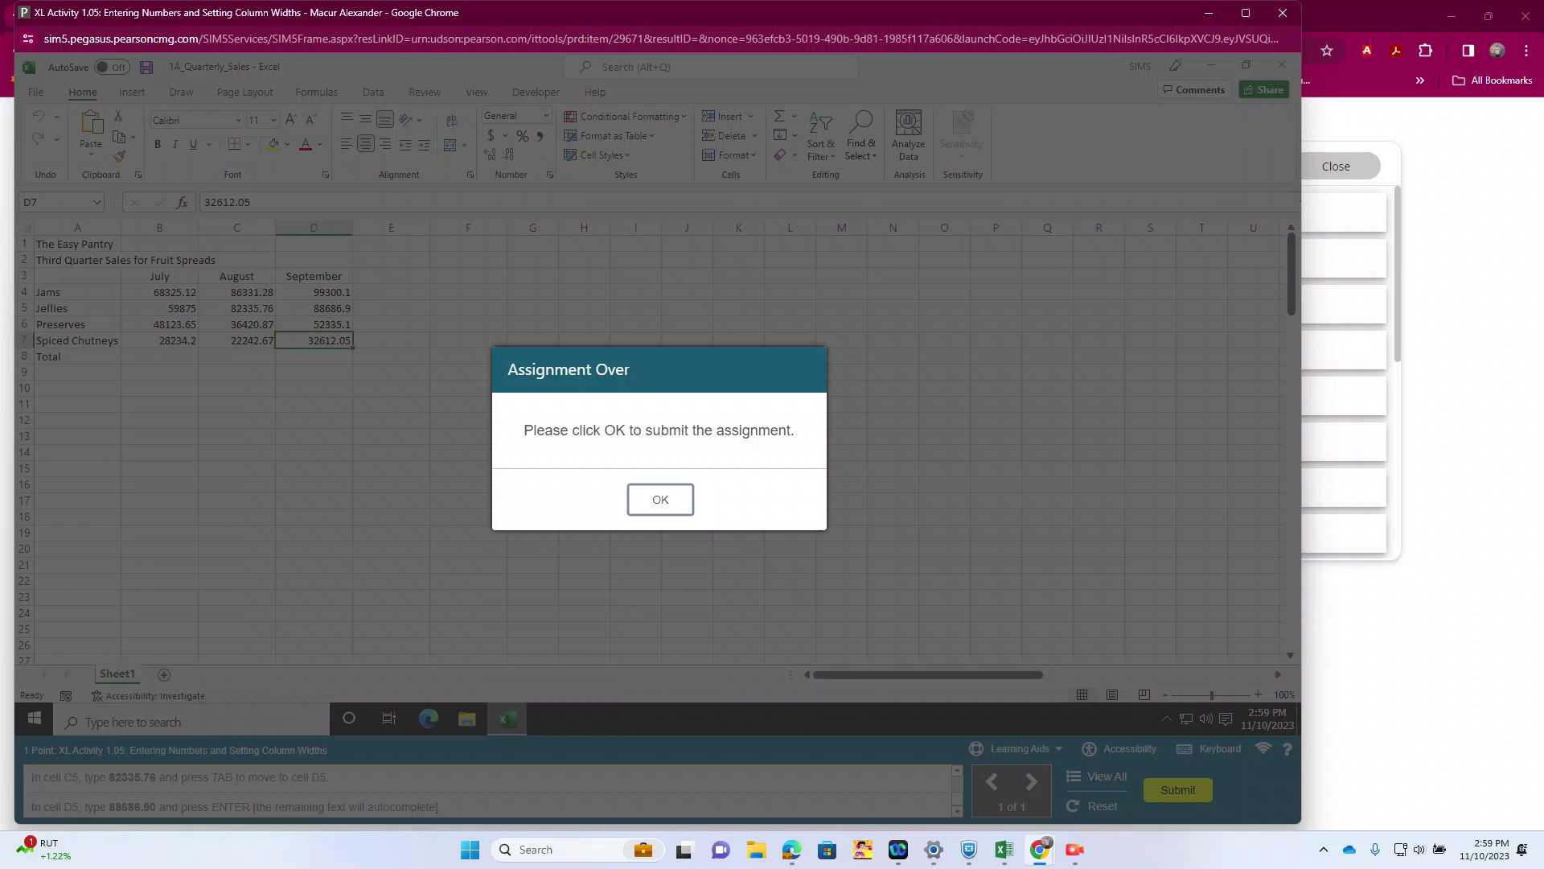
Submit XL Activity 1.05 and launch XL Activity 1.06 on constructing a formula and using the SUM function.
left_click(660, 499)
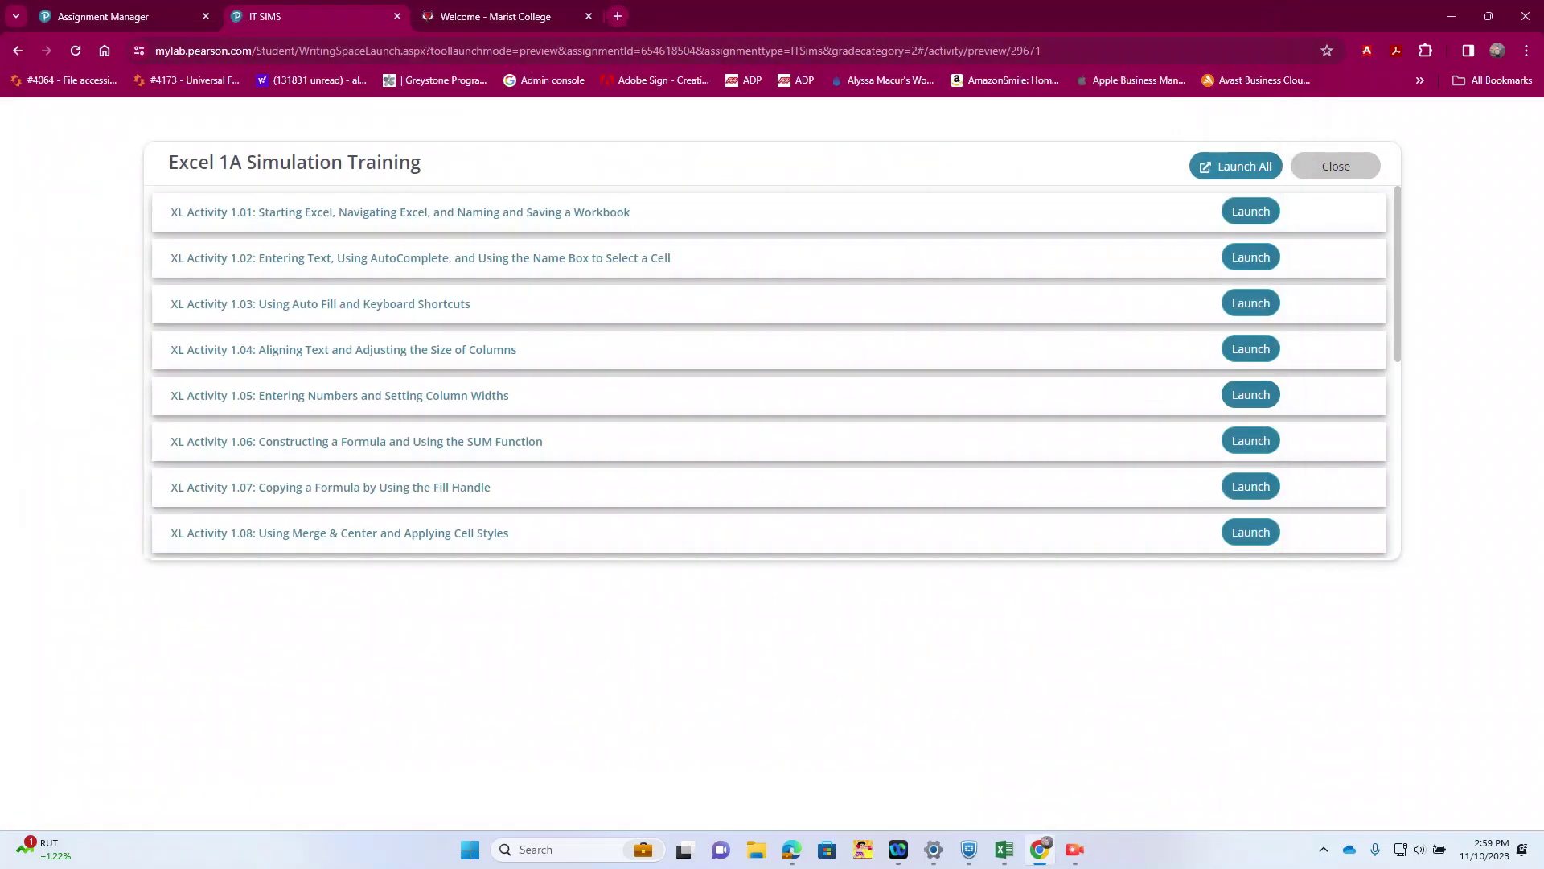
left_click(1251, 440)
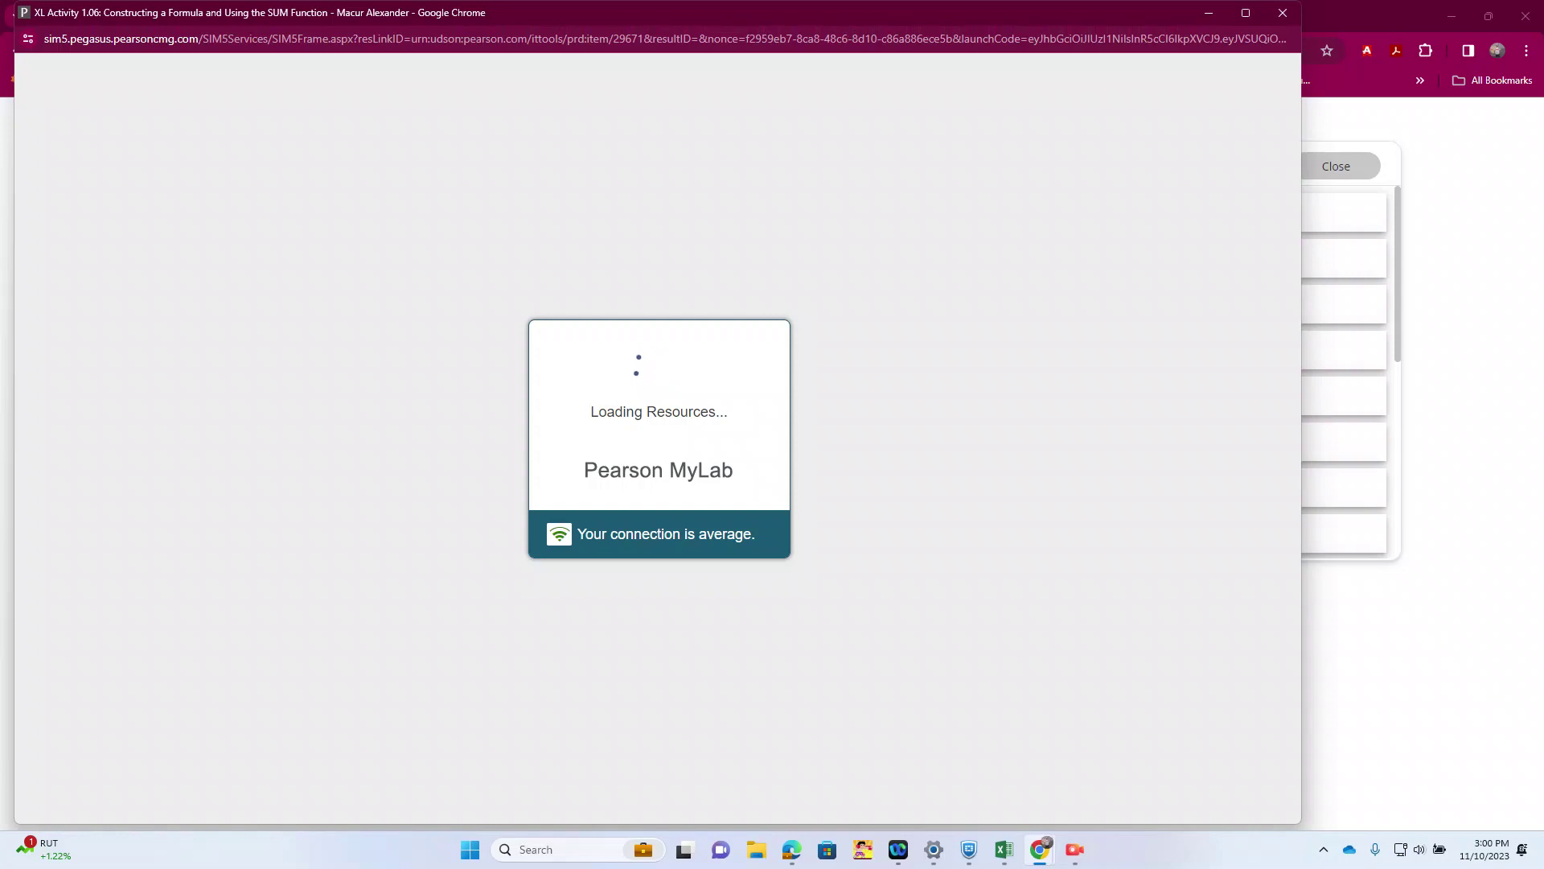
left_click(1283, 13)
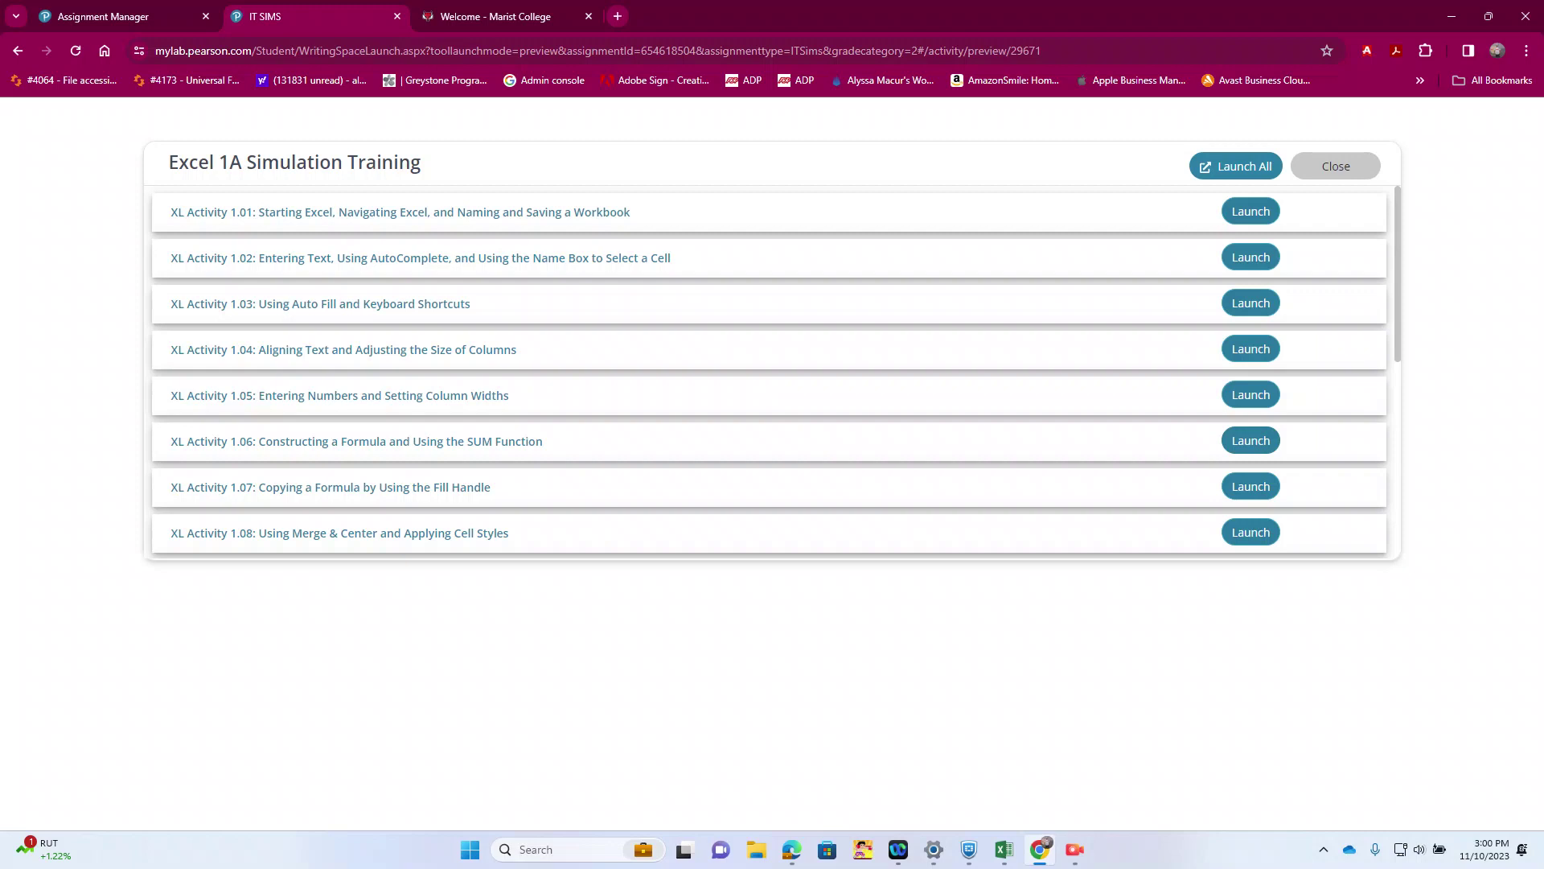
left_click(1250, 486)
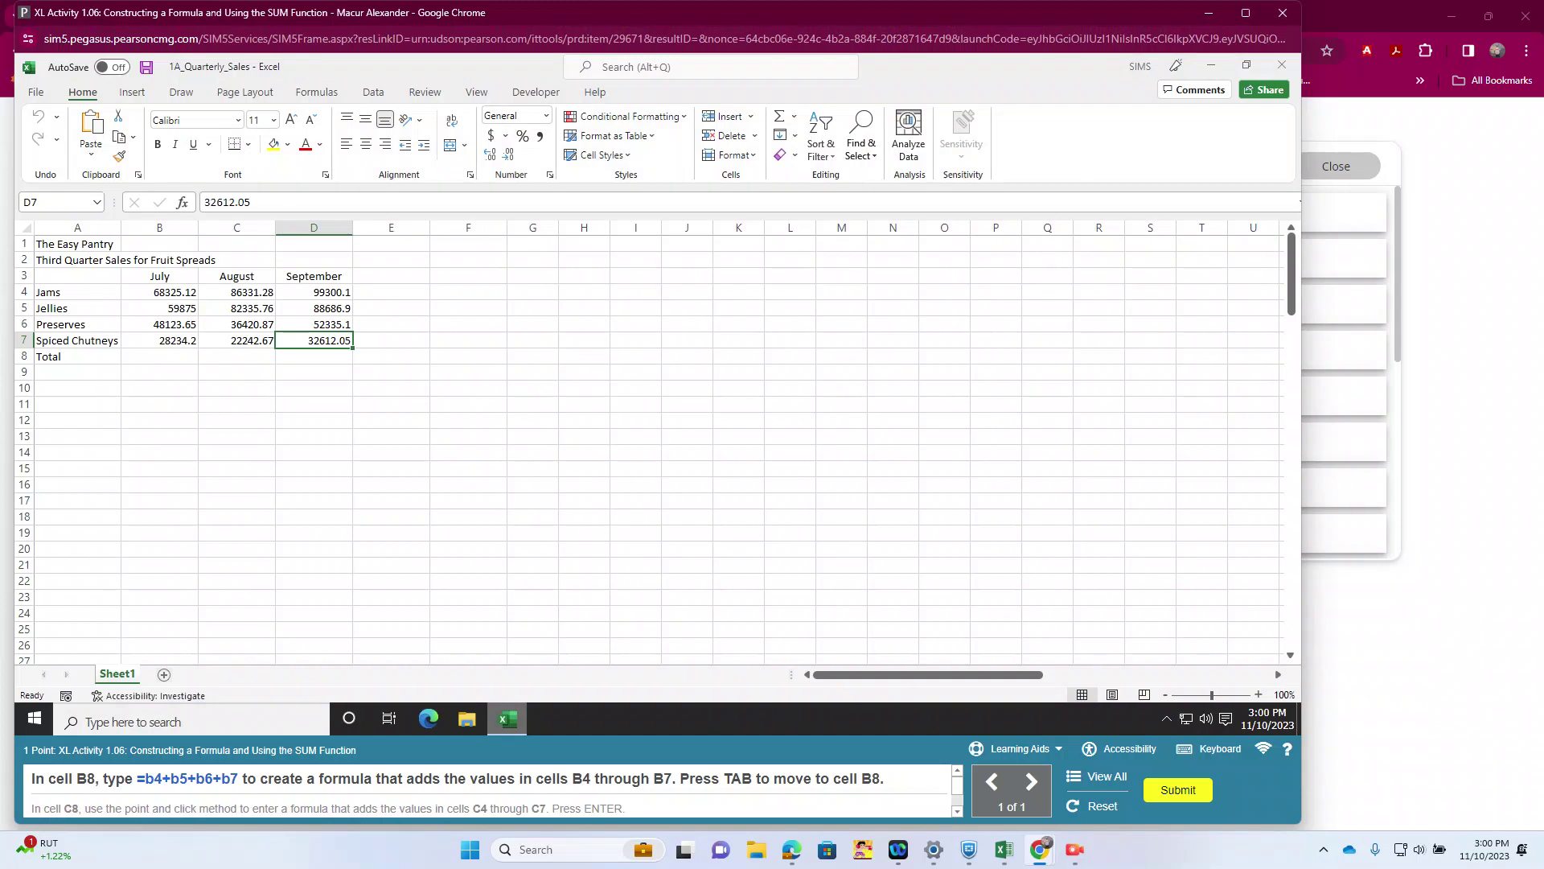
Enter the formula =b4+b5+b6+b7 in cell B8 to total the July sales, moving on to C8.
left_click(159, 356)
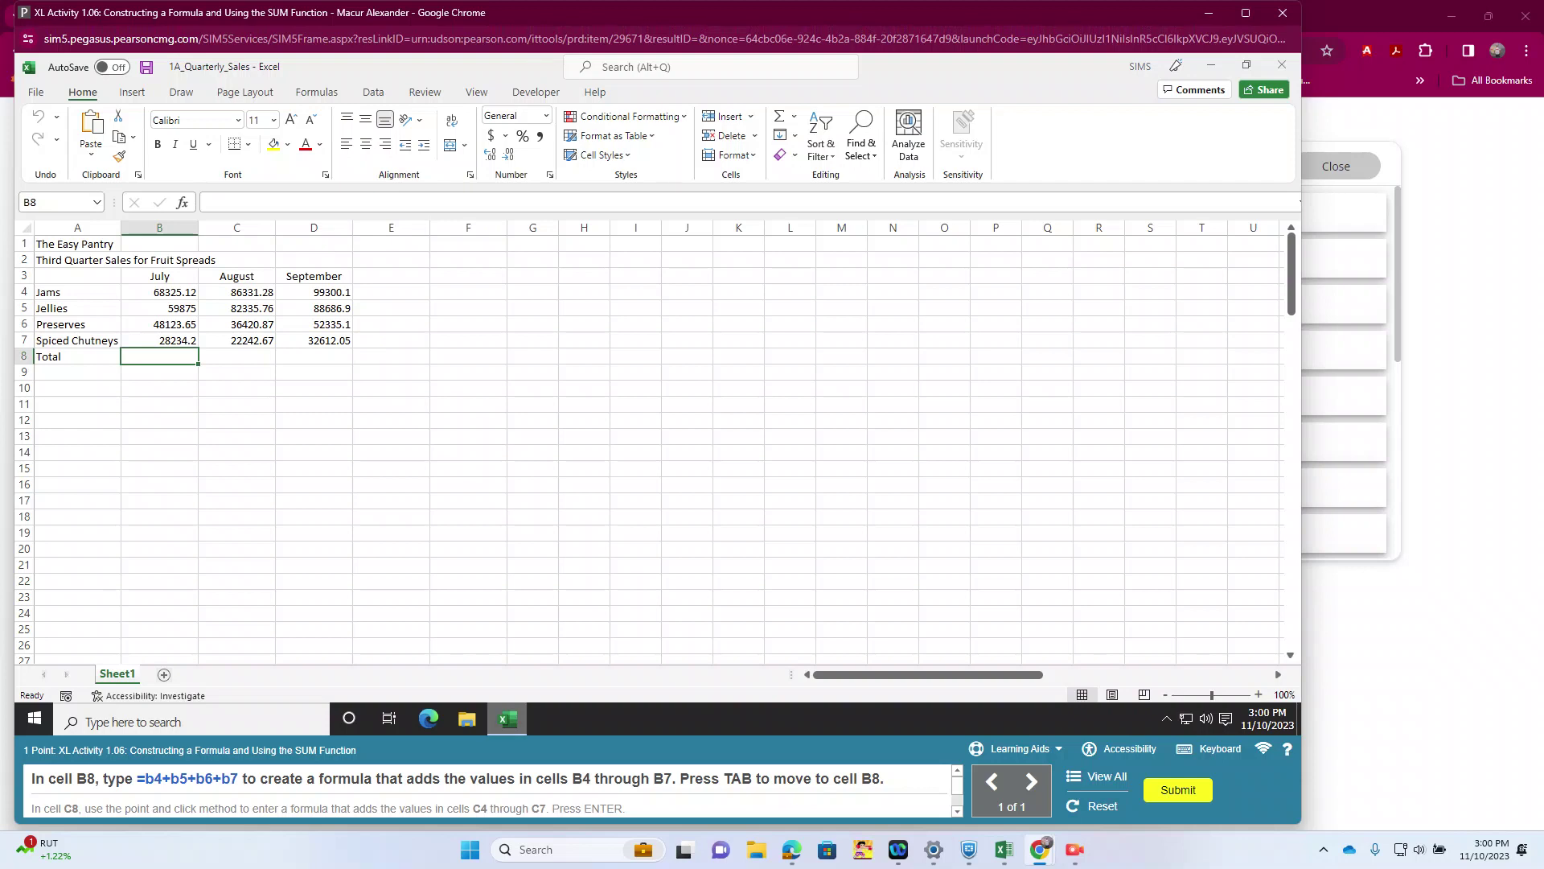
type("=b4+b5")
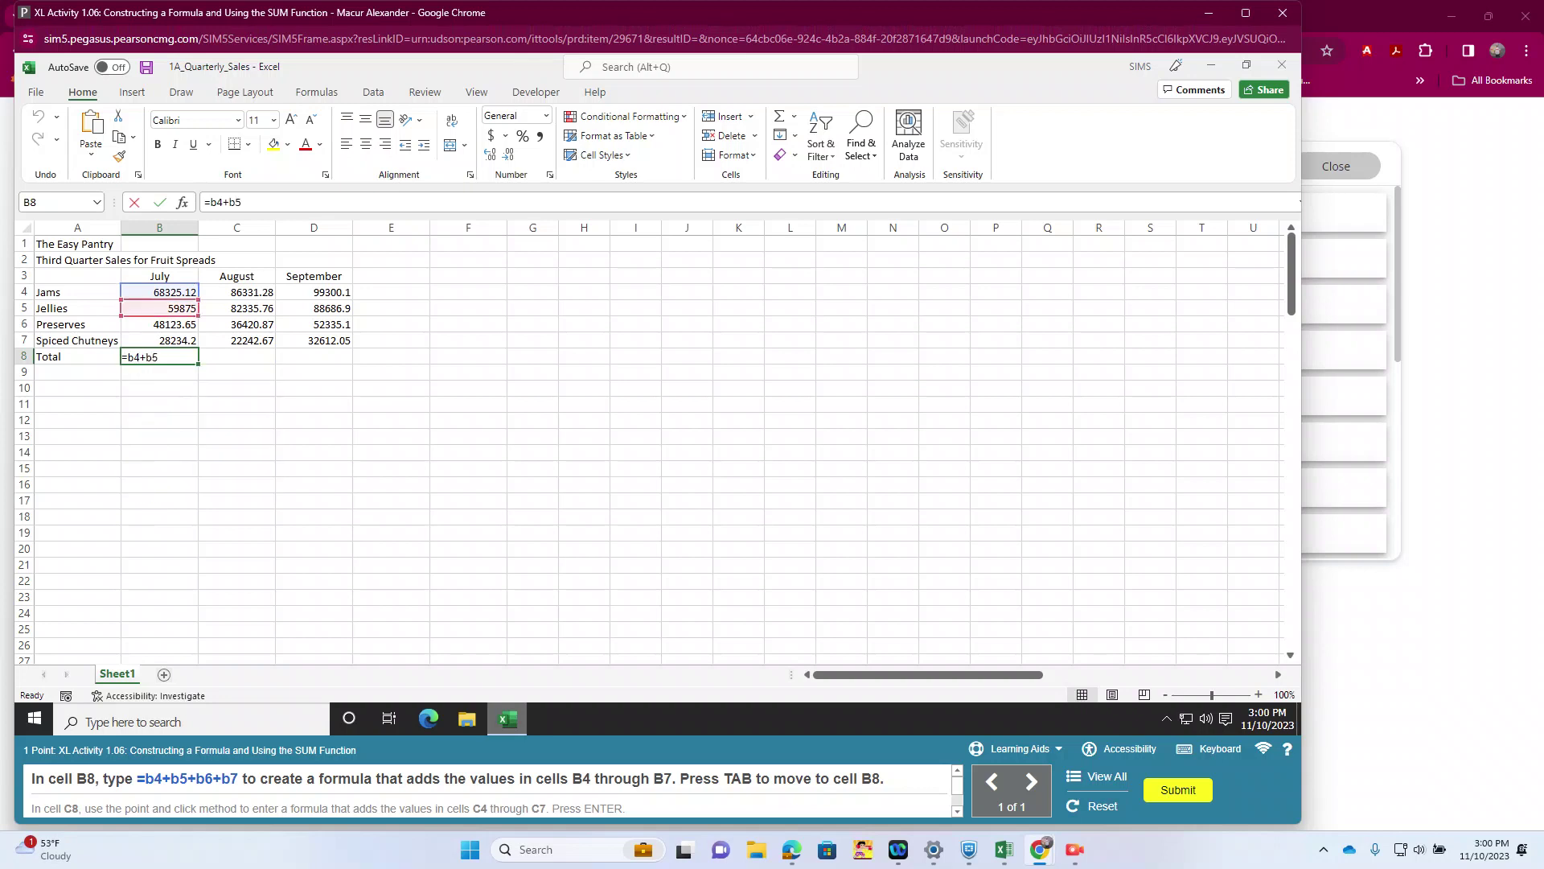
type("+b6+b7")
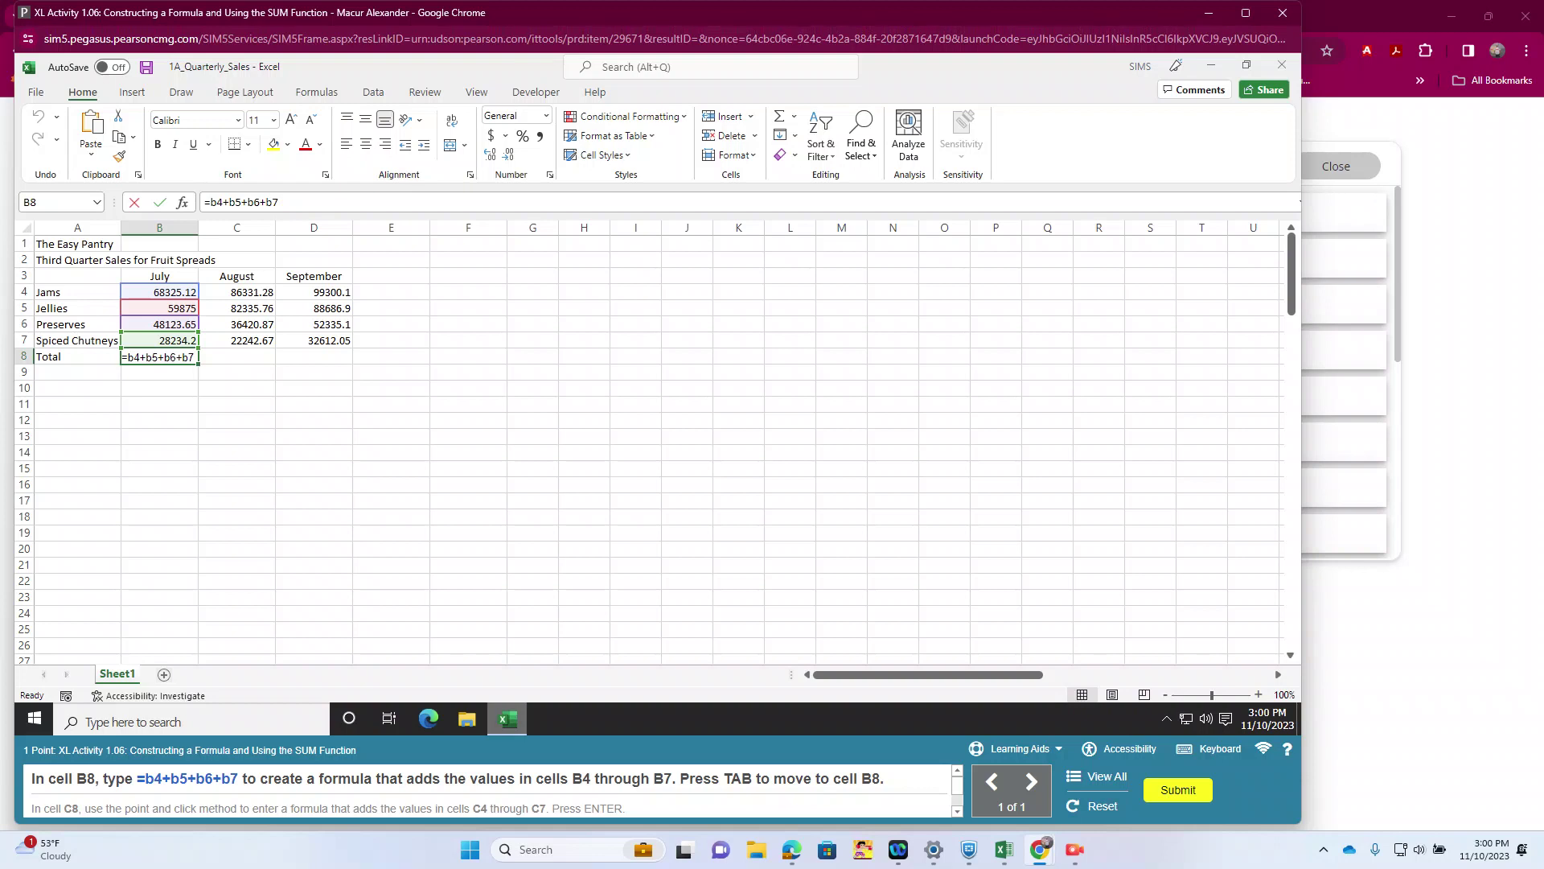
key("Tab")
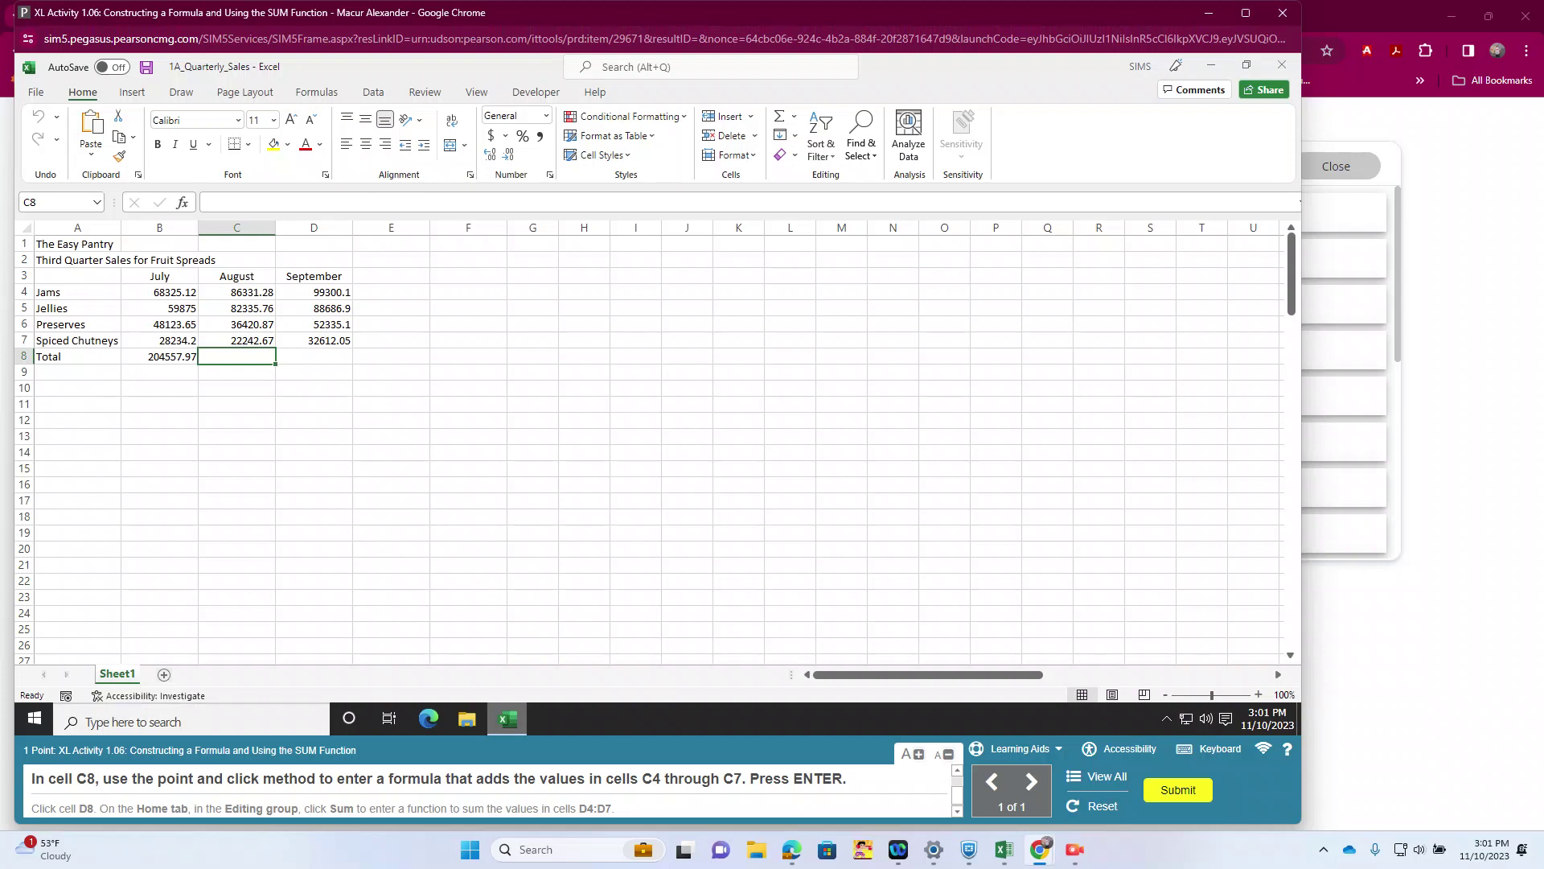
mouse_move(507, 718)
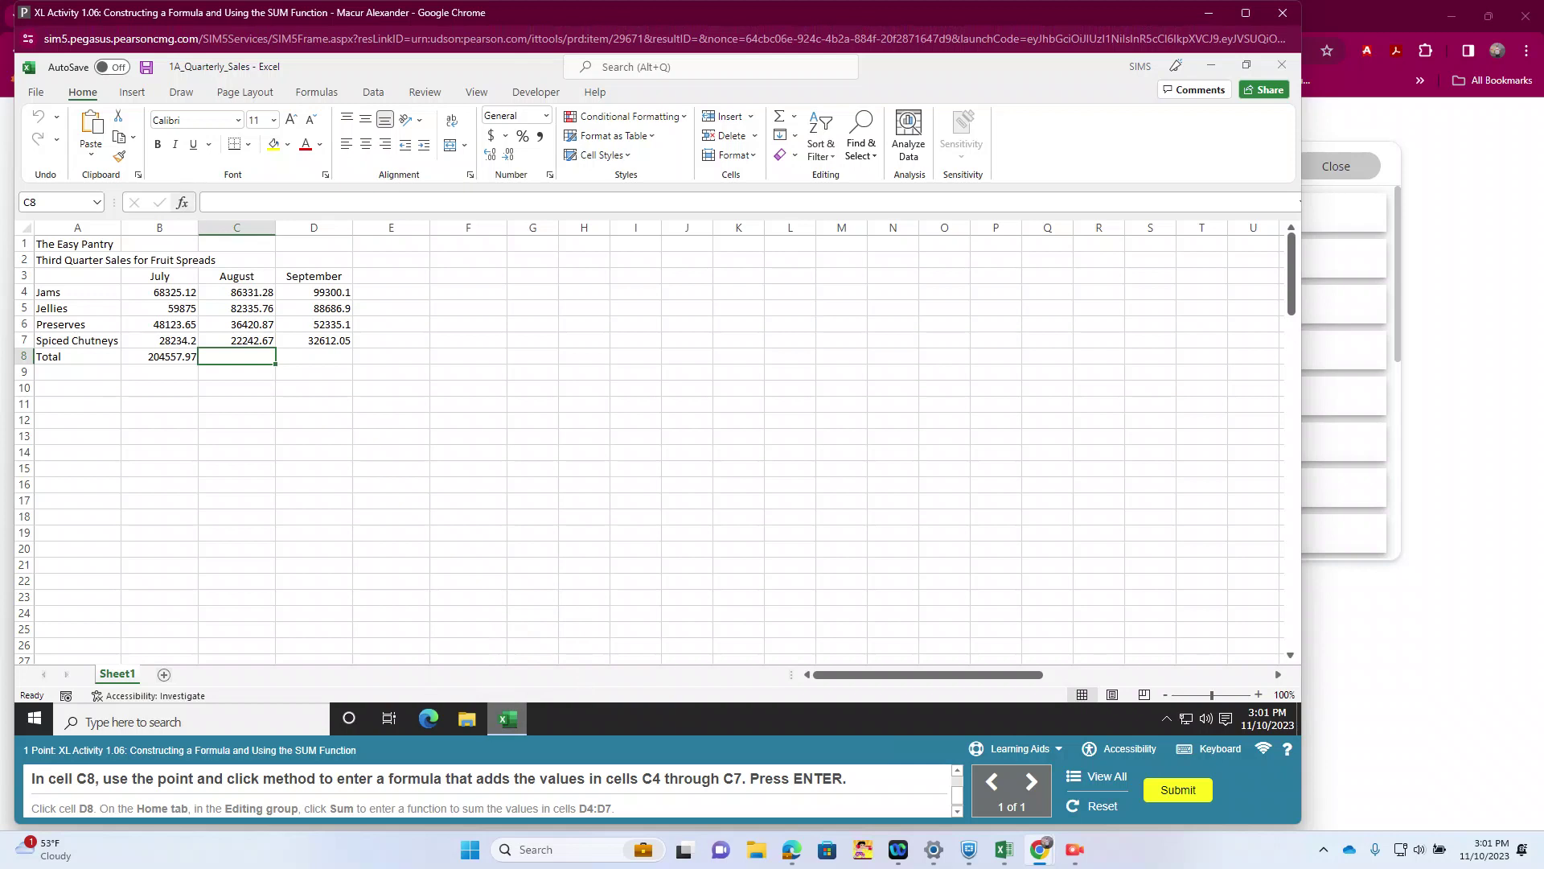
key("shift+F3")
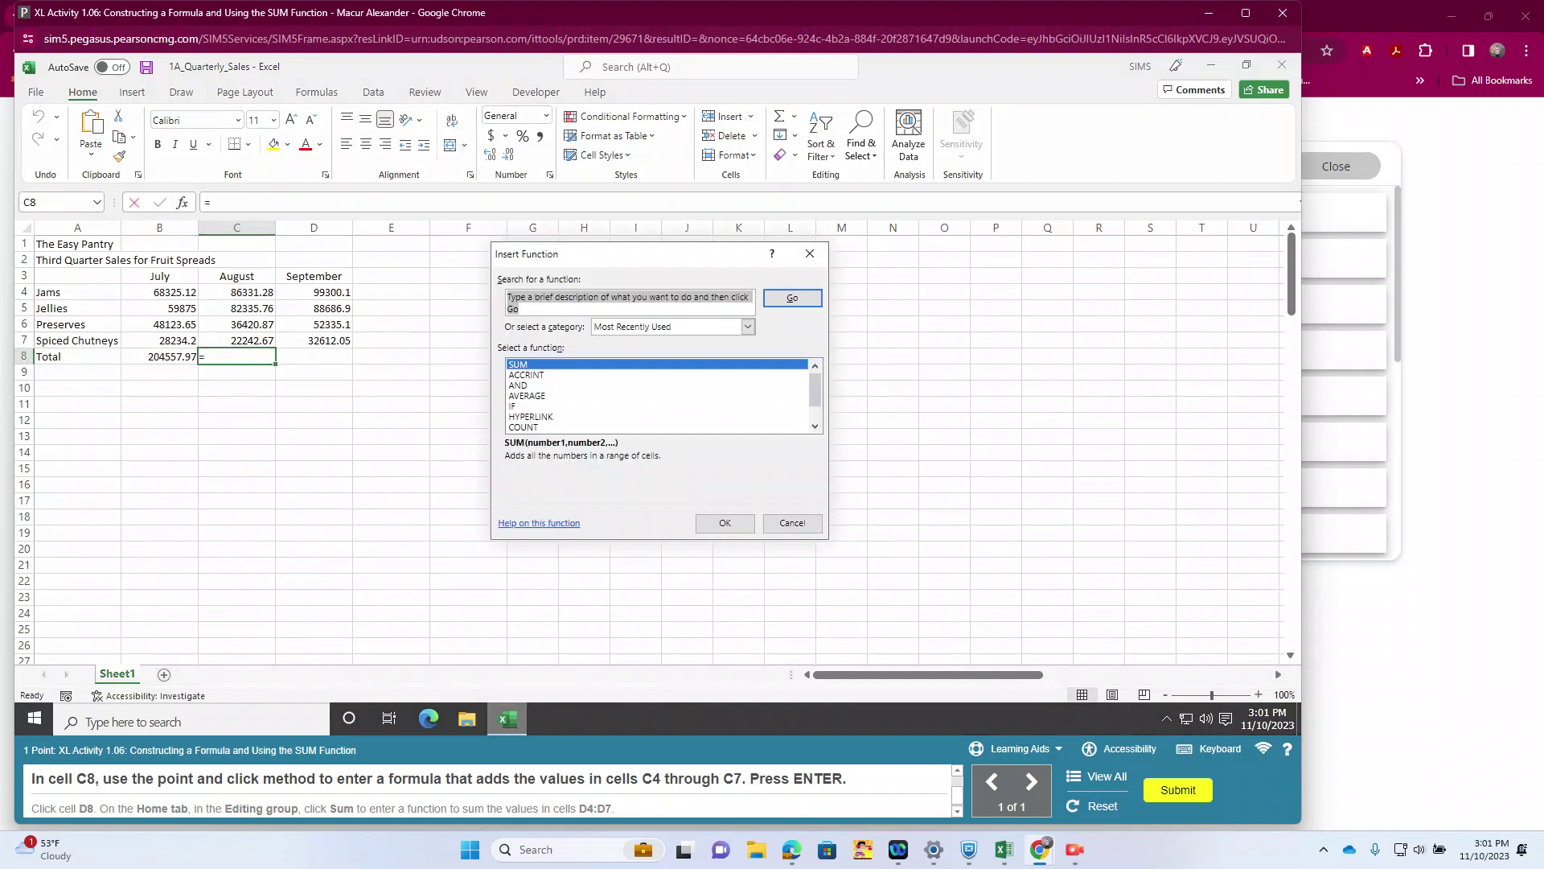
left_click(518, 364)
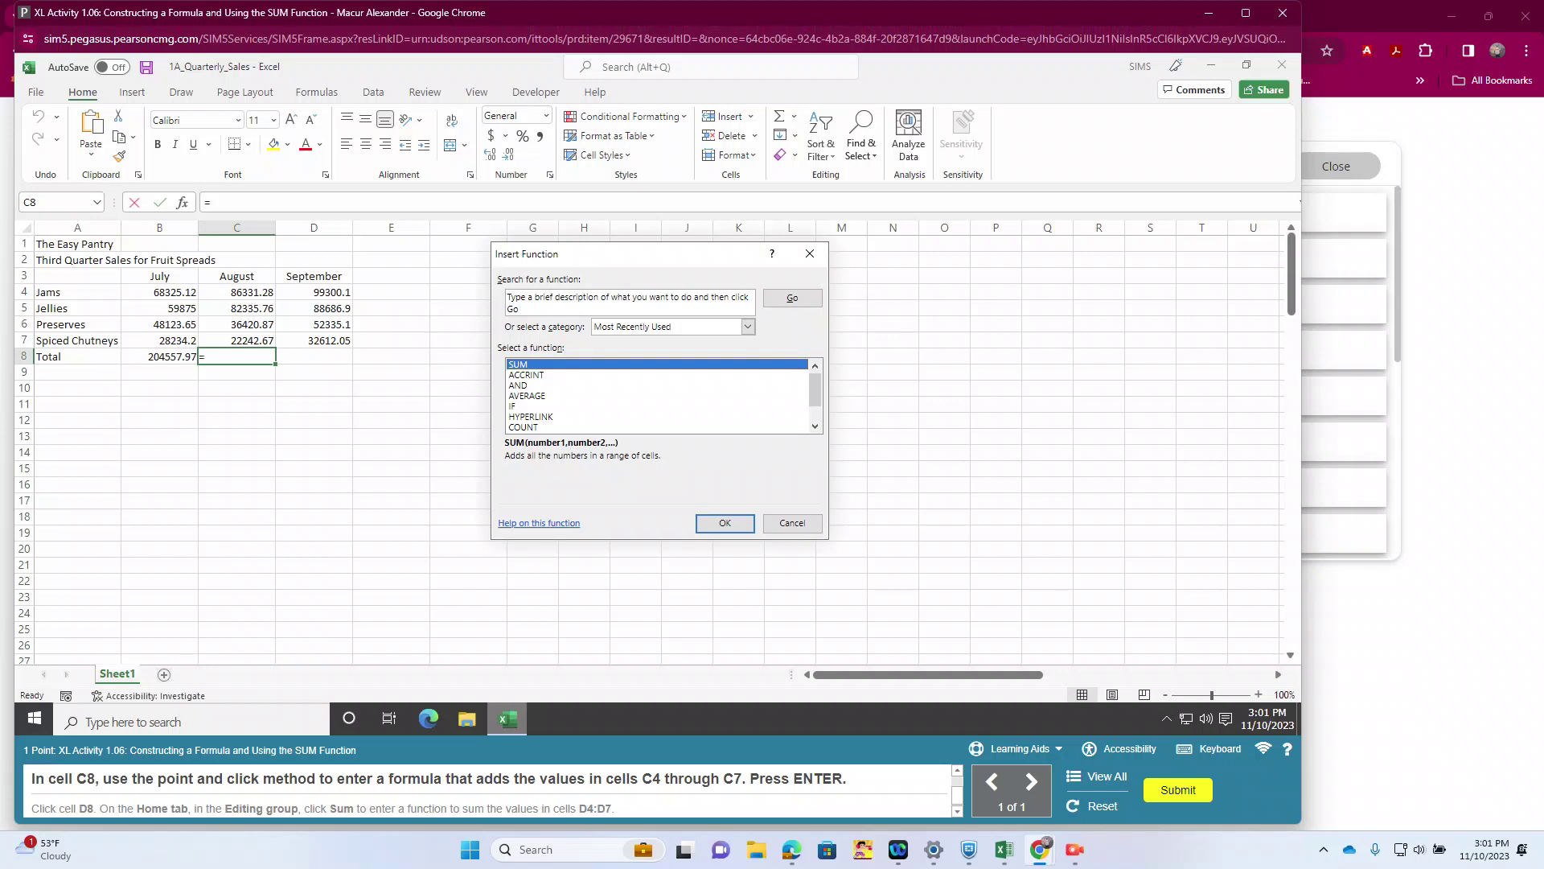
left_click(792, 297)
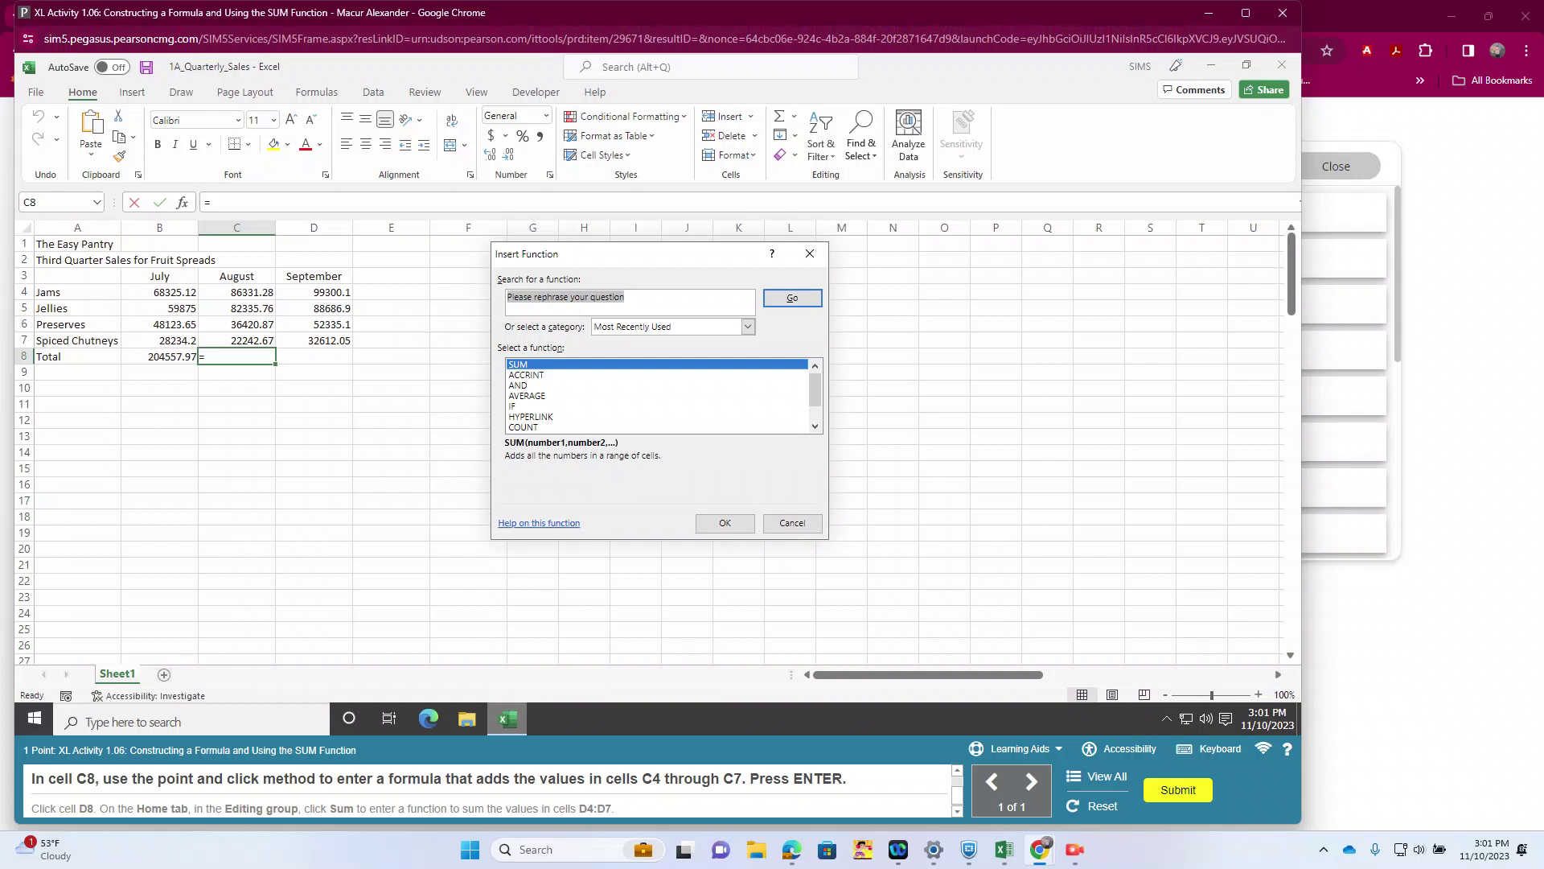
left_click(725, 523)
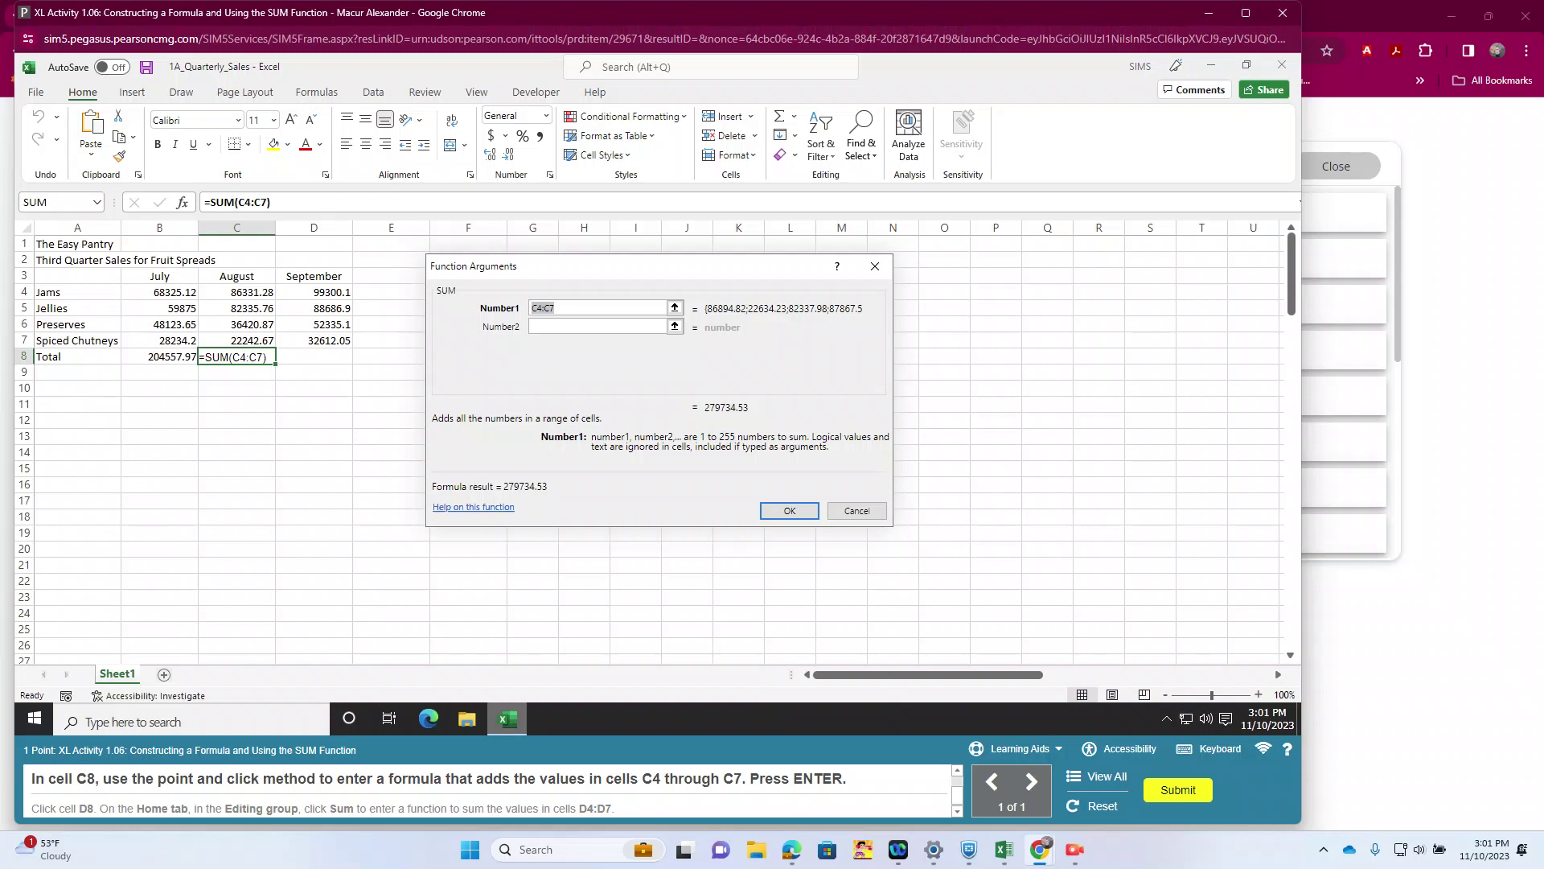
key("Escape")
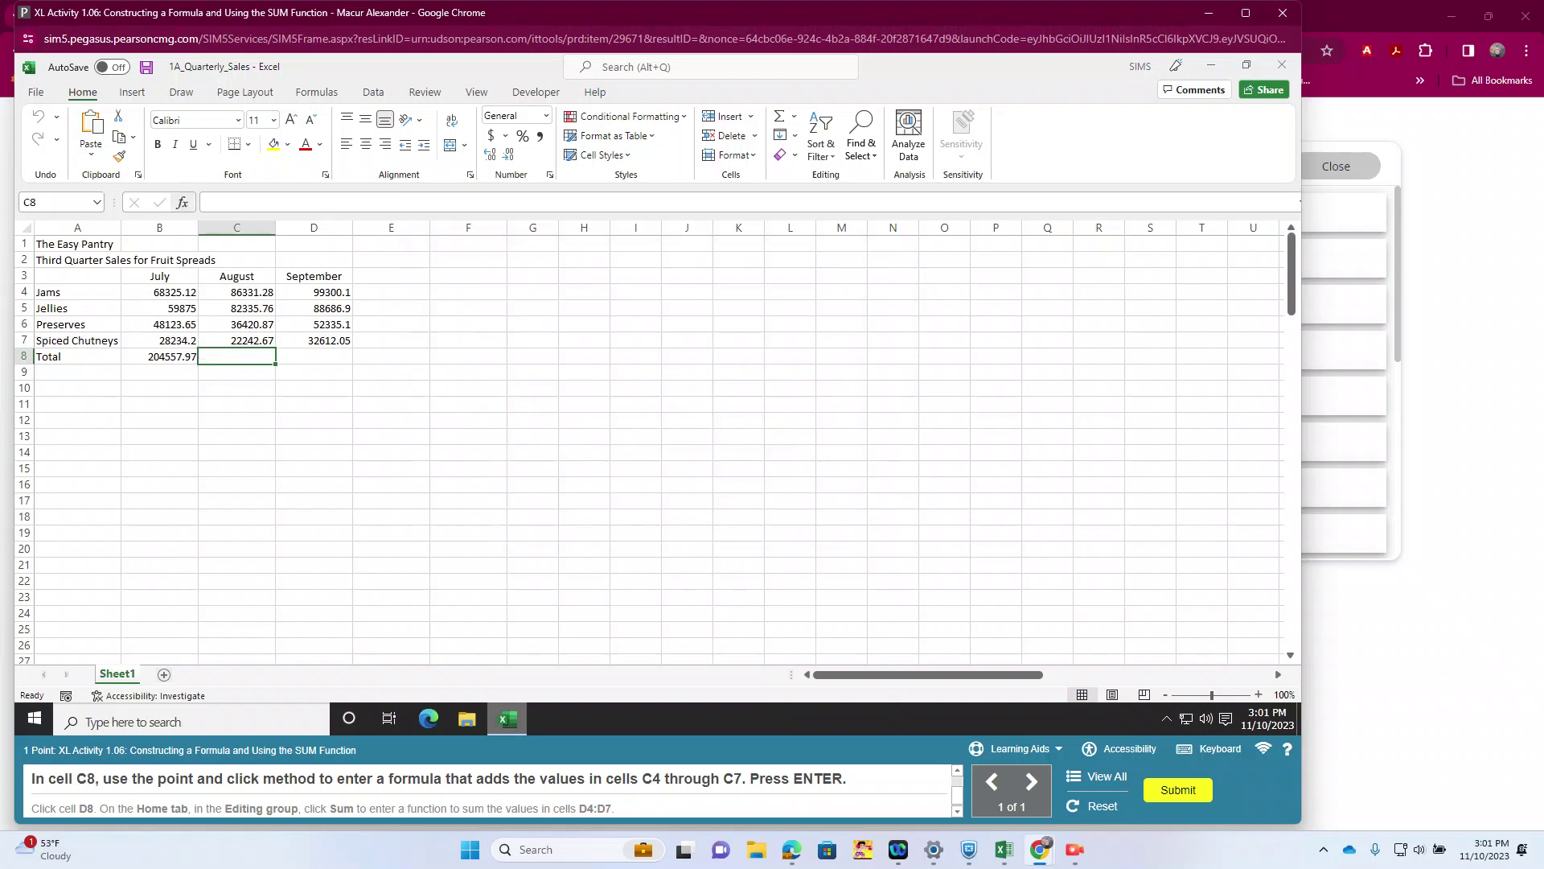
Find the SUM function by searching all functions for "sum" and insert it in cell C8 over the range C4:C7.
key("shift+F3")
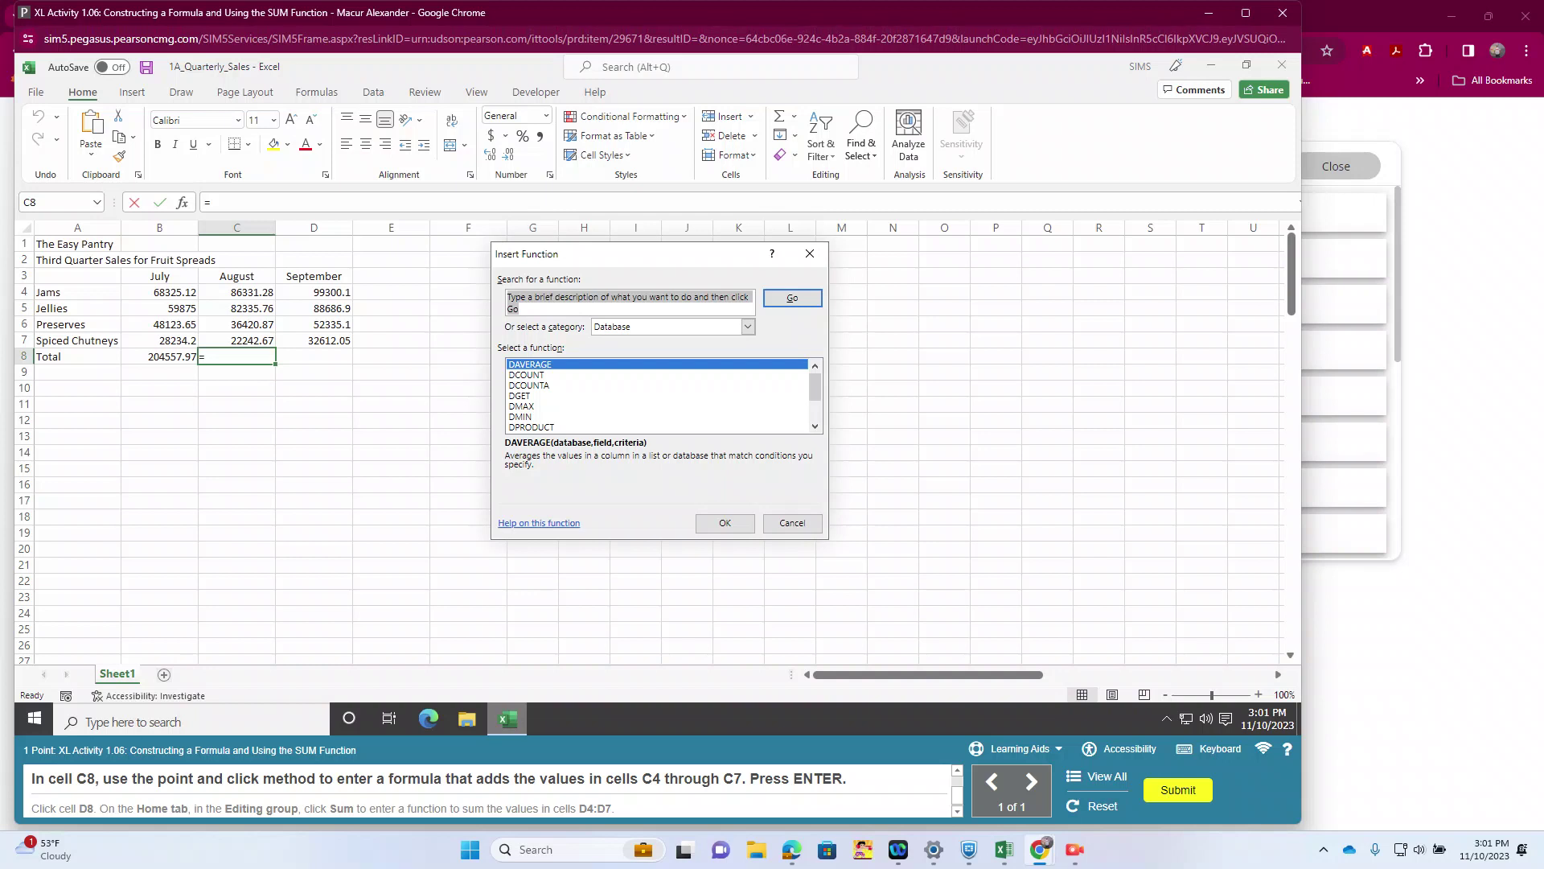
left_click(748, 326)
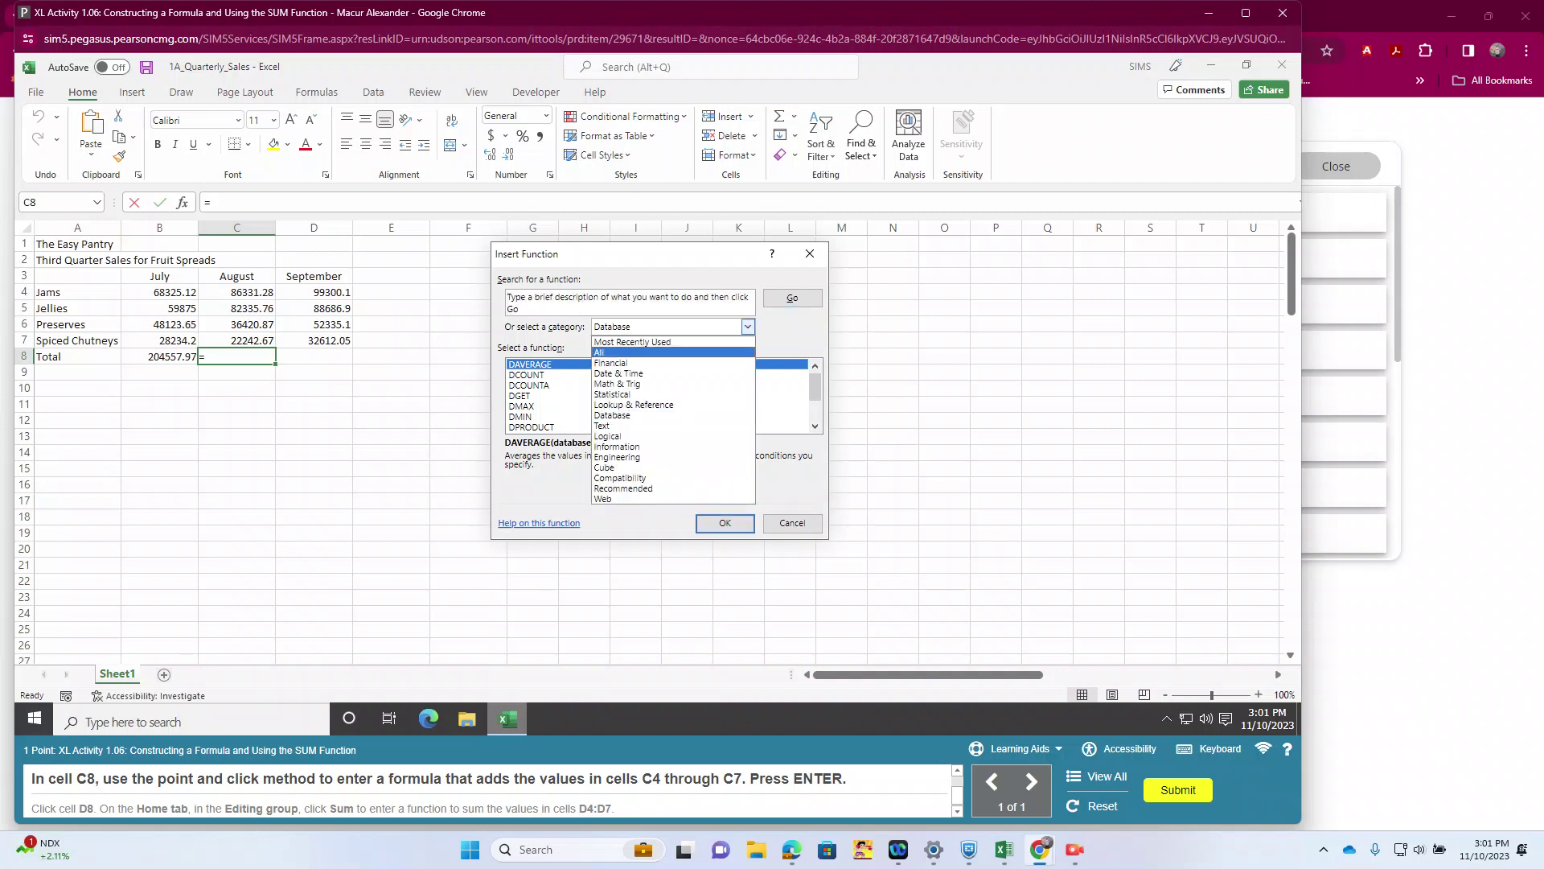
key("Return")
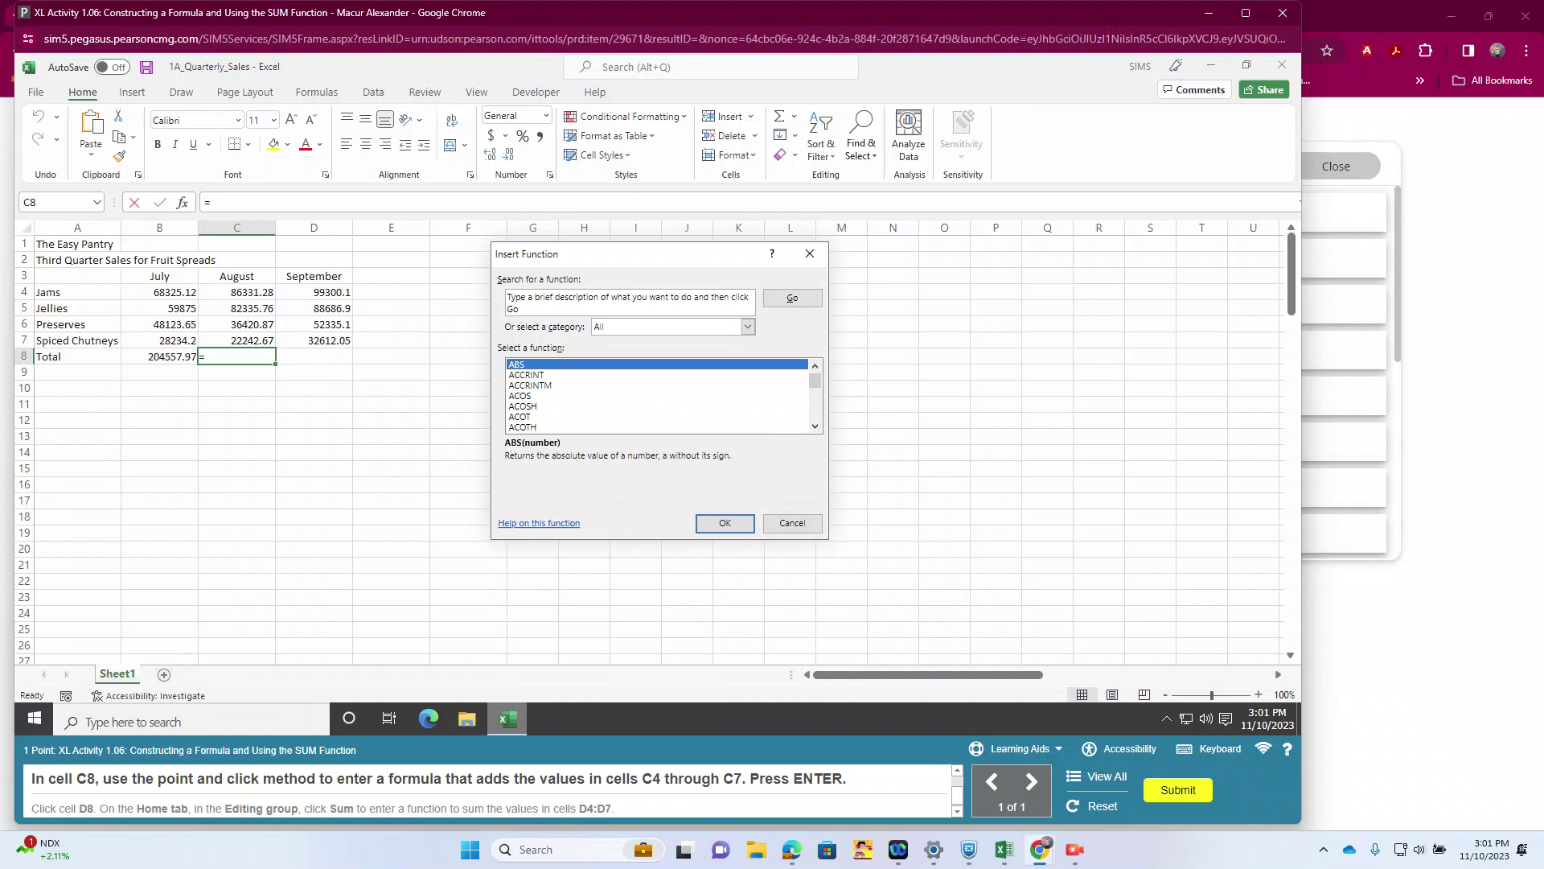
left_click(629, 303)
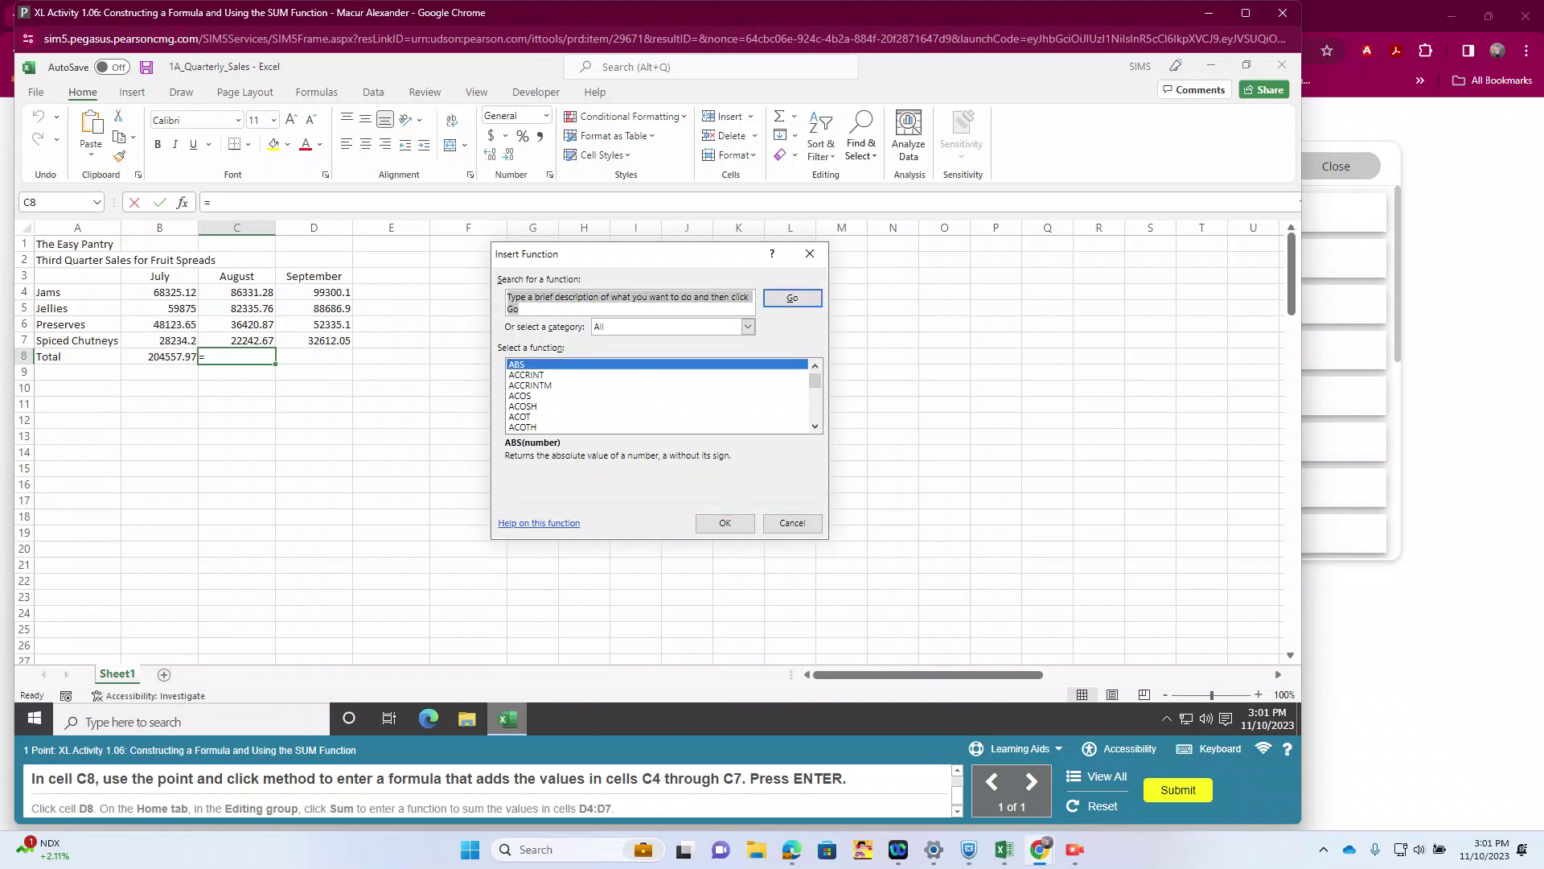
type("sum")
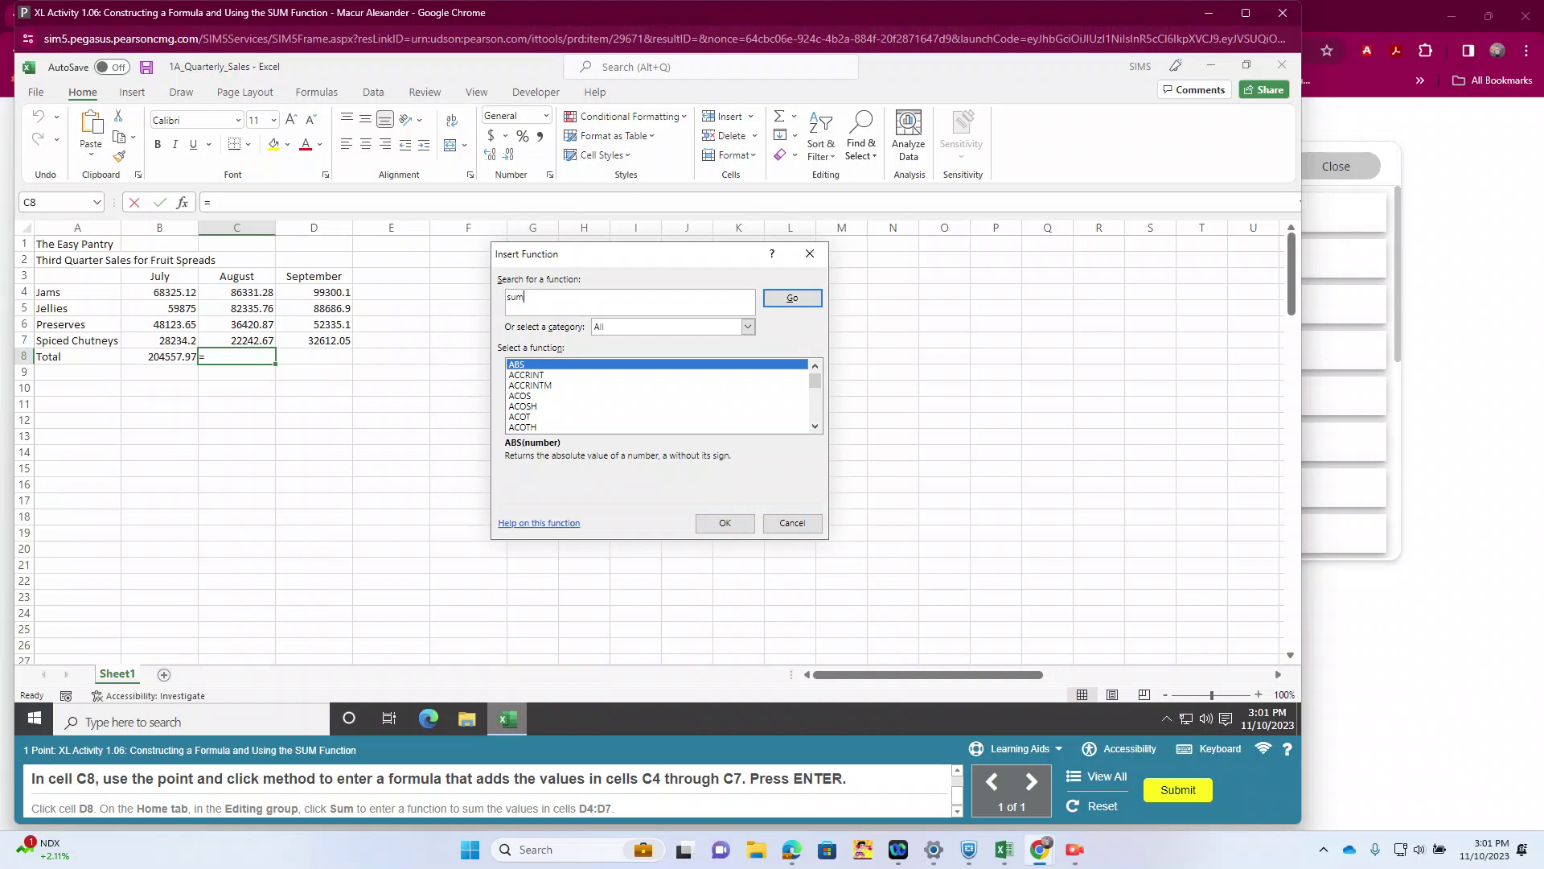
key("Return")
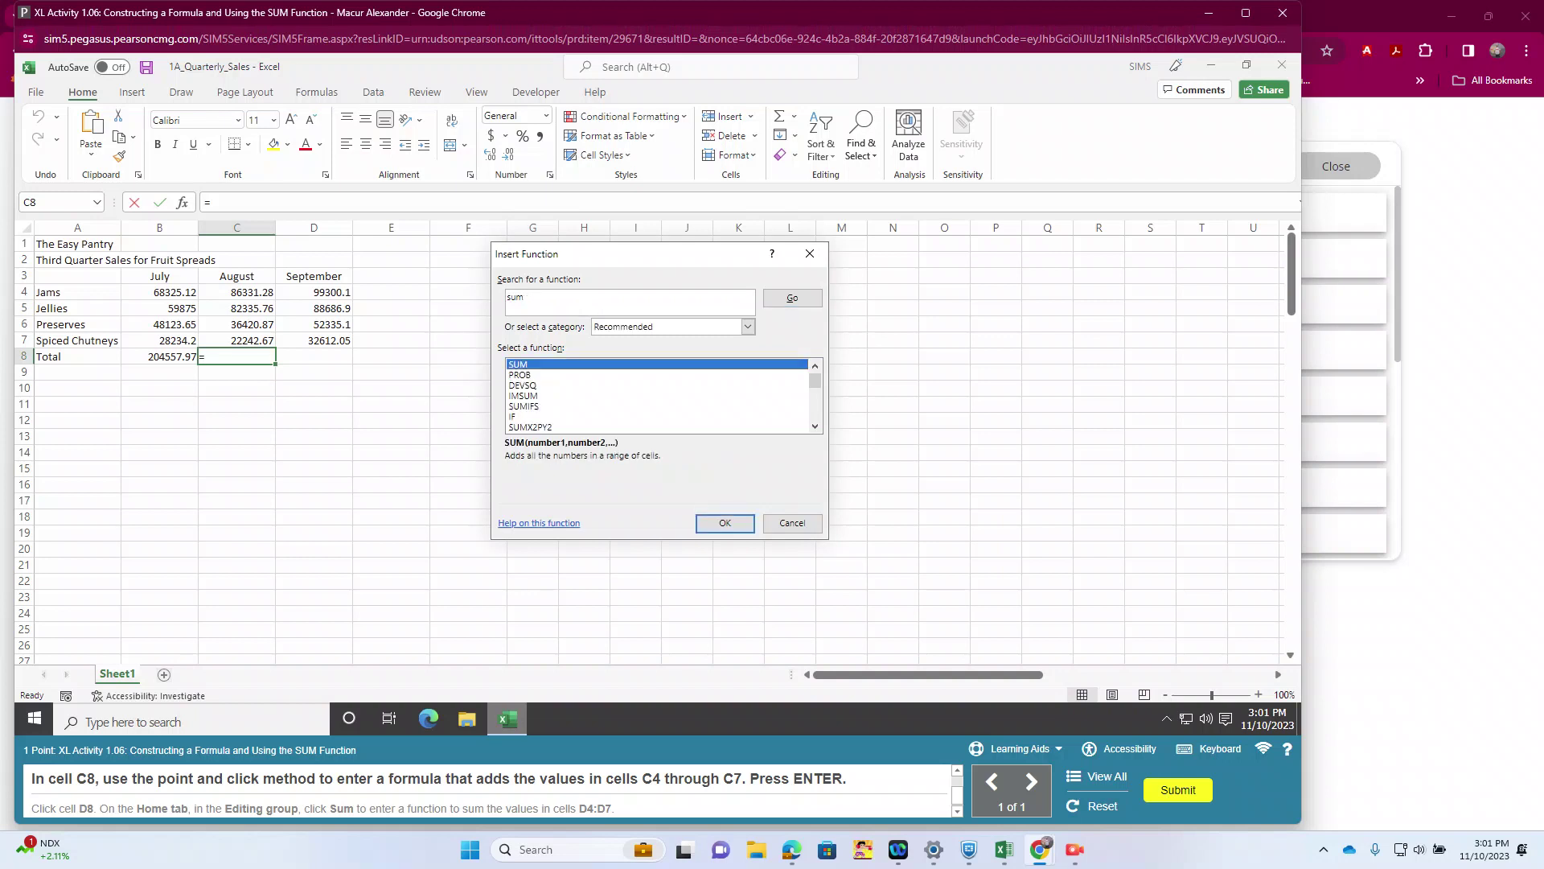
key("Return")
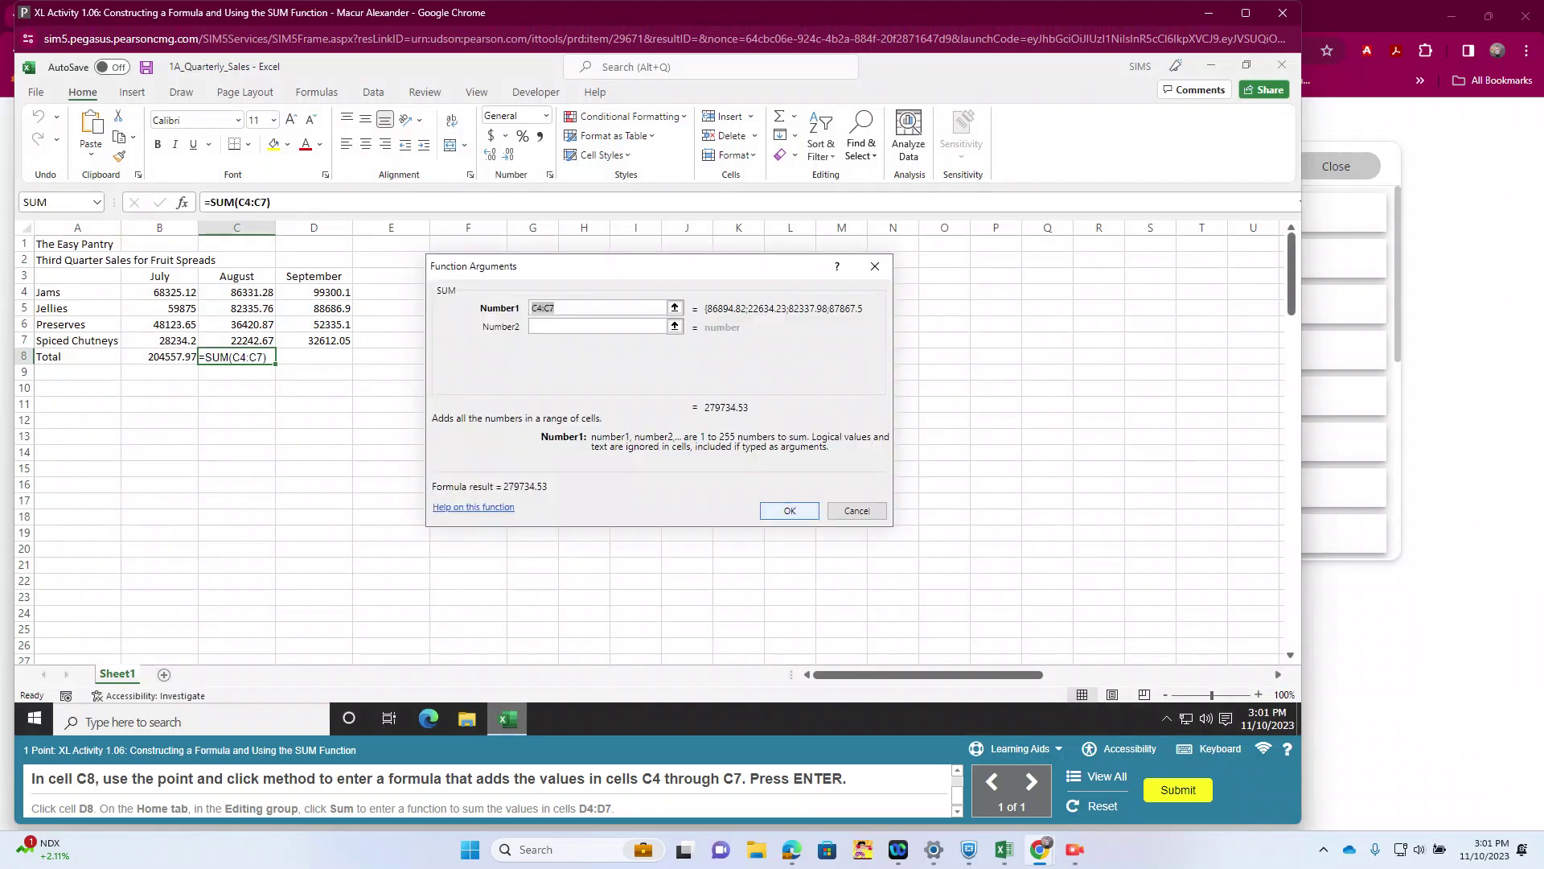
key("Return")
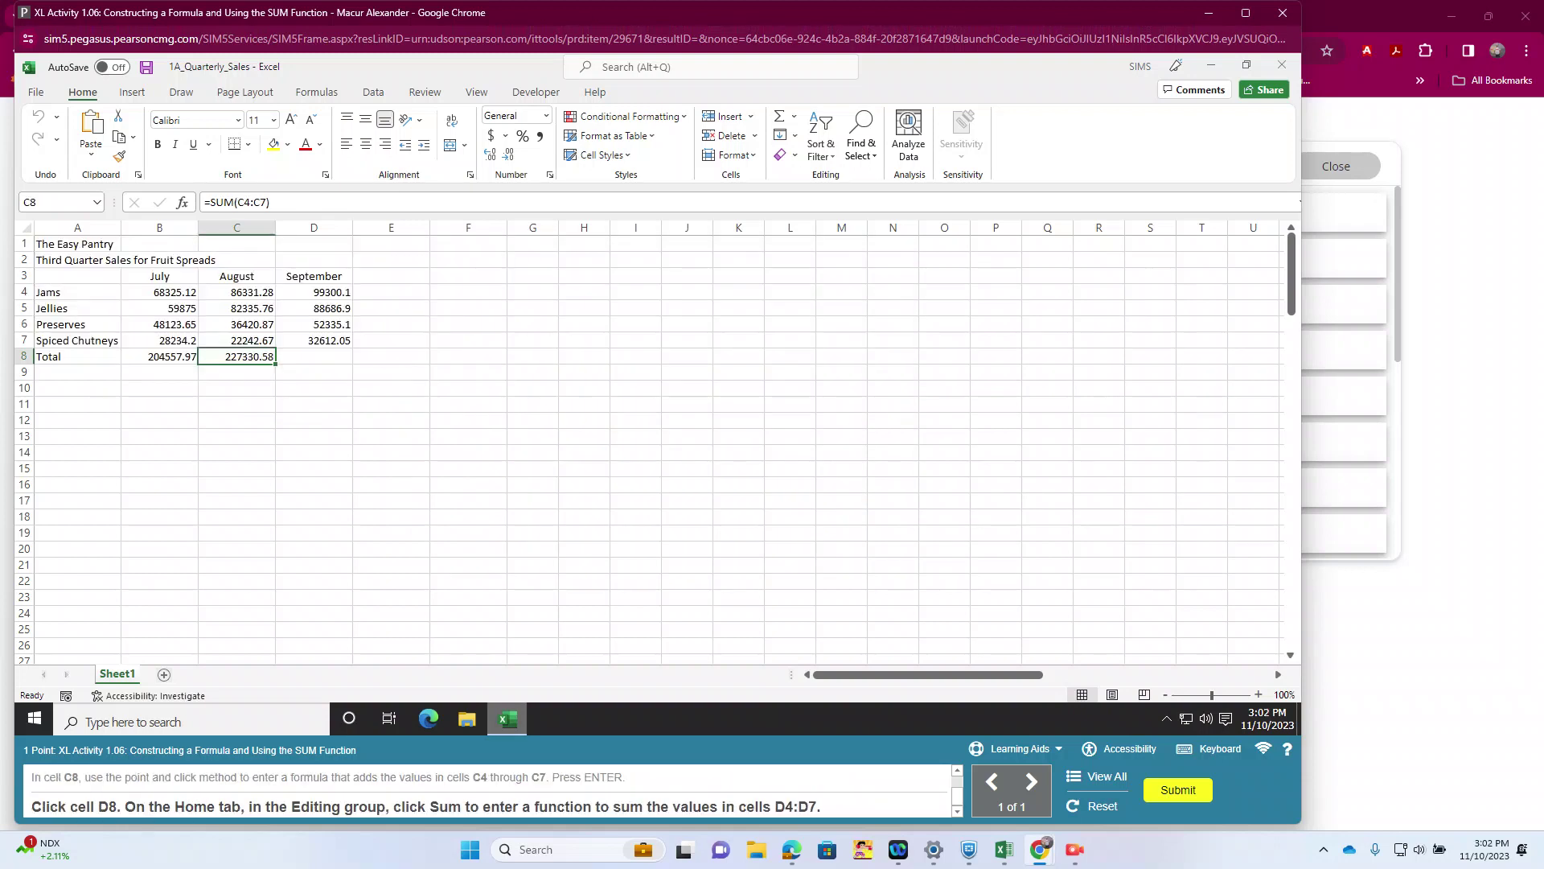
Total the September sales in cell D8 with the Sum function over D4:D7 and submit the activity.
left_click(314, 356)
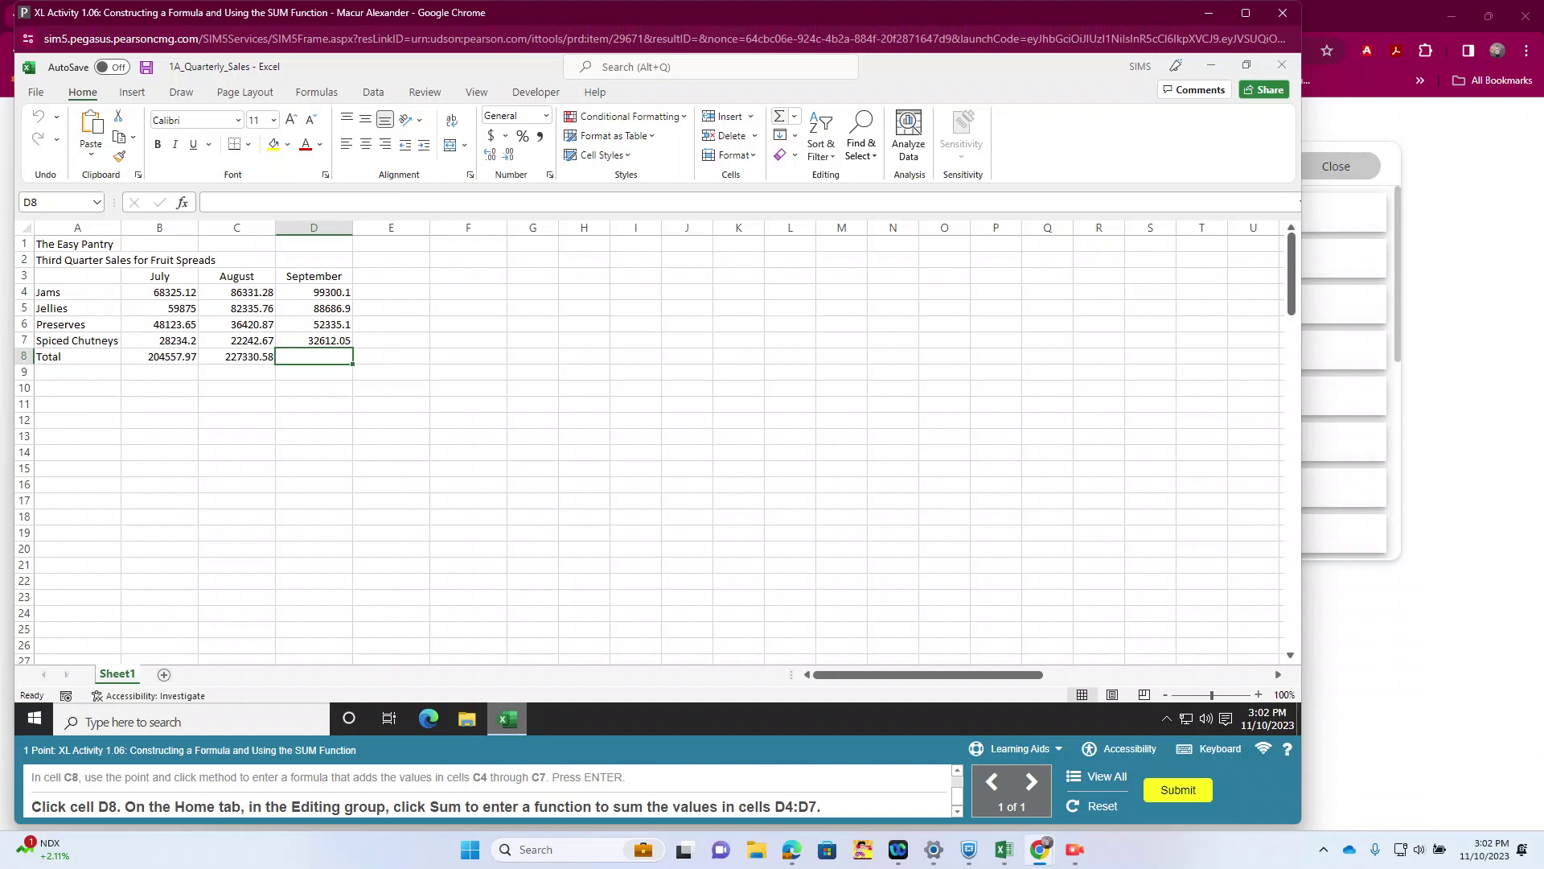
left_click(779, 116)
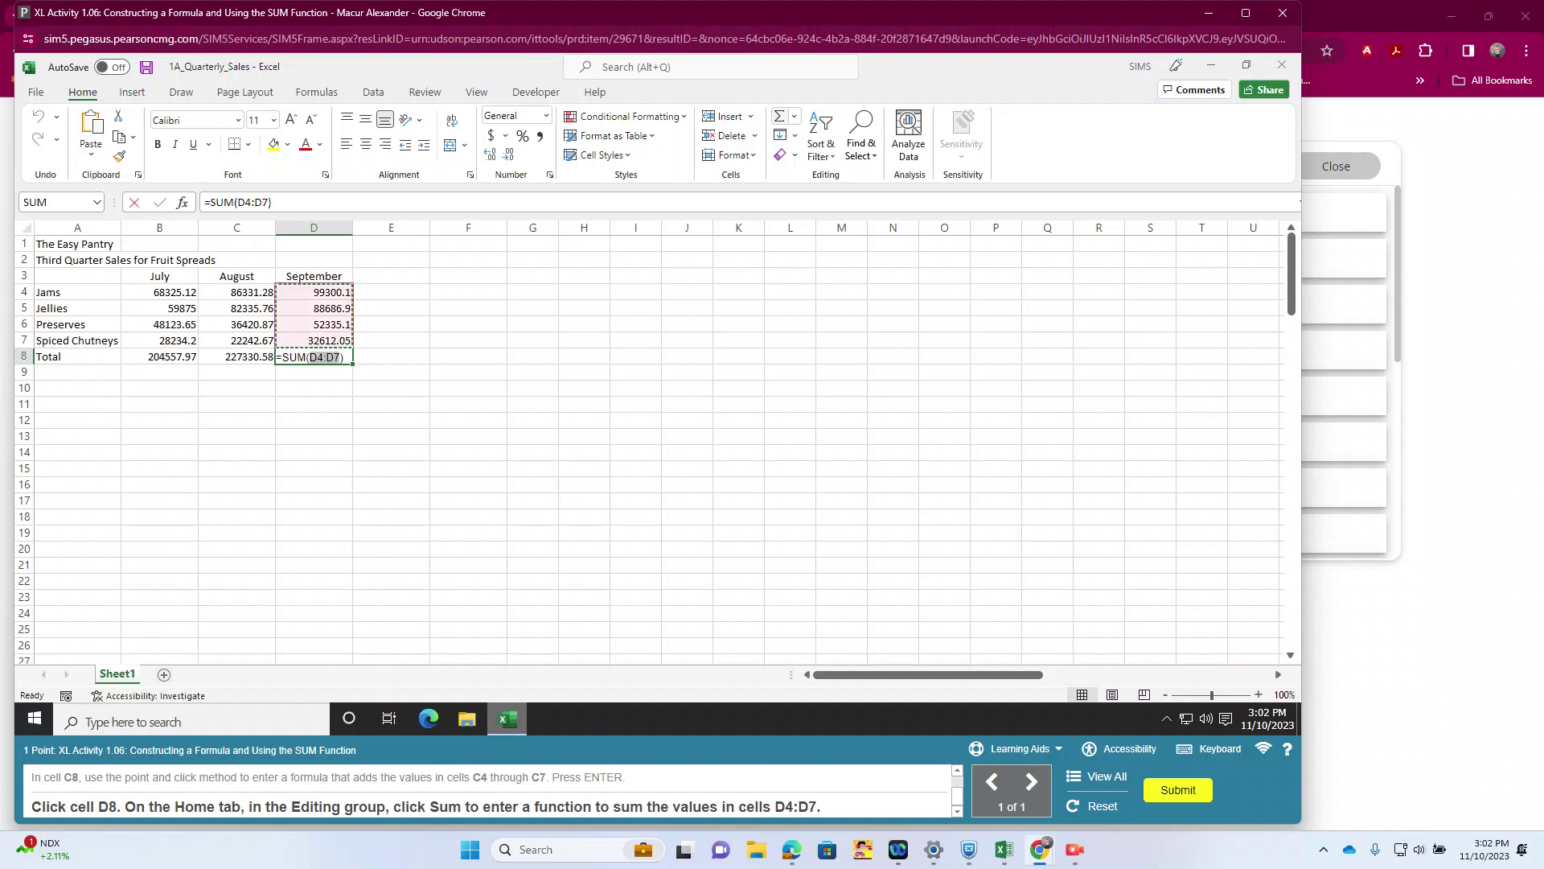
key("Return")
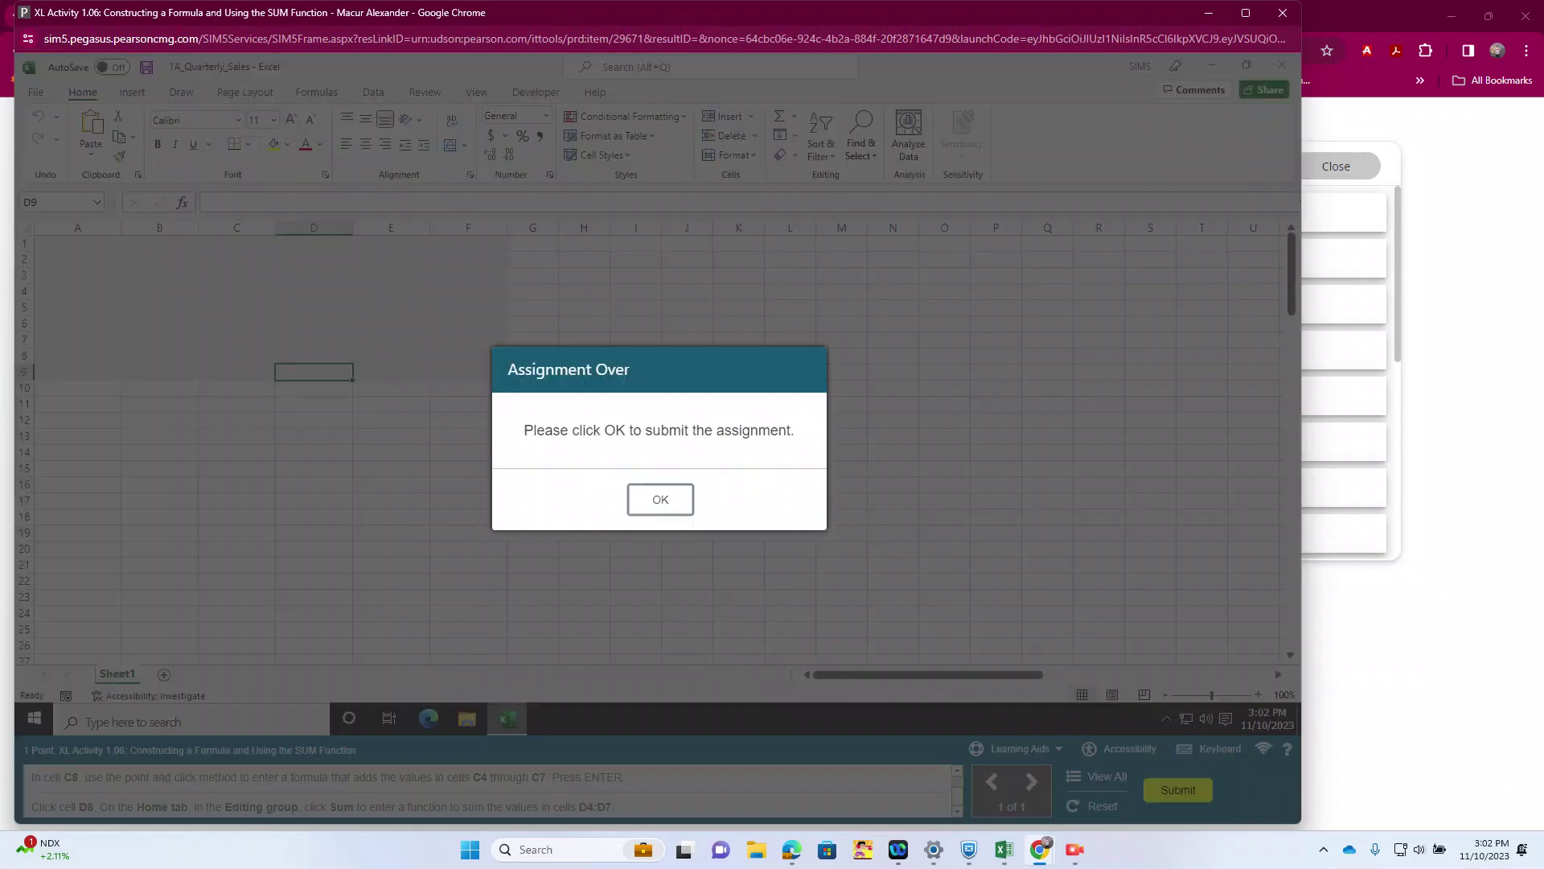
key("Return")
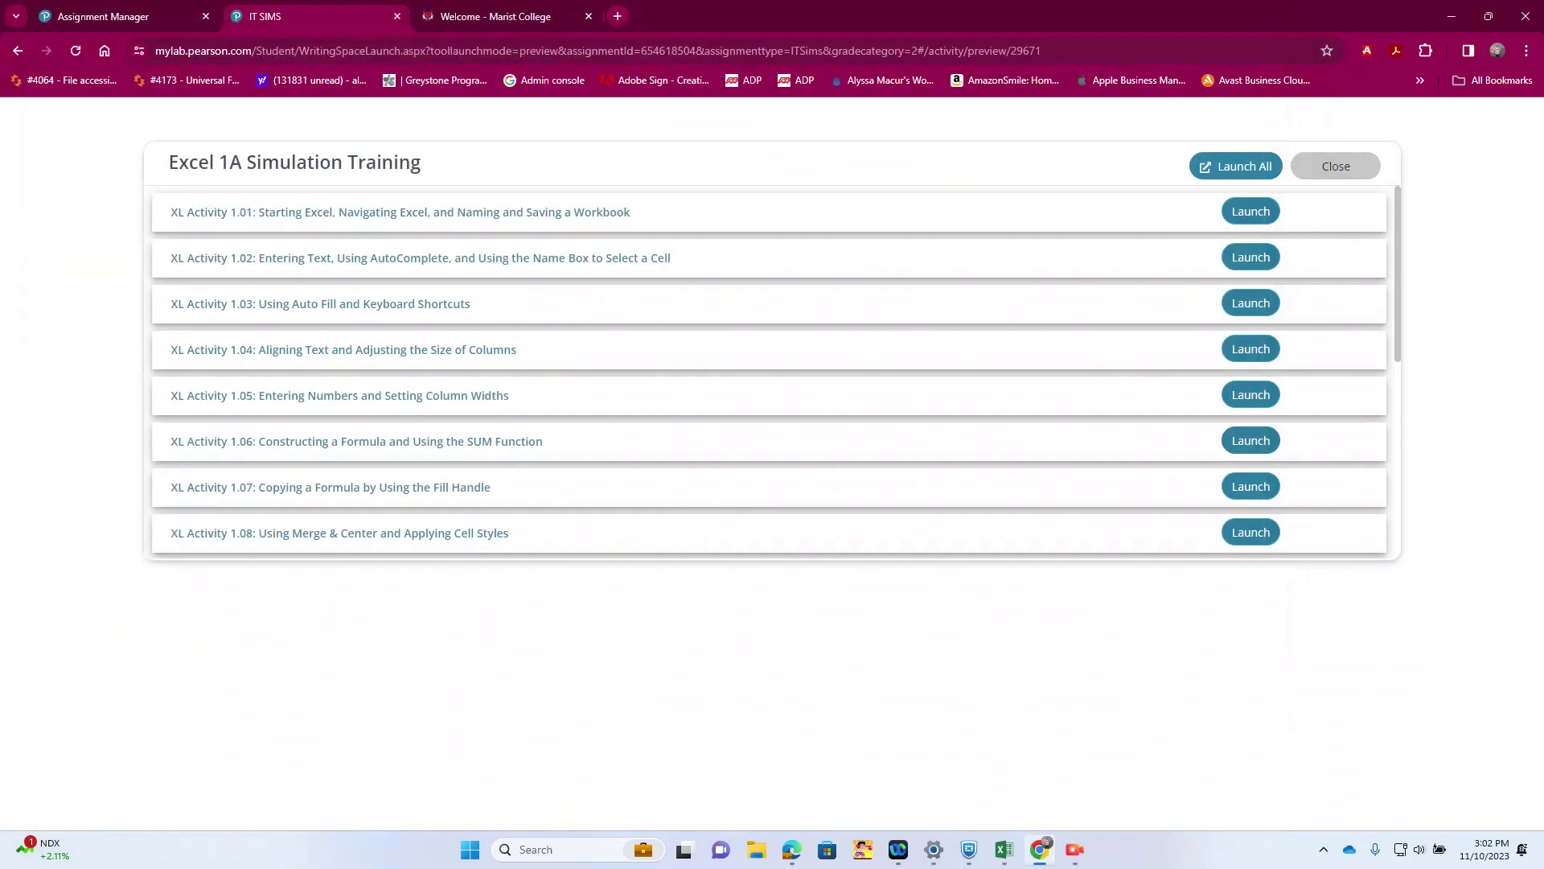
Launch XL Activity 1.07 and enter the heading Total in cell E3.
left_click(1251, 440)
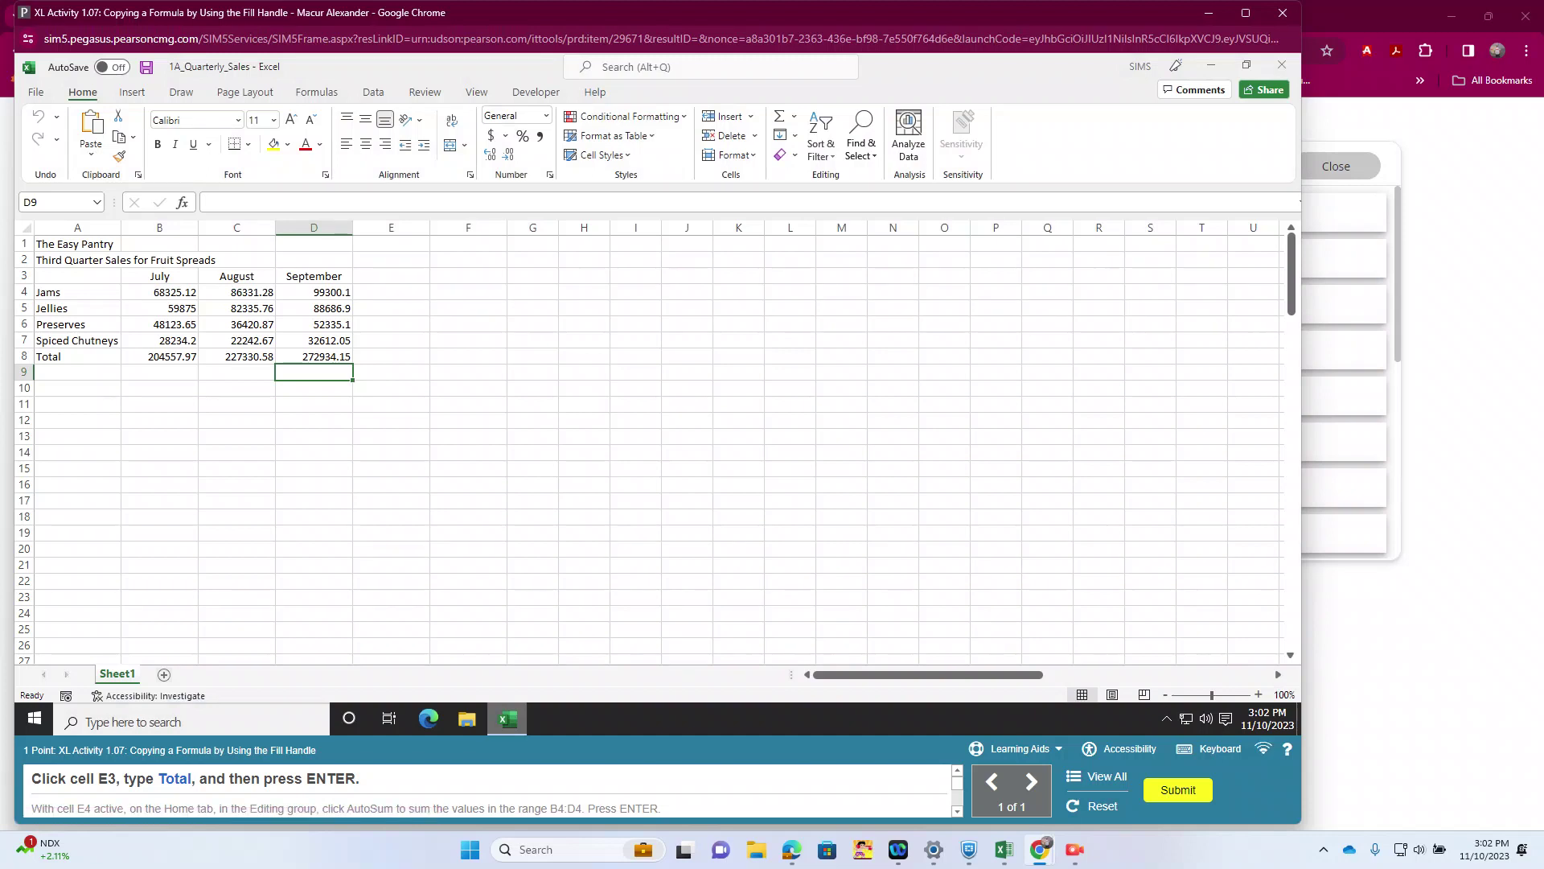
left_click(392, 276)
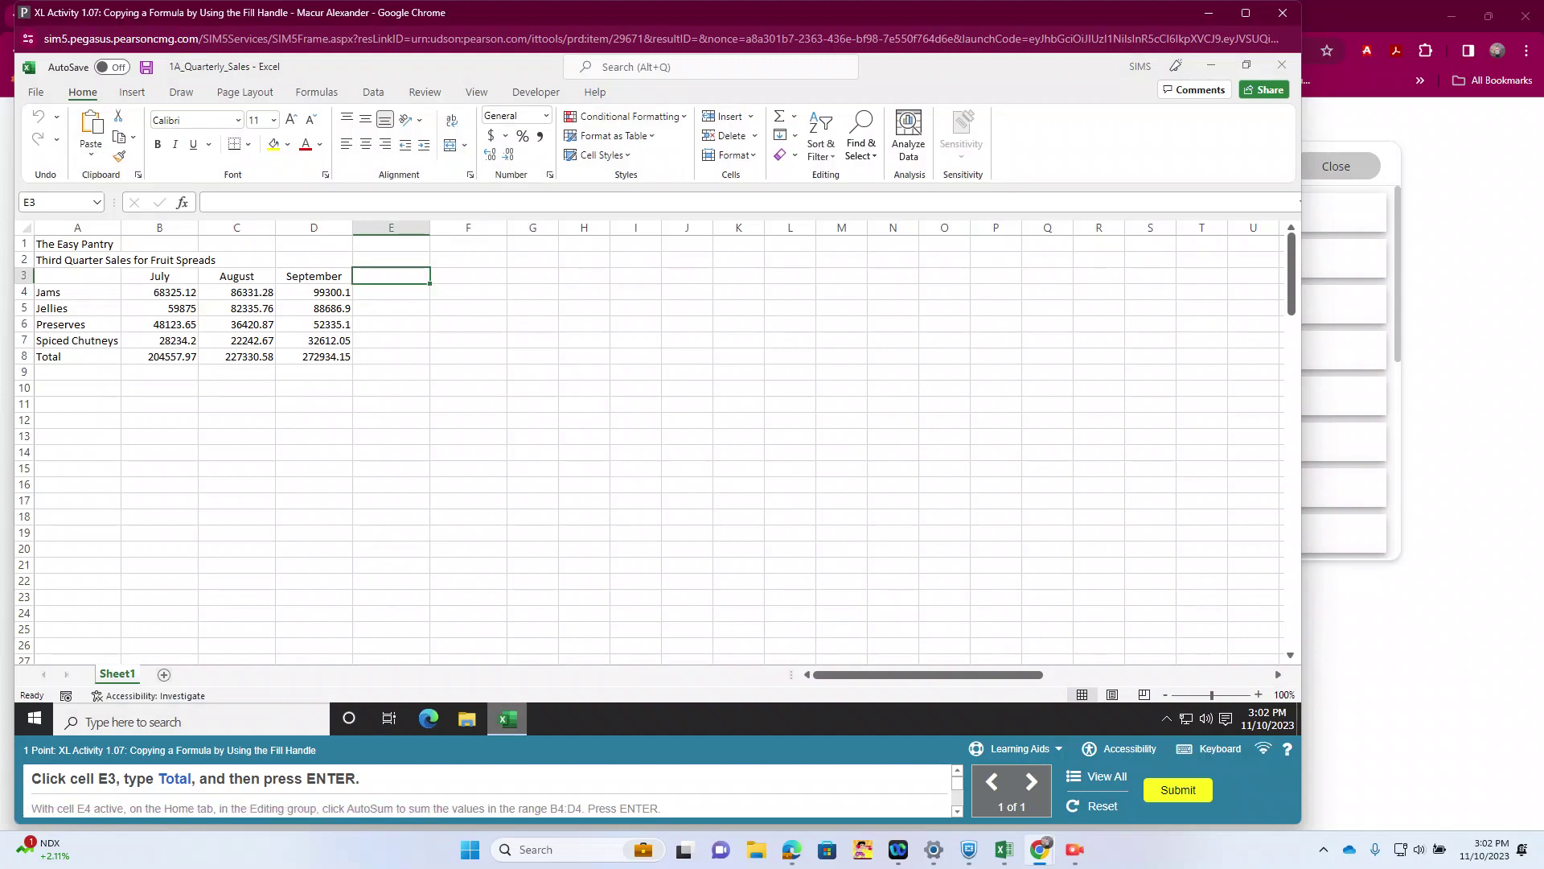
type("Total")
key("Return")
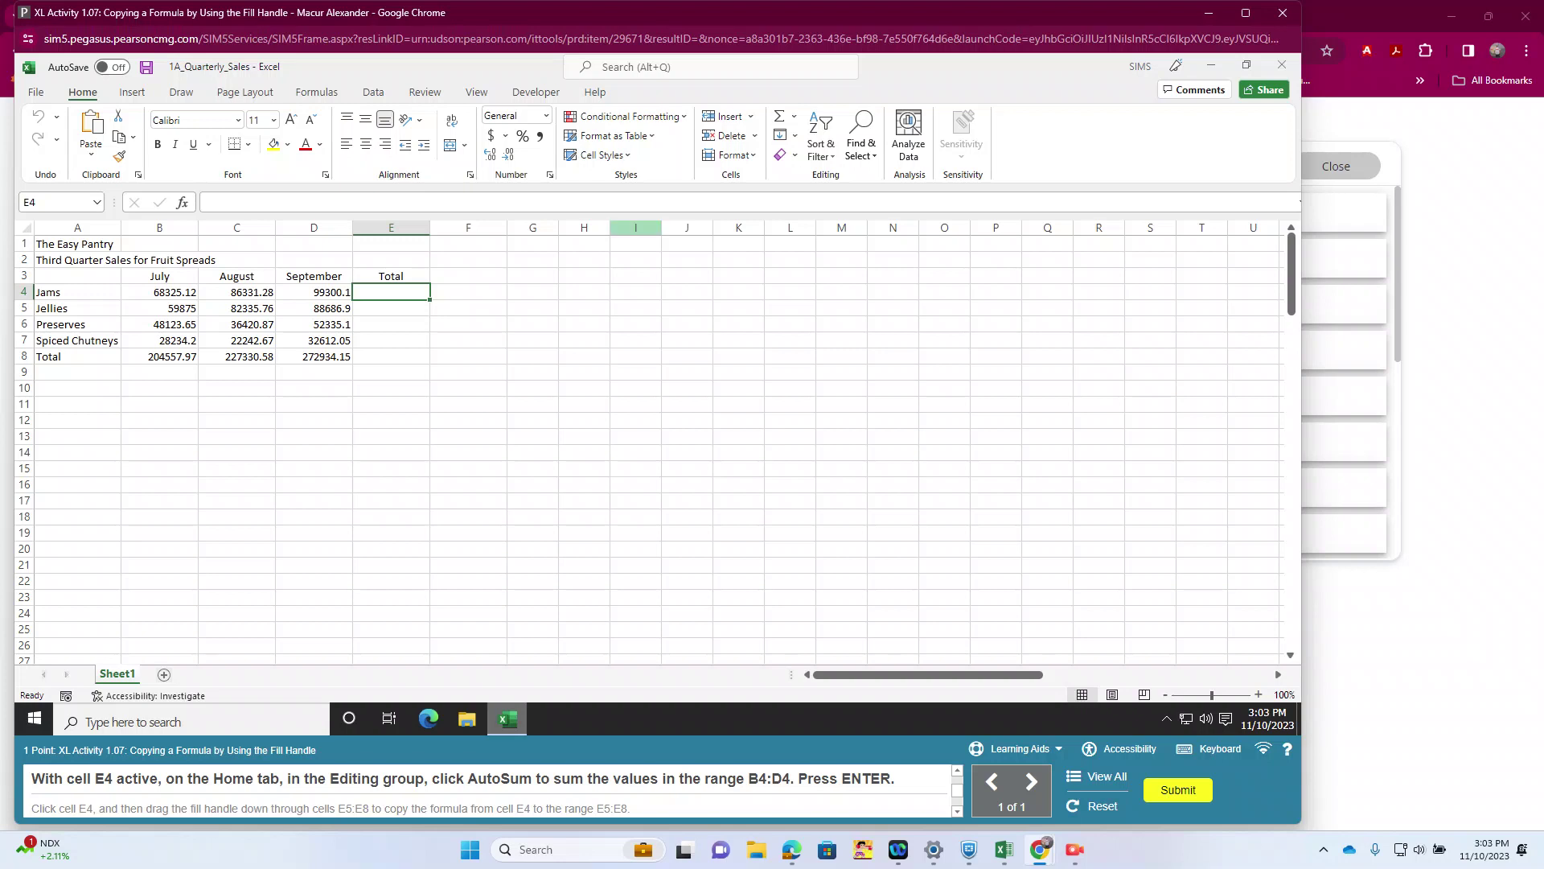
AutoSum the range B4:D4 in cell E4 and fill the formula down through E5:E8.
left_click(793, 117)
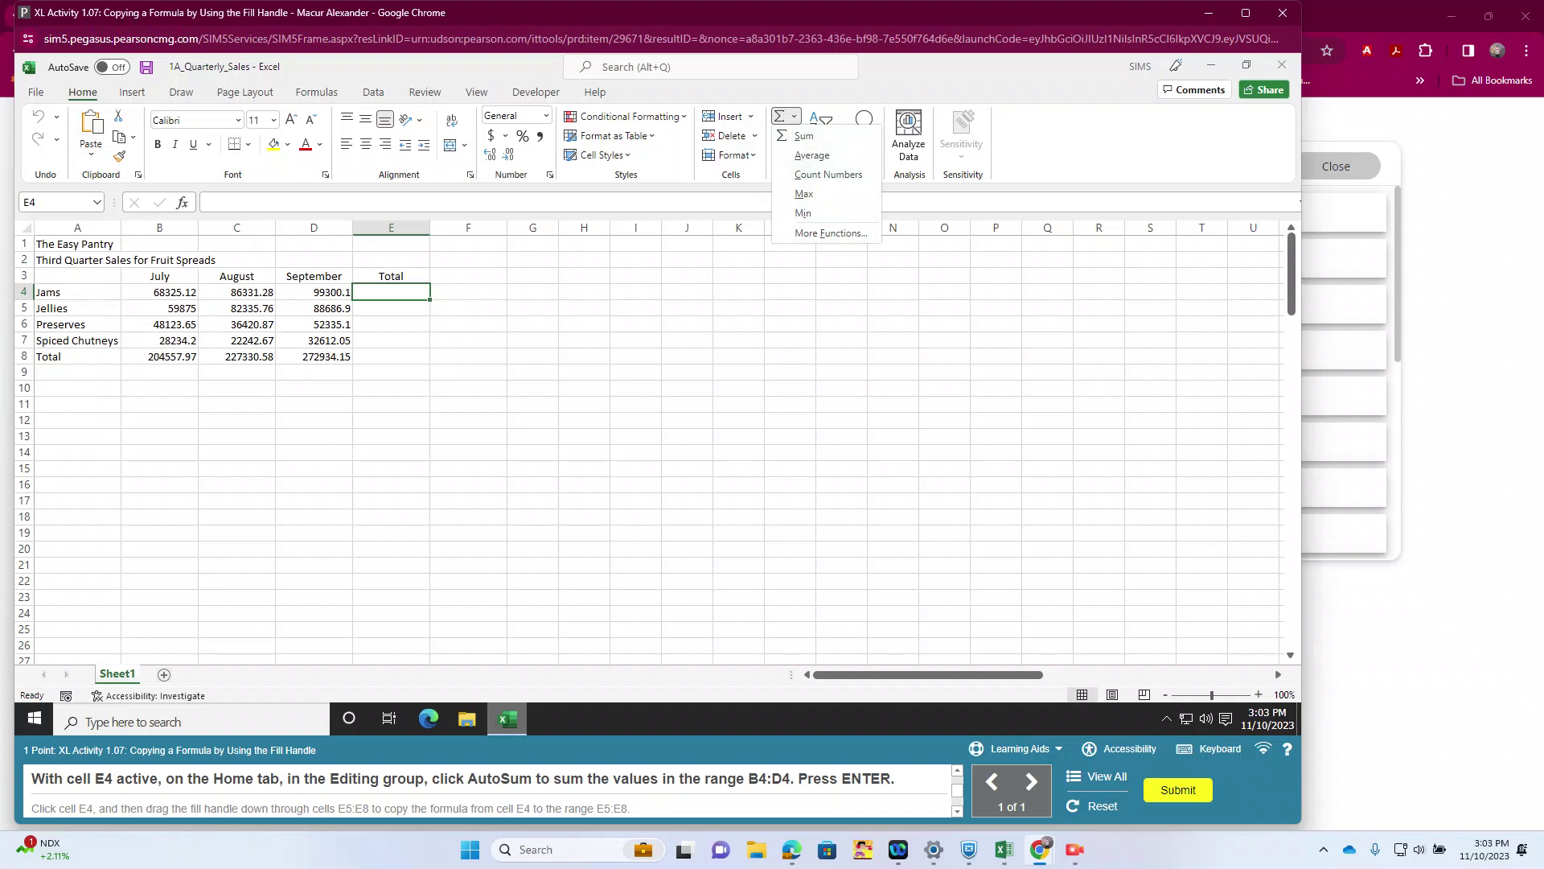
left_click(780, 117)
left_click(779, 116)
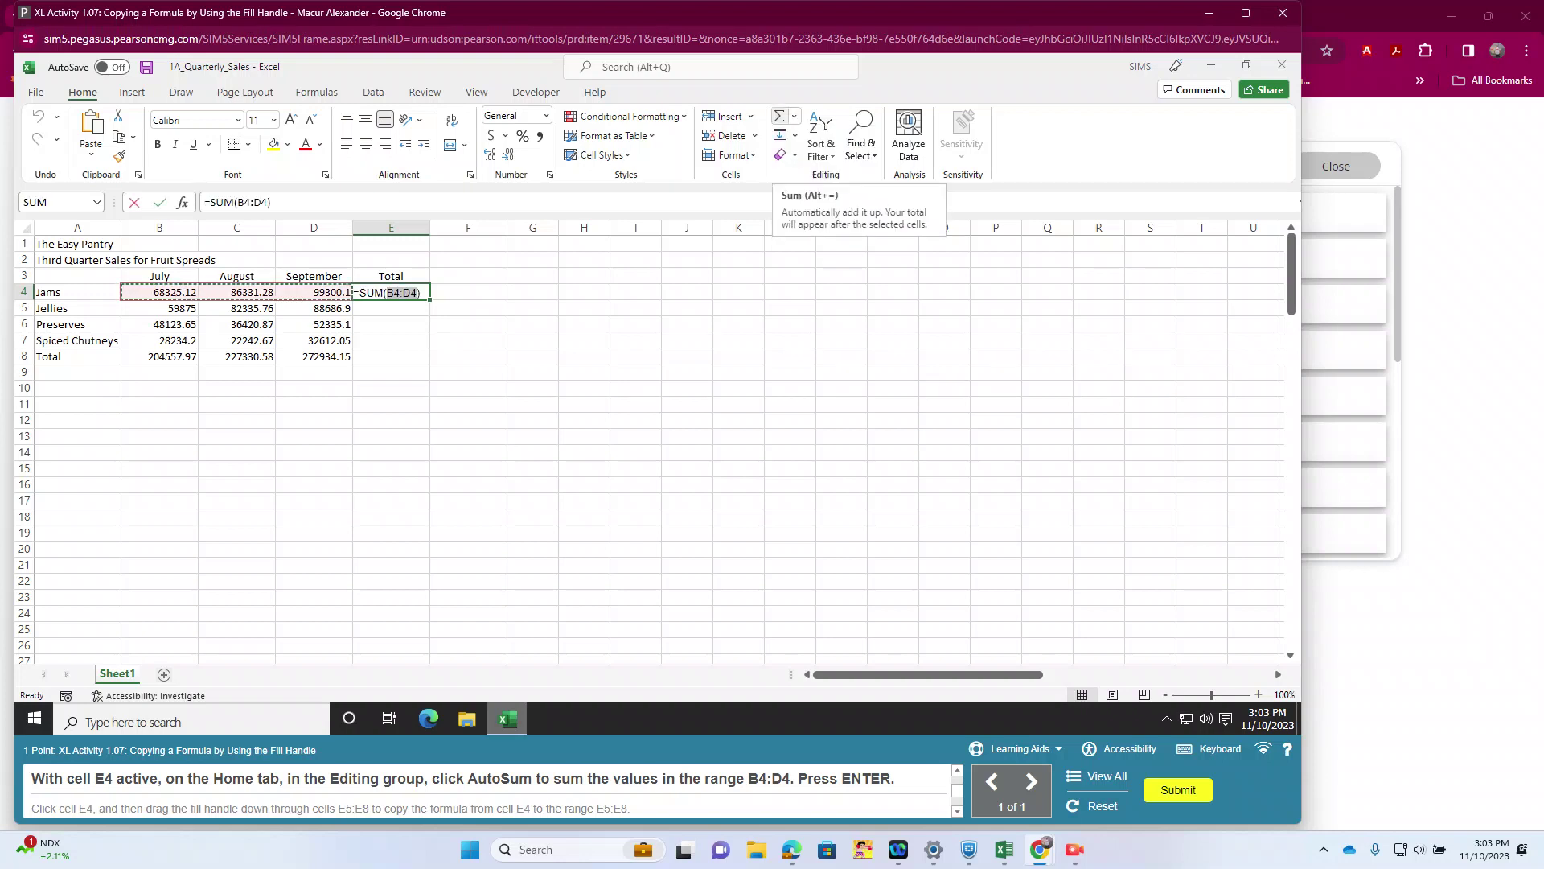
key("Return")
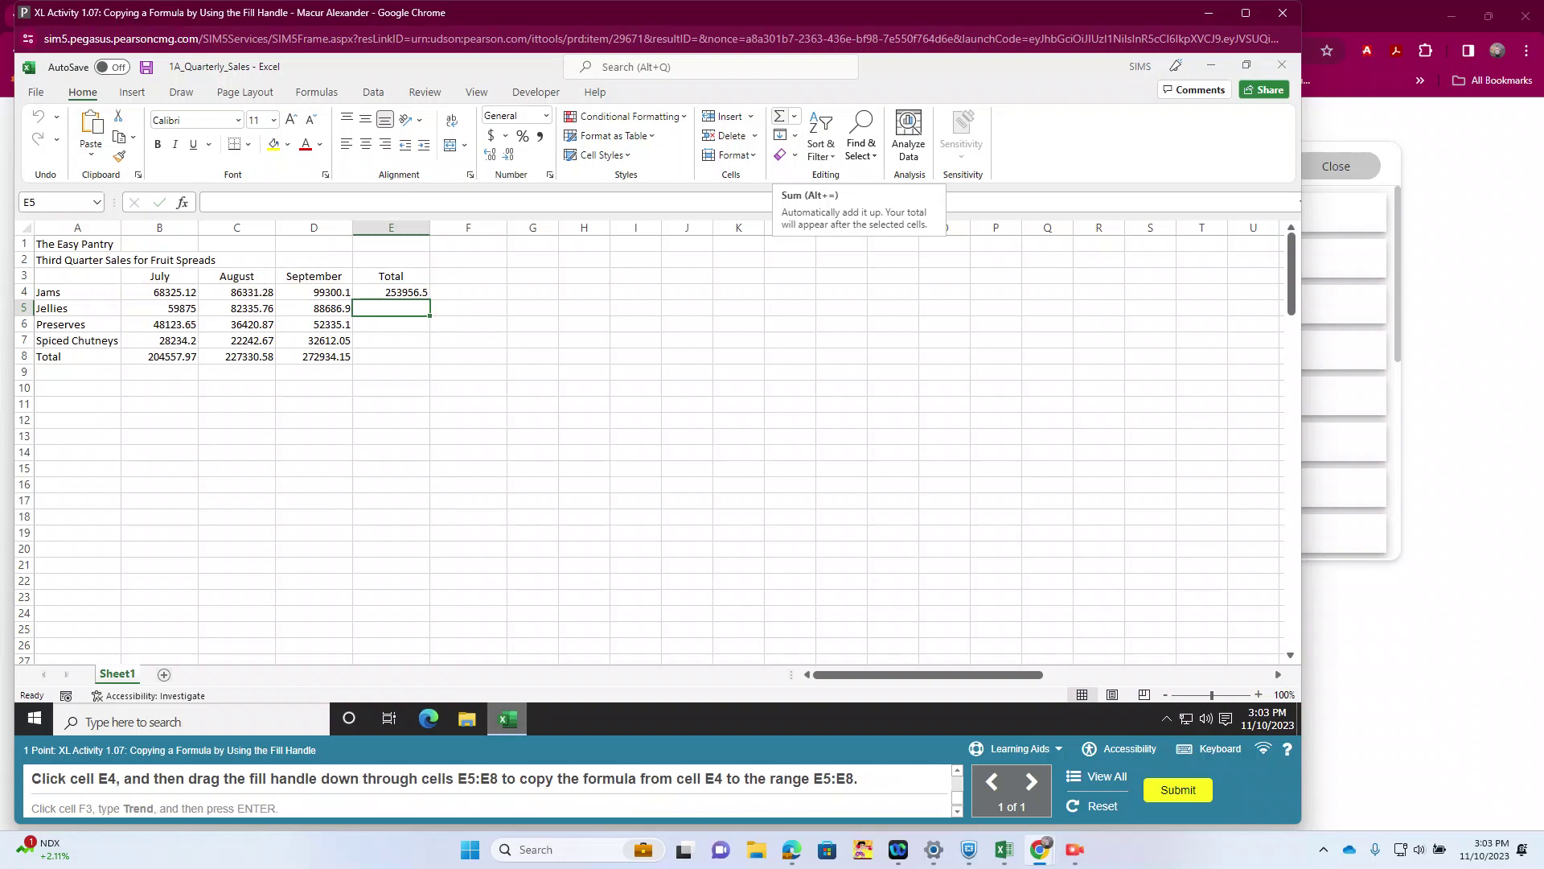
left_click(391, 292)
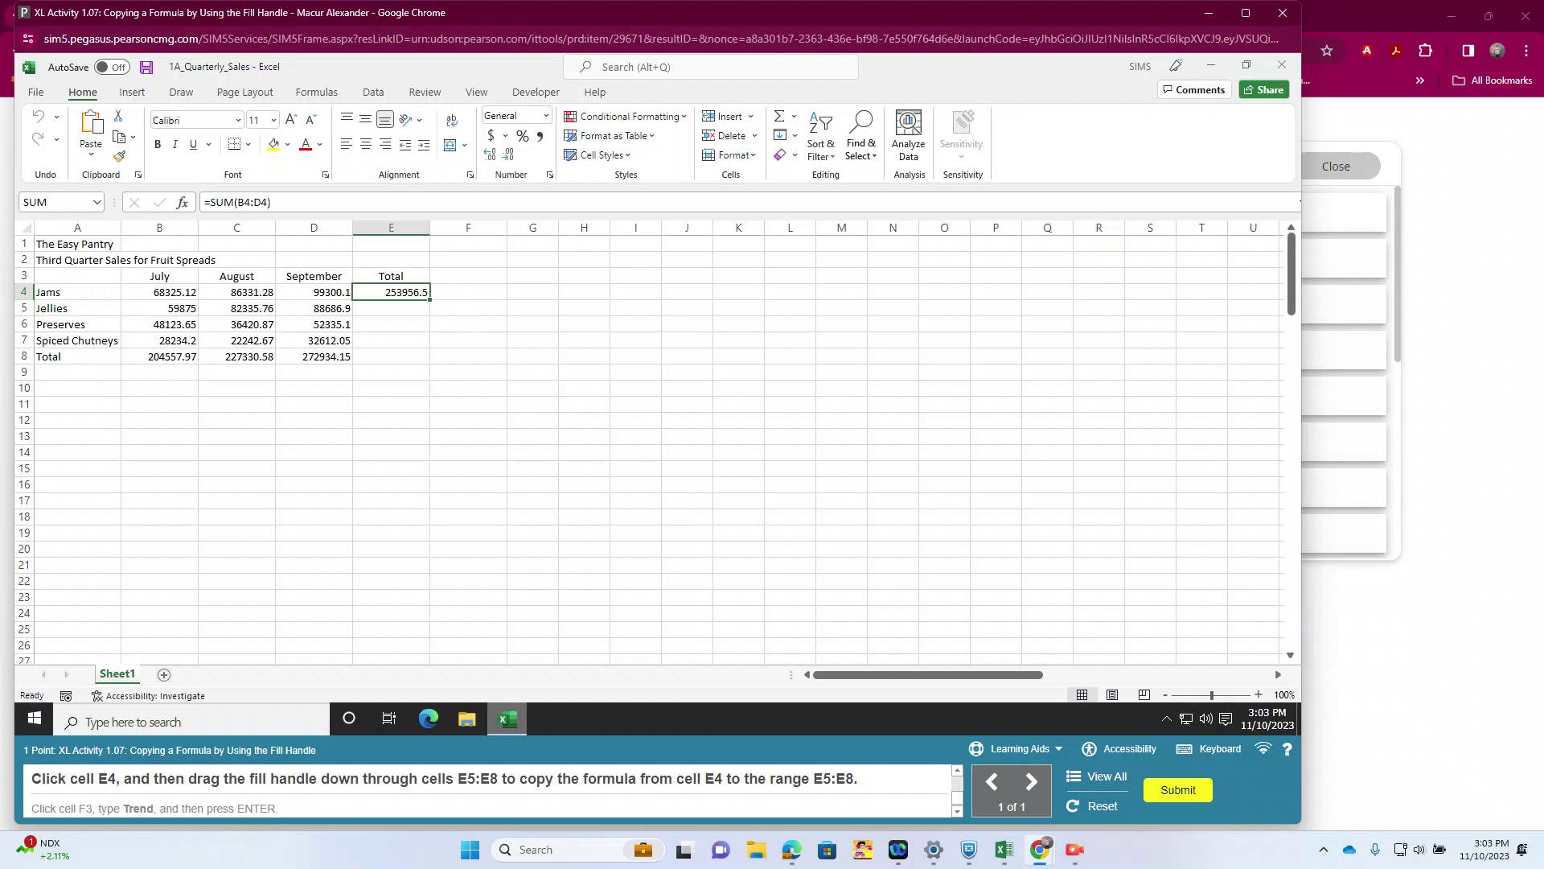
left_click_drag(429, 309, 429, 358)
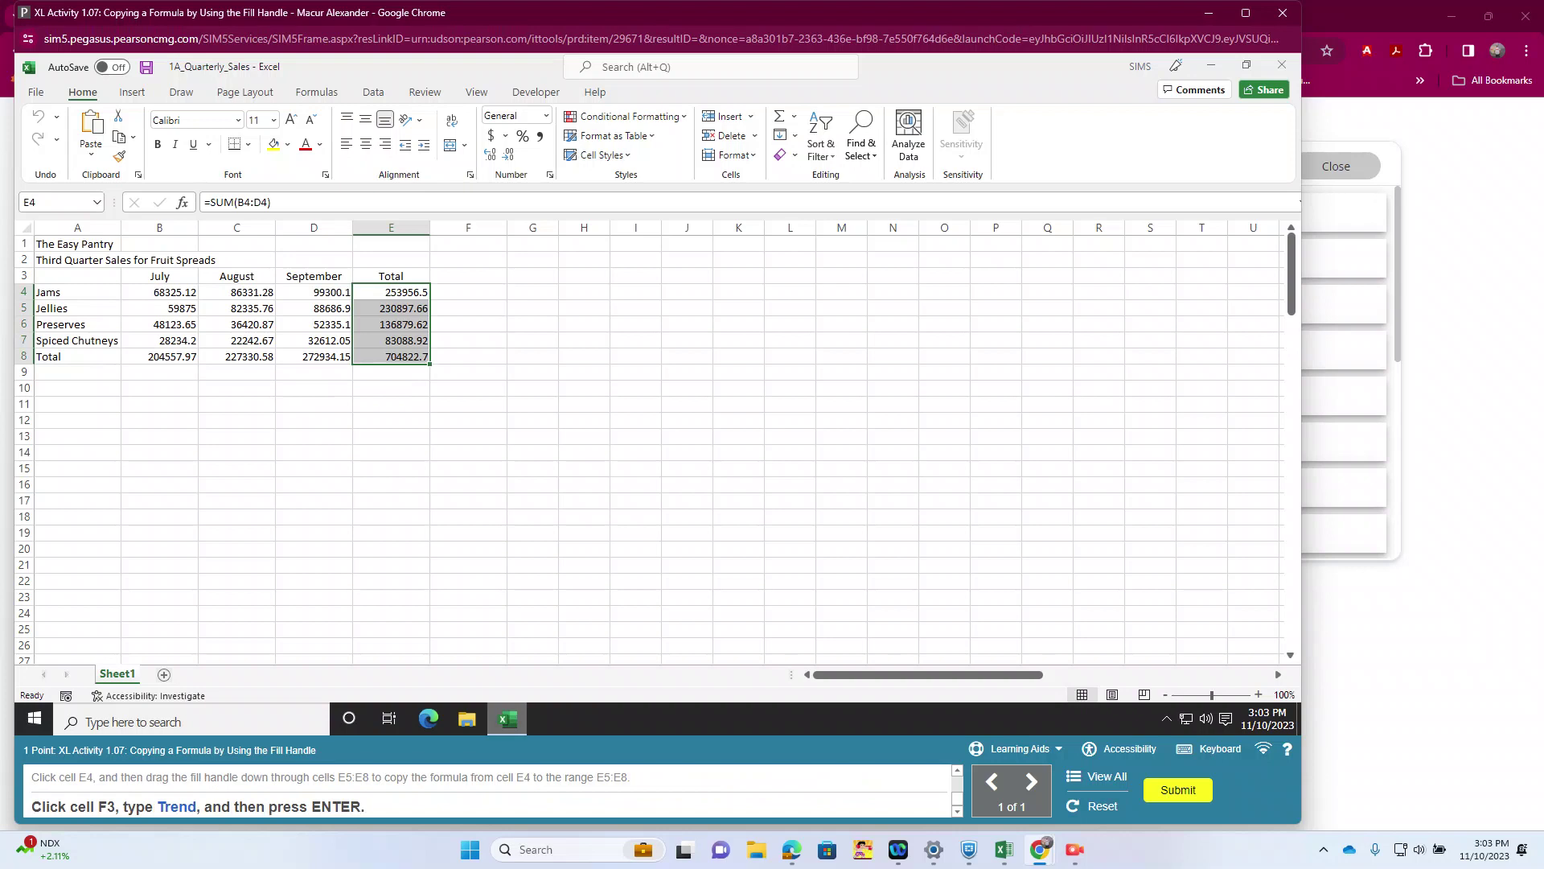
Enter the heading Trend in cell F3 and submit the completed activity.
left_click(468, 276)
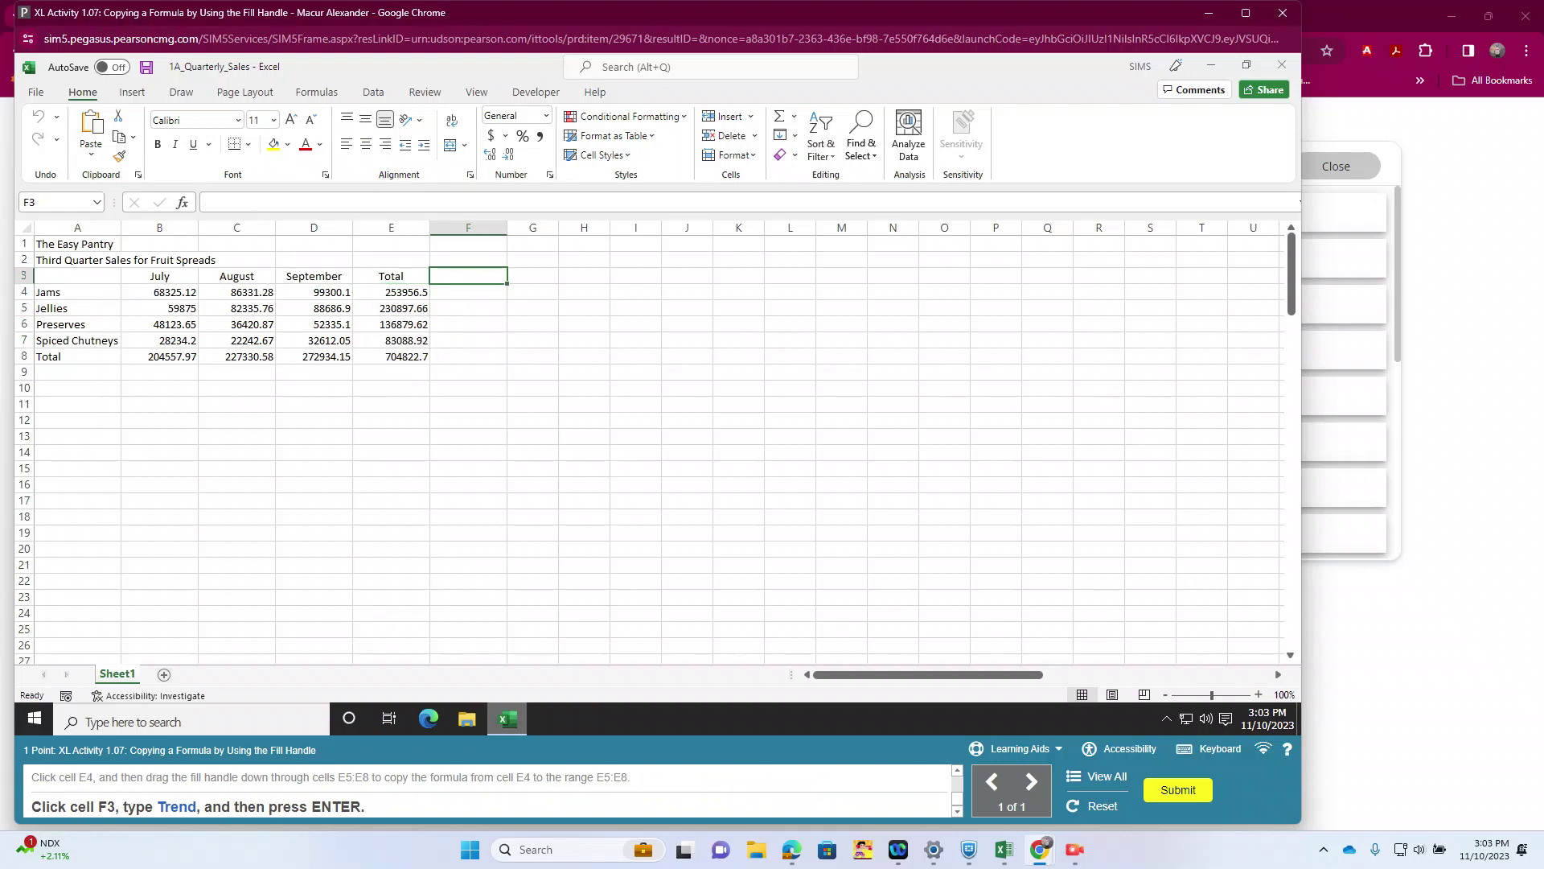
type("Trend")
key("Return")
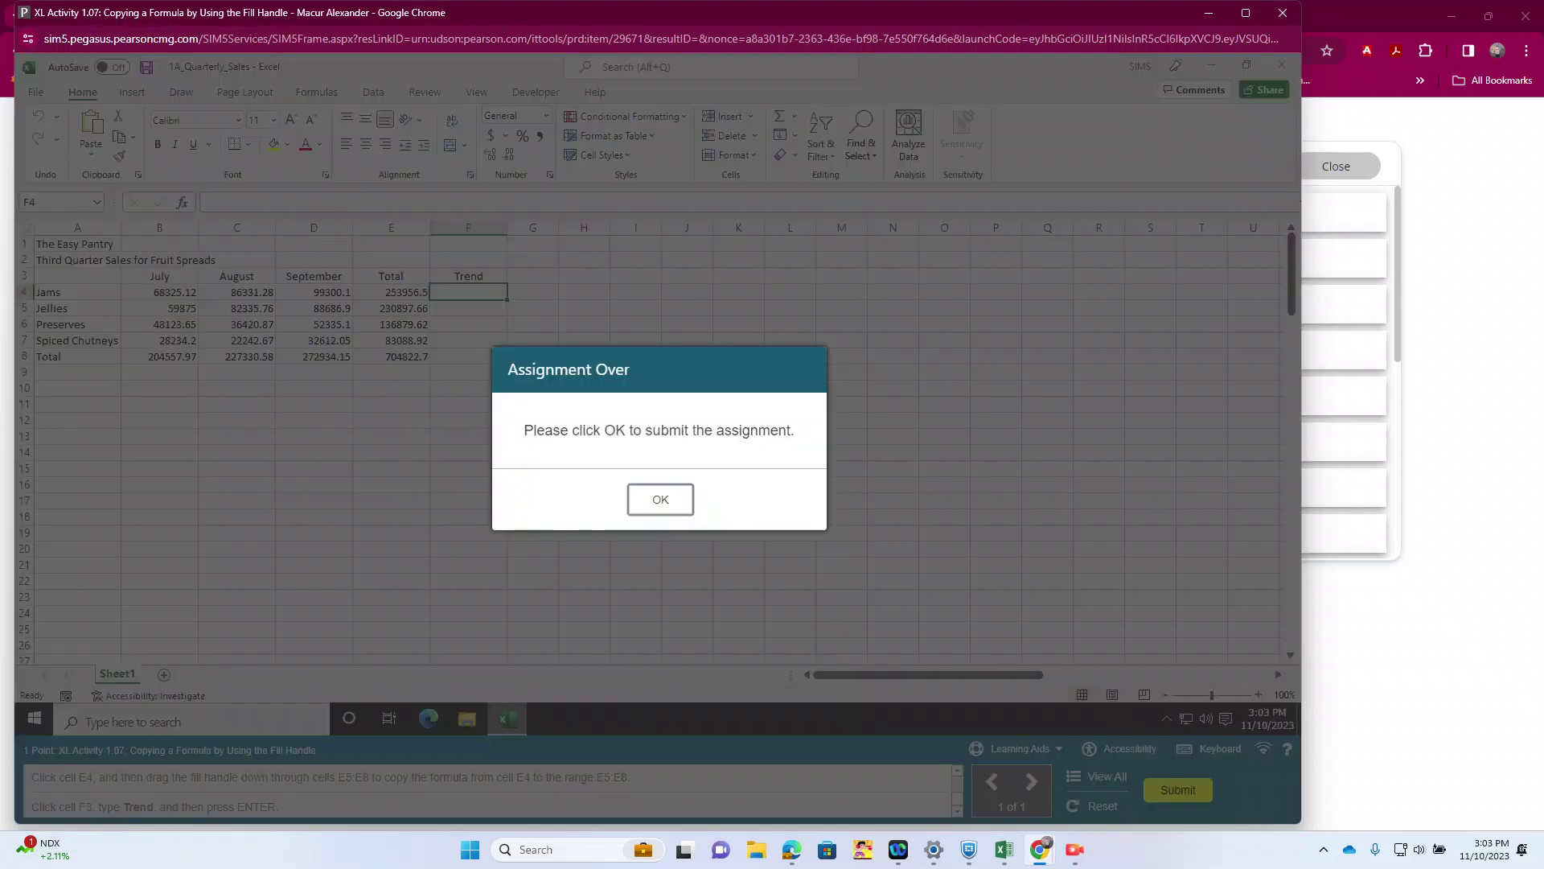
left_click(660, 500)
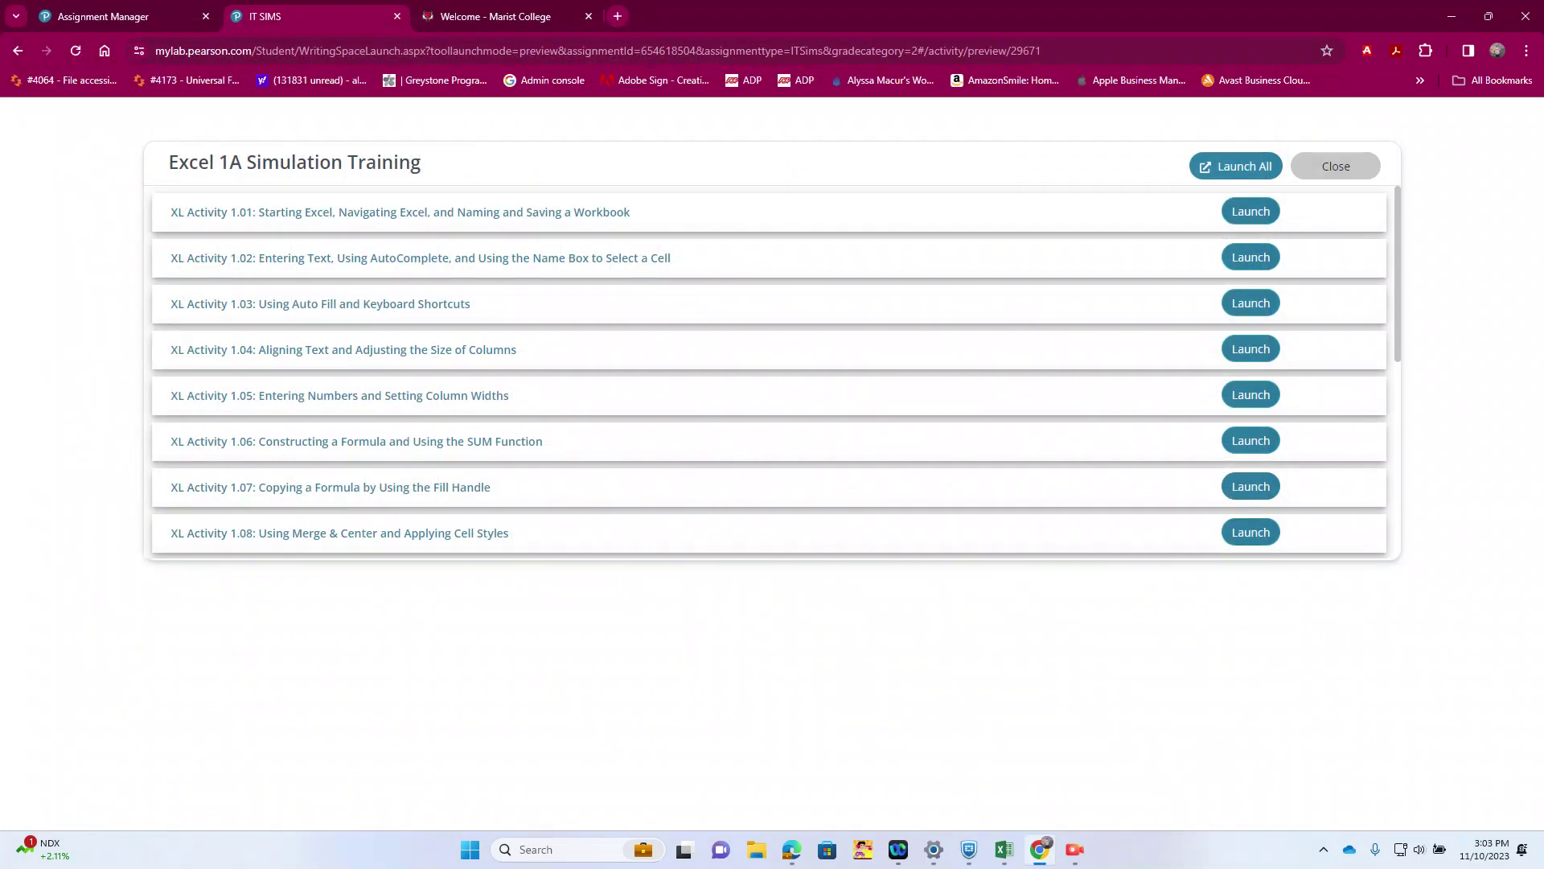
Launch XL Activity 1.08 and merge and center the titles across A1:F1 and A2:F2.
left_click(1236, 166)
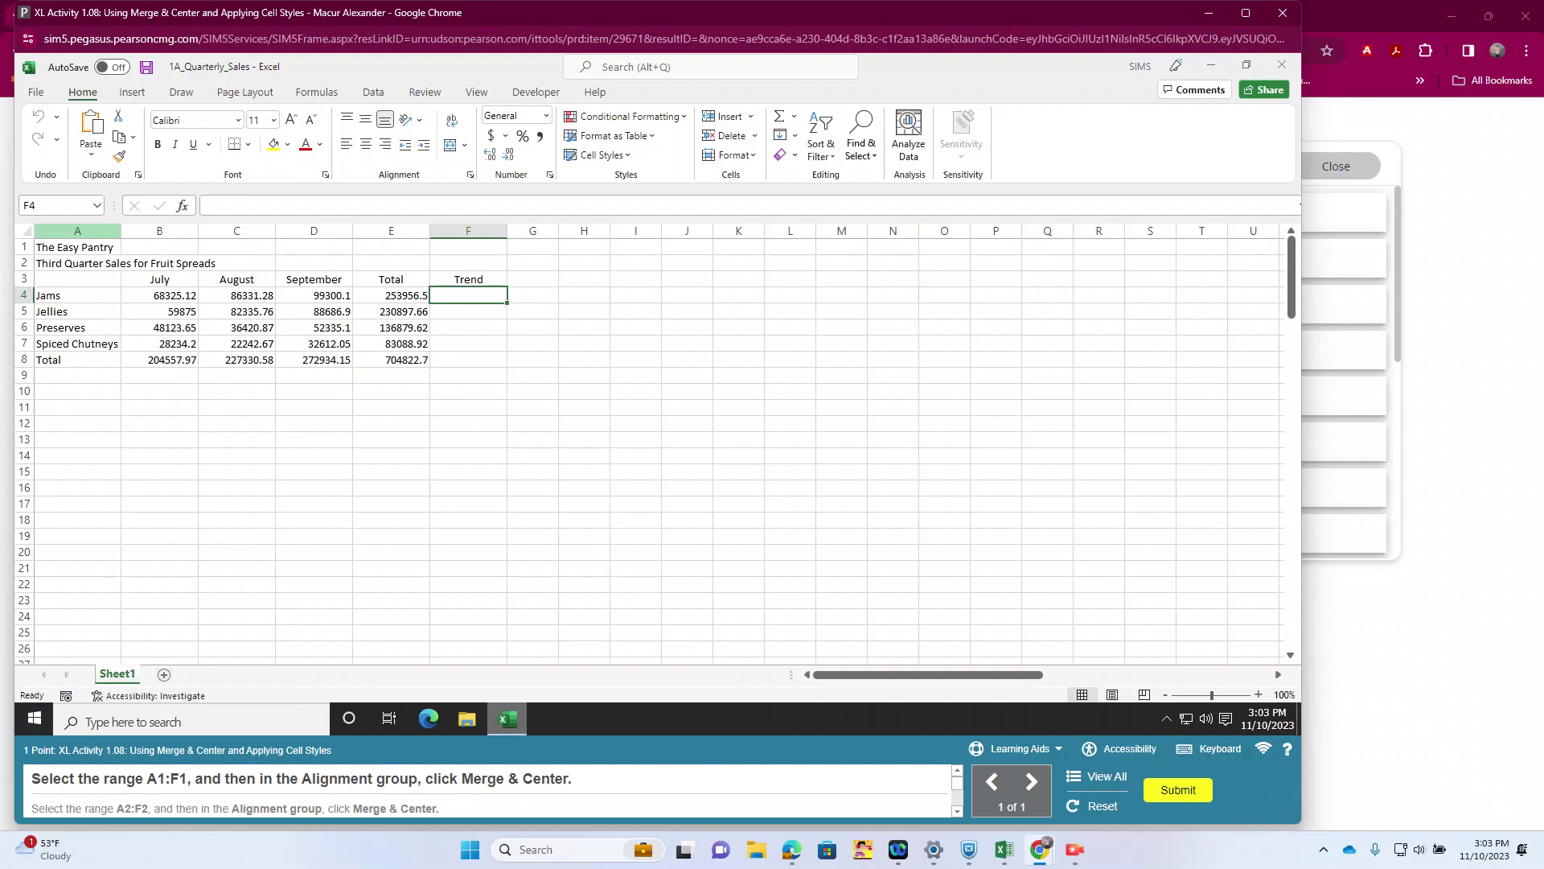
left_click_drag(77, 247, 468, 247)
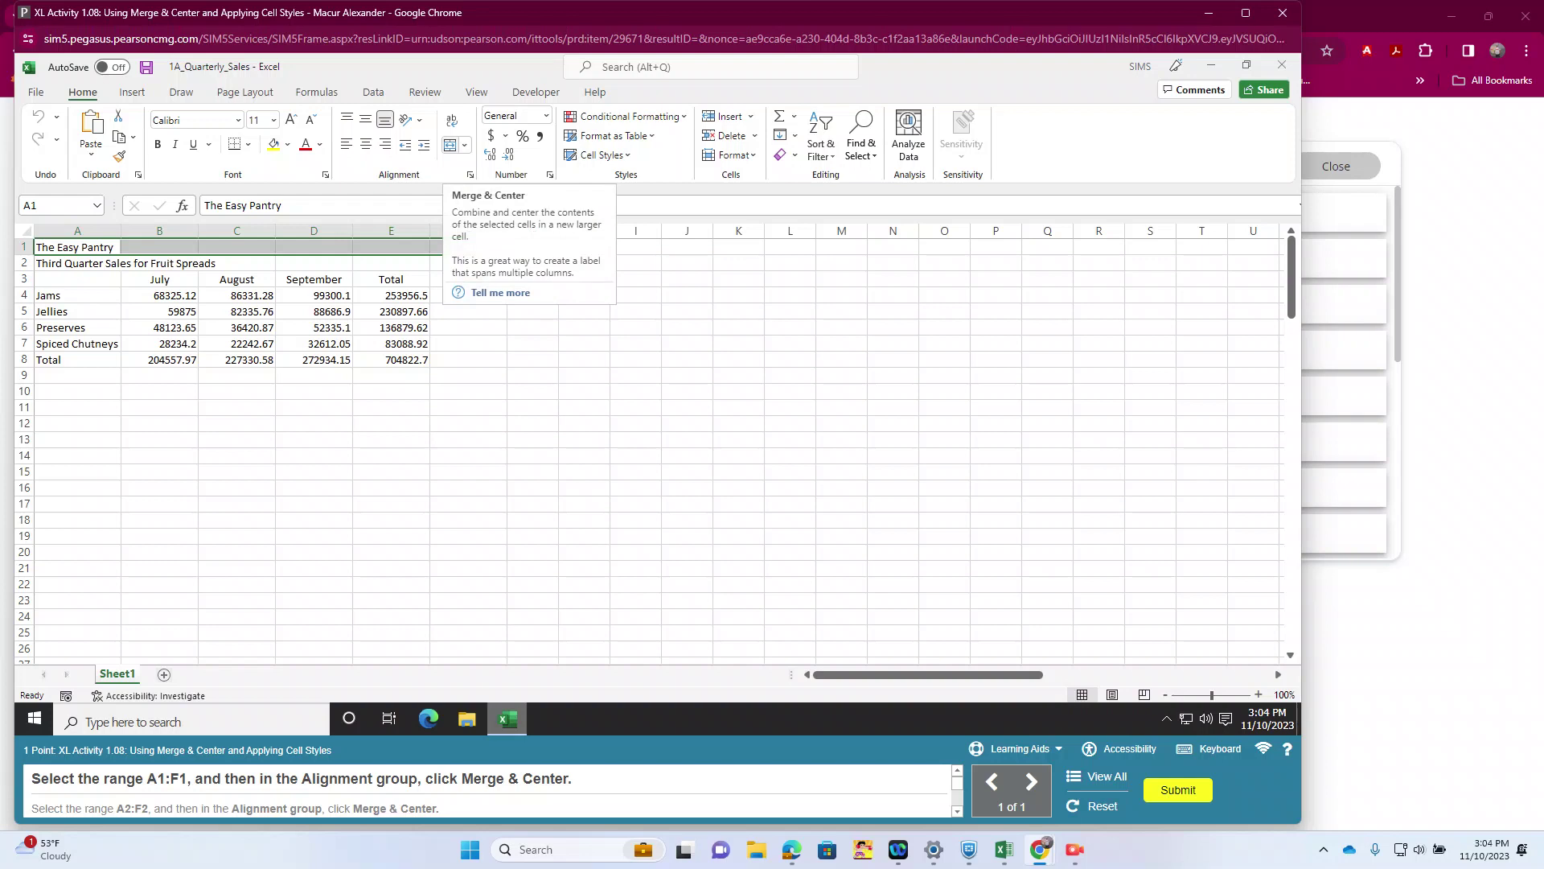
left_click(450, 145)
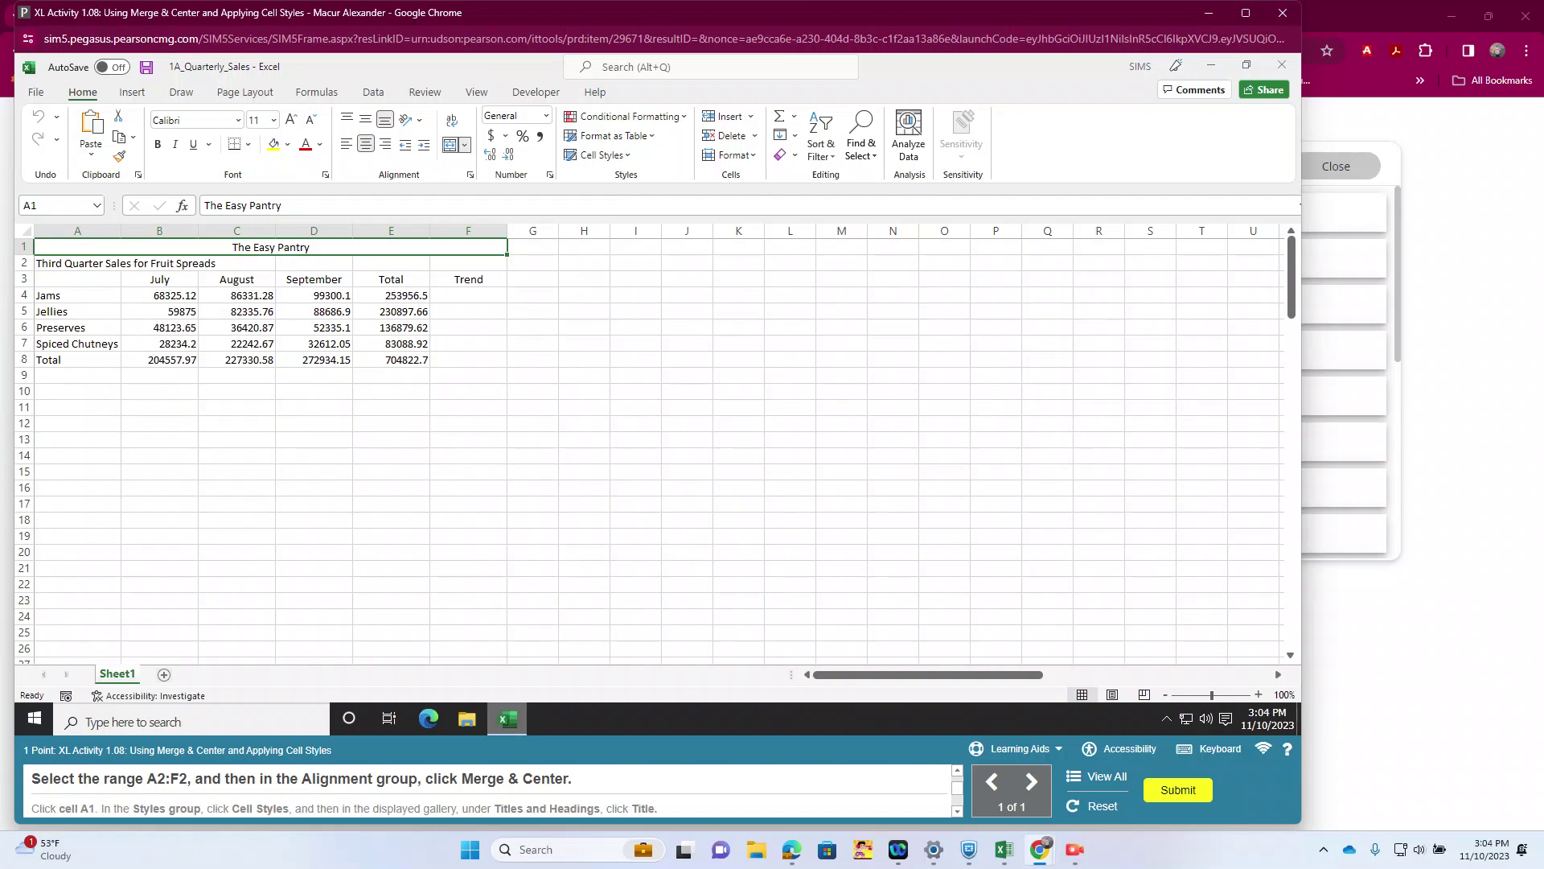
left_click_drag(72, 263, 468, 263)
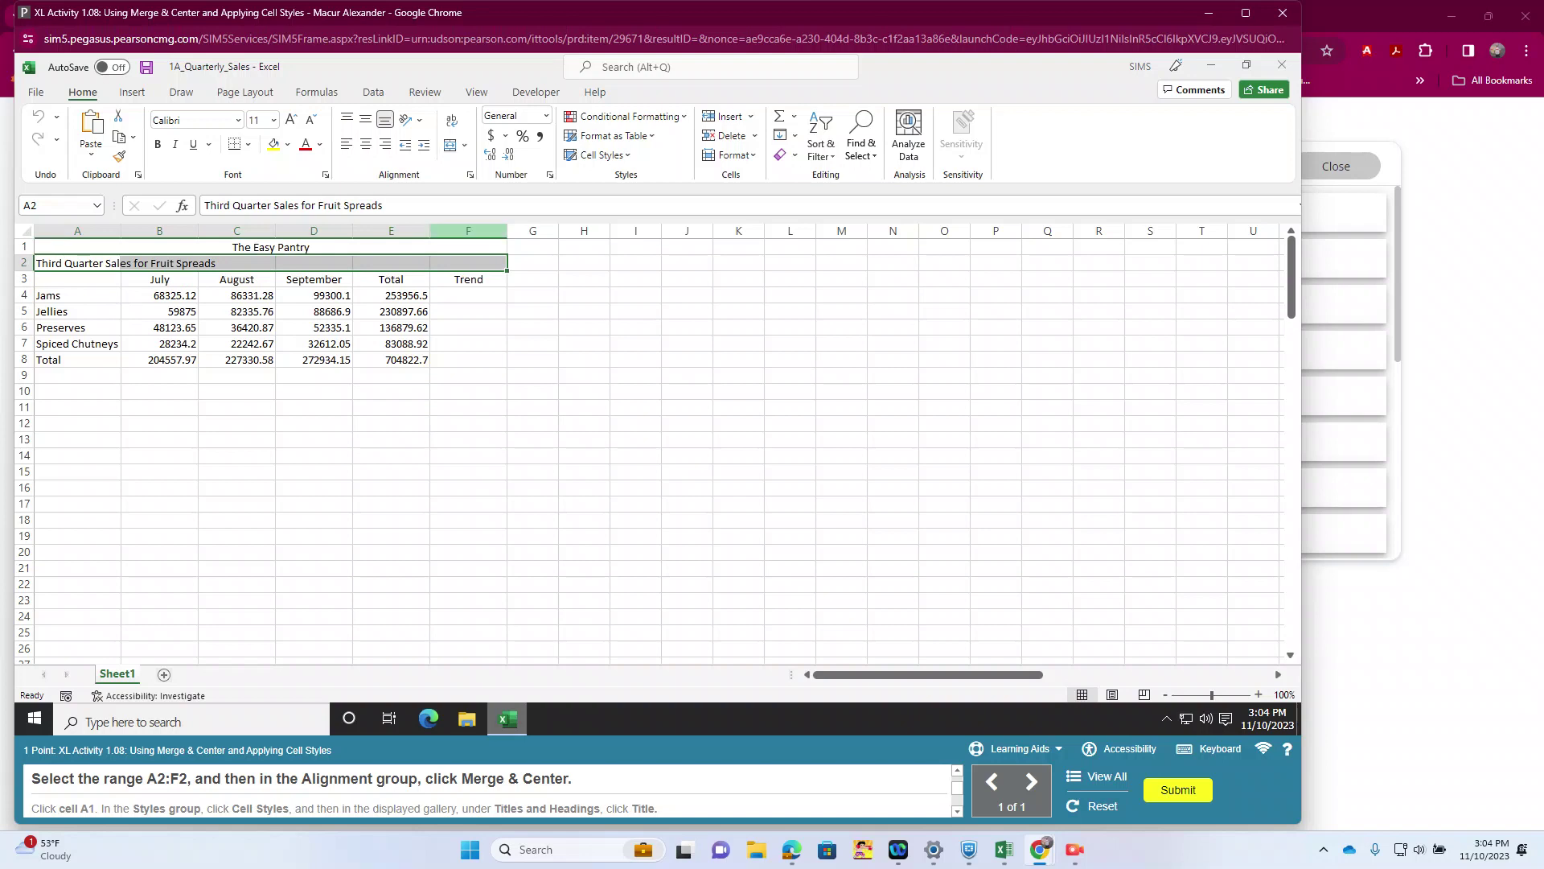
left_click(451, 145)
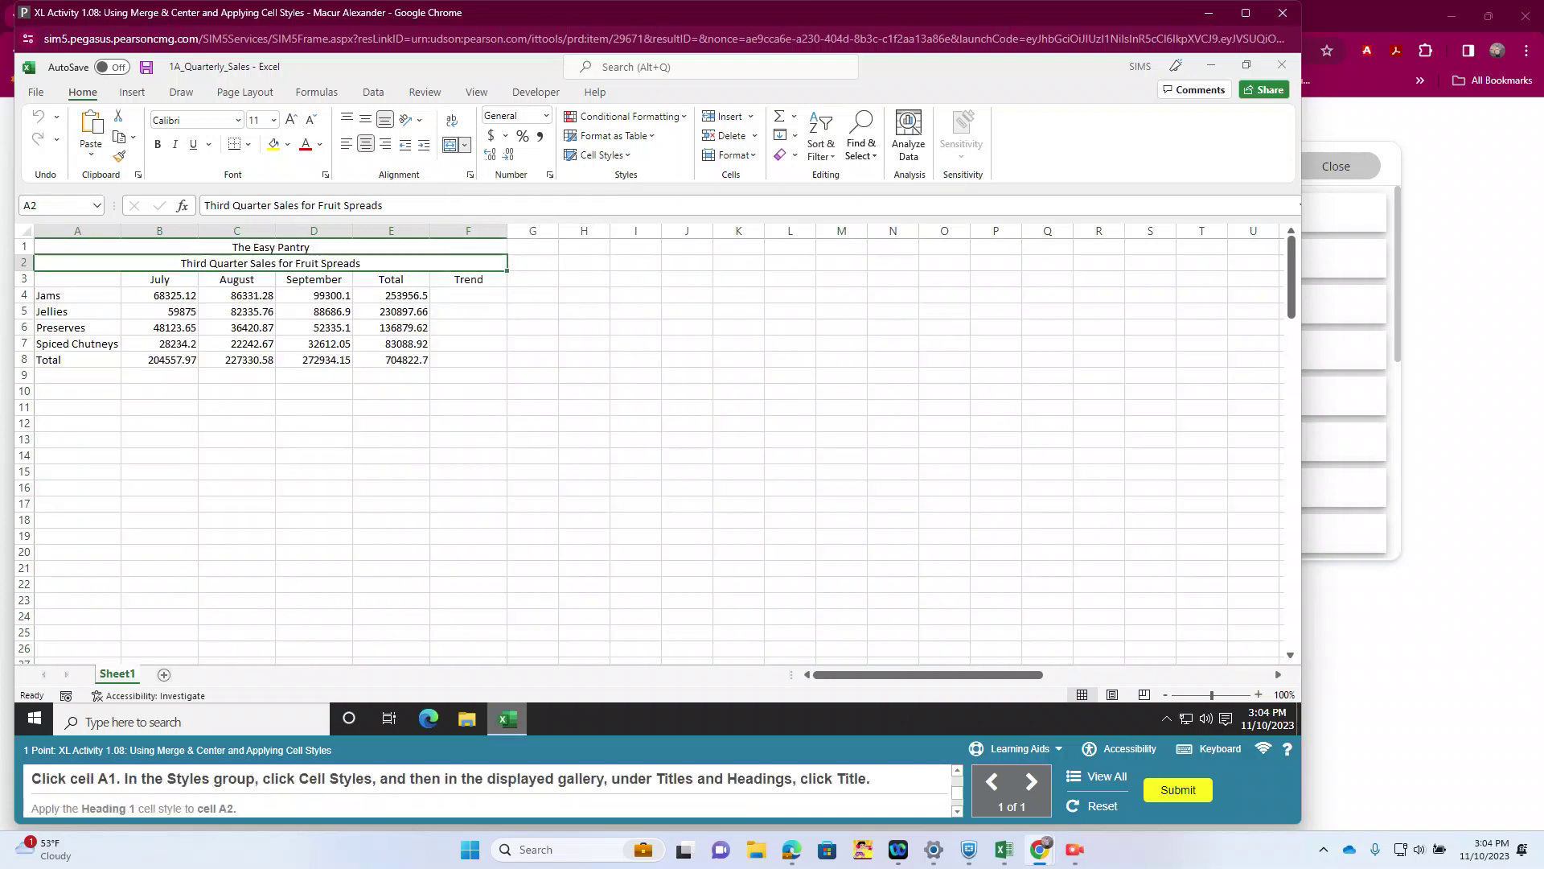
Apply the Title cell style to cell A1 and the Heading 1 cell style to cell A2.
left_click(270, 247)
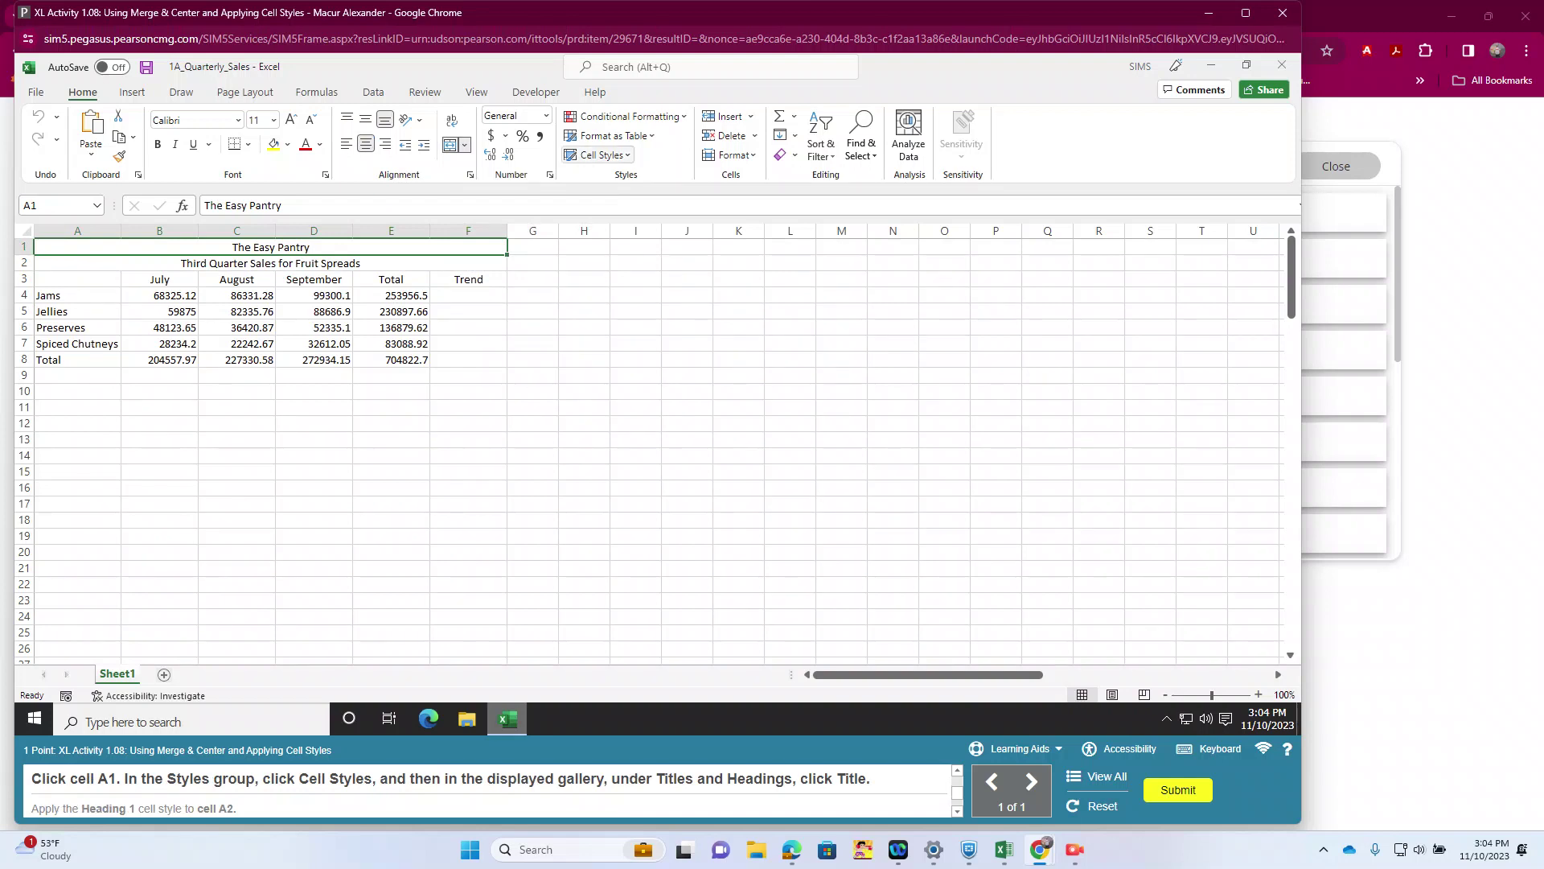
left_click(602, 155)
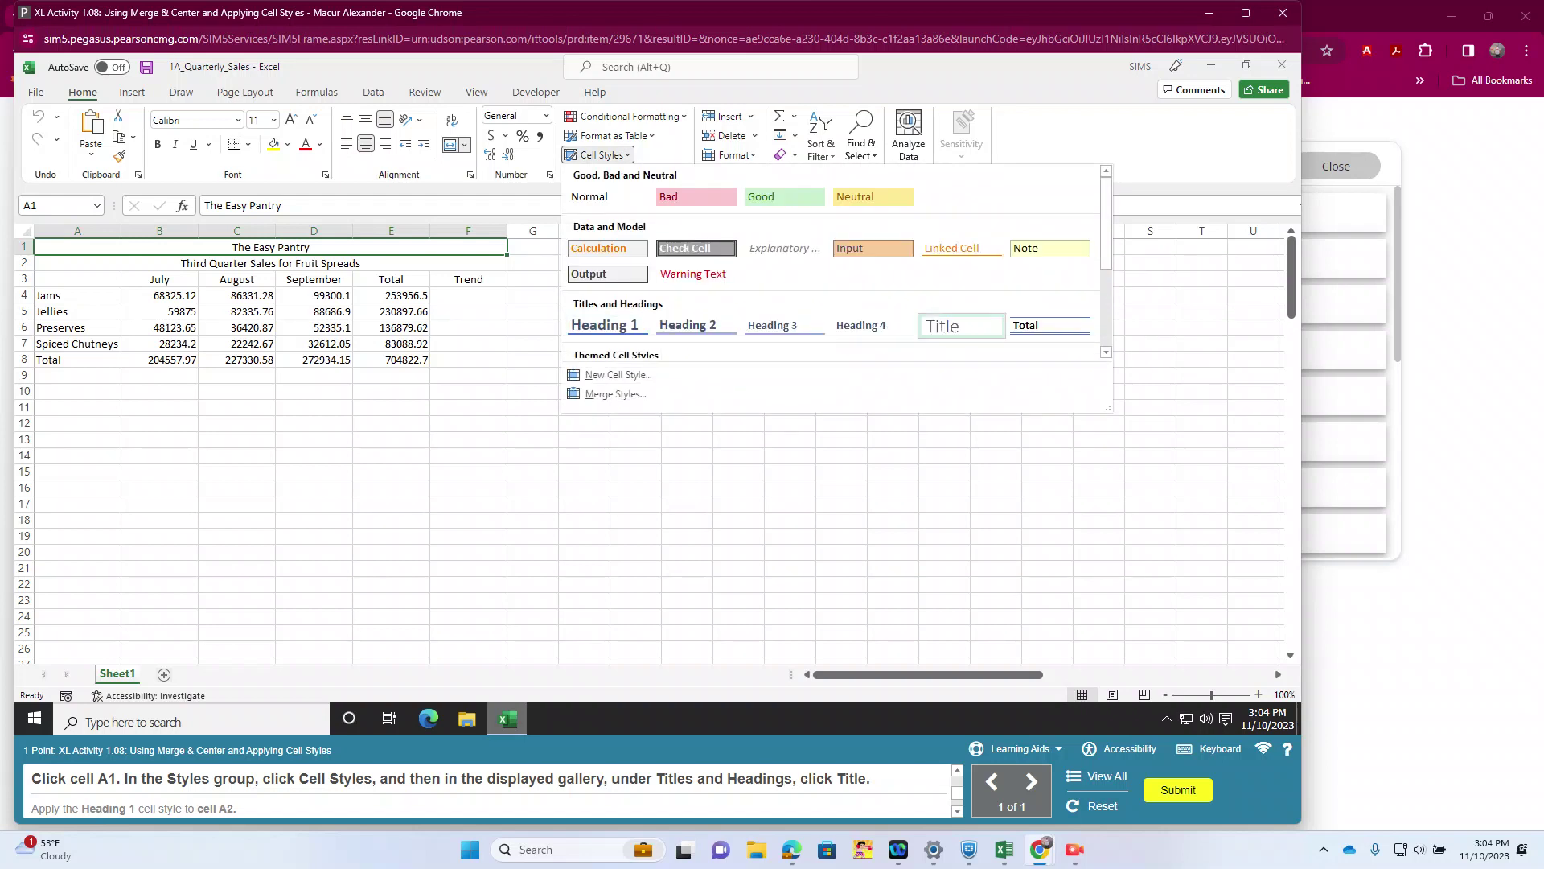
left_click(943, 326)
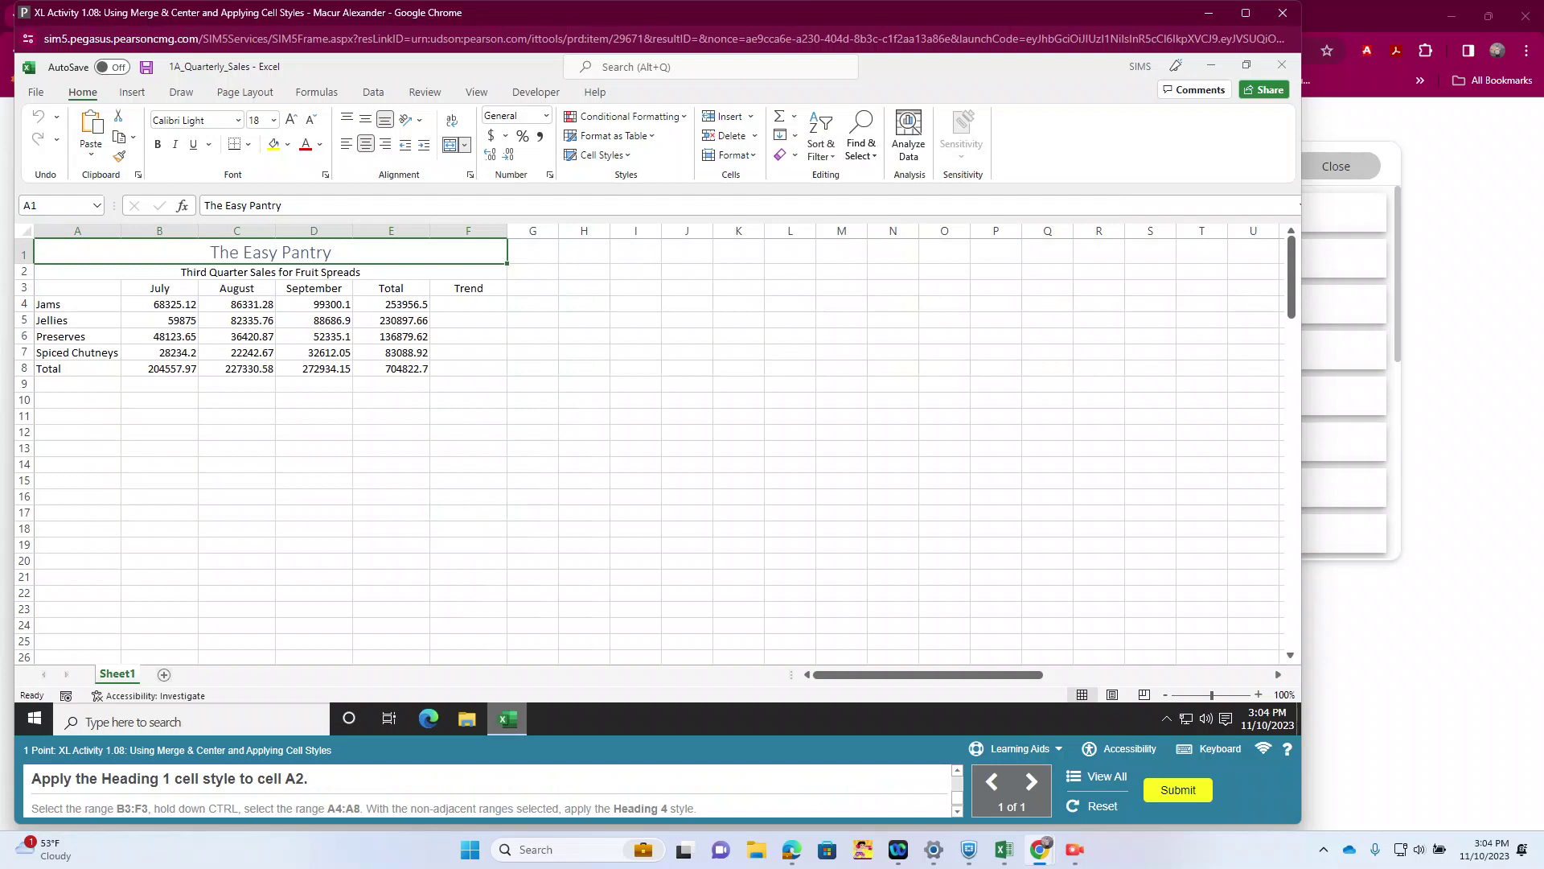
left_click(270, 273)
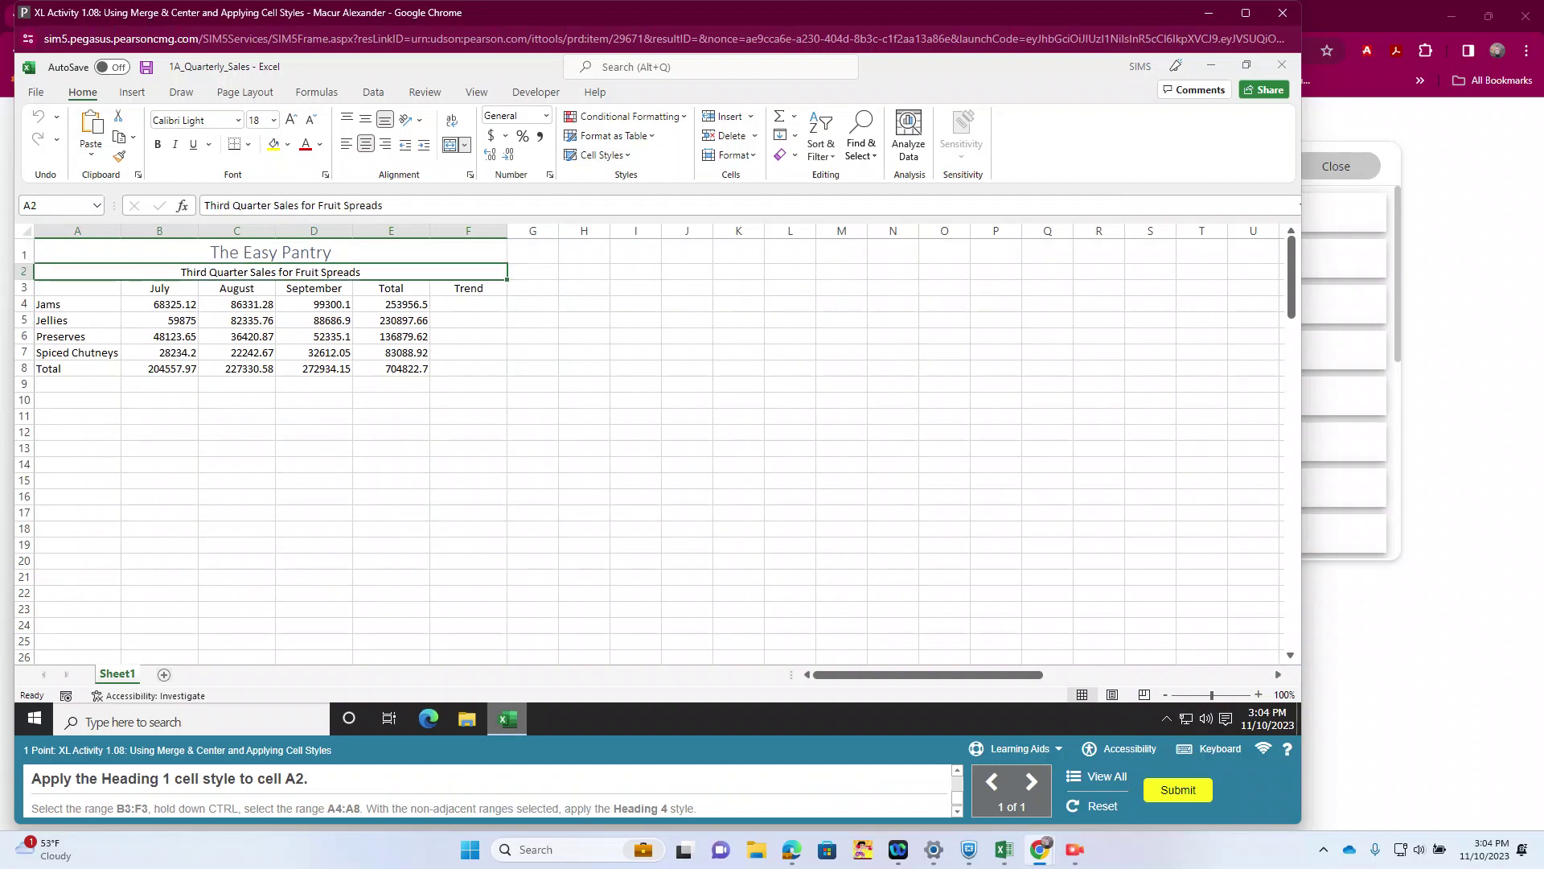
left_click(602, 155)
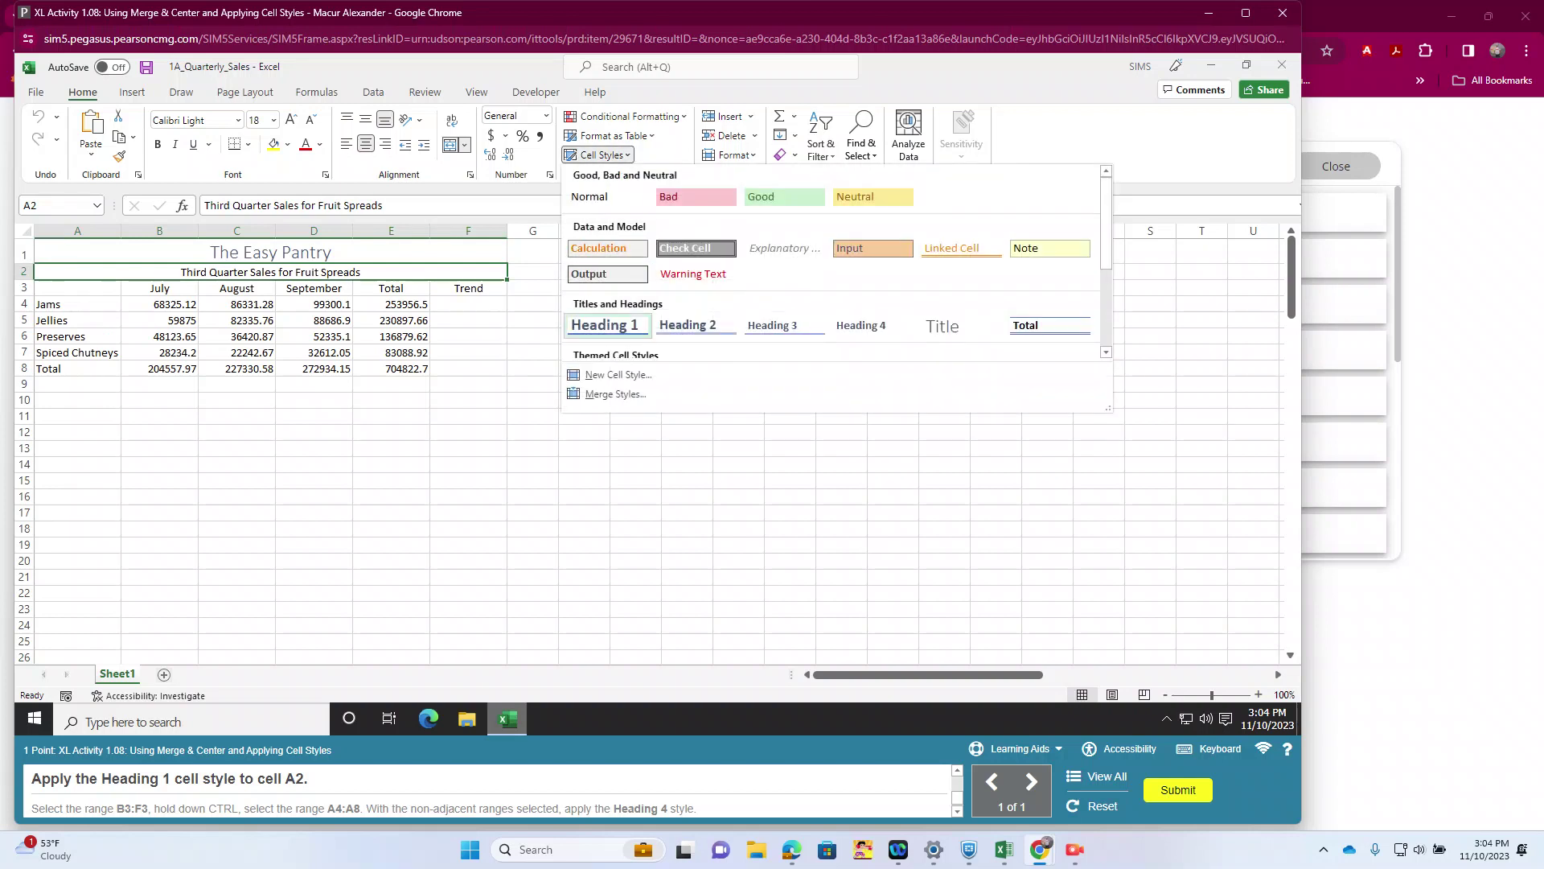
left_click(604, 325)
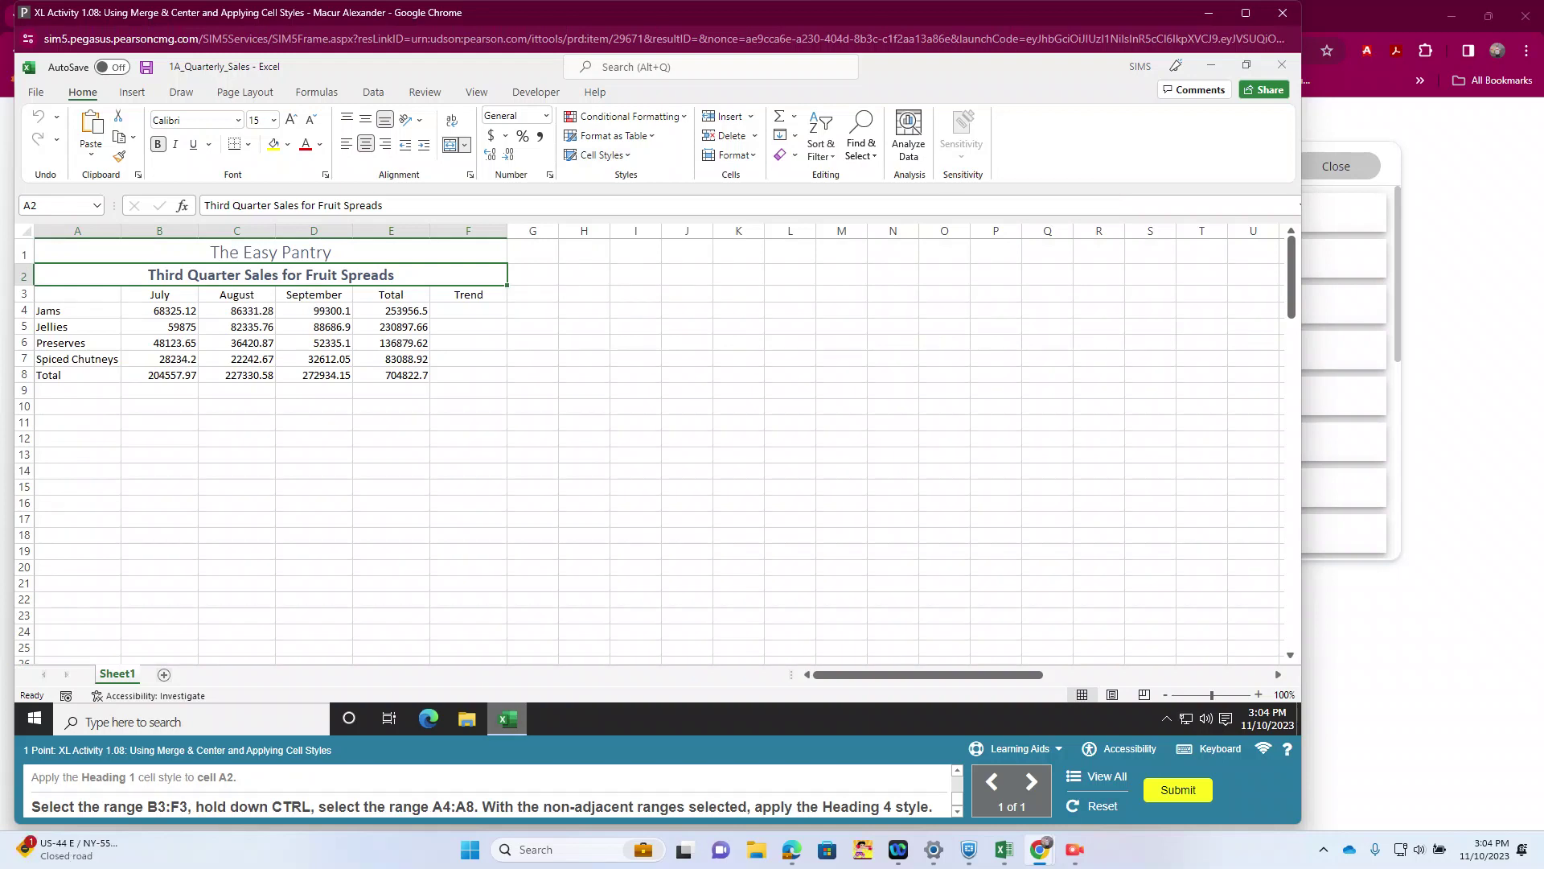
Apply the Heading 4 cell style to the nonadjacent ranges B3:F3 and A4:A8, and submit the activity.
left_click(159, 294)
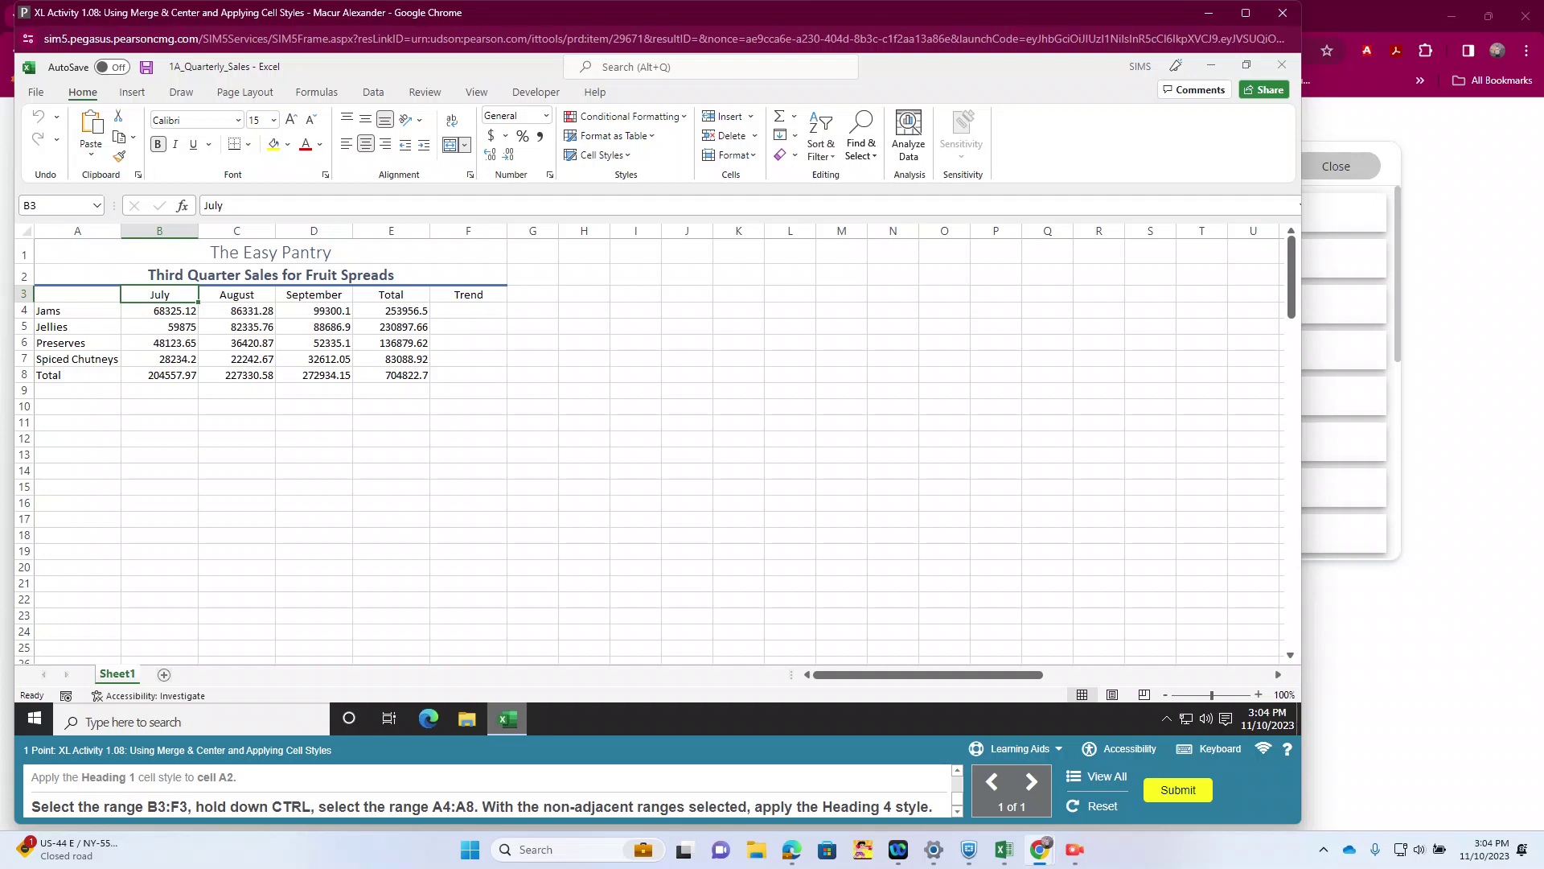
left_click(468, 294, "ctrl")
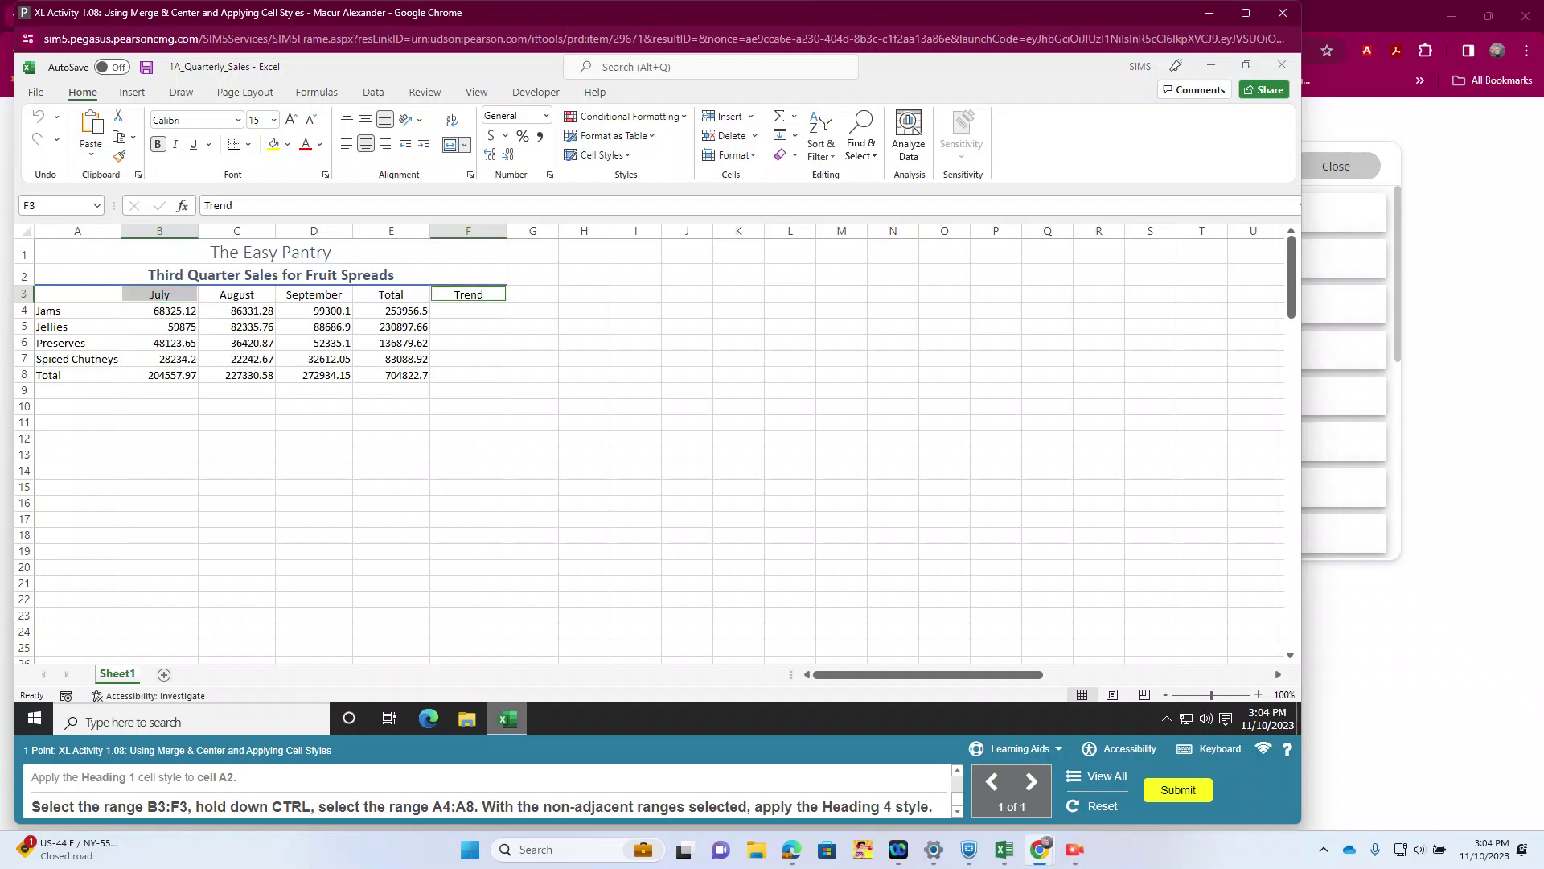
left_click_drag(159, 295, 468, 294)
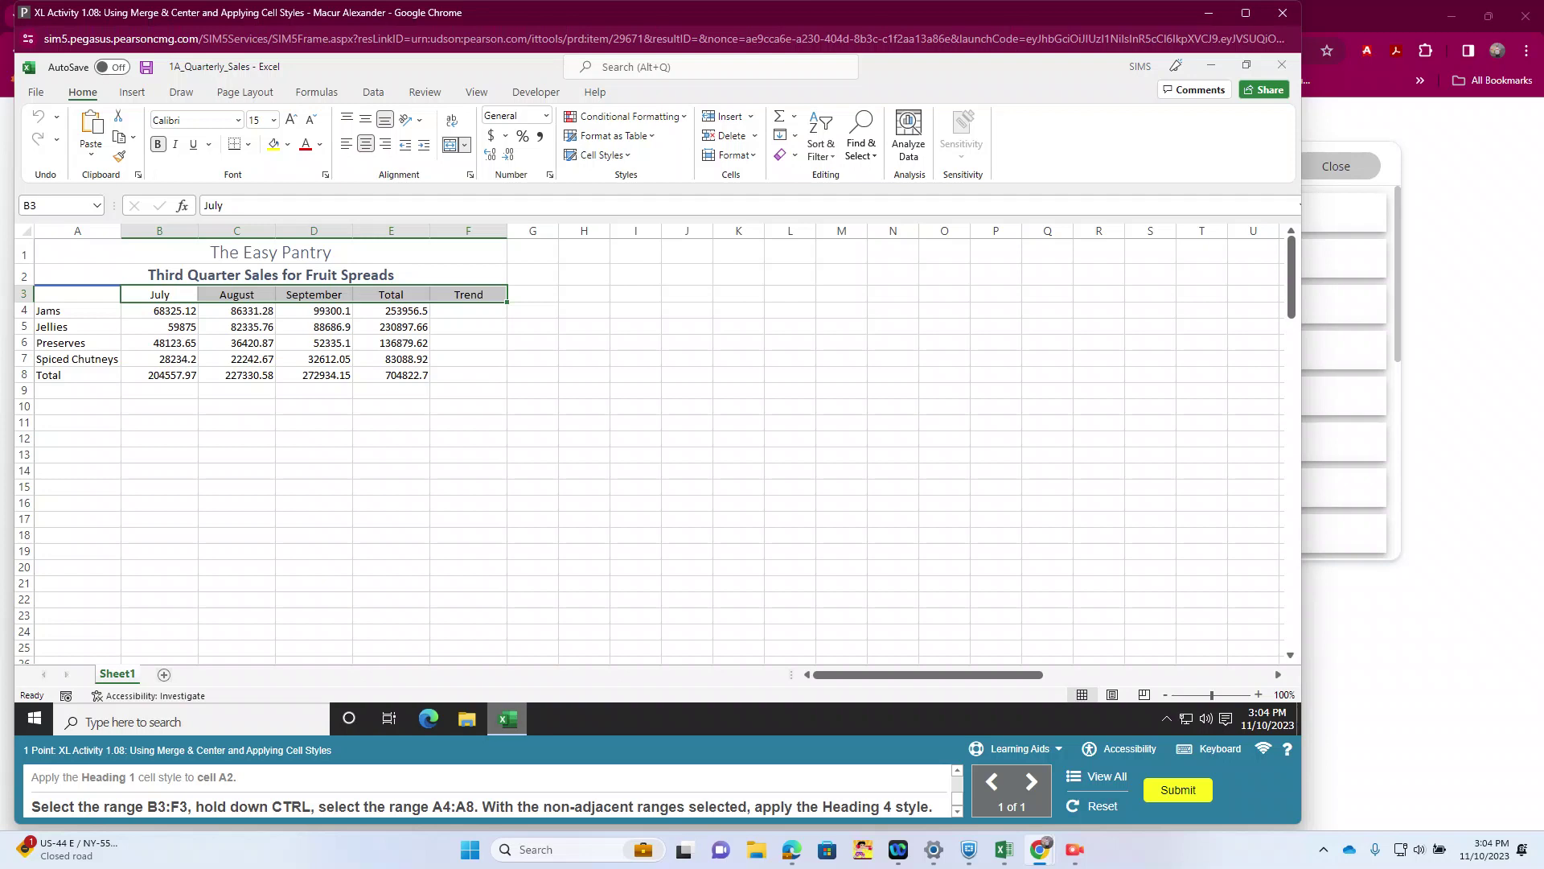
left_click_drag(77, 311, 77, 375)
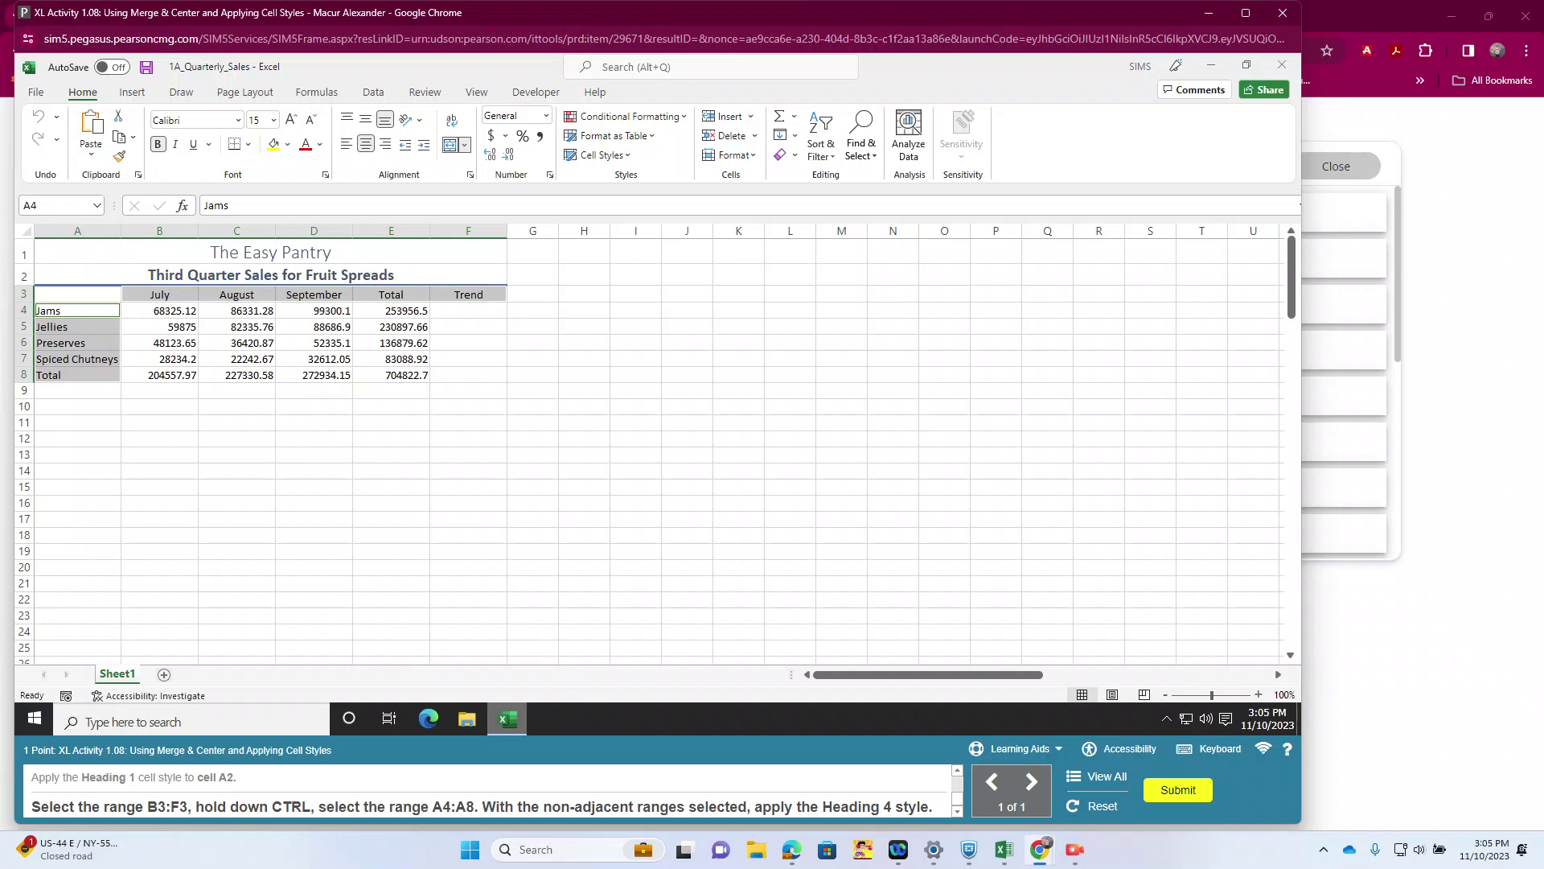
left_click(601, 155)
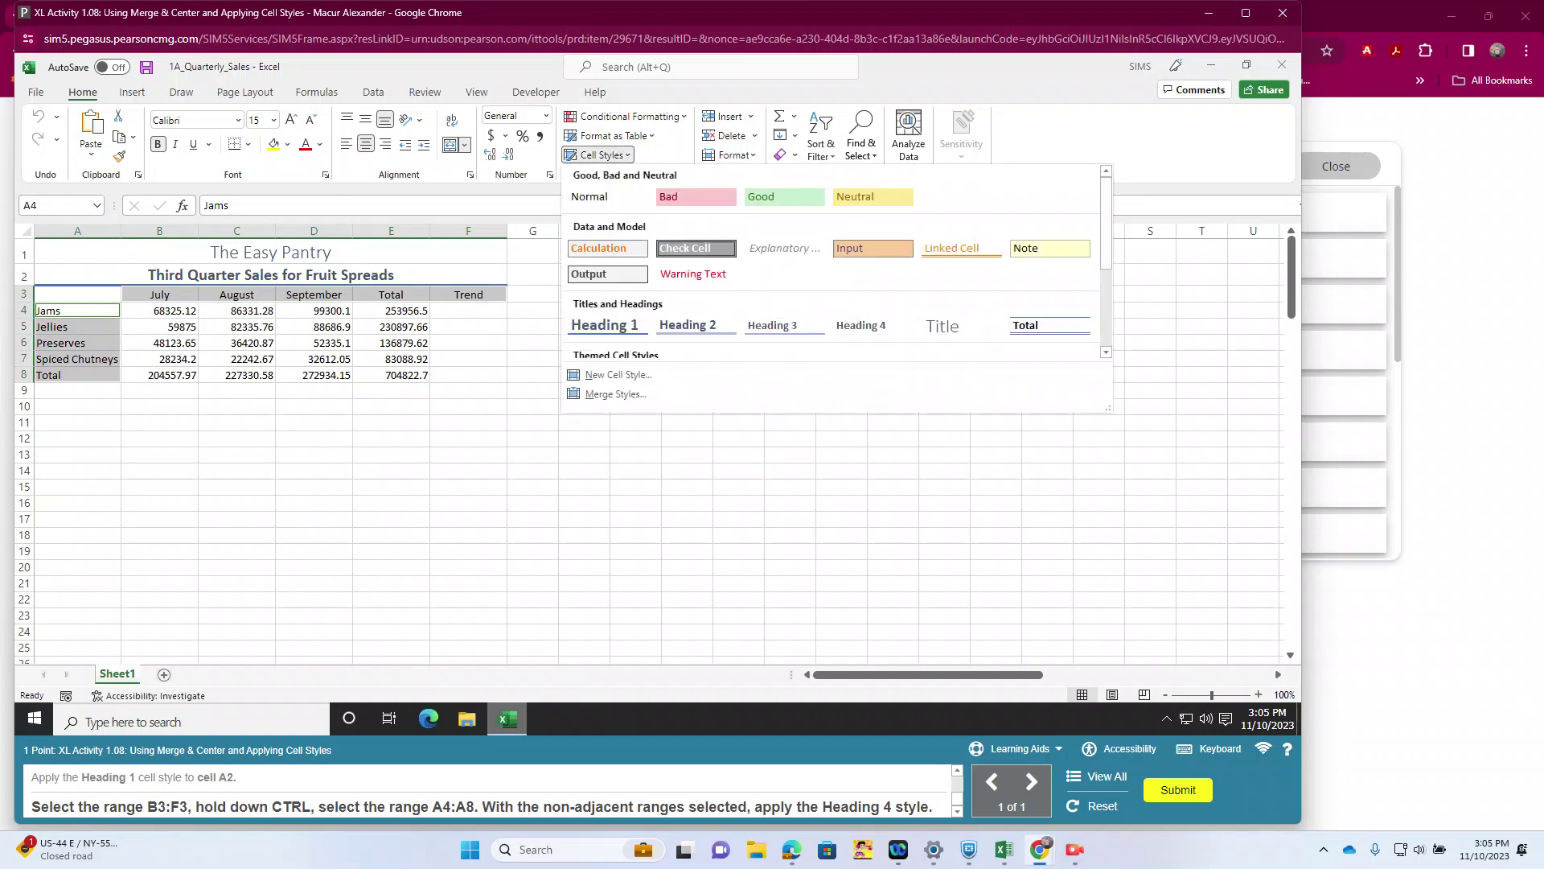
left_click(861, 325)
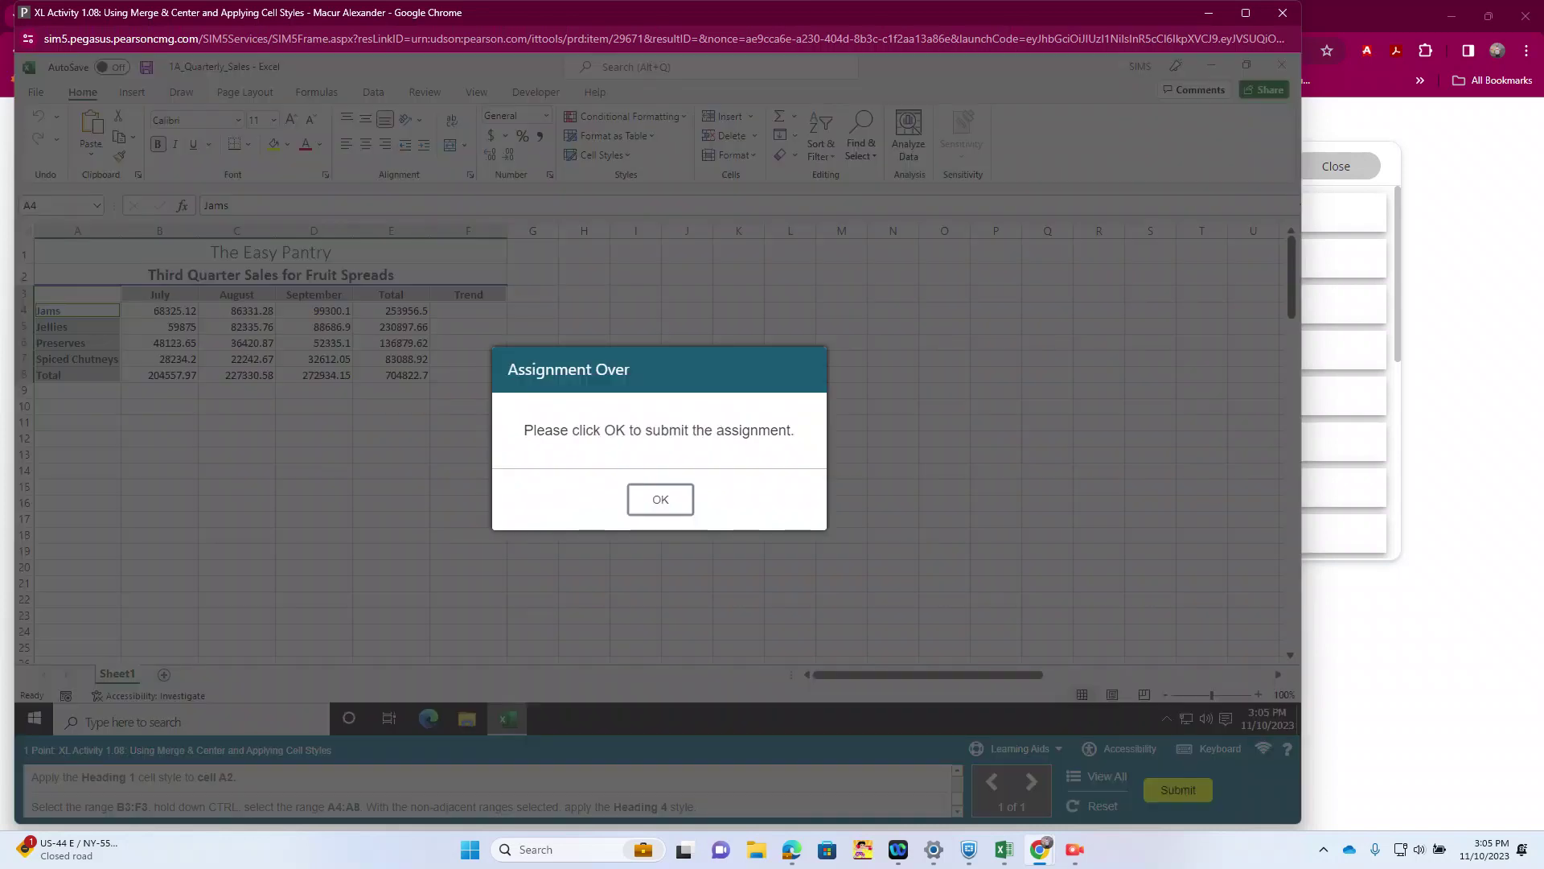
left_click(659, 499)
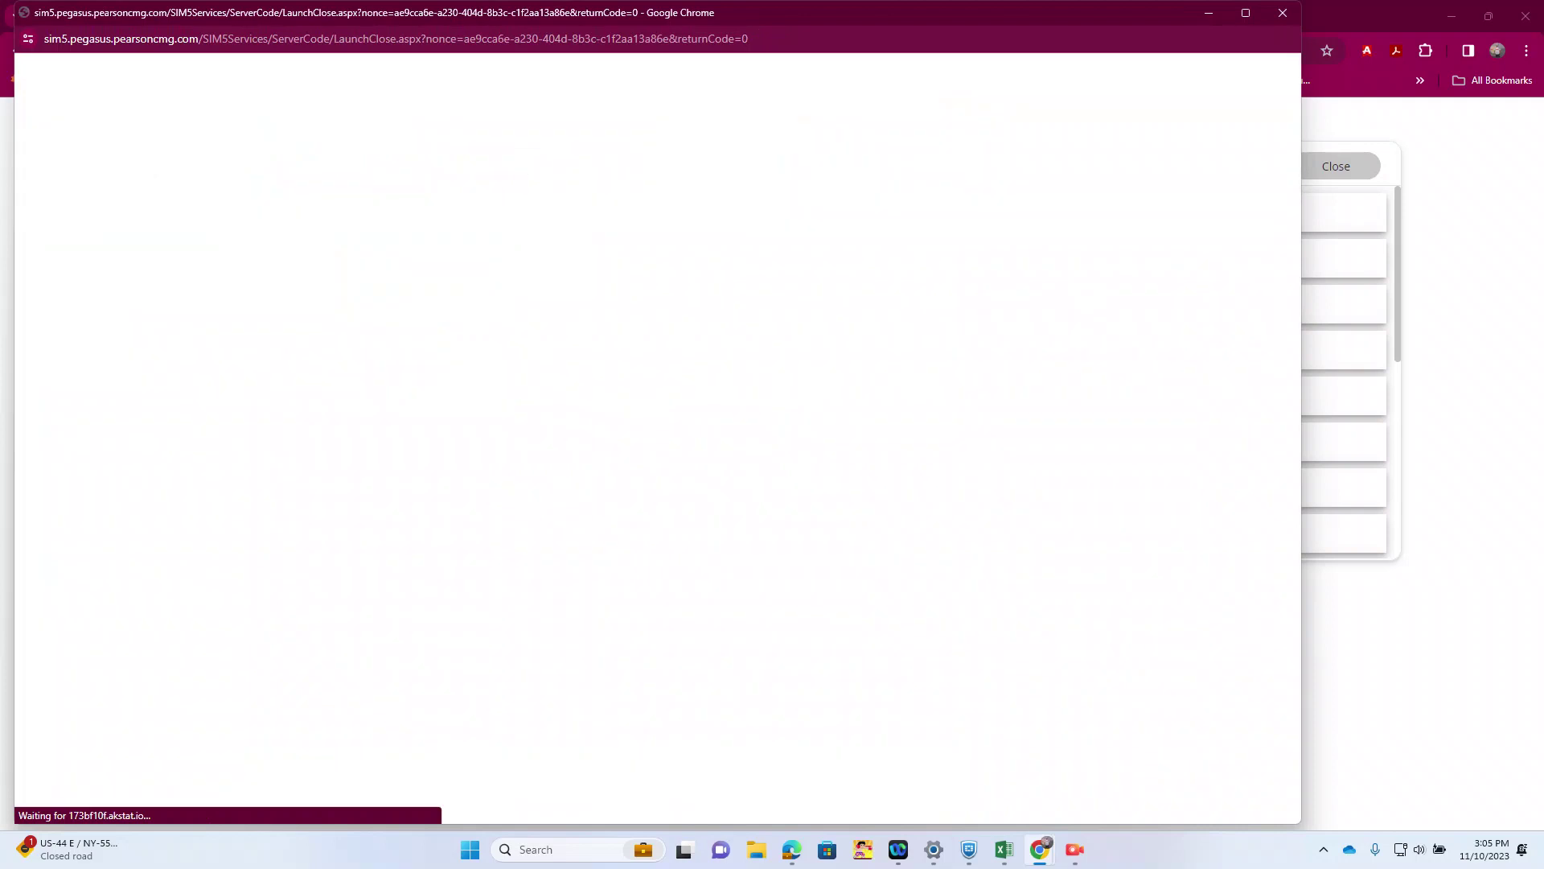
In XL Activity 1.09, apply Accounting Number Format to B4:E4 and B8:E8, and Comma Style to B5:E7.
scroll(772, 373, "down", 2)
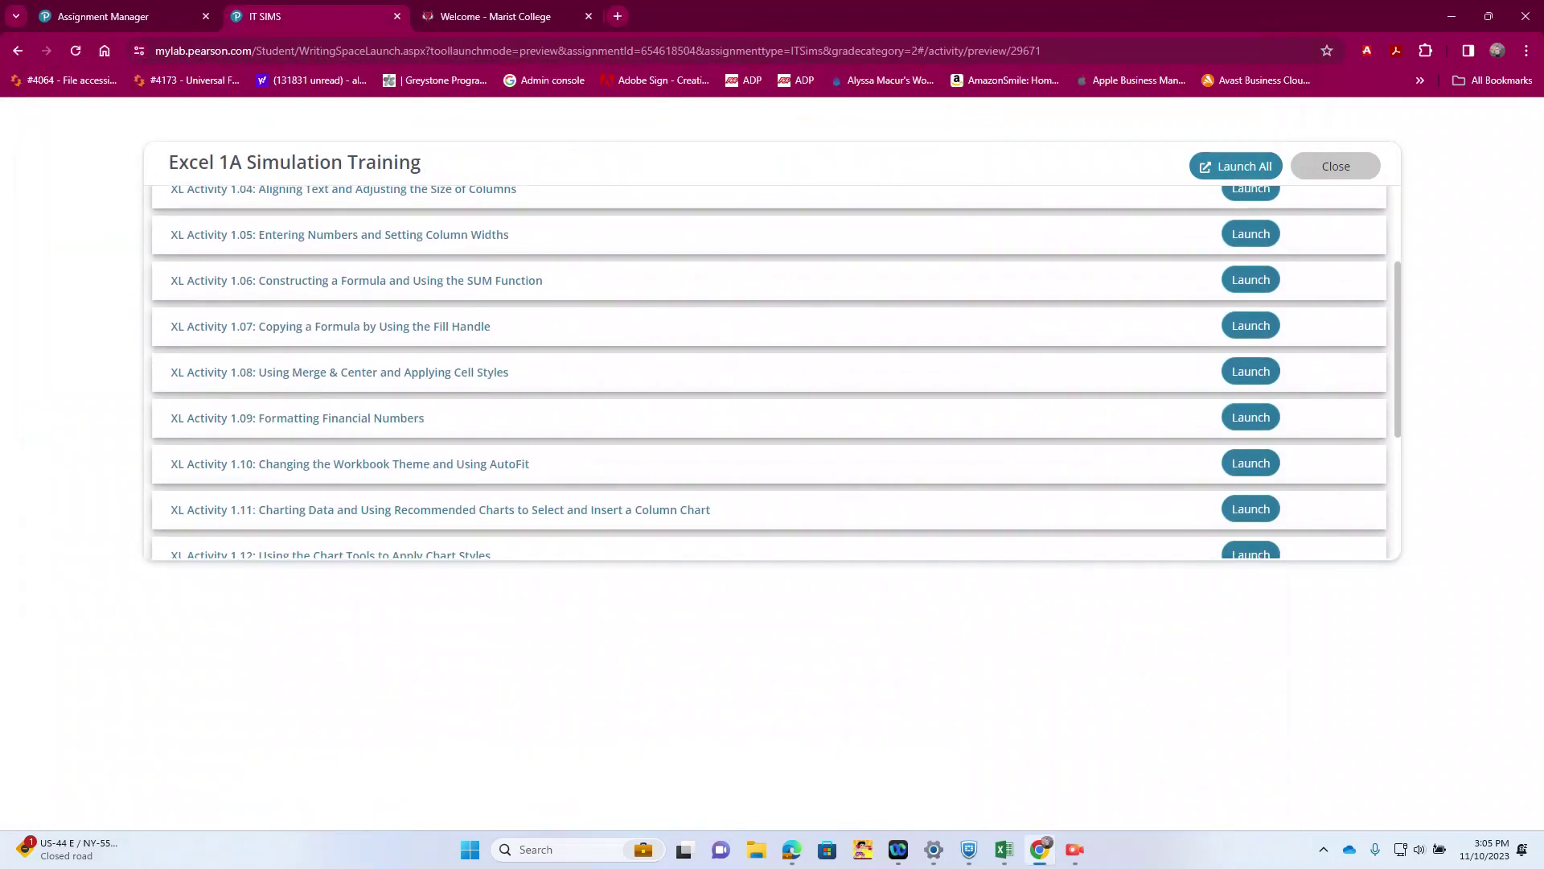
left_click(1250, 416)
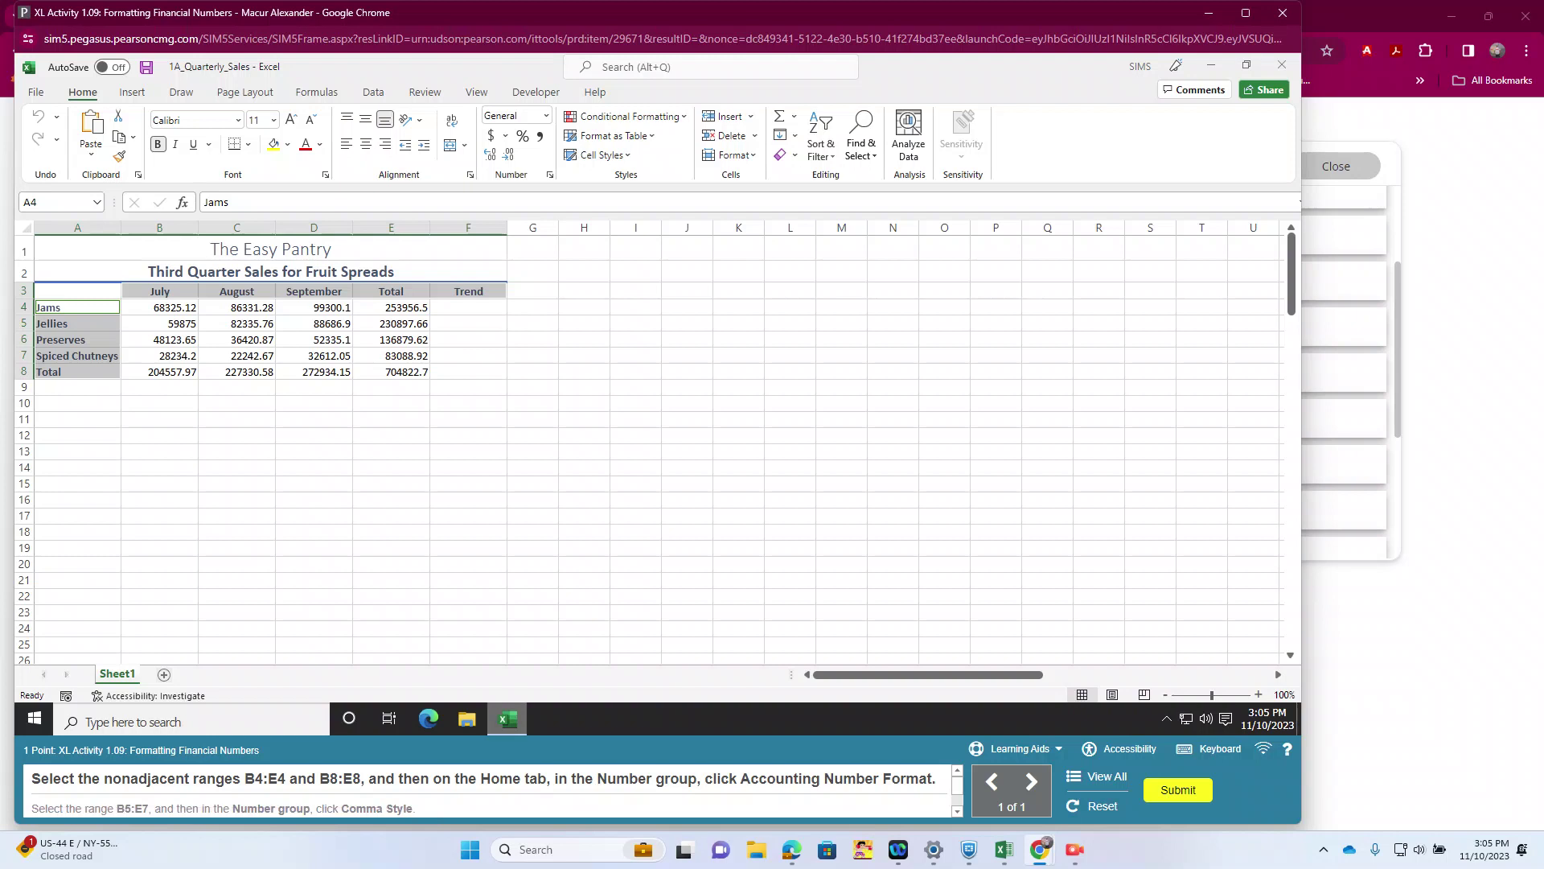
left_click_drag(160, 307, 392, 308)
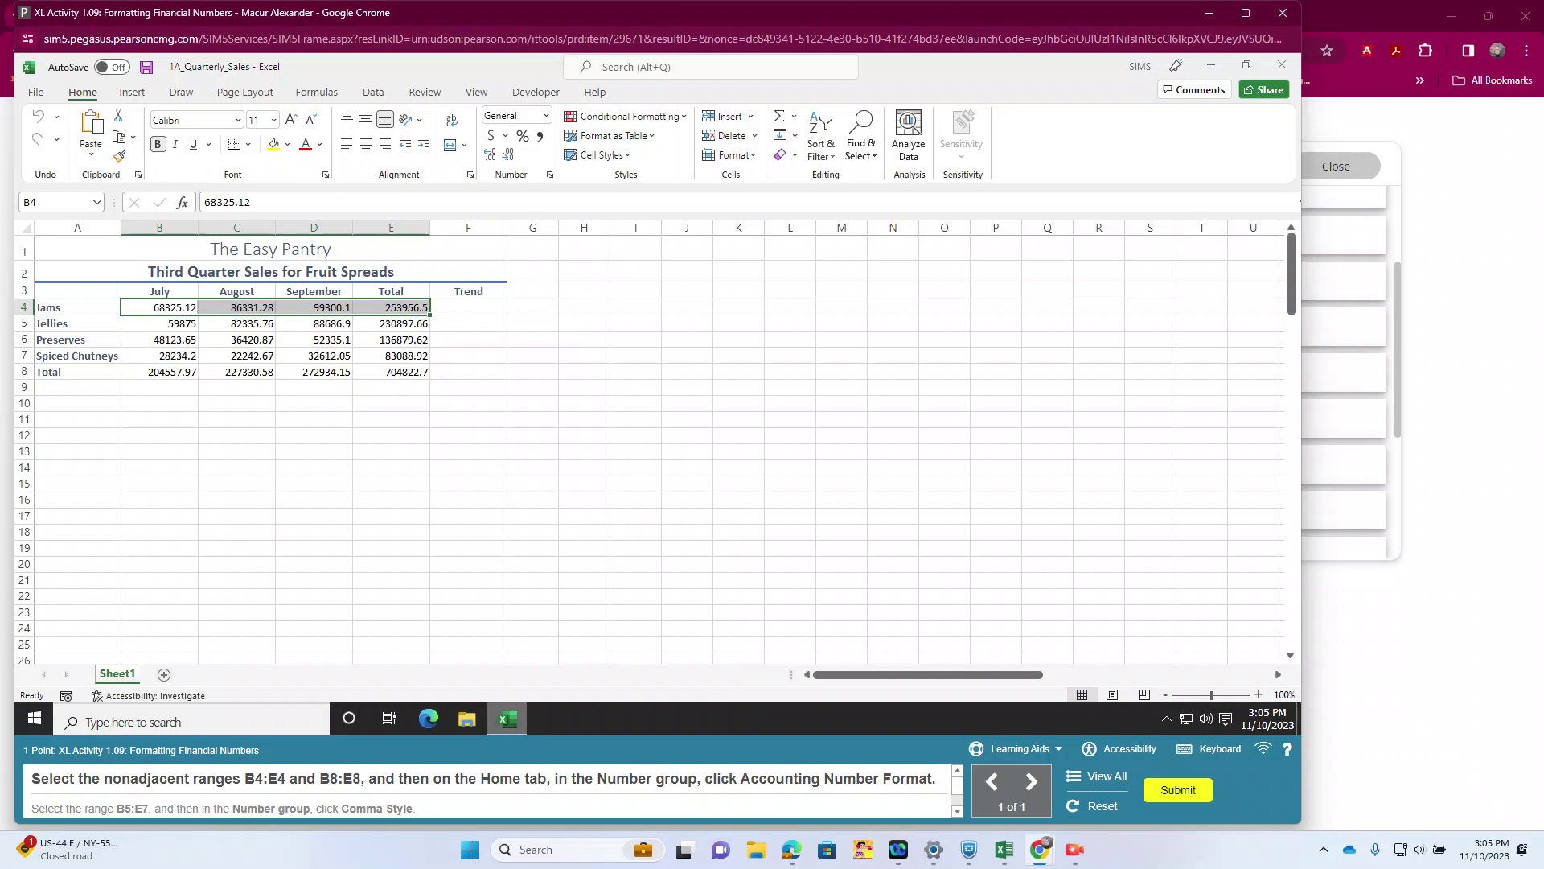
left_click_drag(160, 372, 391, 371)
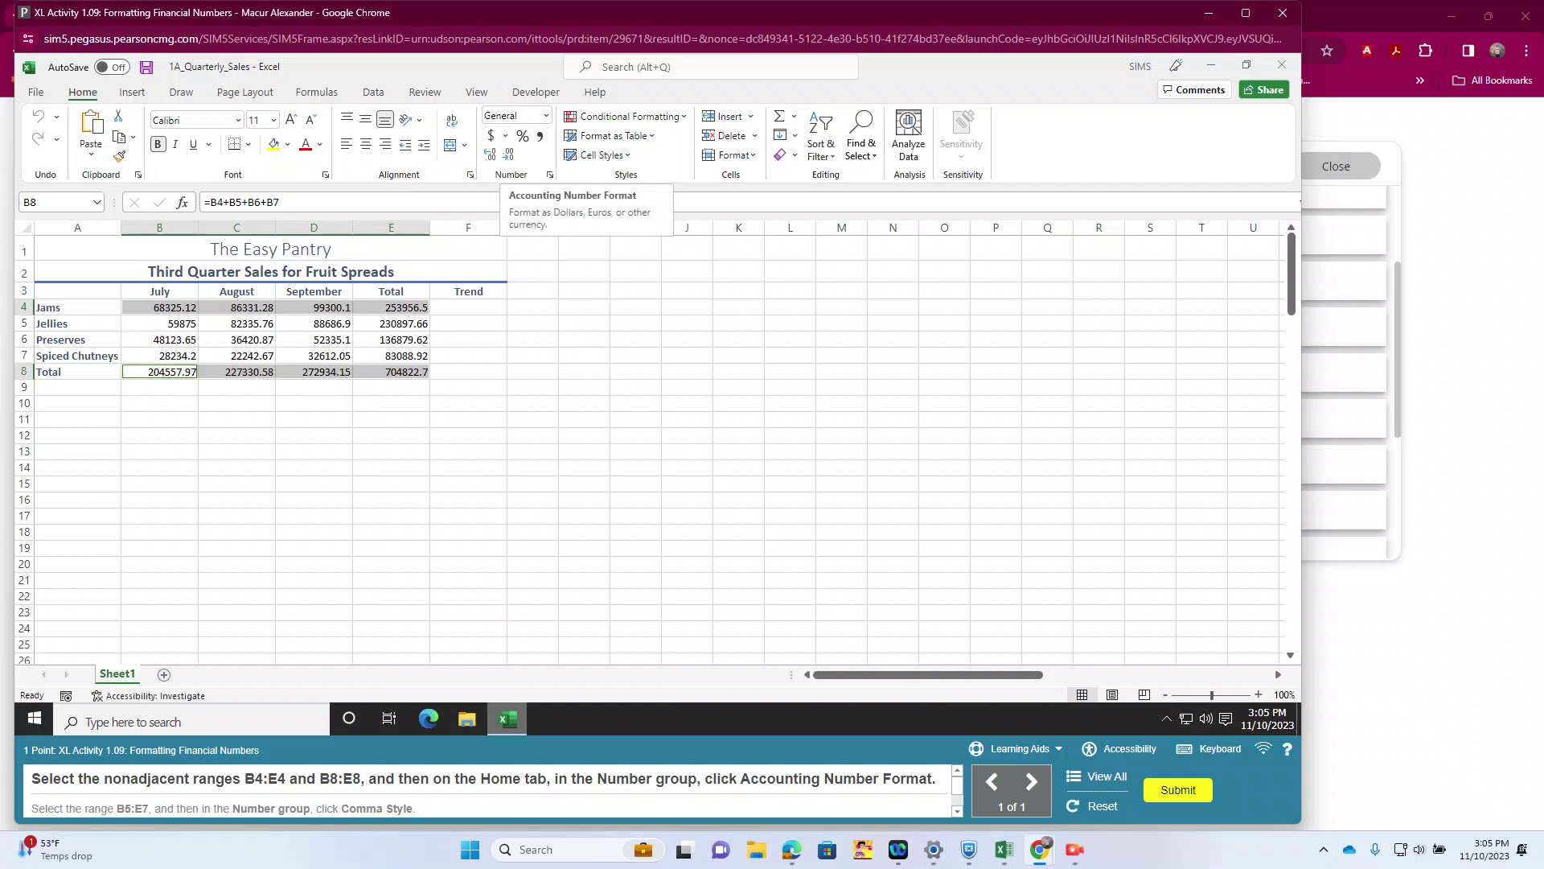
left_click(491, 135)
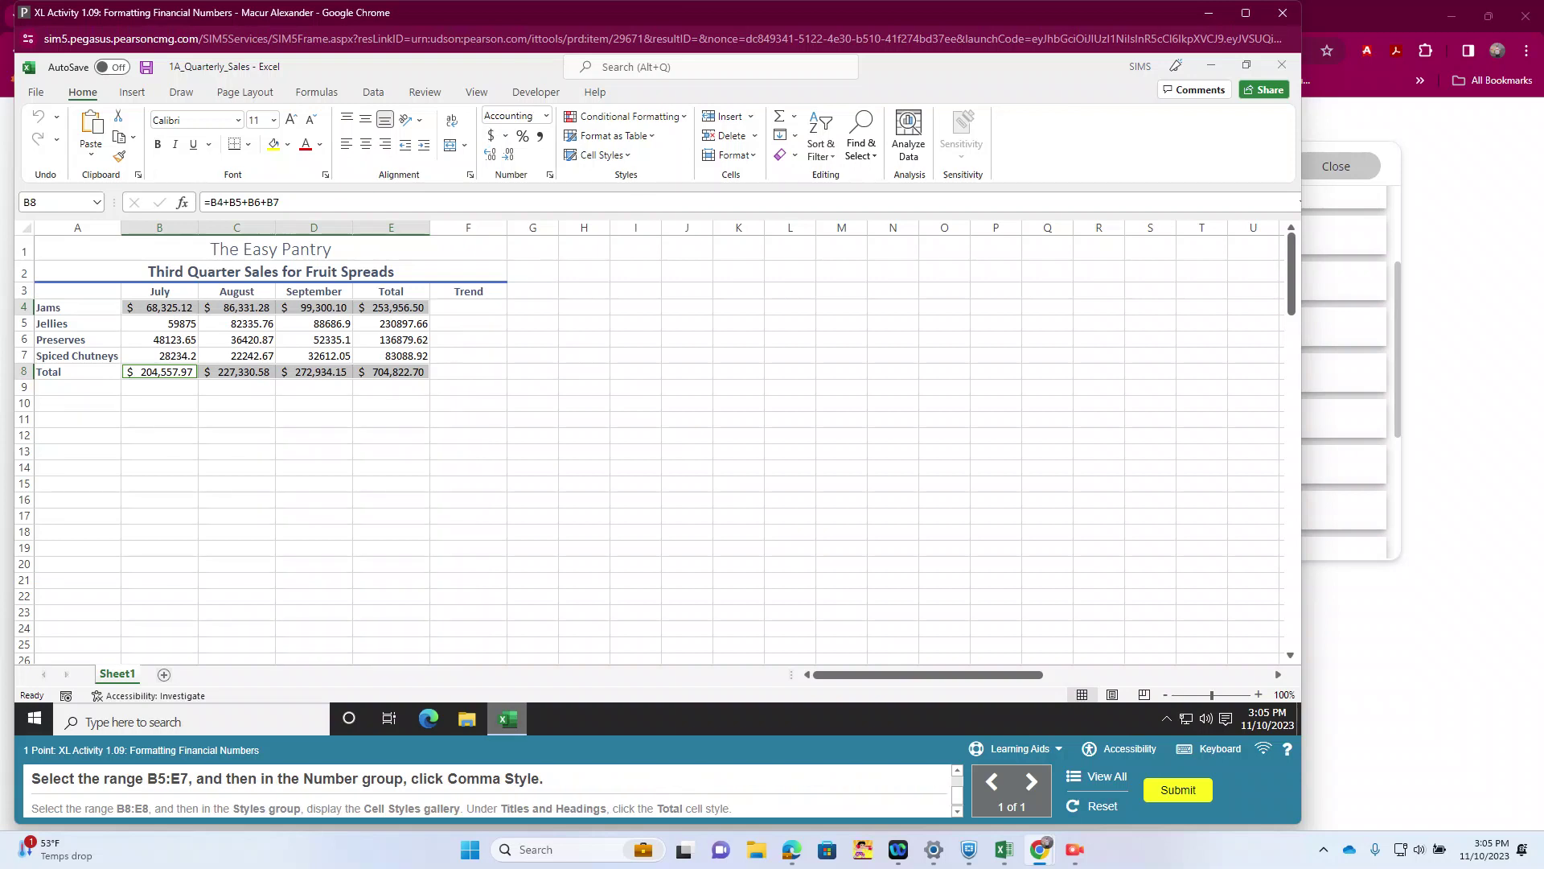
left_click_drag(159, 324, 391, 355)
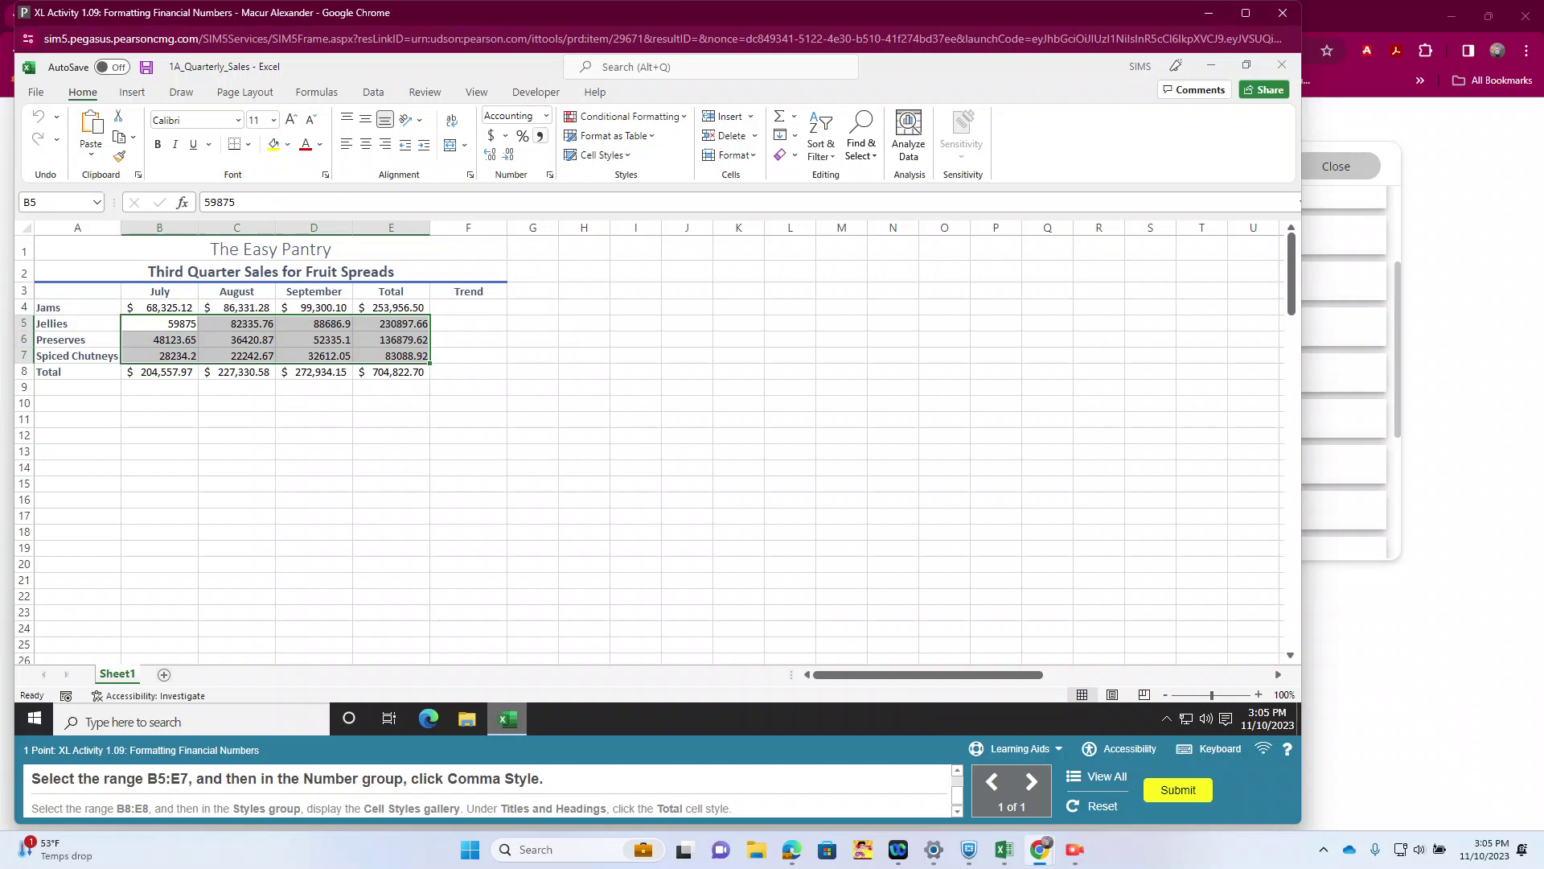
left_click(539, 136)
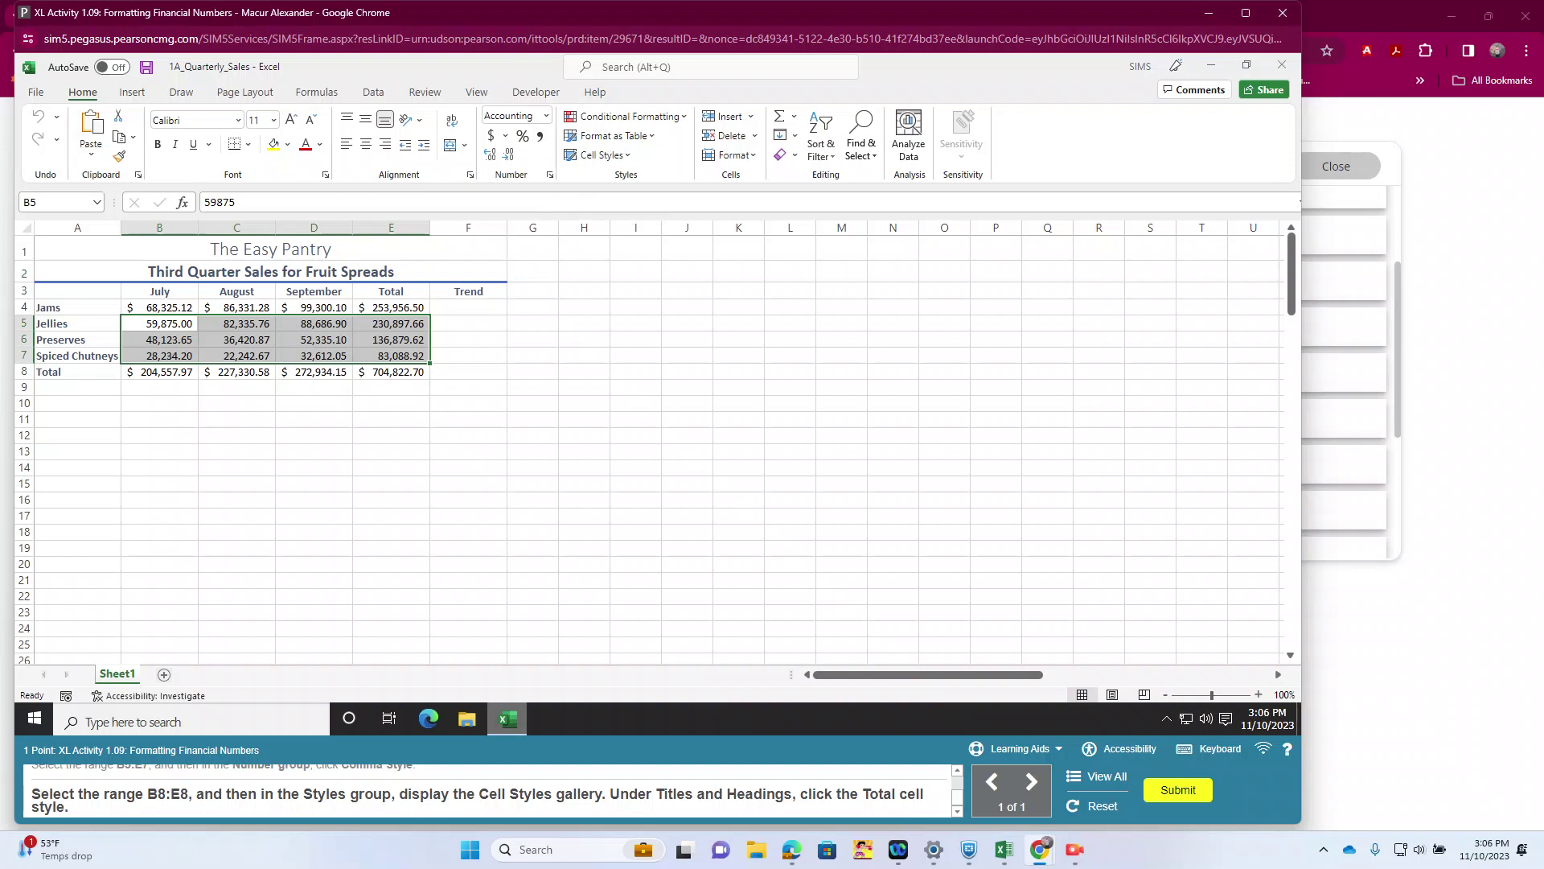
Apply the Total cell style to the range B8:E8 and submit the activity.
left_click(159, 435)
left_click(159, 371)
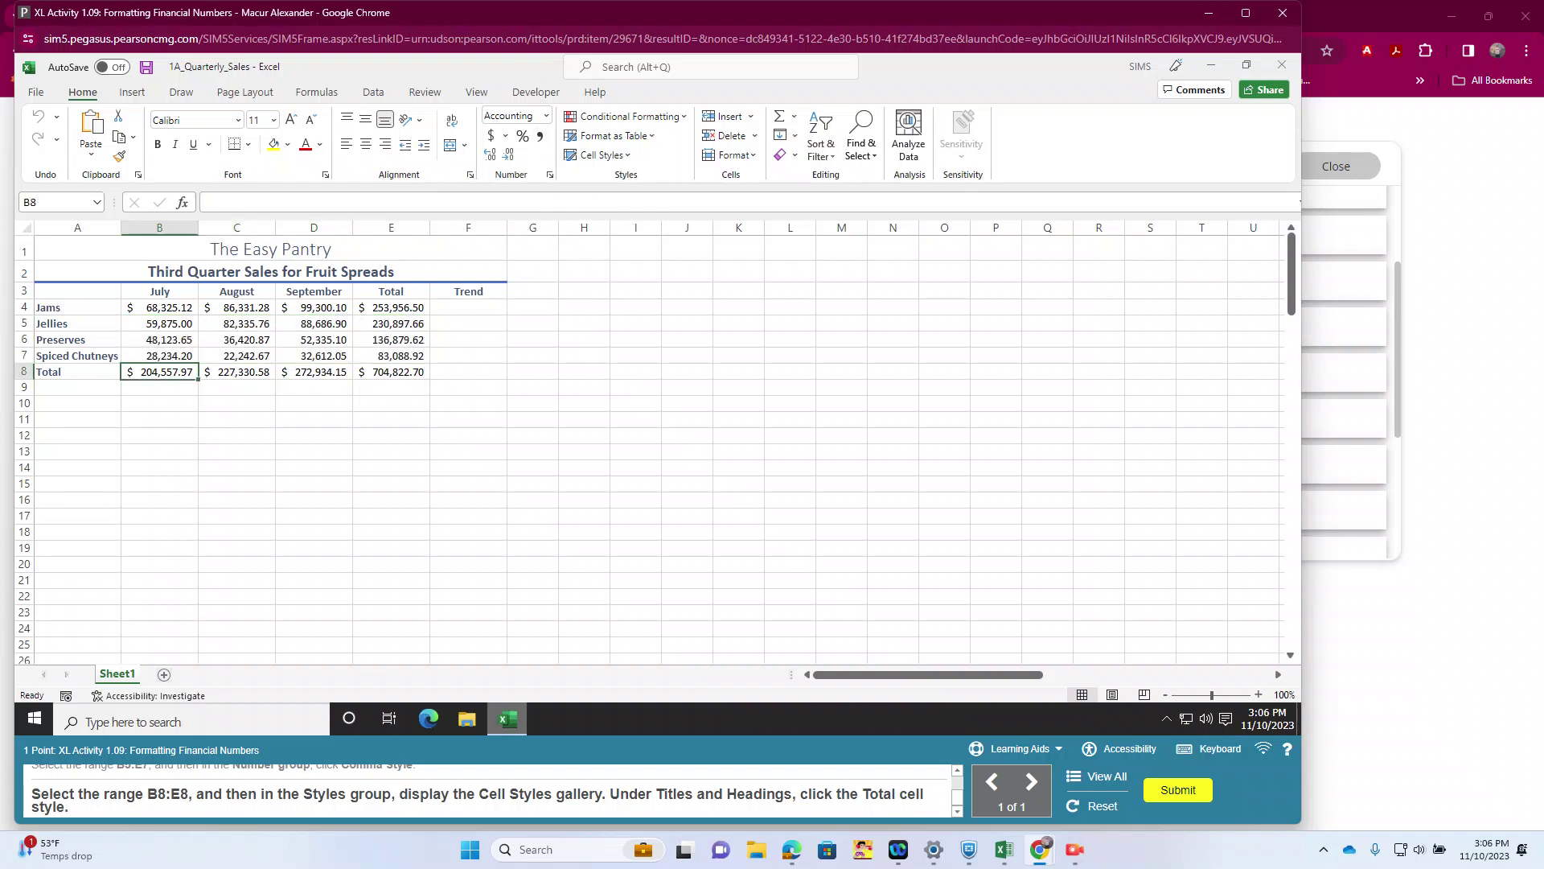
left_click_drag(159, 371, 391, 372)
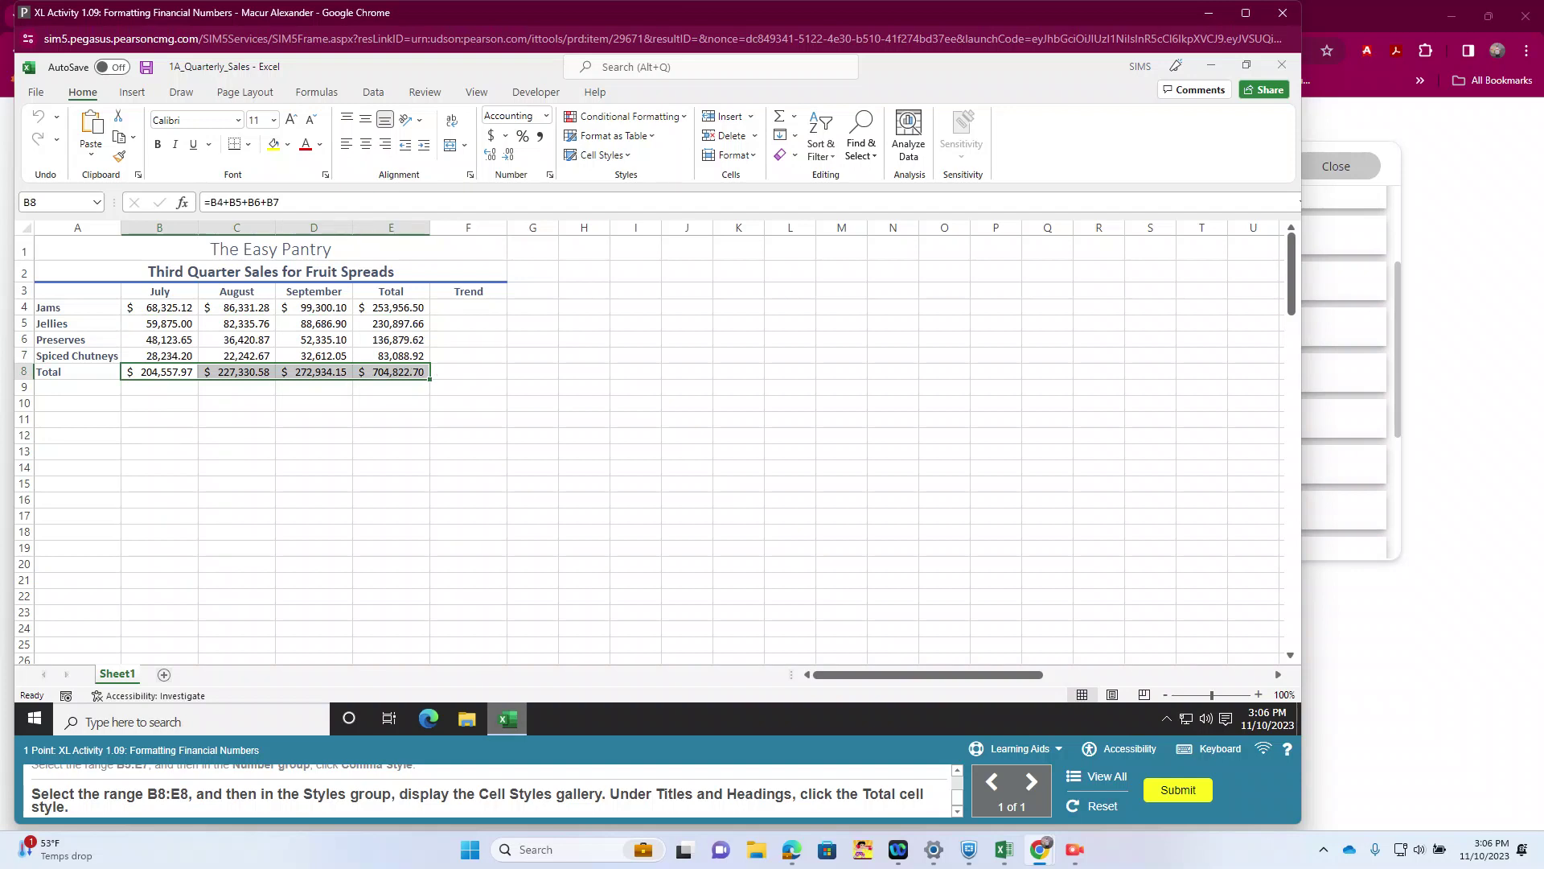
left_click(601, 154)
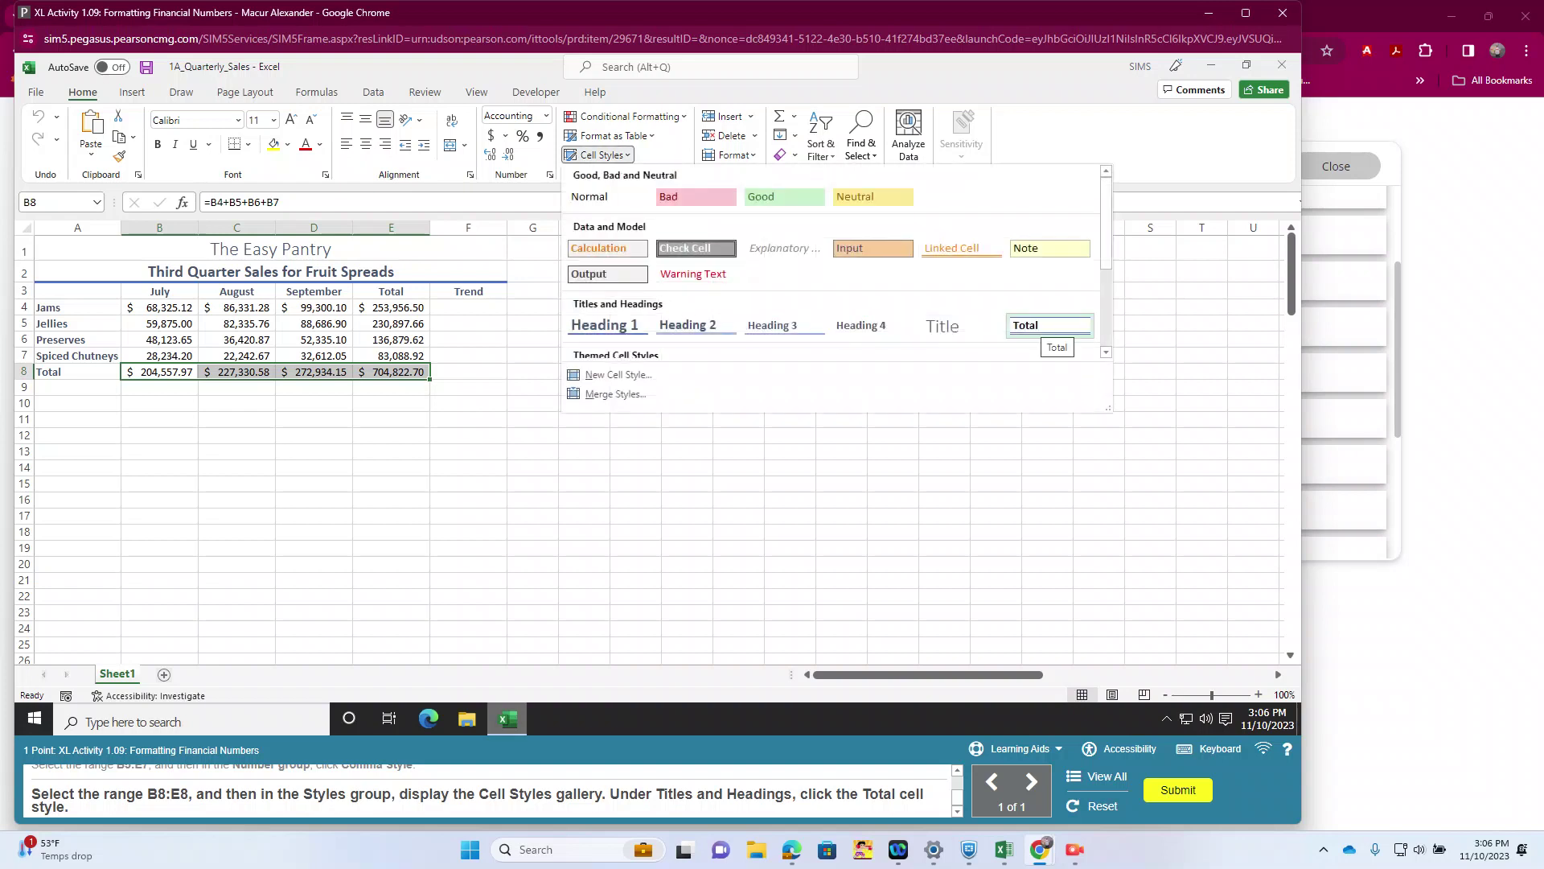
left_click(1042, 333)
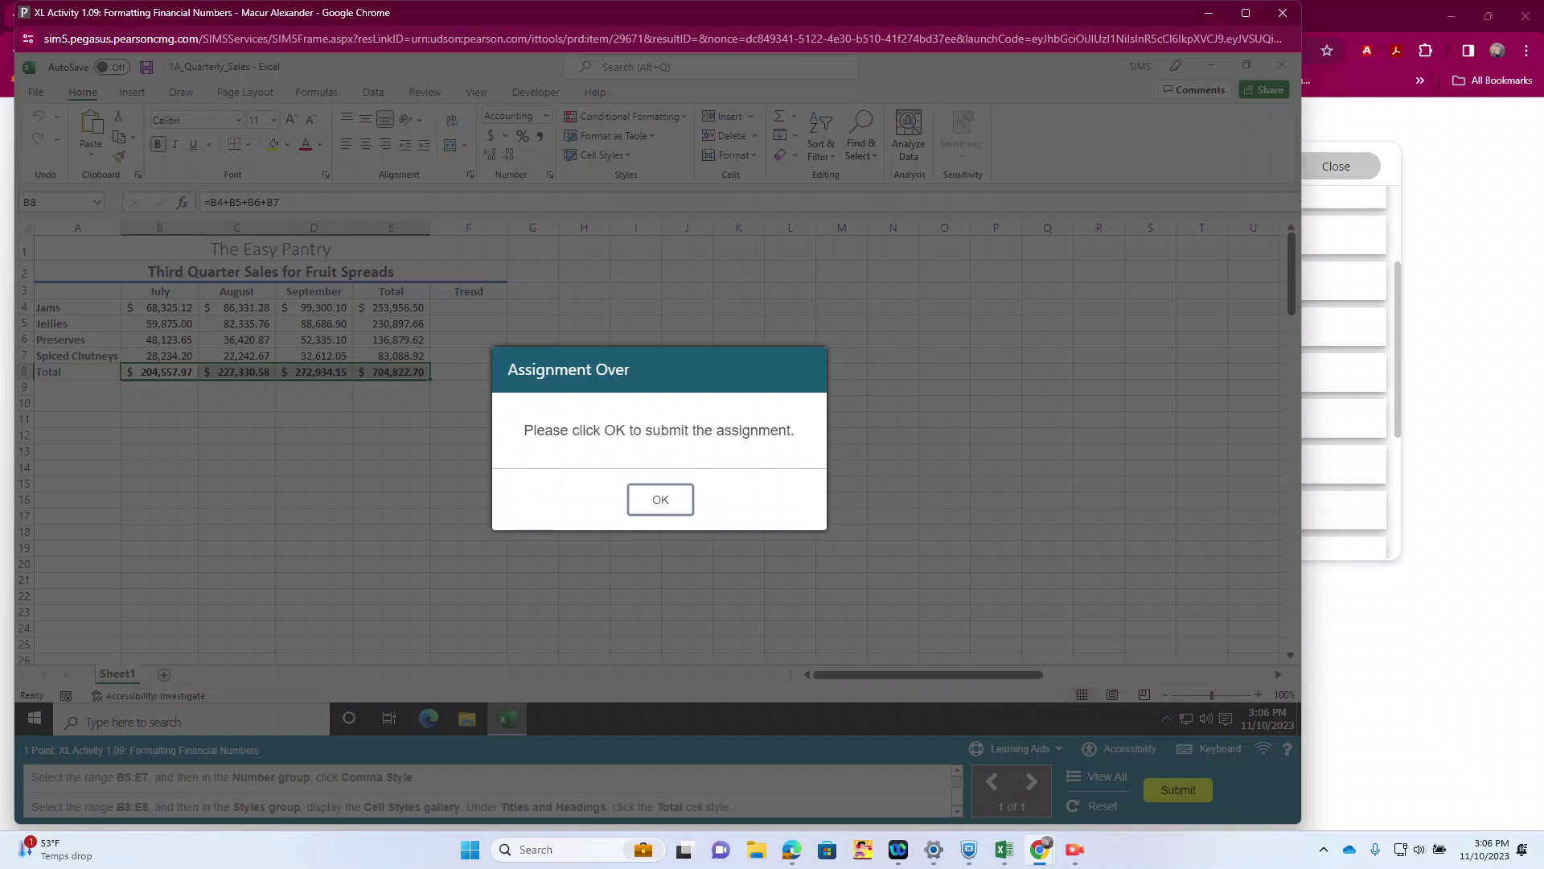
left_click(661, 498)
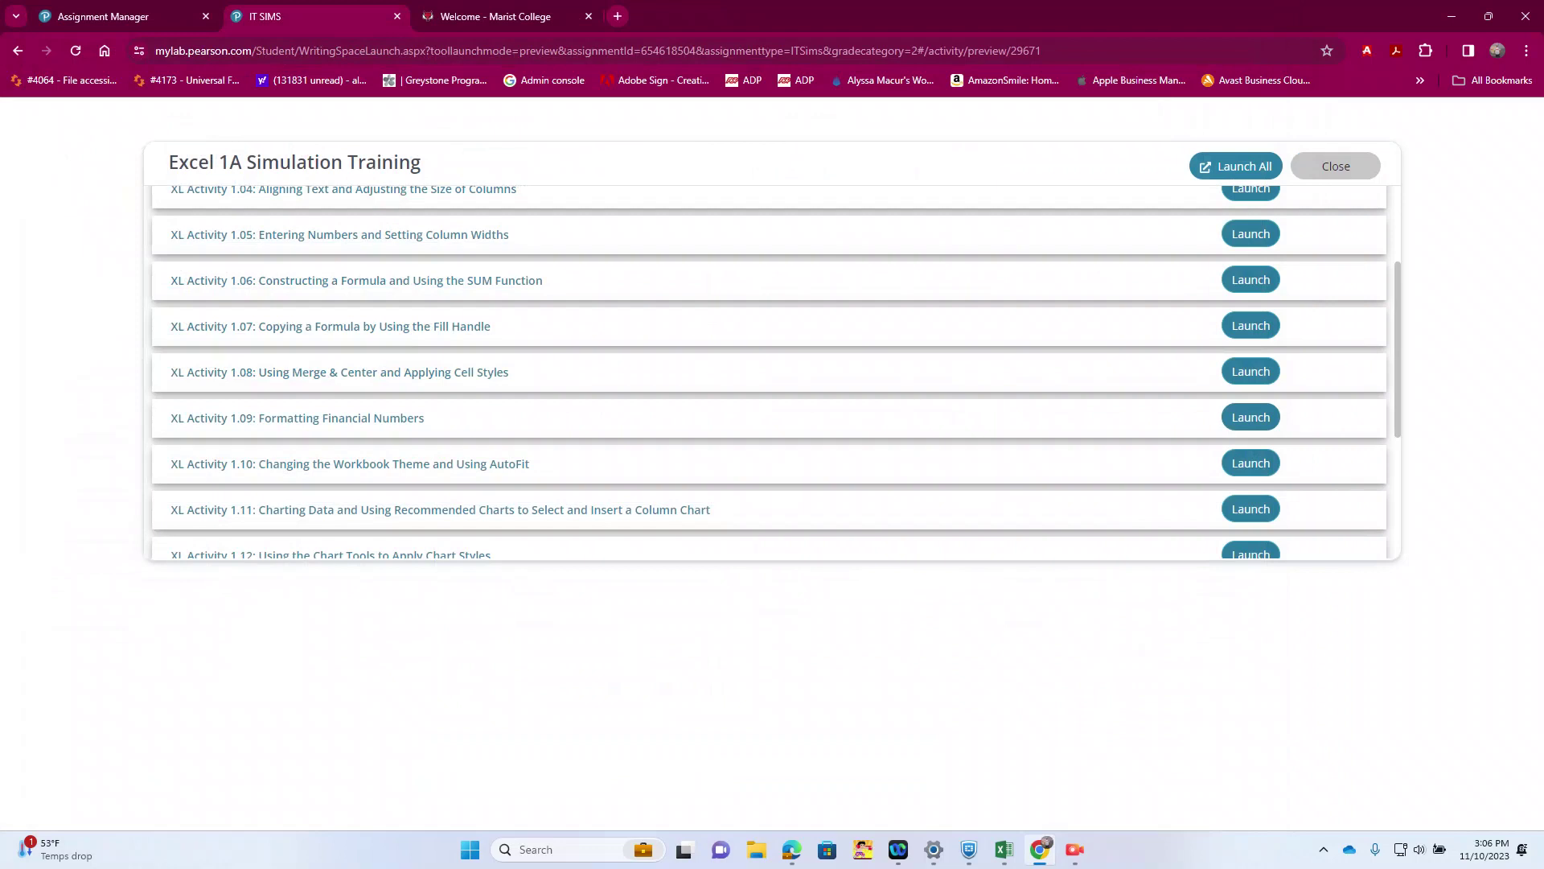
Launch XL Activity 1.10 and apply the Slice theme to the workbook.
left_click(1251, 463)
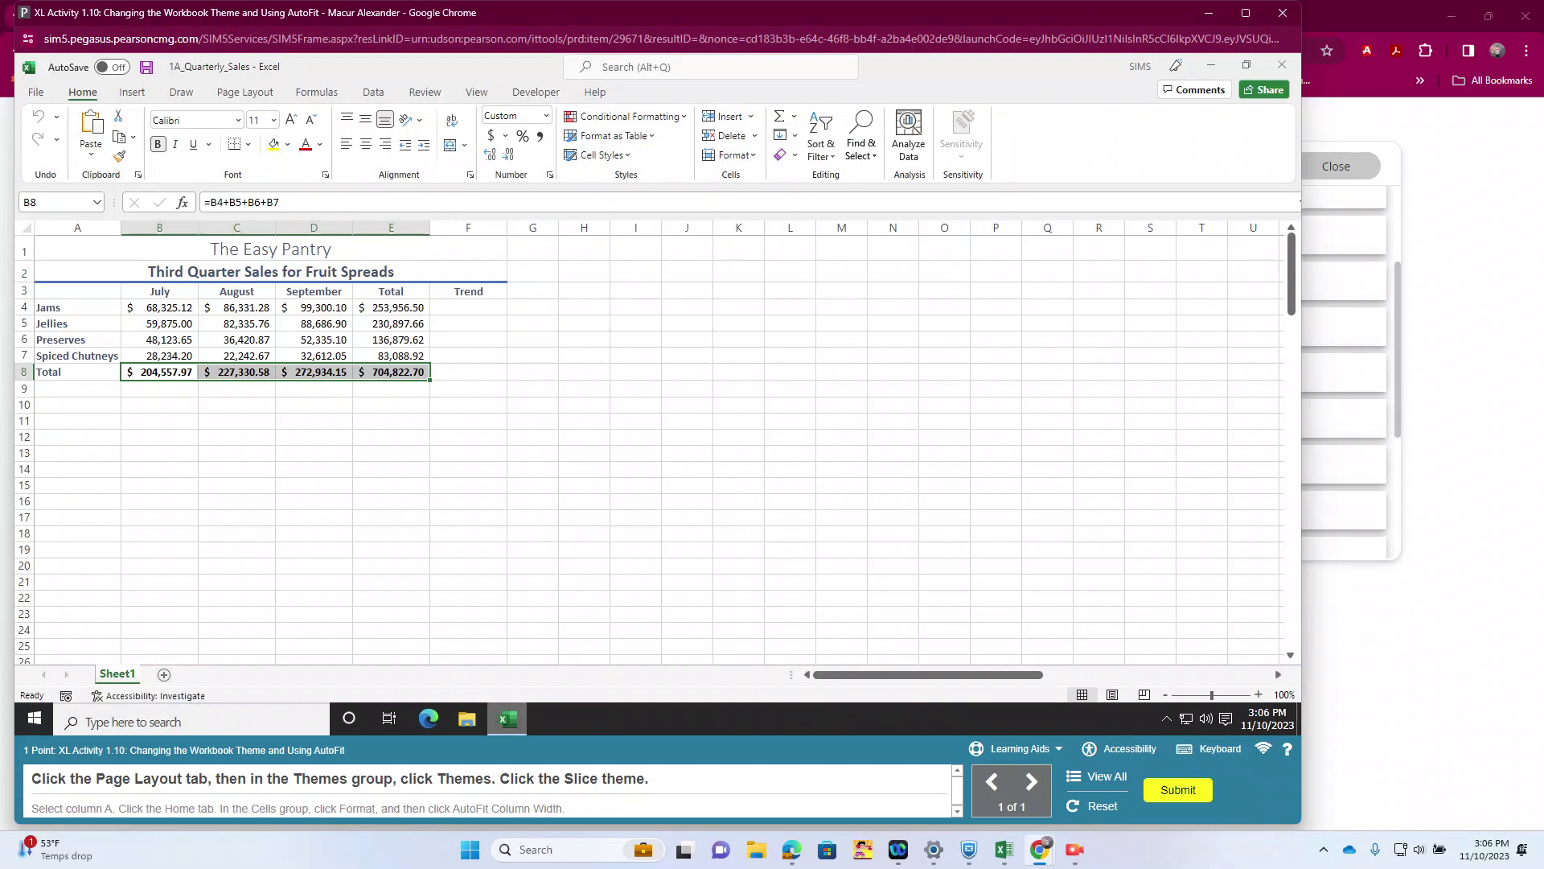
left_click(245, 91)
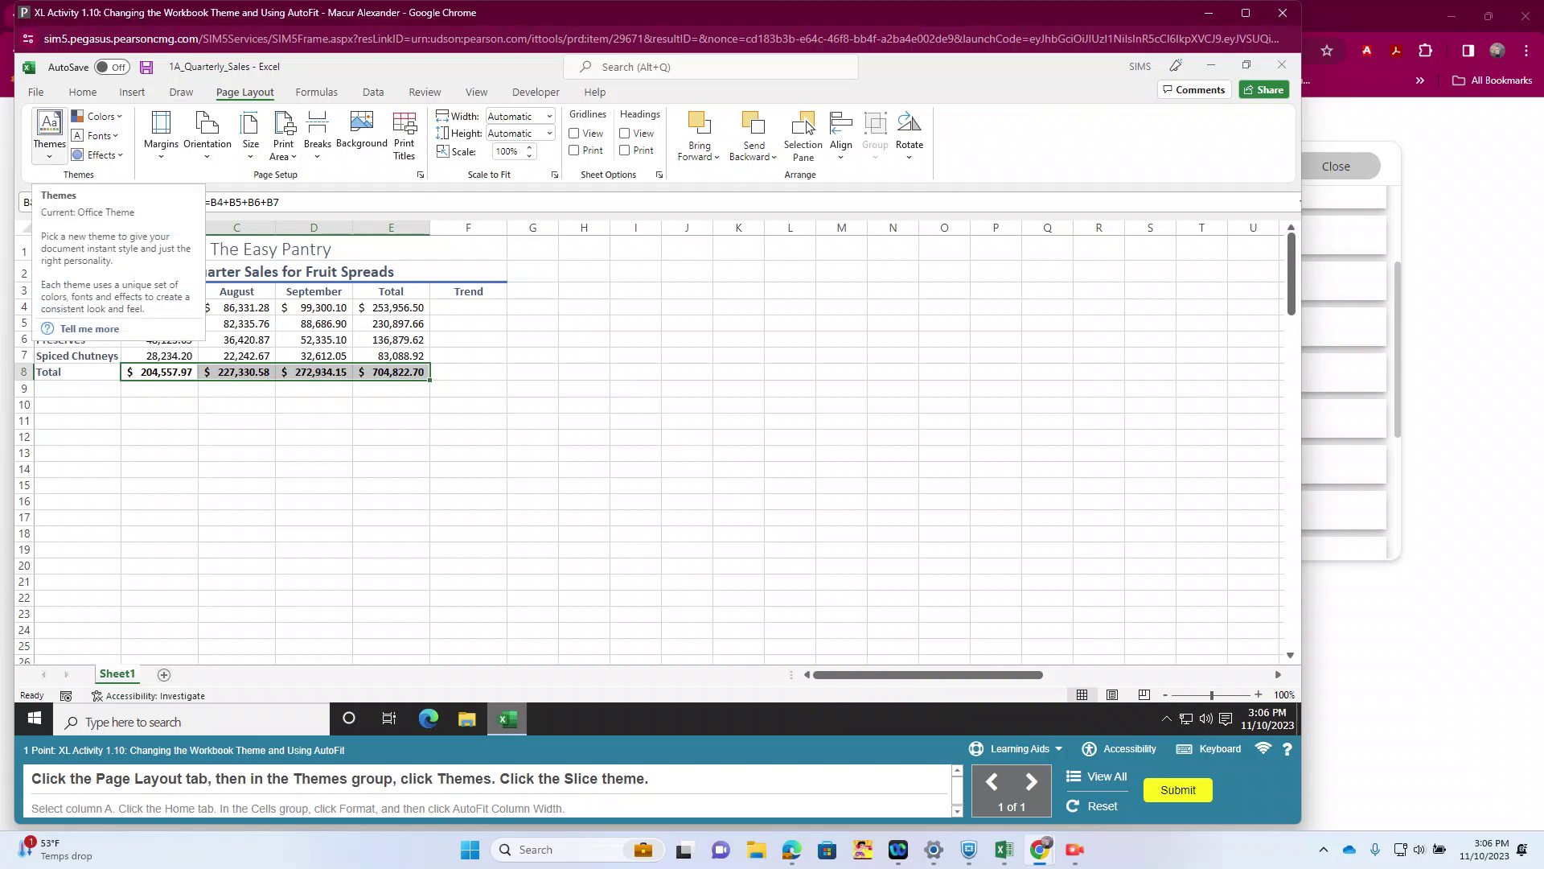
left_click(49, 131)
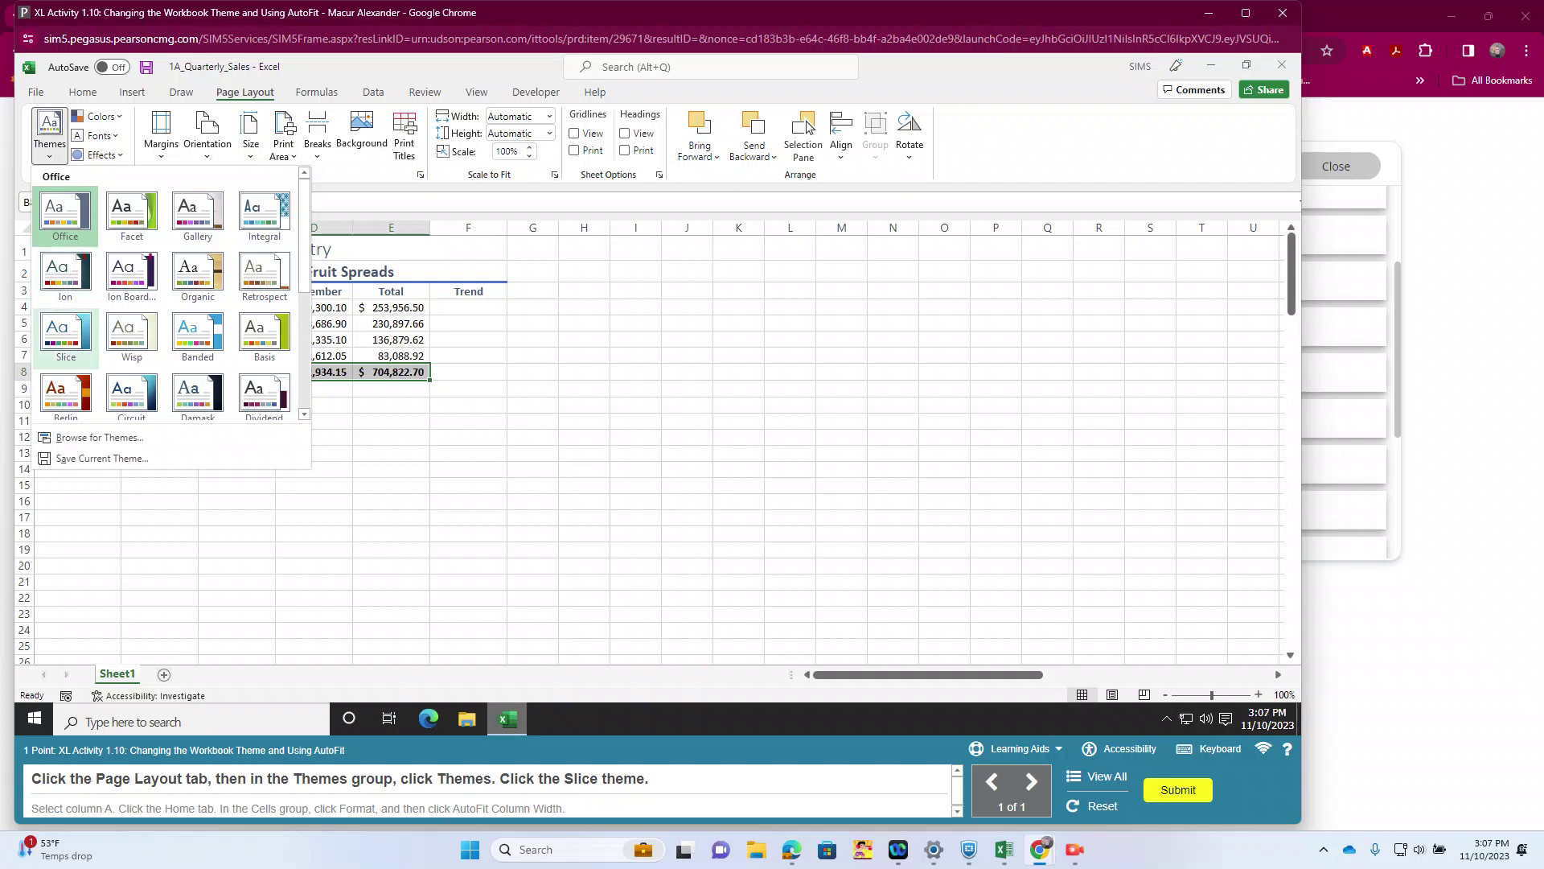
left_click(65, 331)
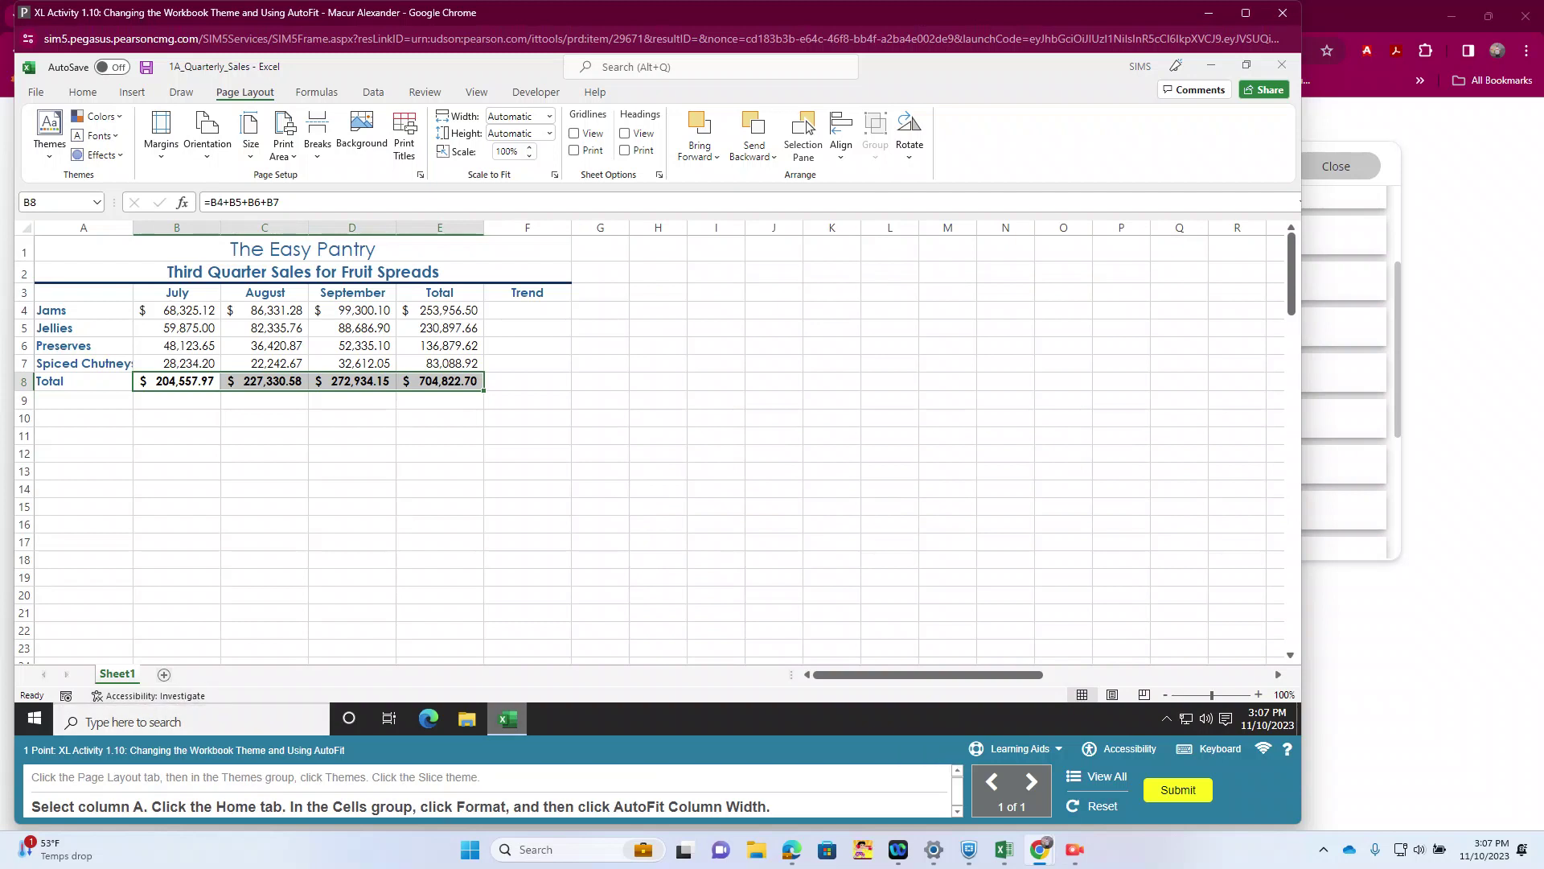
AutoFit the width of column A and submit the activity.
left_click(84, 228)
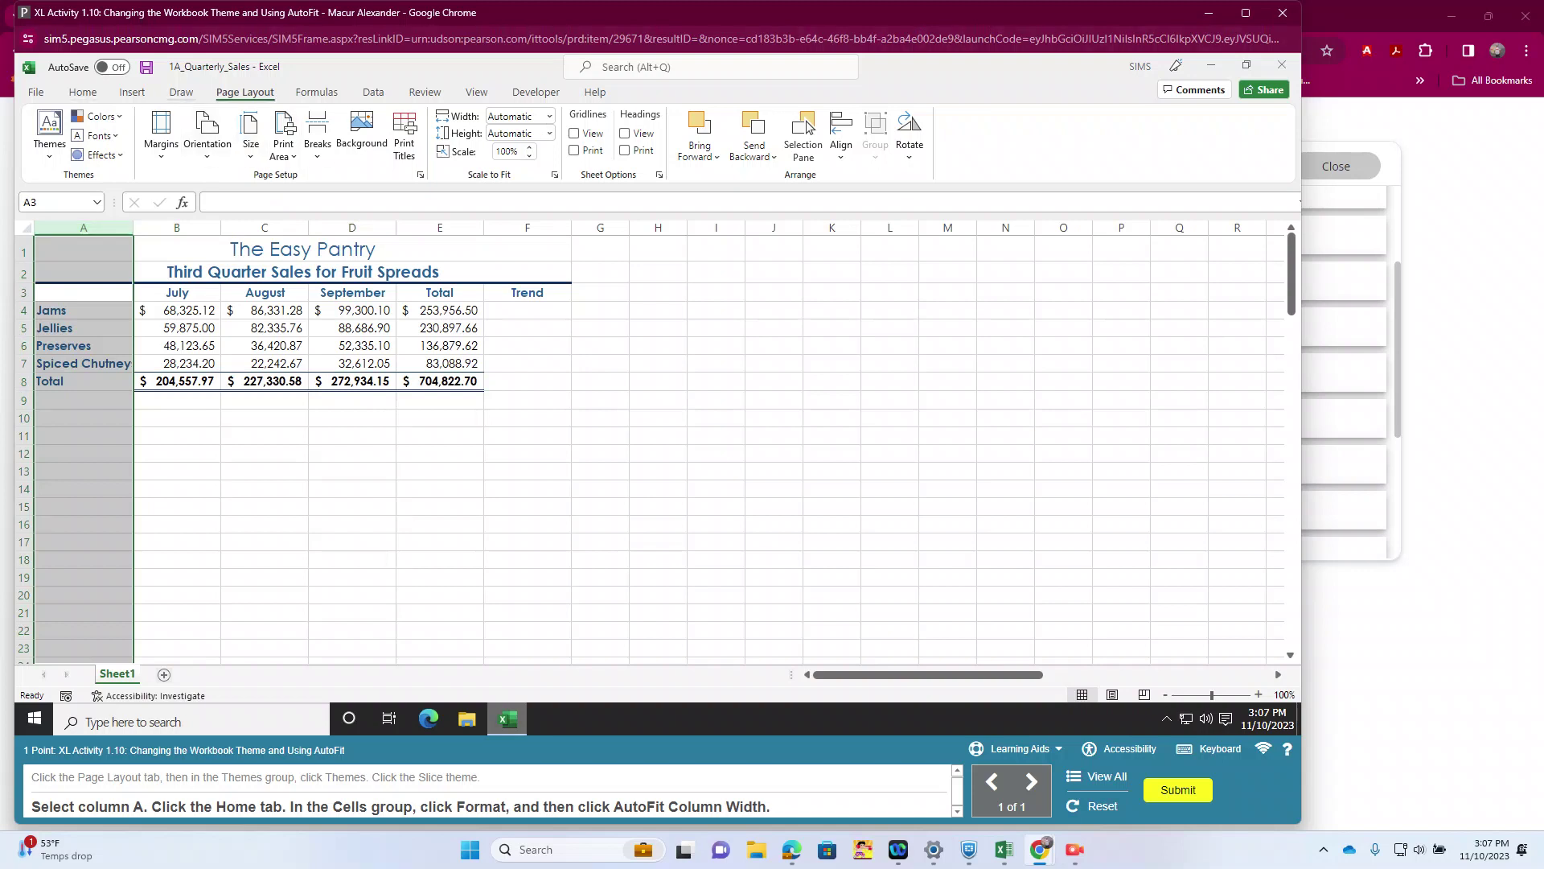
left_click(83, 91)
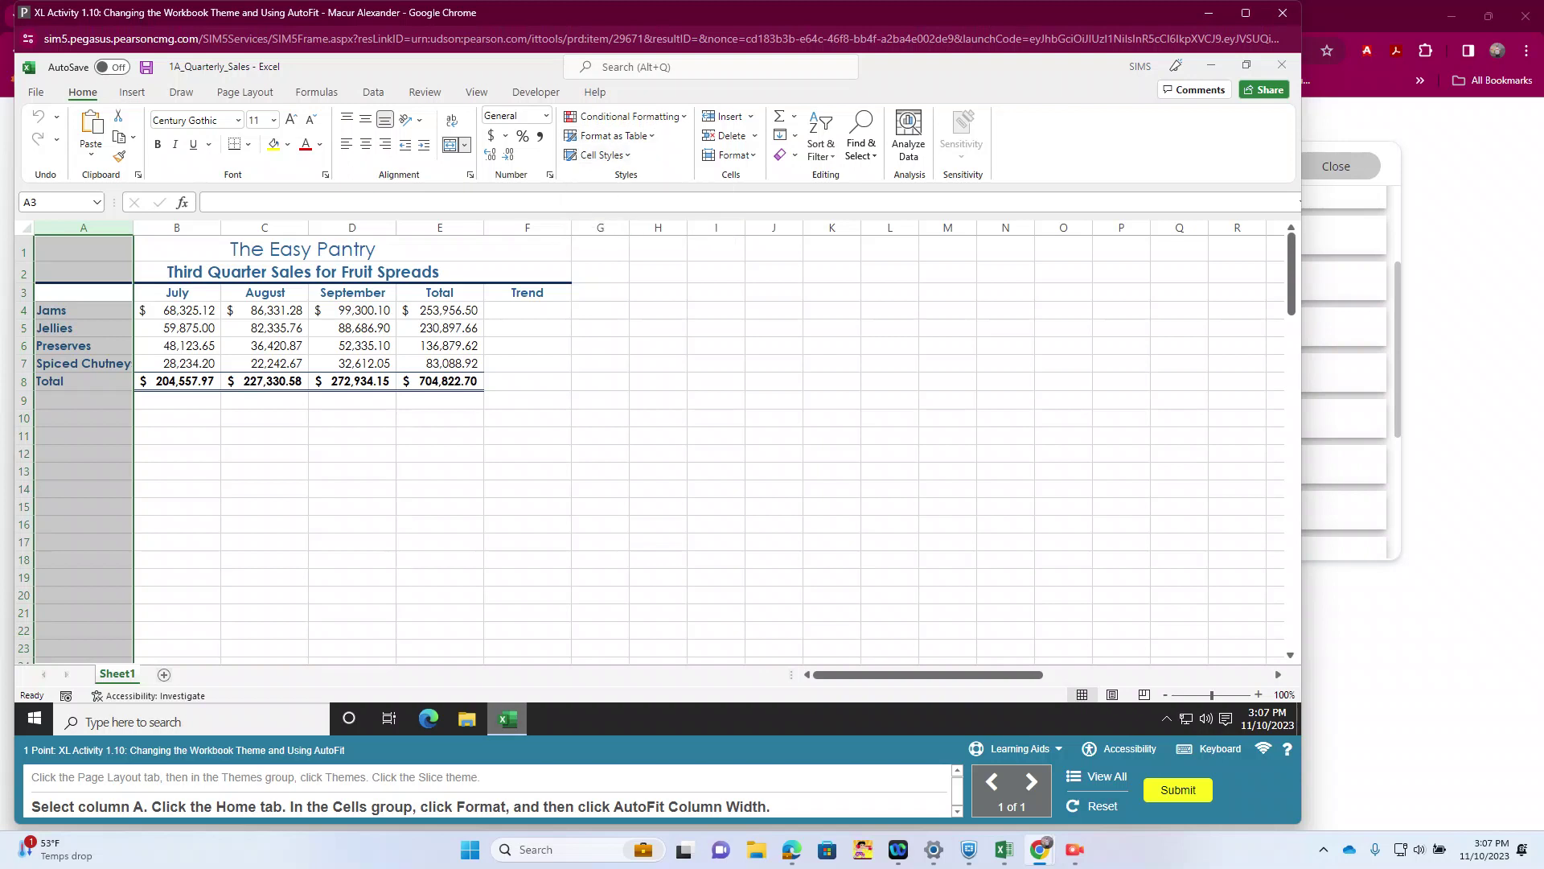
left_click(729, 154)
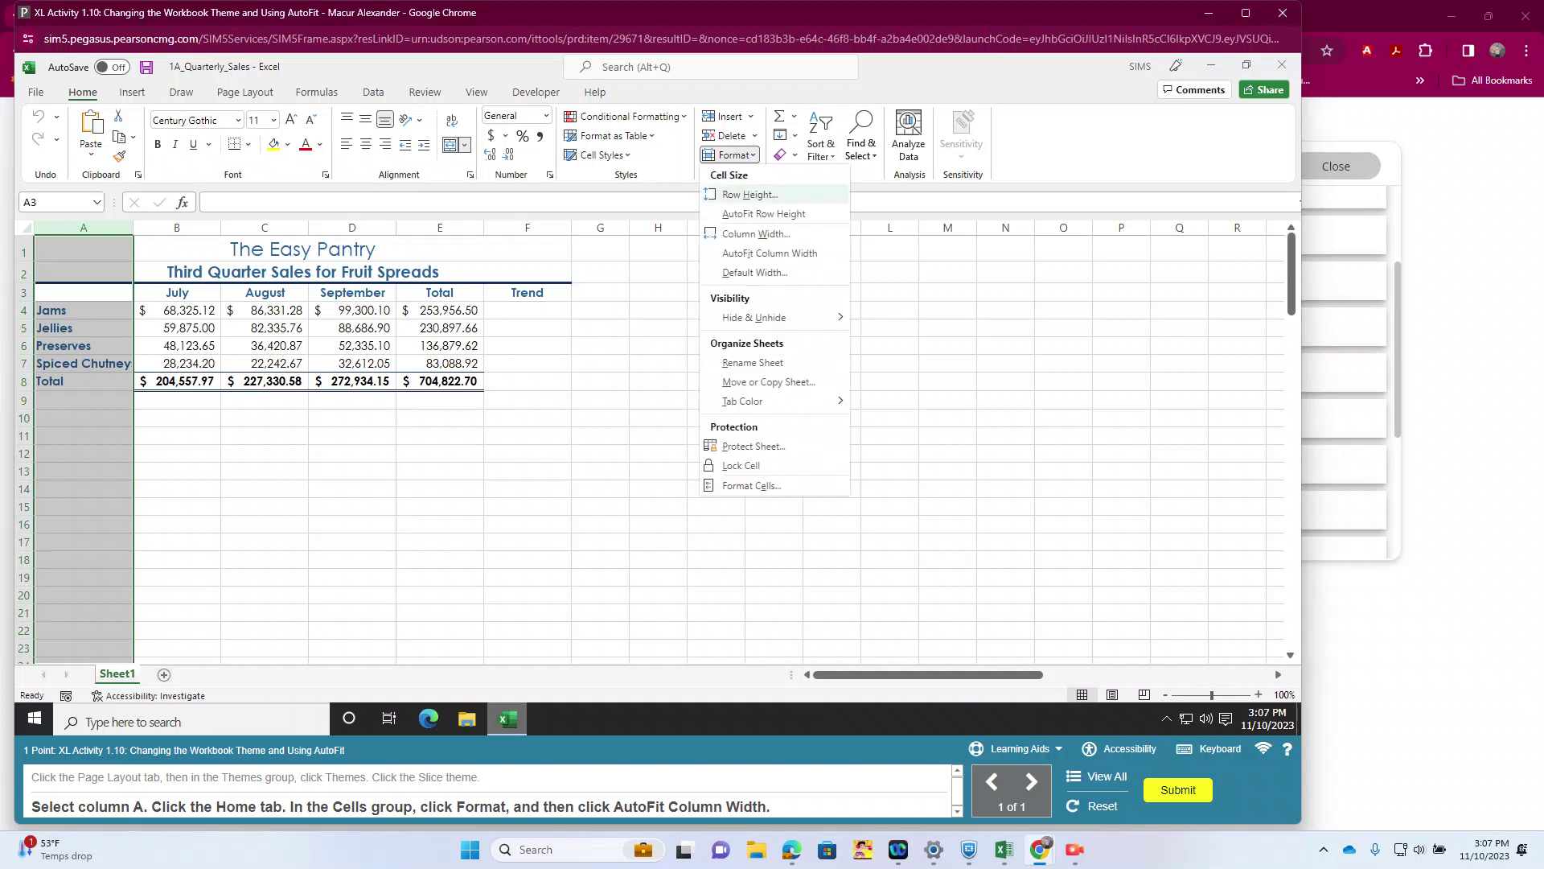
left_click(770, 253)
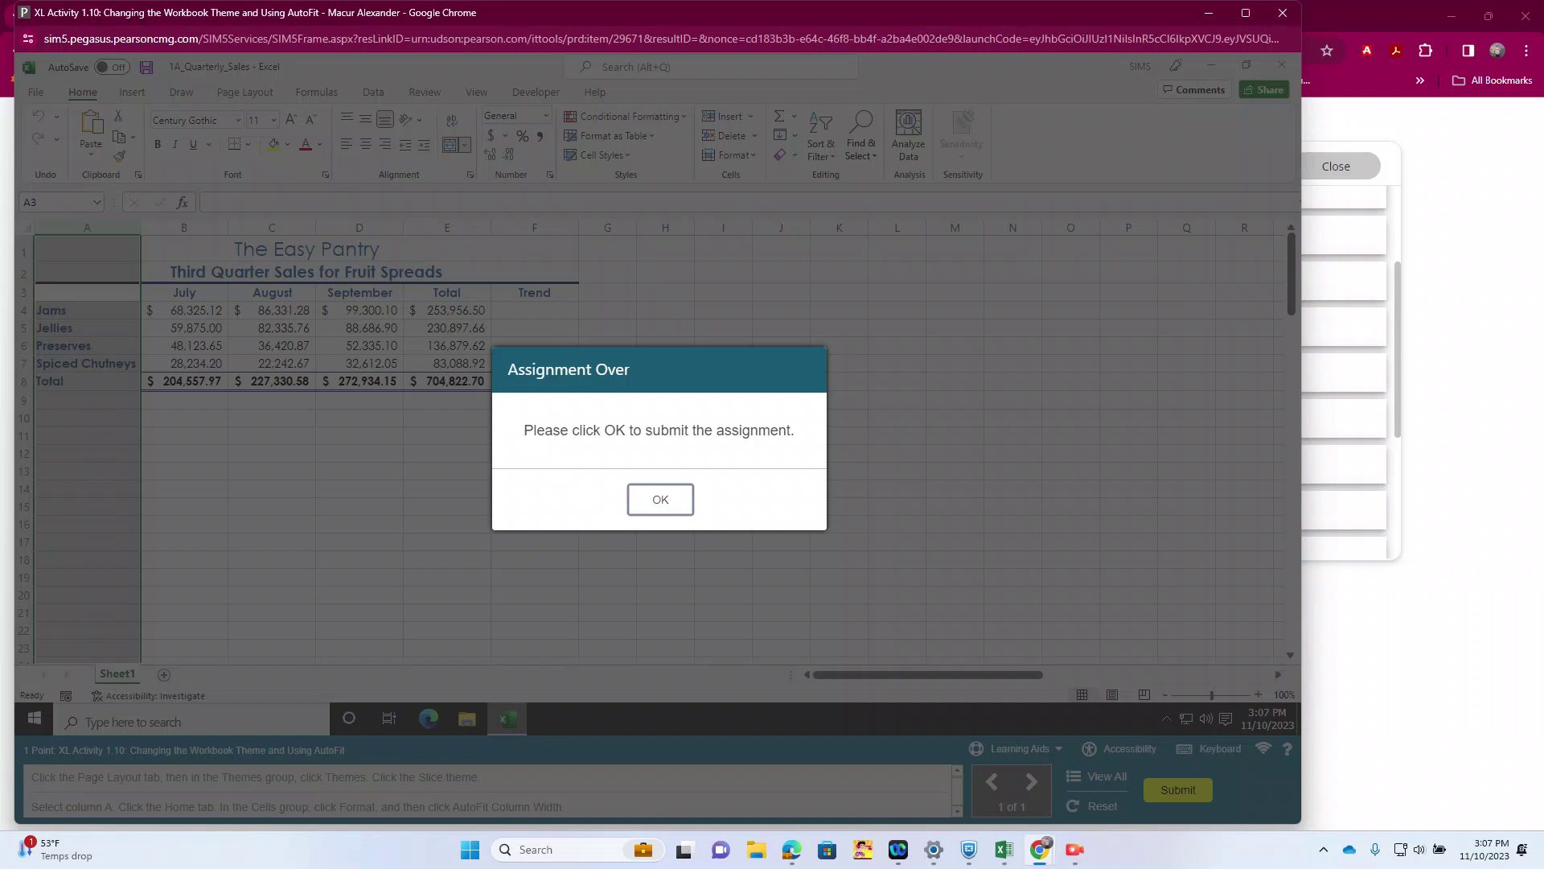
left_click(660, 500)
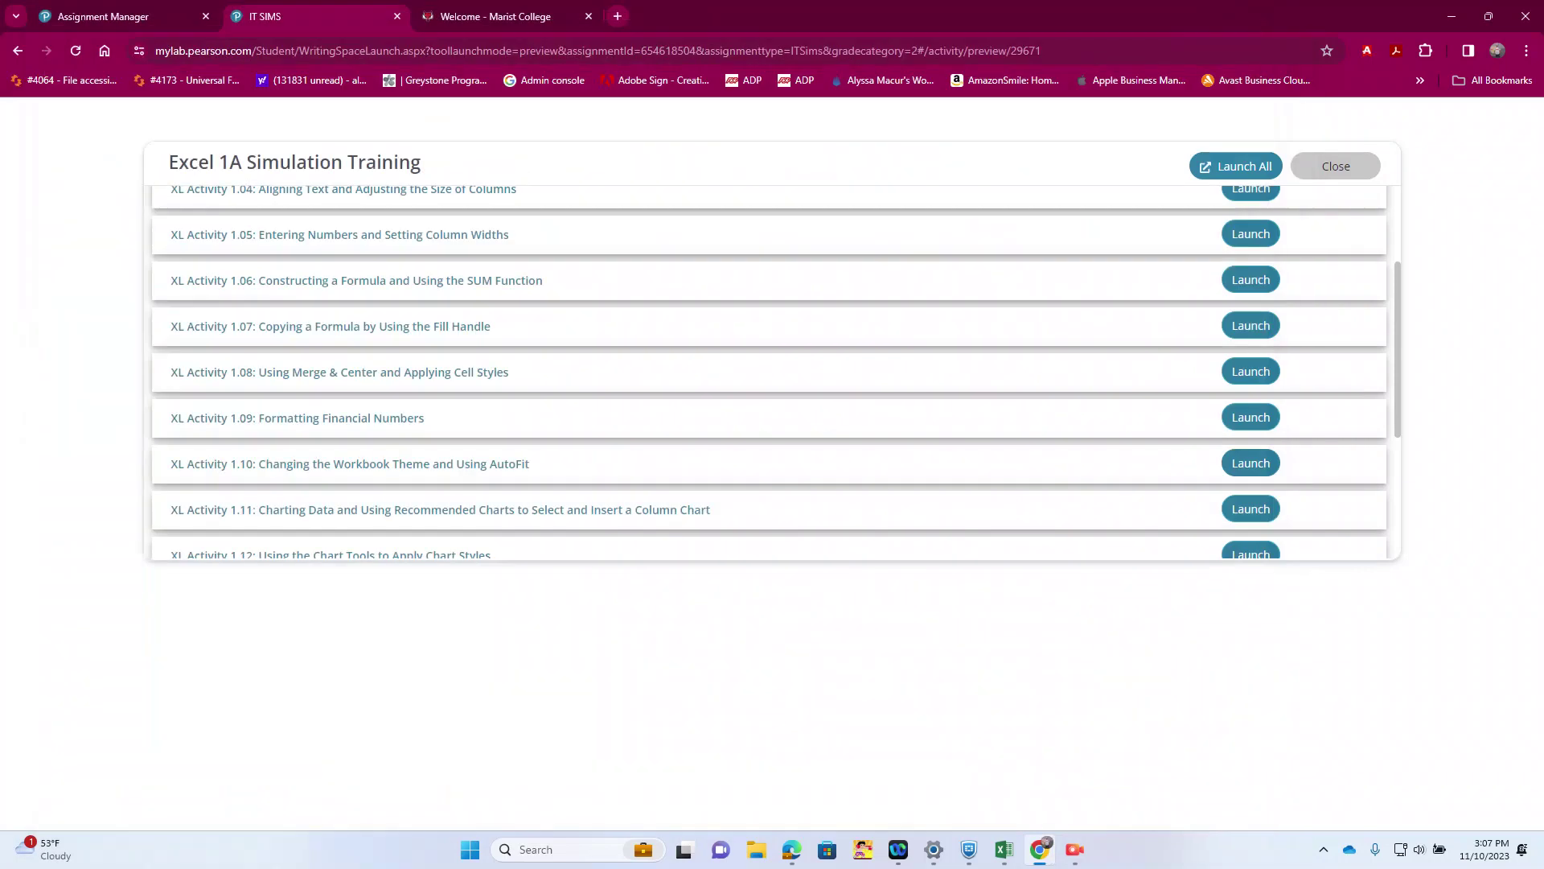
In XL Activity 1.11, insert the first recommended Clustered Column chart from the range A3:D7 and submit the activity.
left_click(1251, 508)
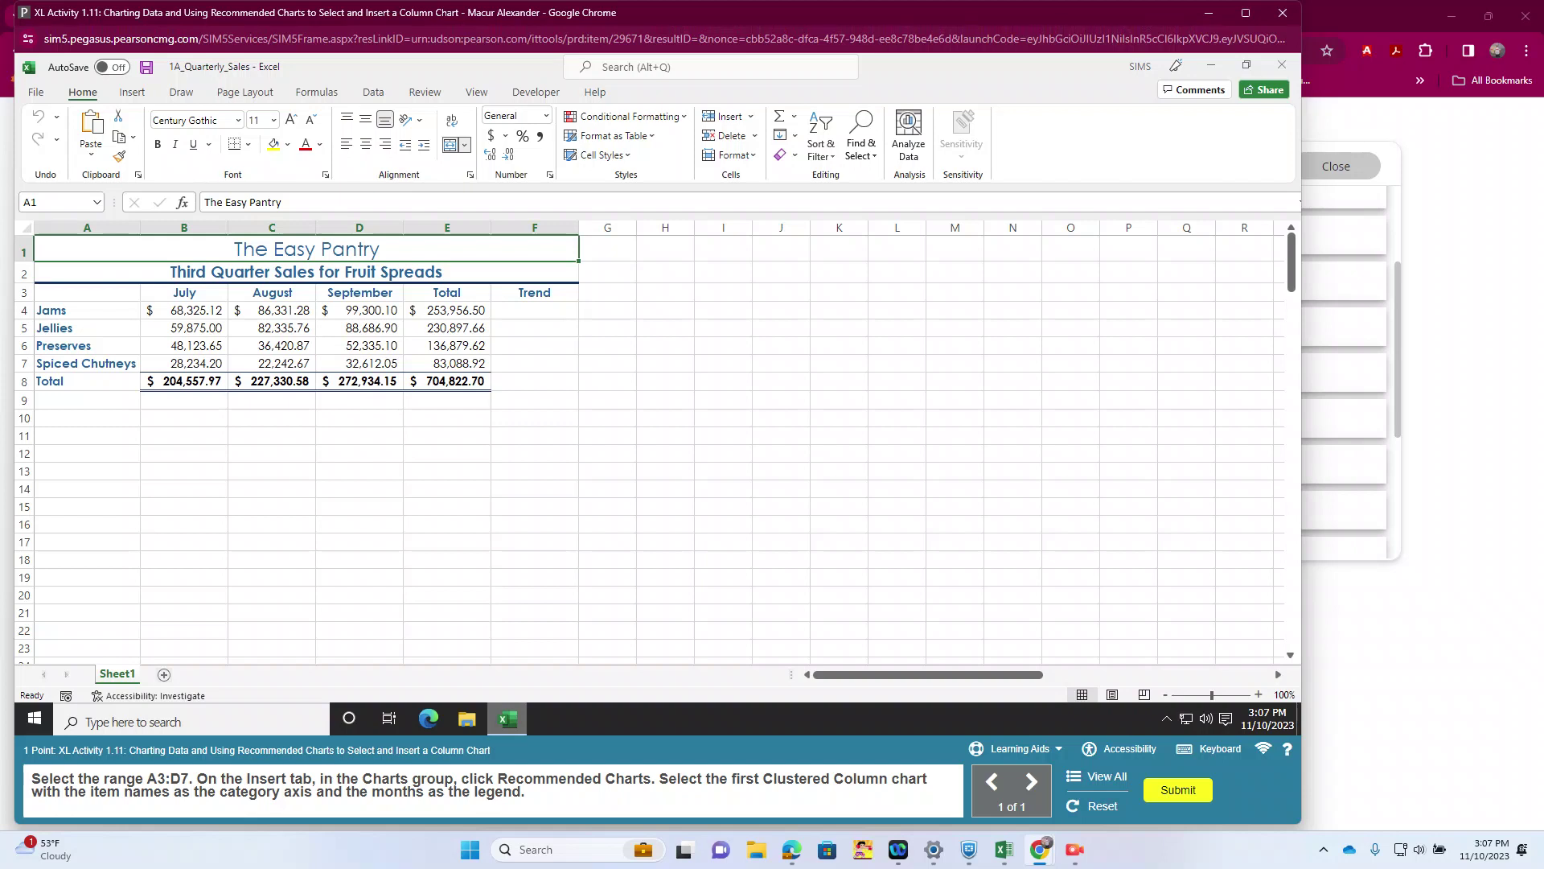
left_click(87, 293)
mouse_move(86, 292)
left_mouse_down()
mouse_move(359, 309)
mouse_move(360, 363)
left_mouse_up()
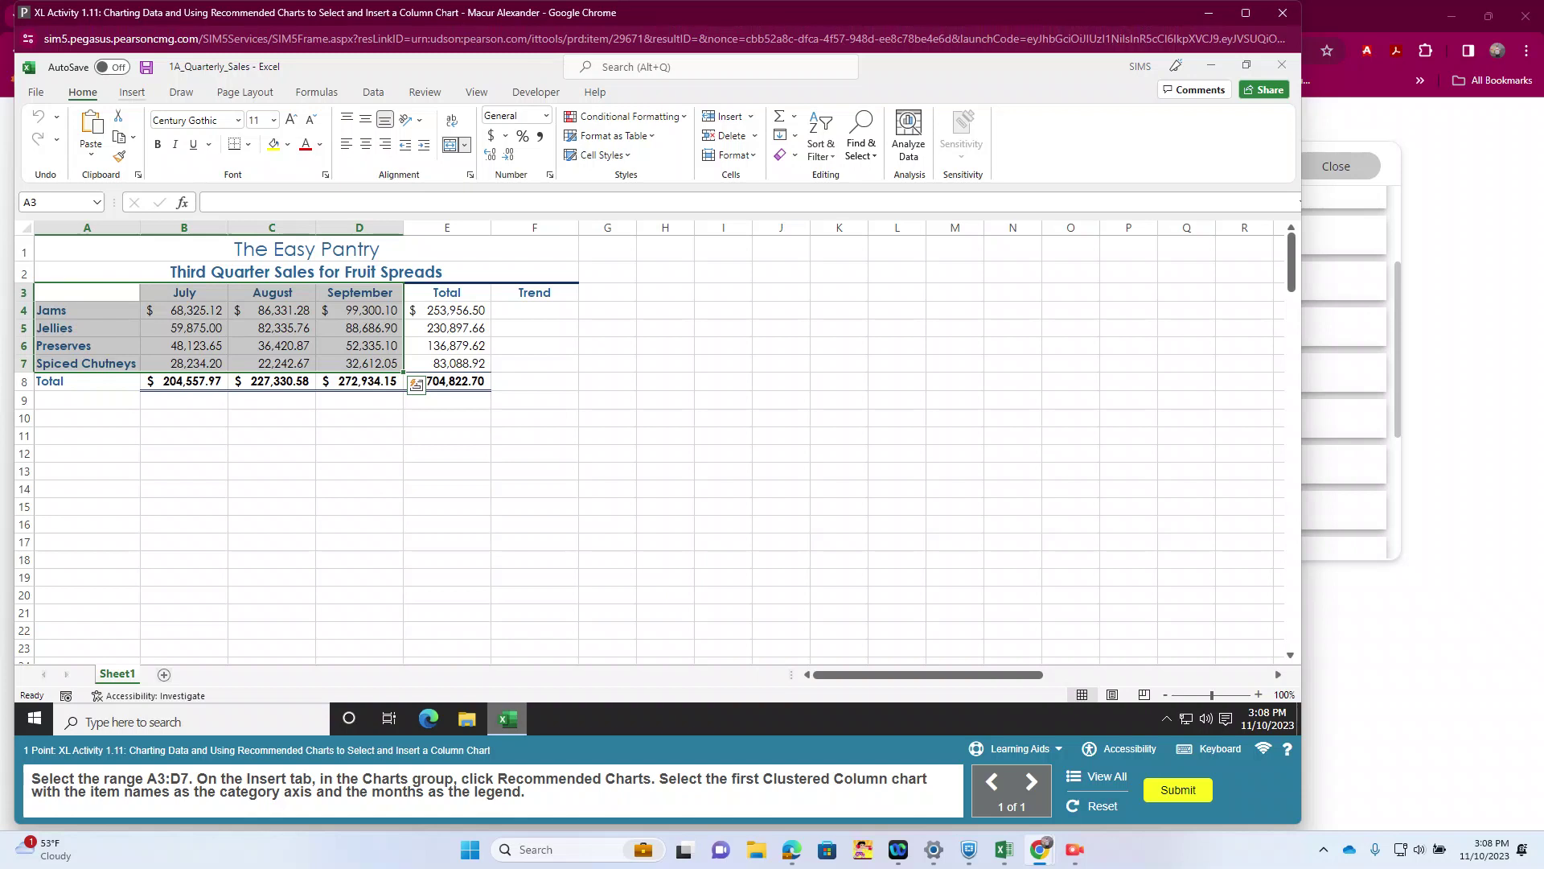
left_click(131, 93)
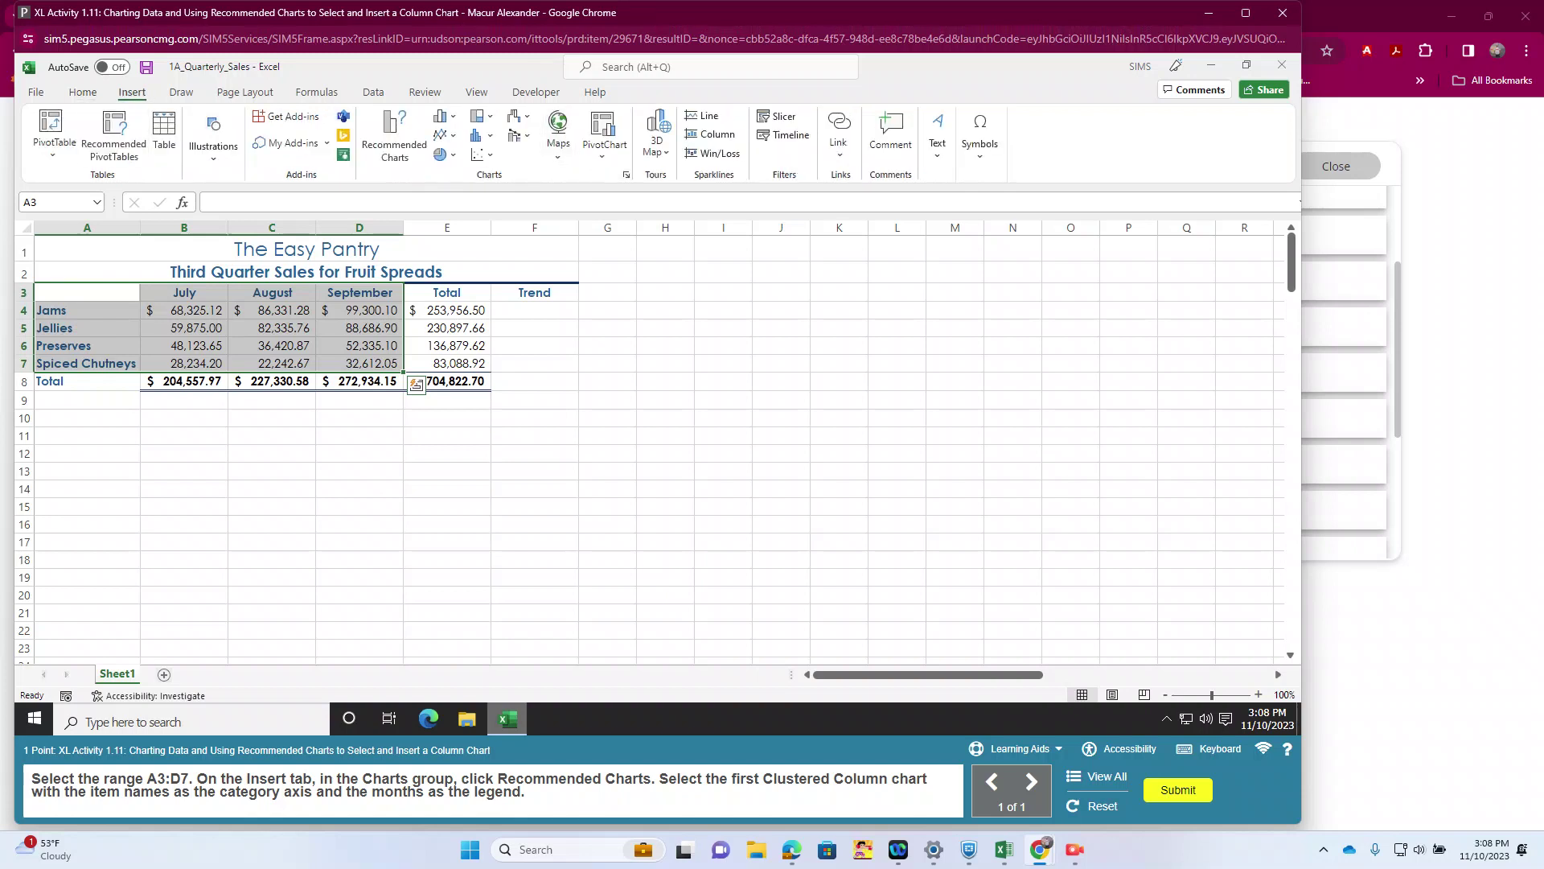
left_click(394, 135)
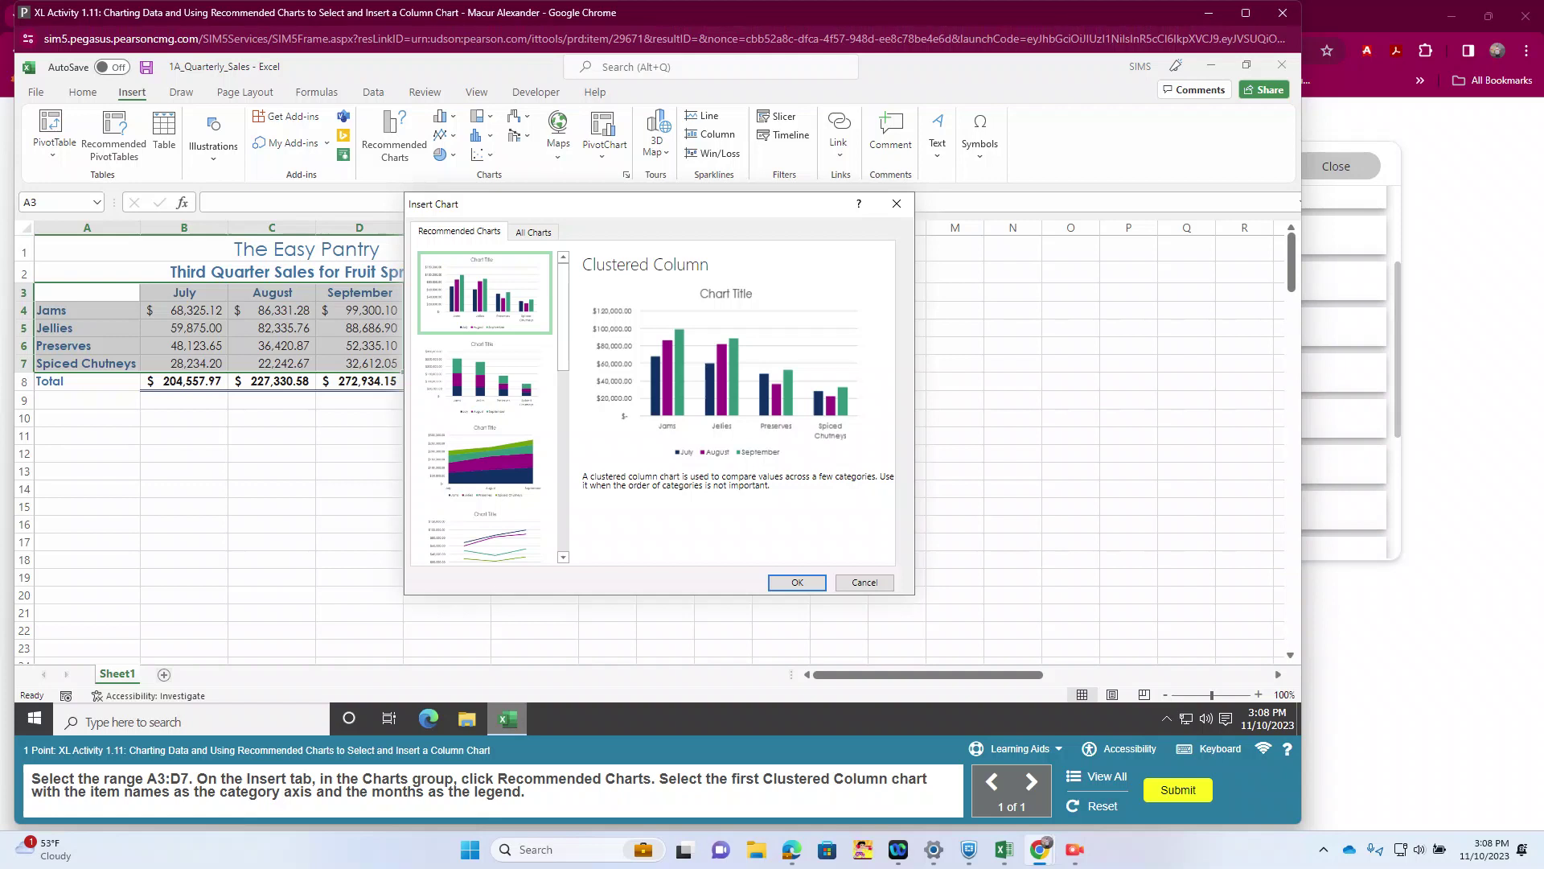
left_click(797, 583)
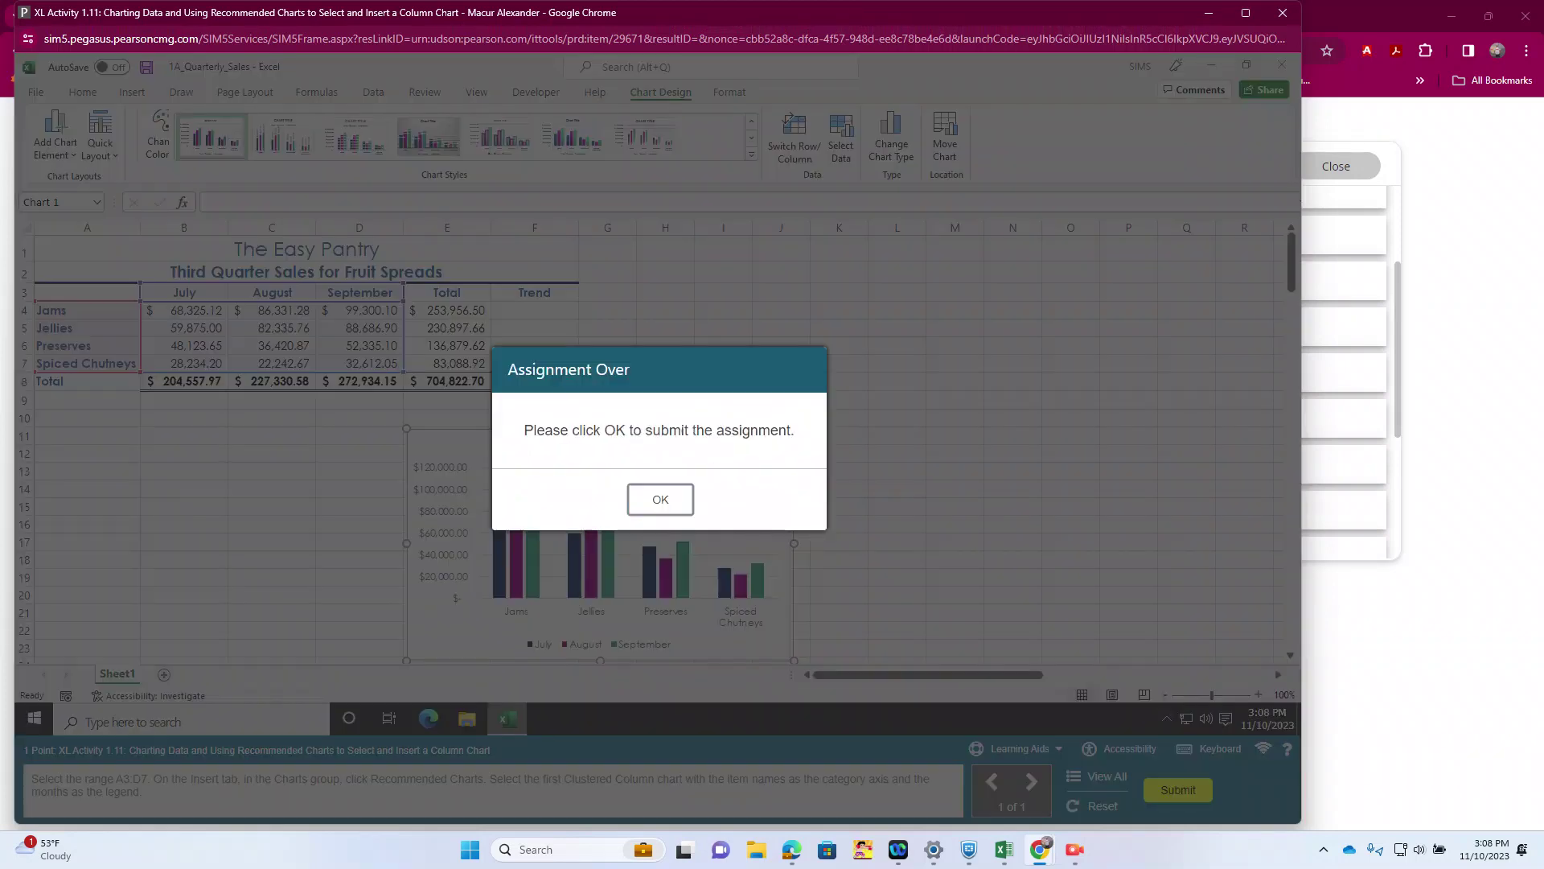
left_click(660, 498)
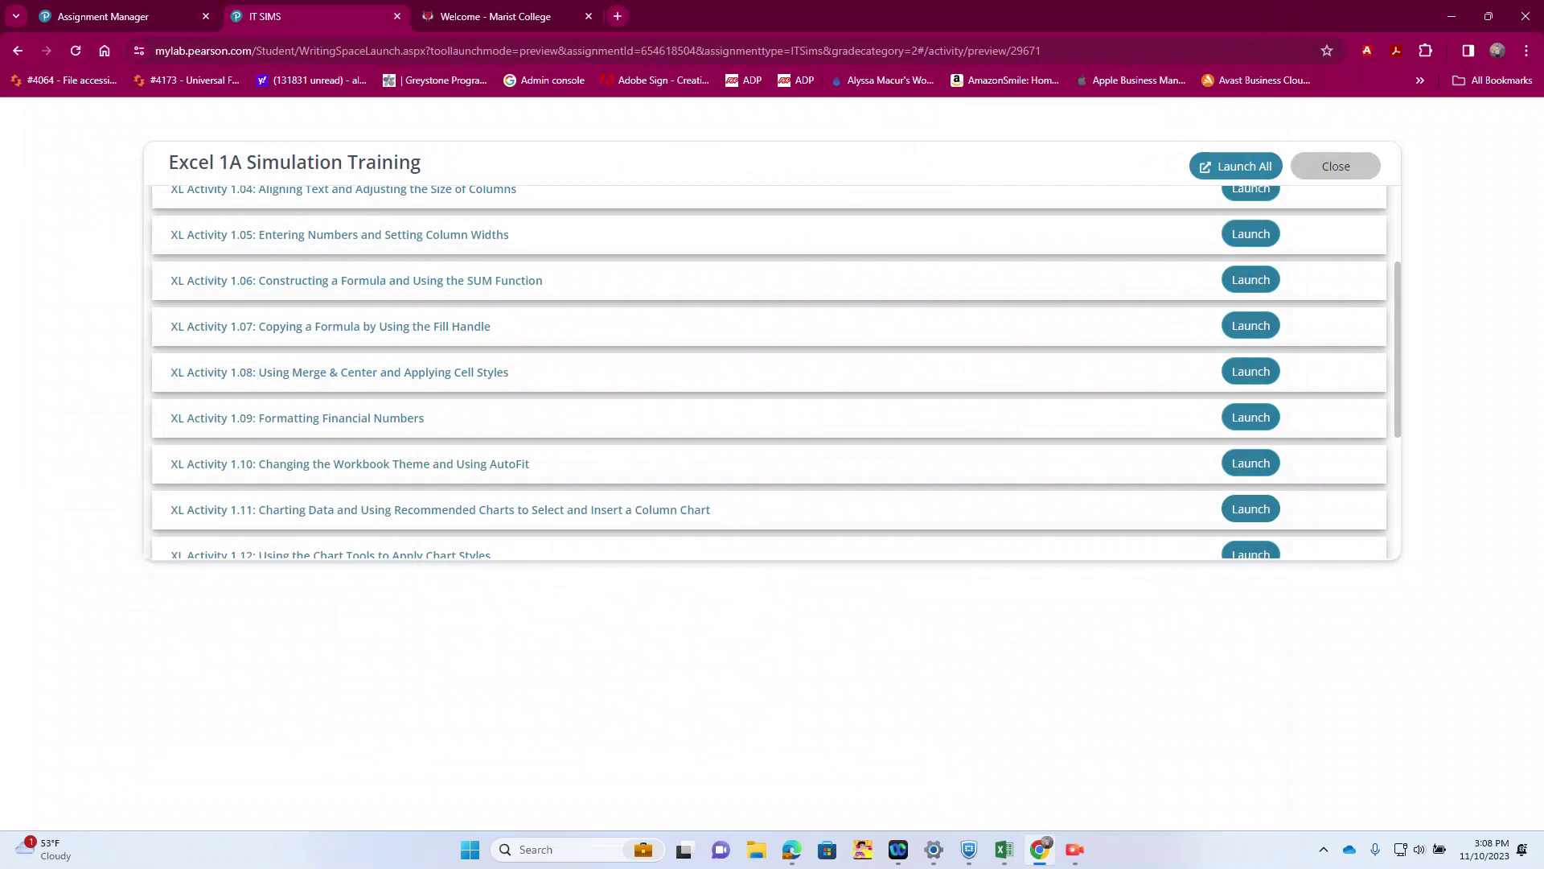
Launch XL Activity 1.12 and replace the placeholder chart title with "Third Quarter Sales for Fruit Spreads".
scroll(768, 373, "down", 1)
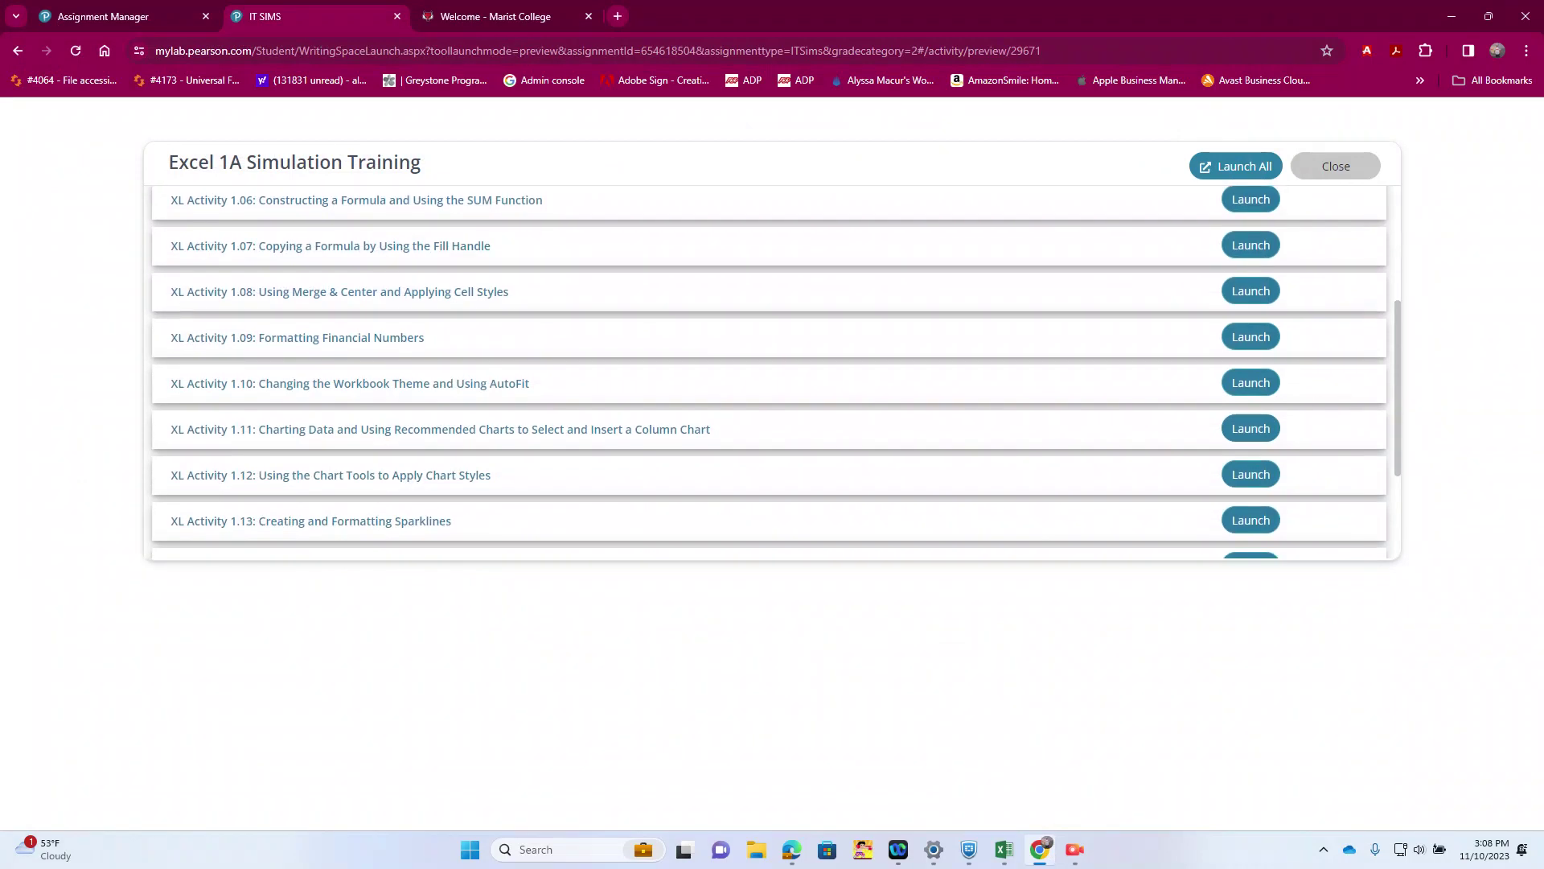
left_click(1250, 474)
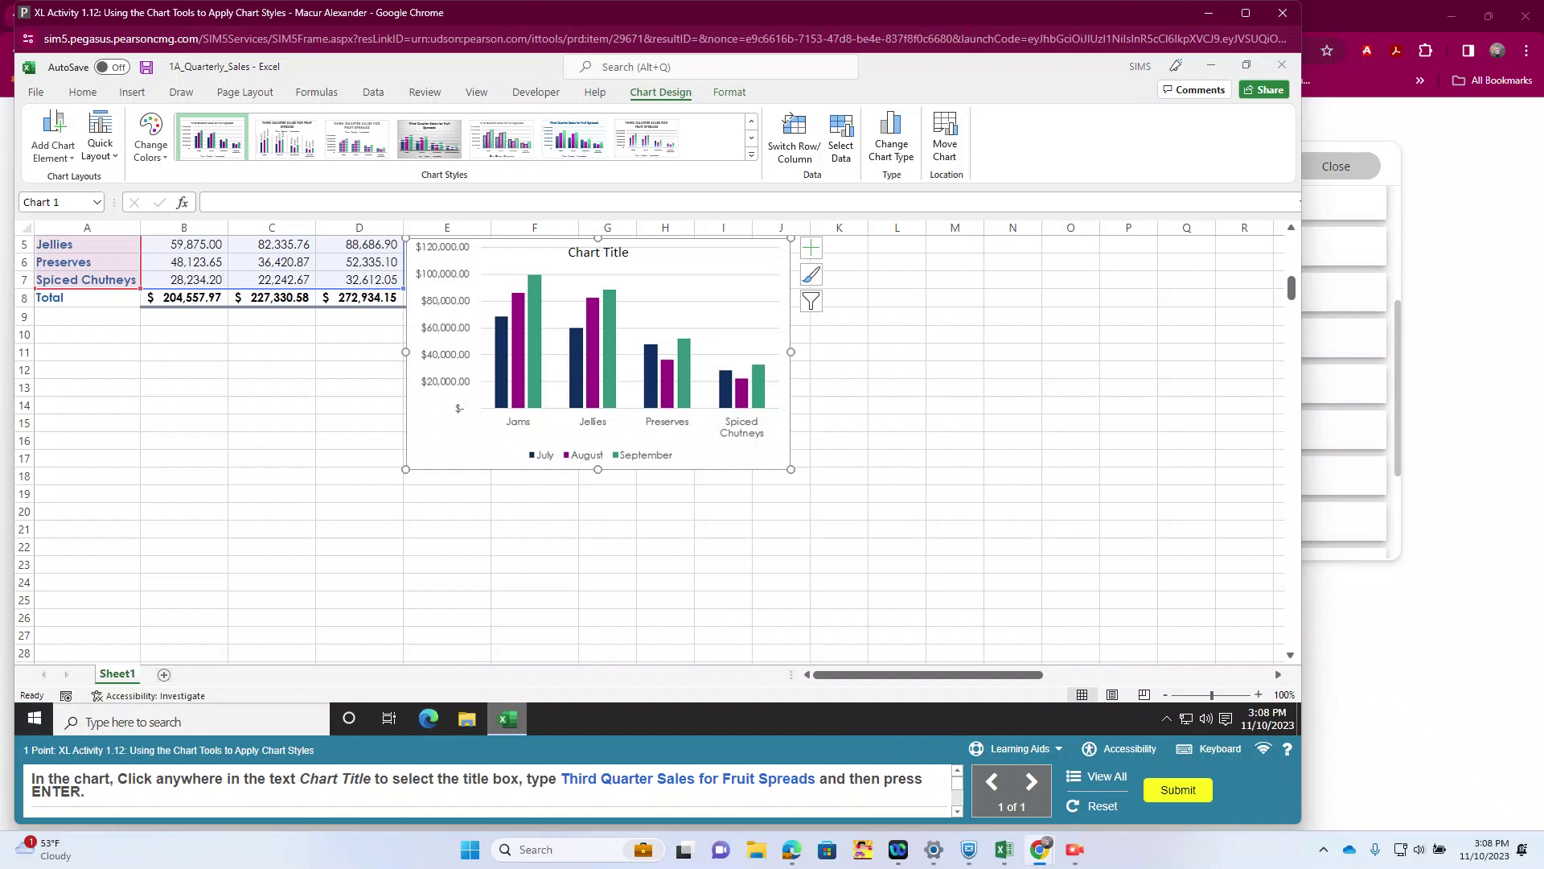
left_click(598, 252)
left_click_drag(629, 251, 567, 252)
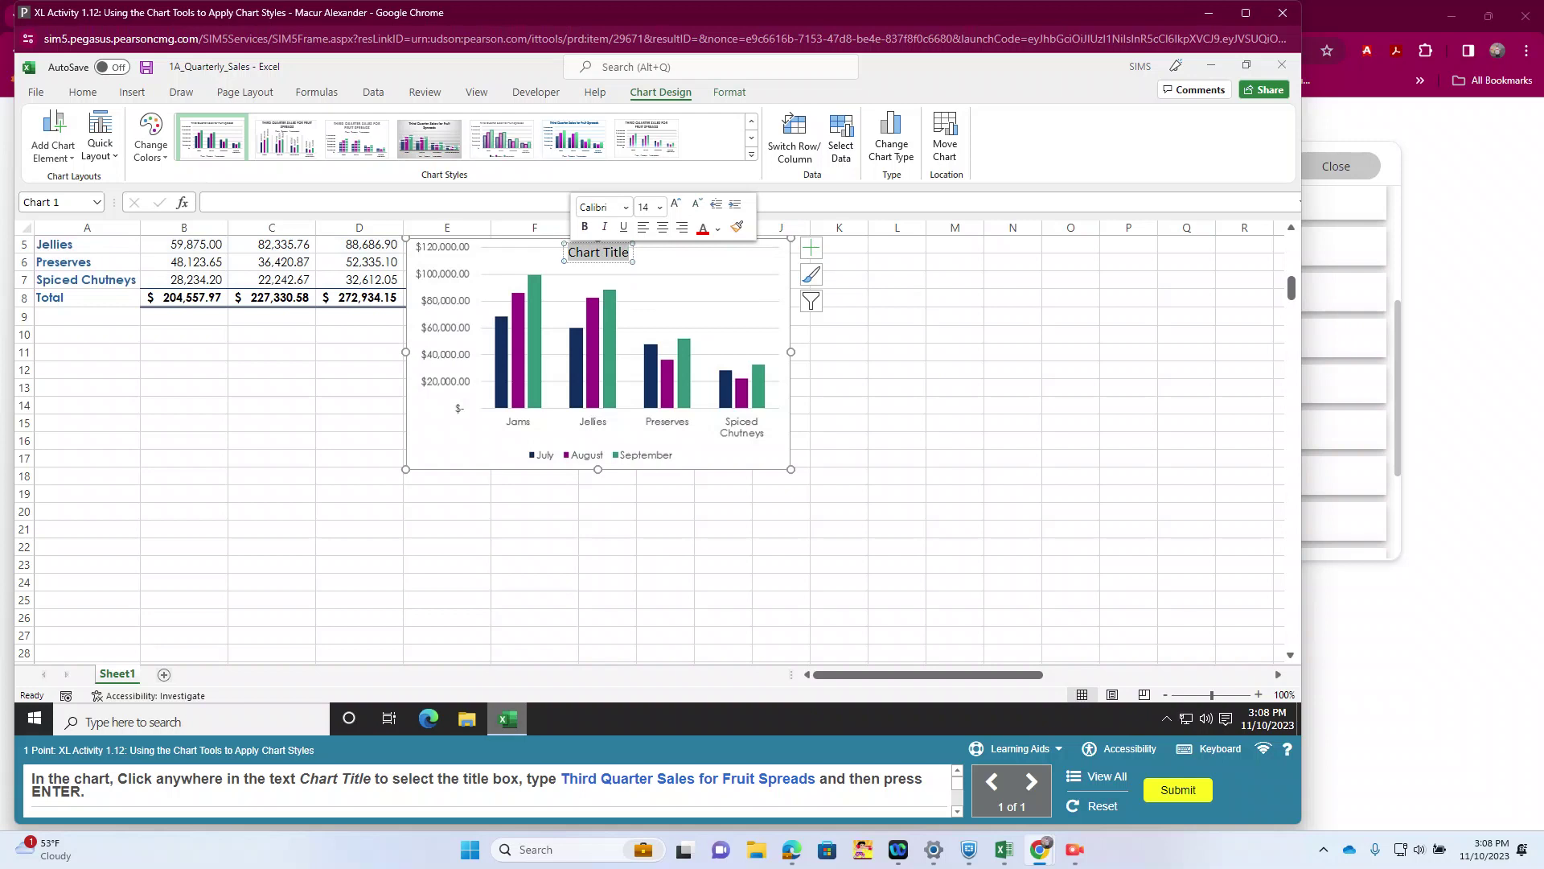
type("Third ")
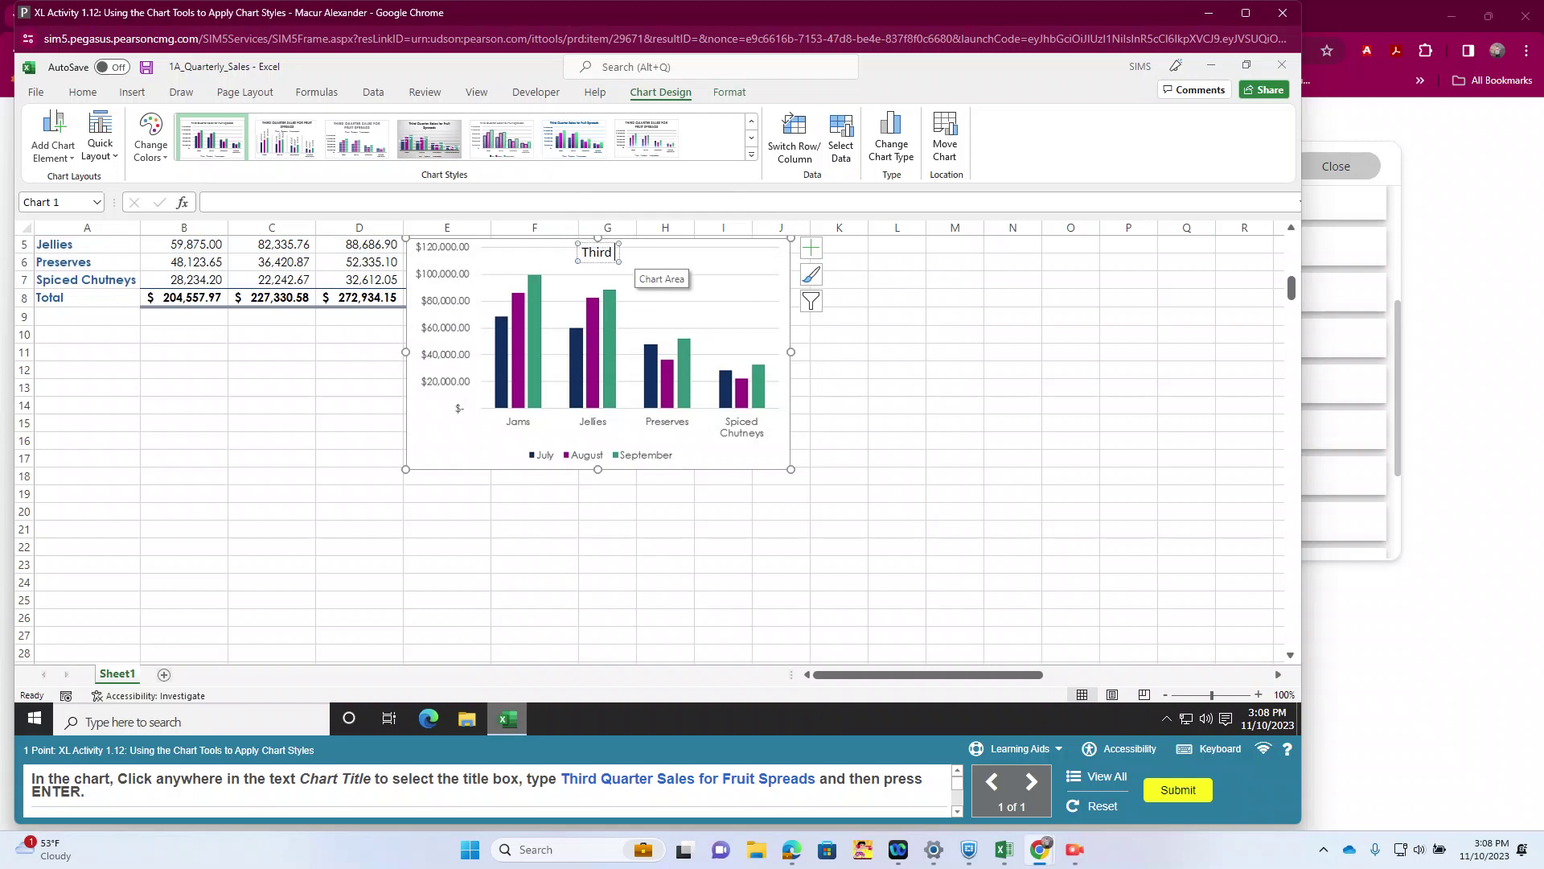
type("Quart")
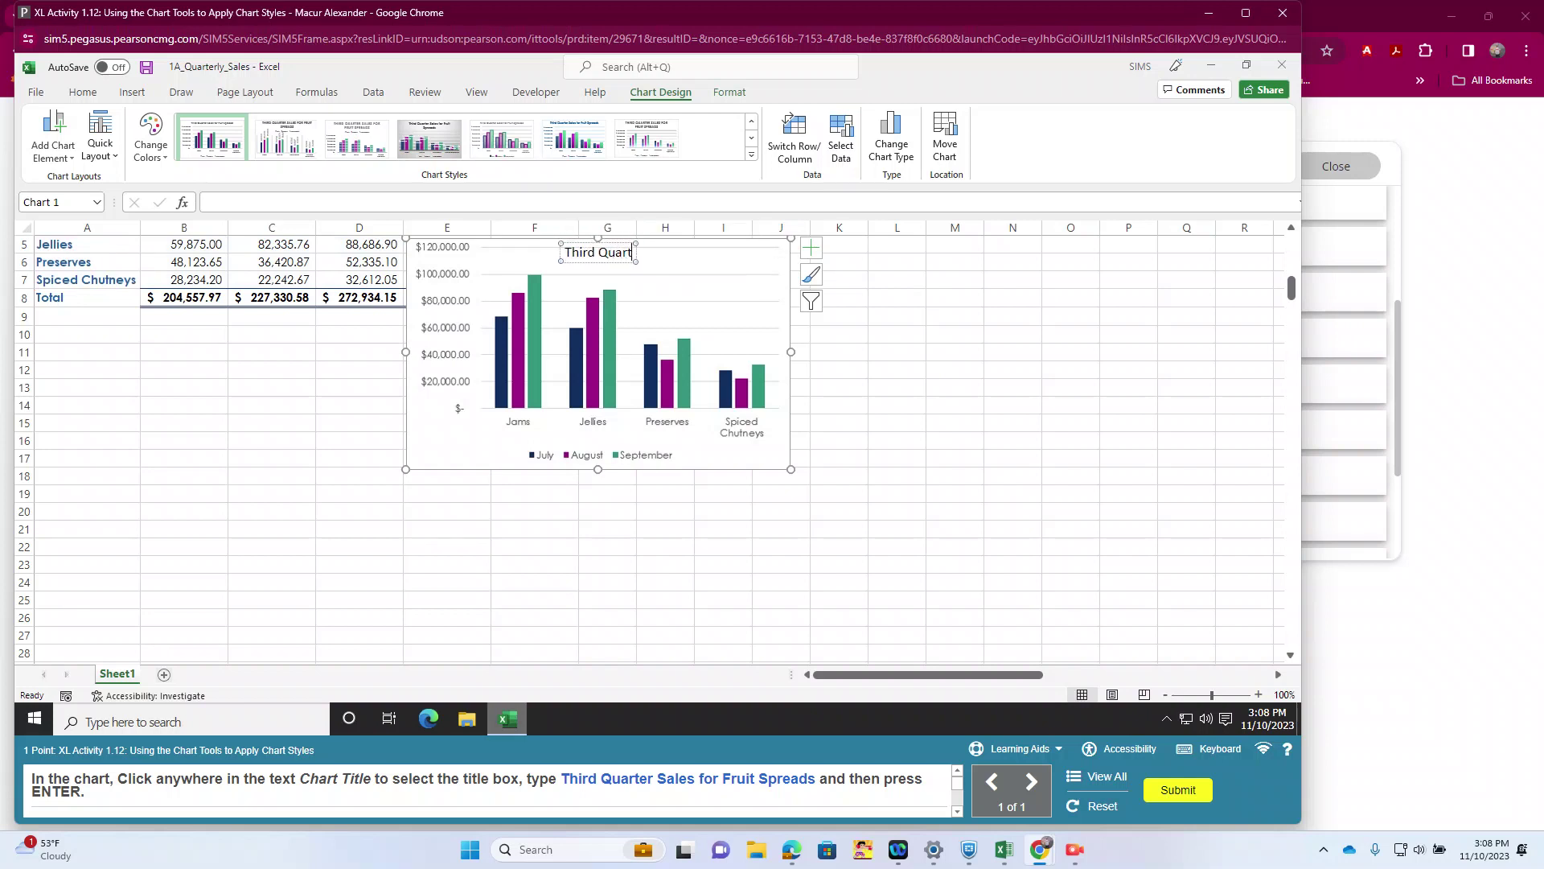
type("er Sale")
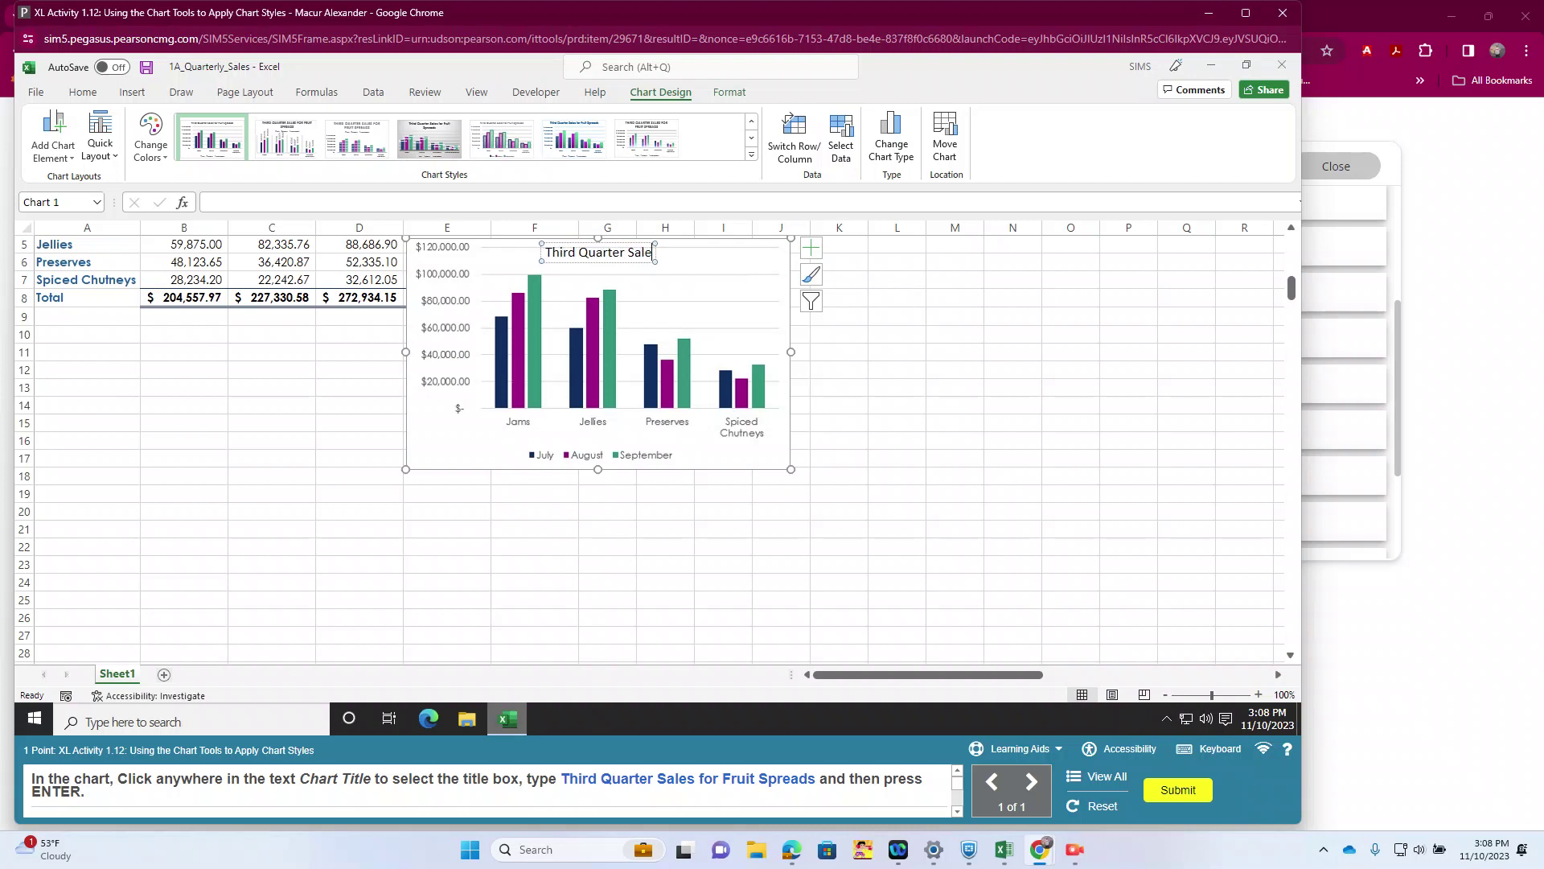
type("s for")
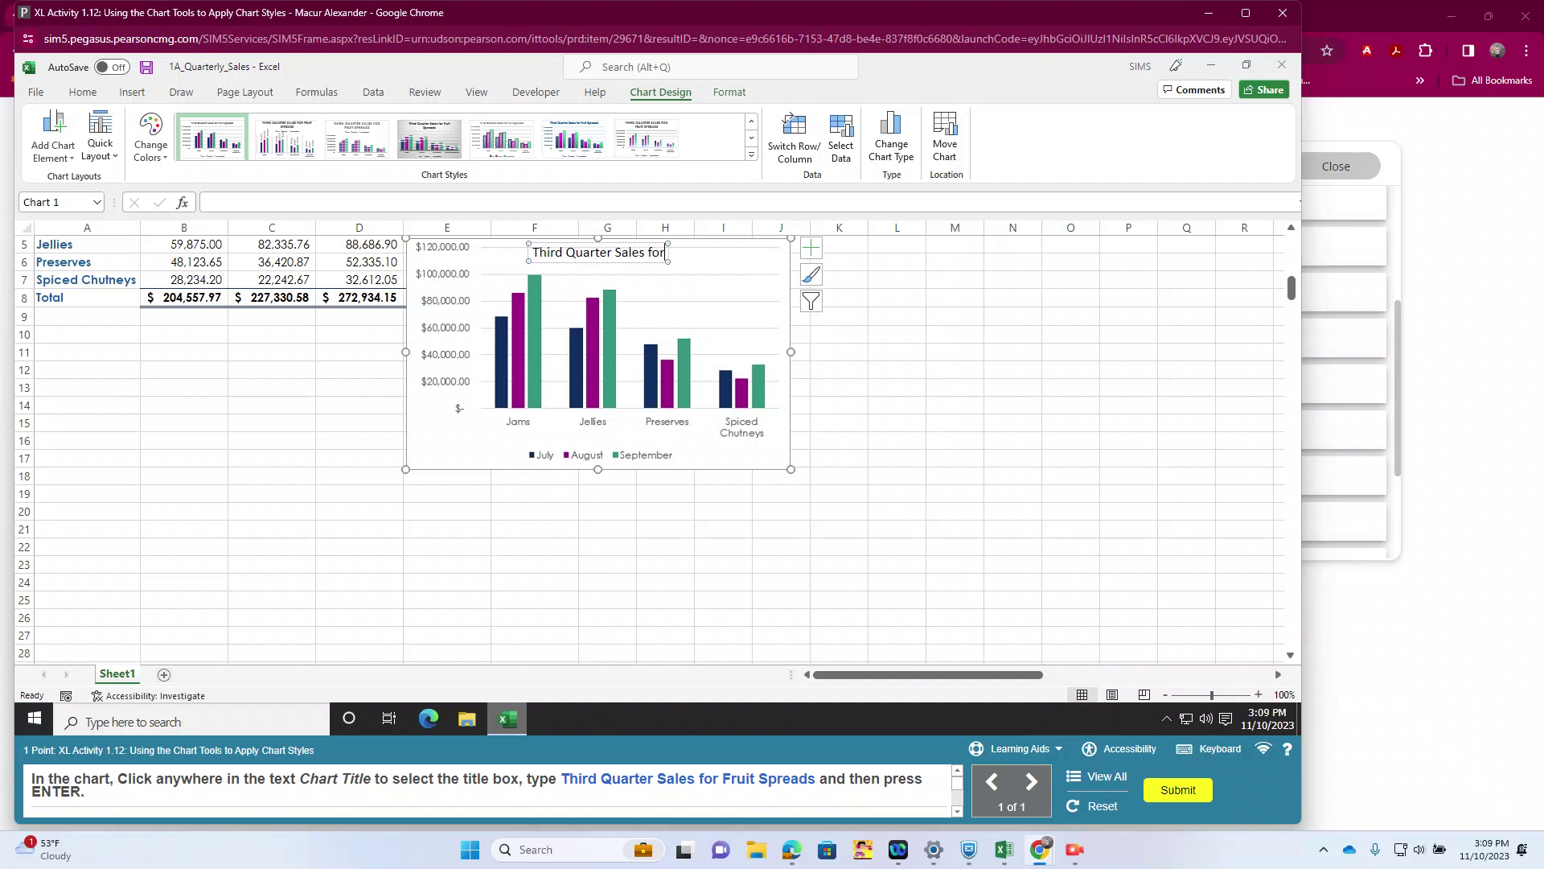
type(" Fruit ")
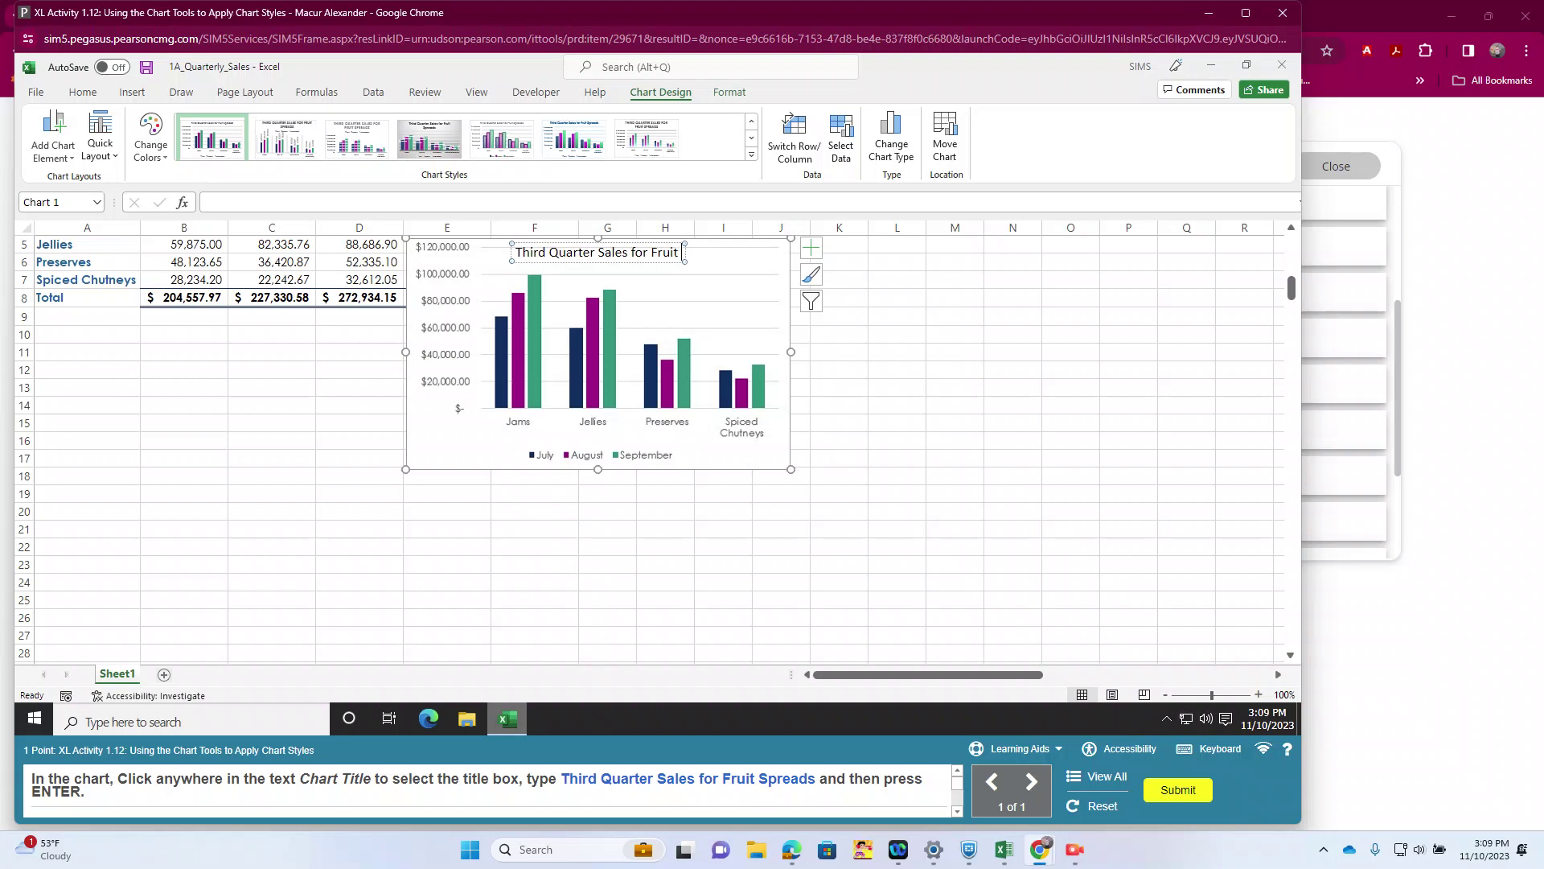
type("Spreads")
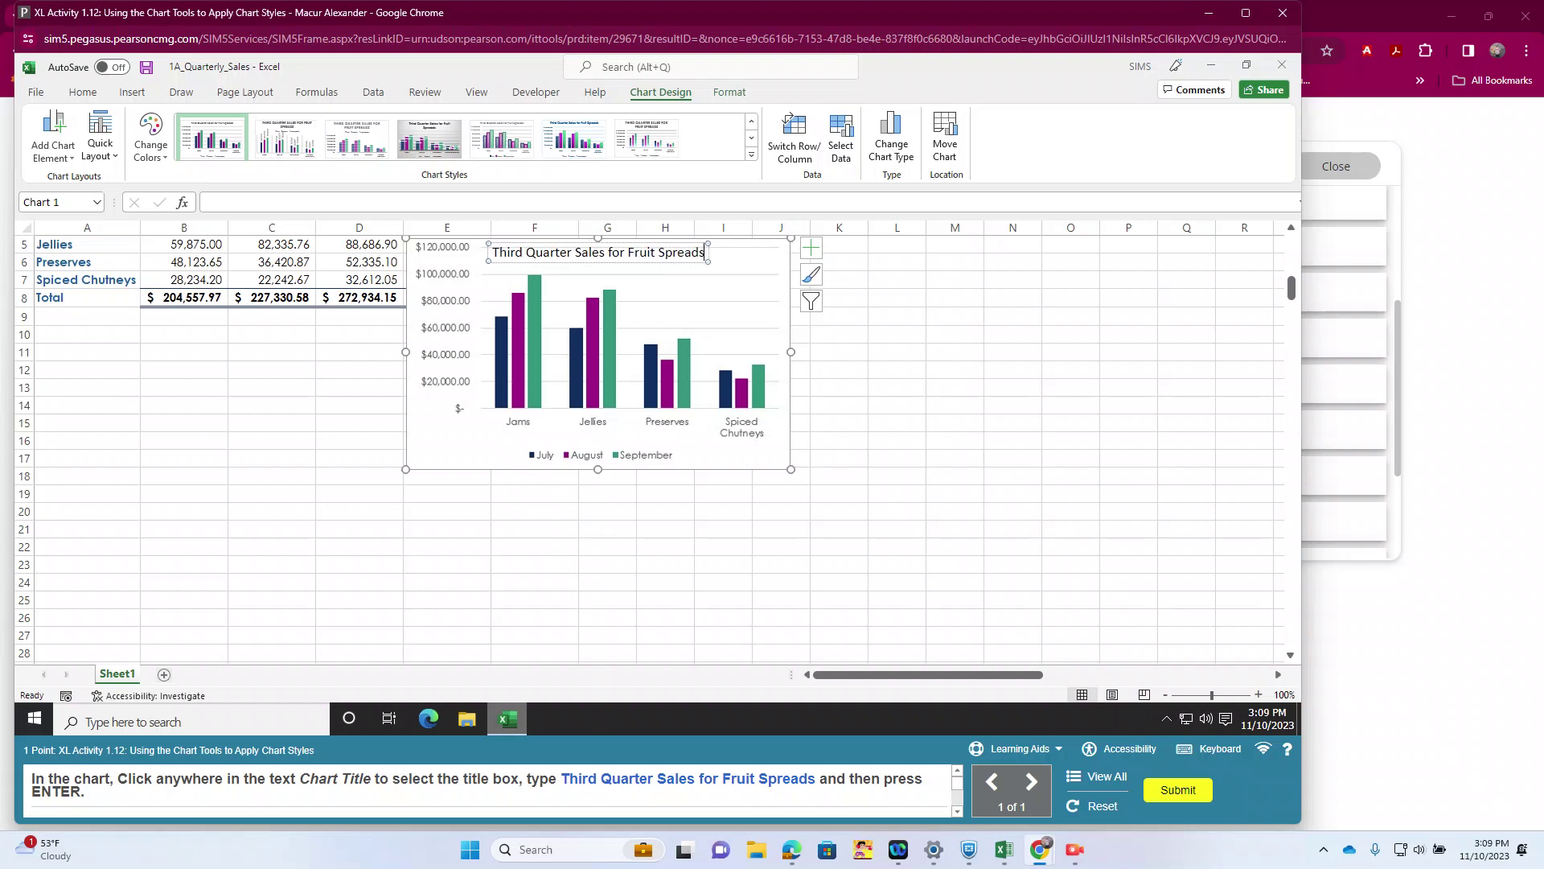
key("Return")
key("Return")
Clear the chart title text and re-enter it as "Third Quarter Sales for Fruit Spreads".
key("BackSpace")
key("BackSpace")
key("BackSpace")
key("BackSpace")
key("BackSpace")
key("BackSpace")
key("BackSpace")
key("BackSpace")
key("BackSpace")
key("BackSpace")
key("BackSpace")
key("BackSpace")
key("BackSpace")
key("BackSpace")
key("BackSpace")
key("BackSpace")
key("BackSpace")
key("BackSpace")
key("BackSpace")
key("BackSpace")
key("BackSpace")
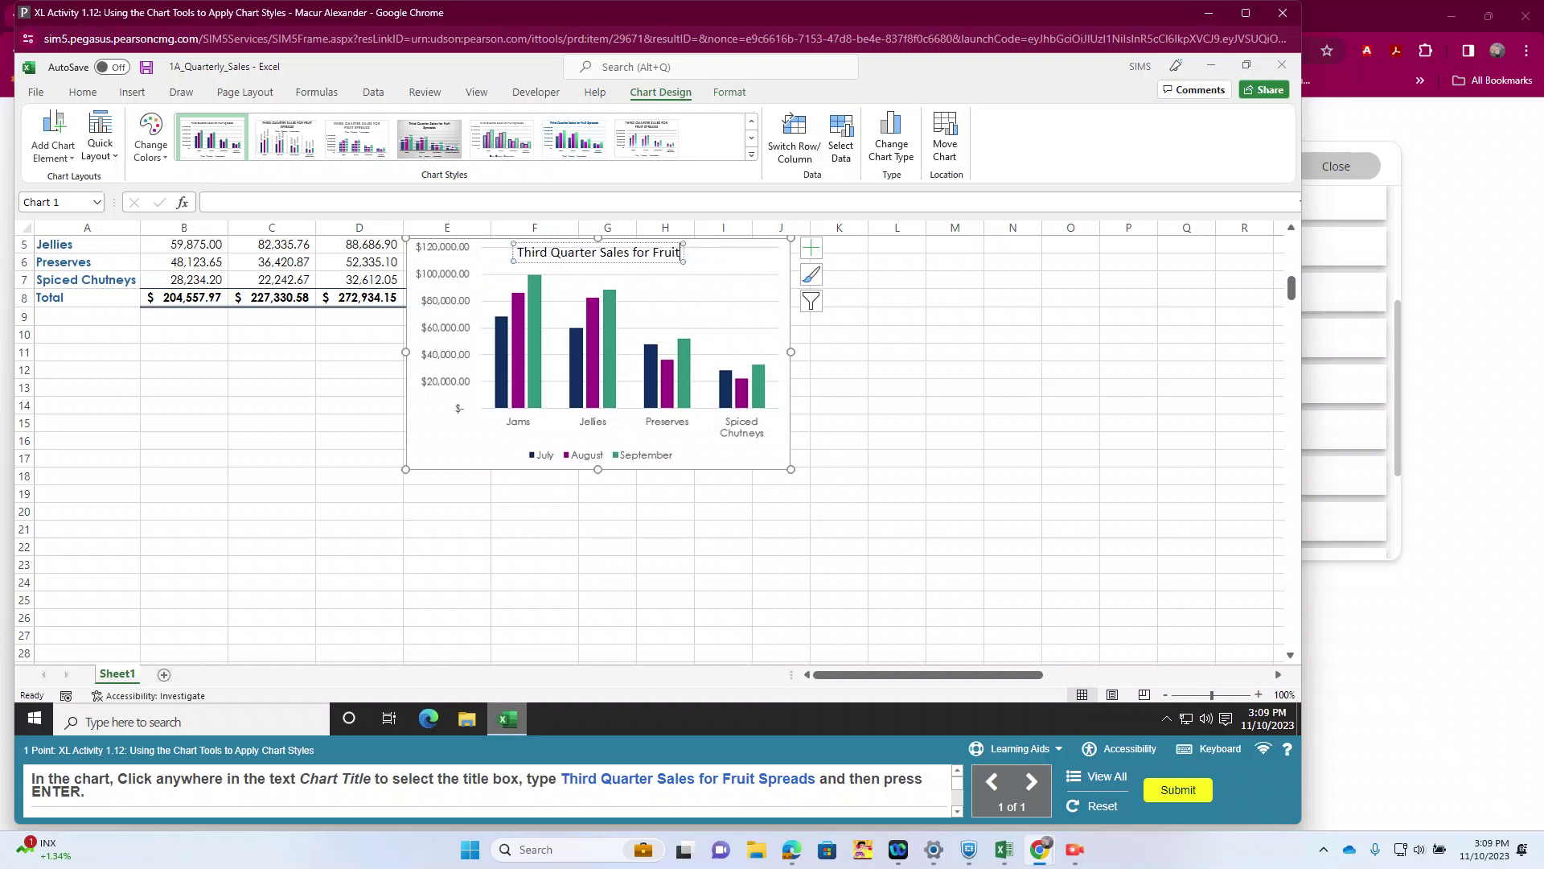
key("BackSpace")
key("BackSpace")
key("BackSpace")
key("BackSpace")
key("BackSpace")
key("BackSpace")
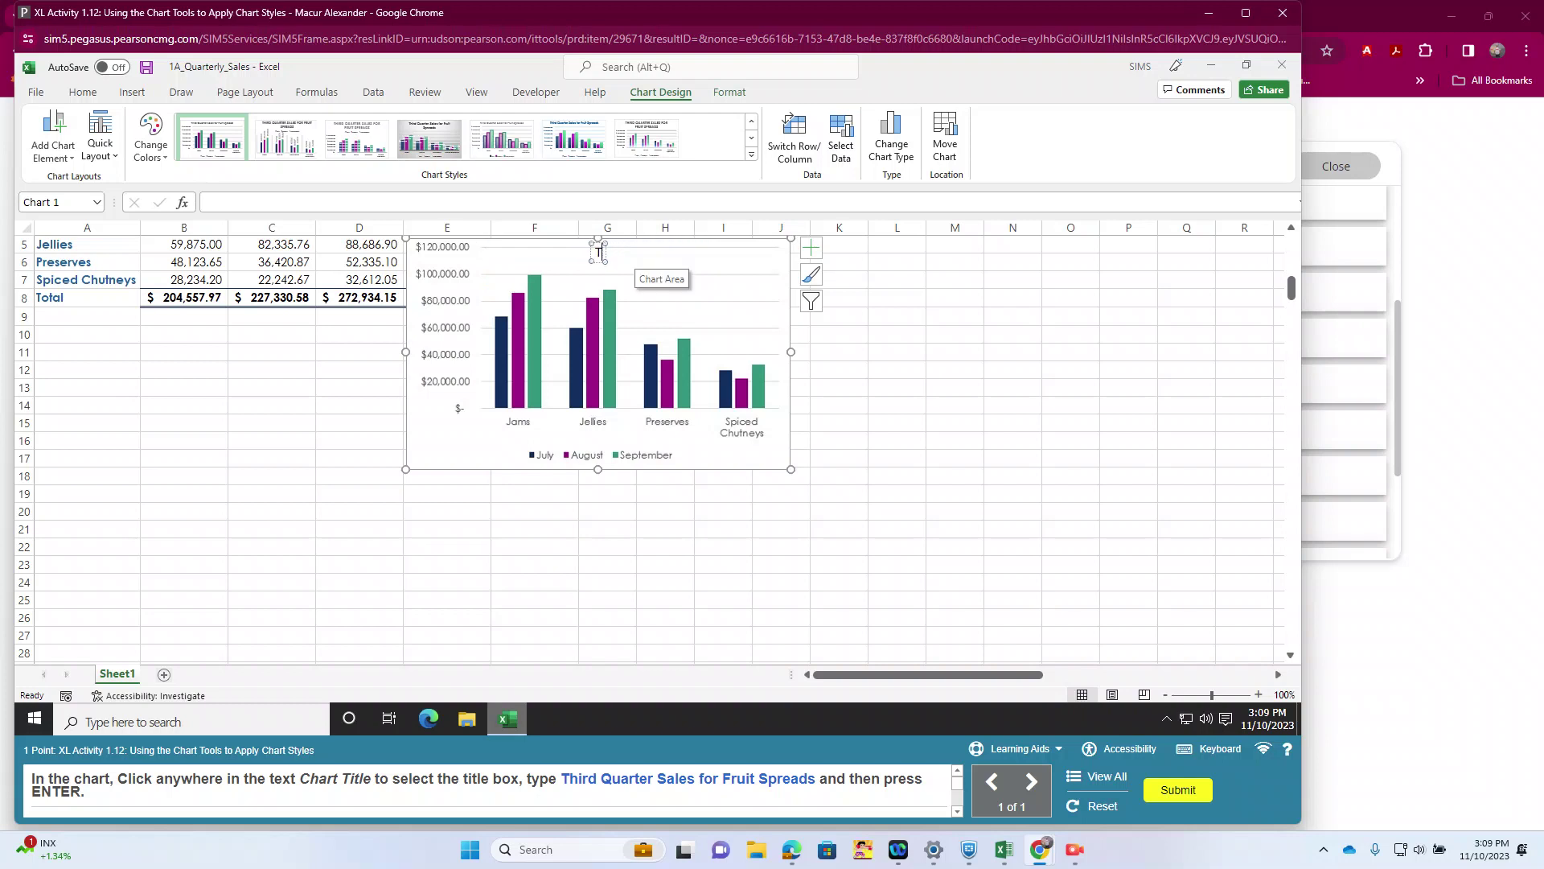
type("Third Quarter Sales for Fruit Spreads")
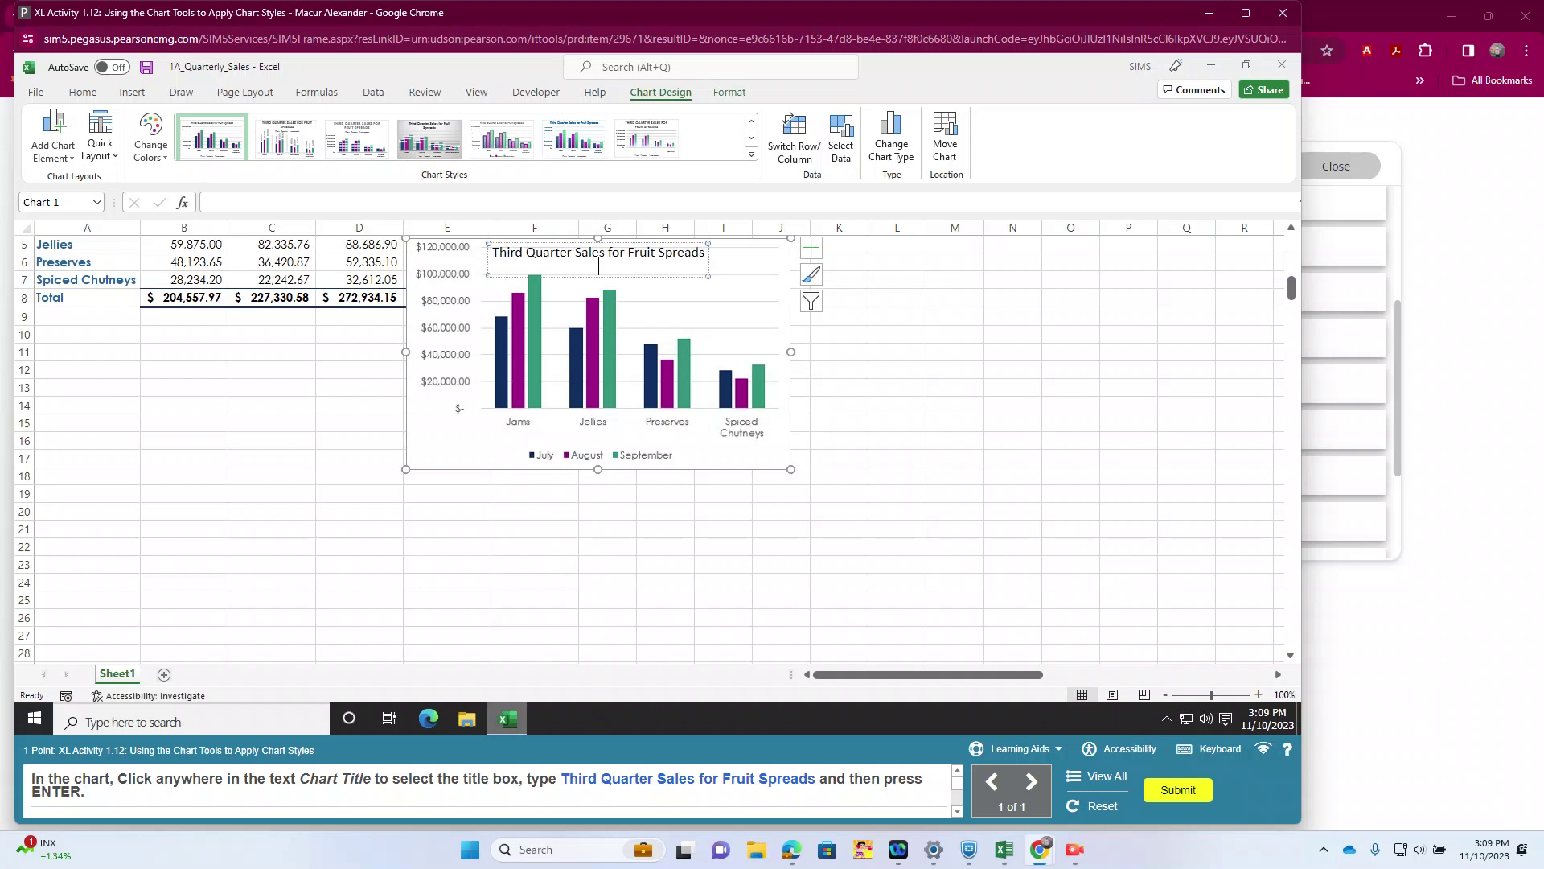
Remove the extra line breaks after the chart title text and reset the activity.
key("Return")
key("Return")
key("Return")
key("BackSpace")
key("BackSpace")
left_click(1104, 806)
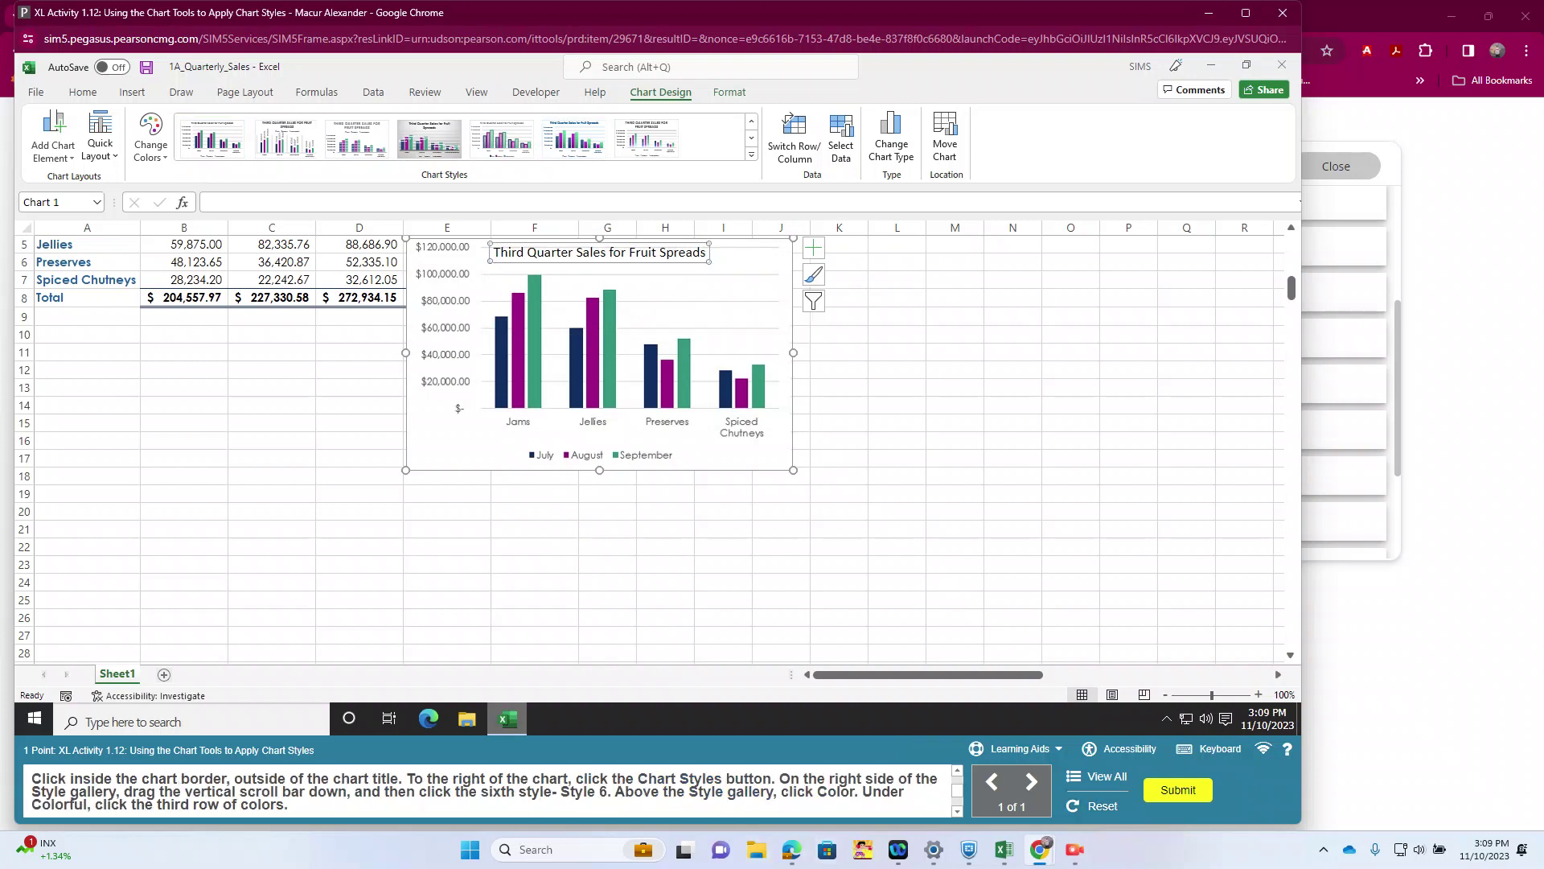
Apply chart Style 6 and the Colorful Palette 3 color scheme to the column chart.
left_click(728, 320)
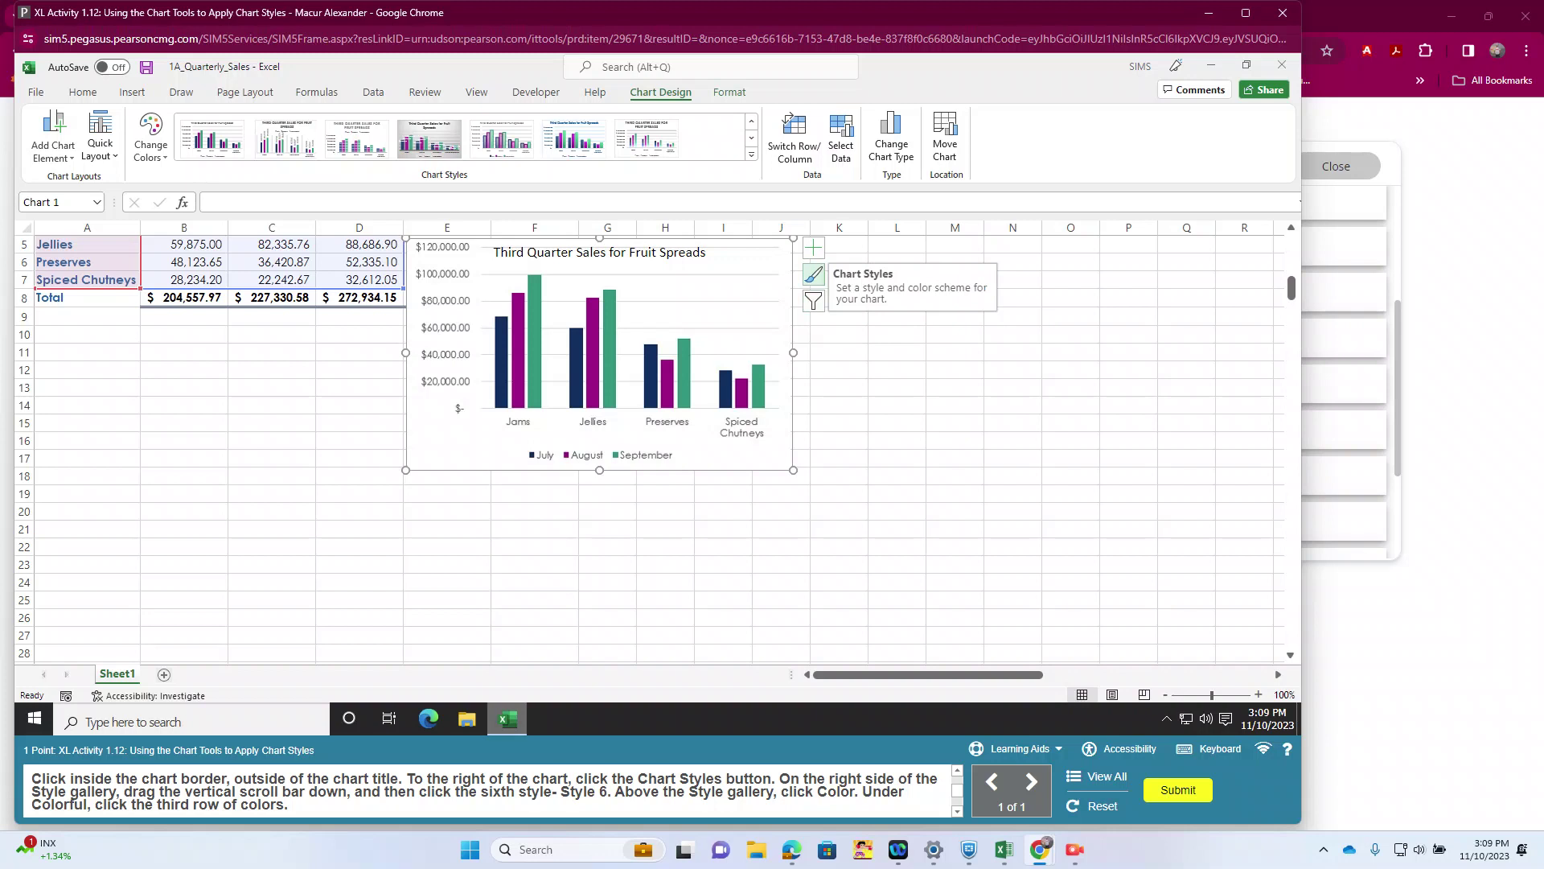
left_click(813, 275)
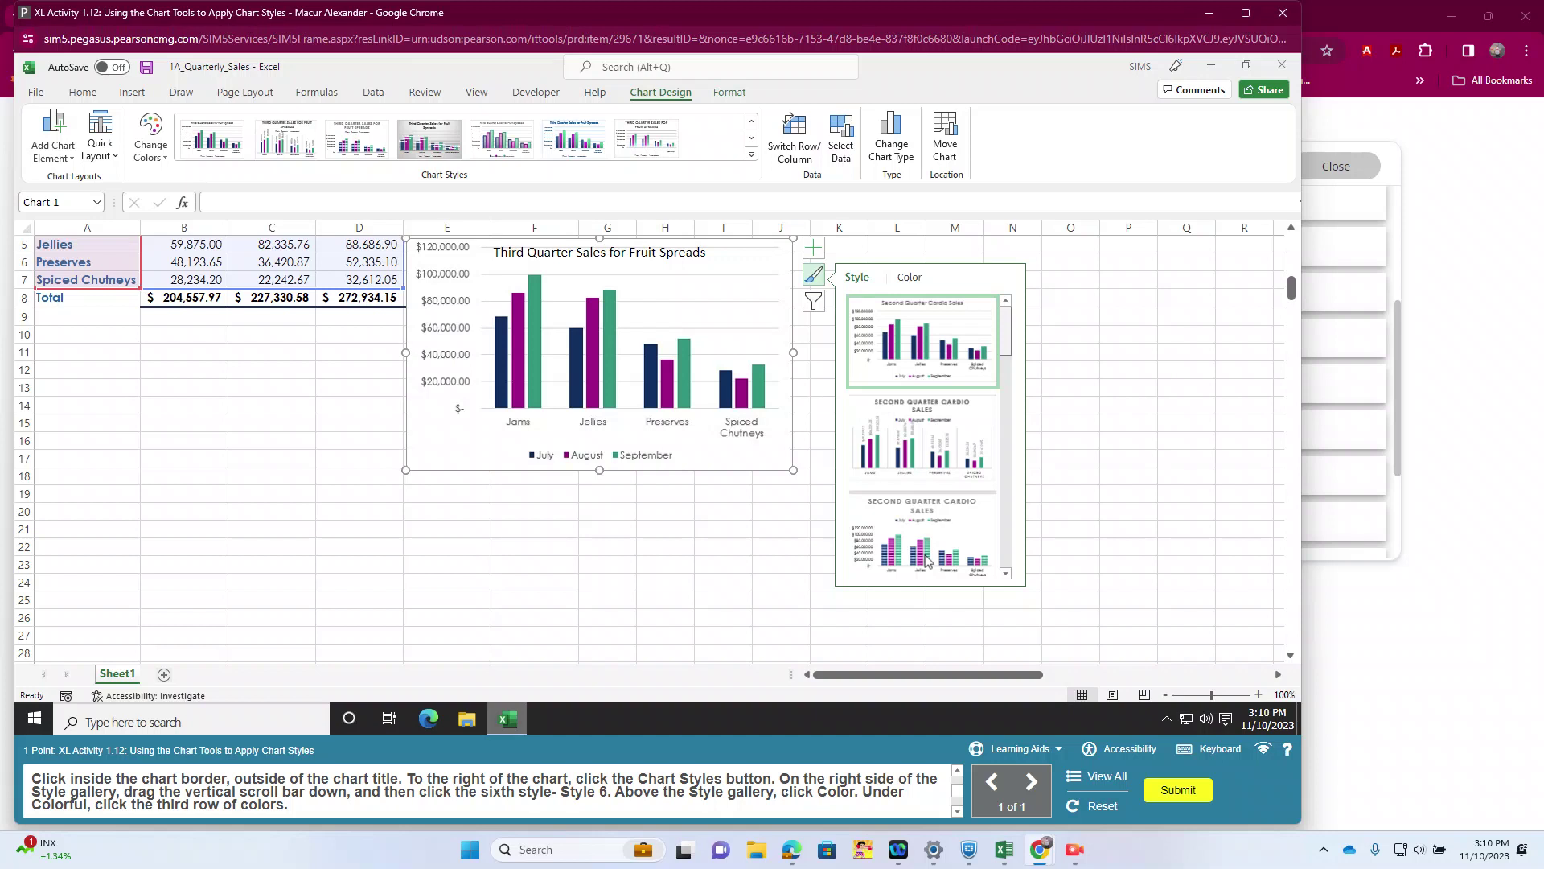
scroll(926, 560, "down", 5)
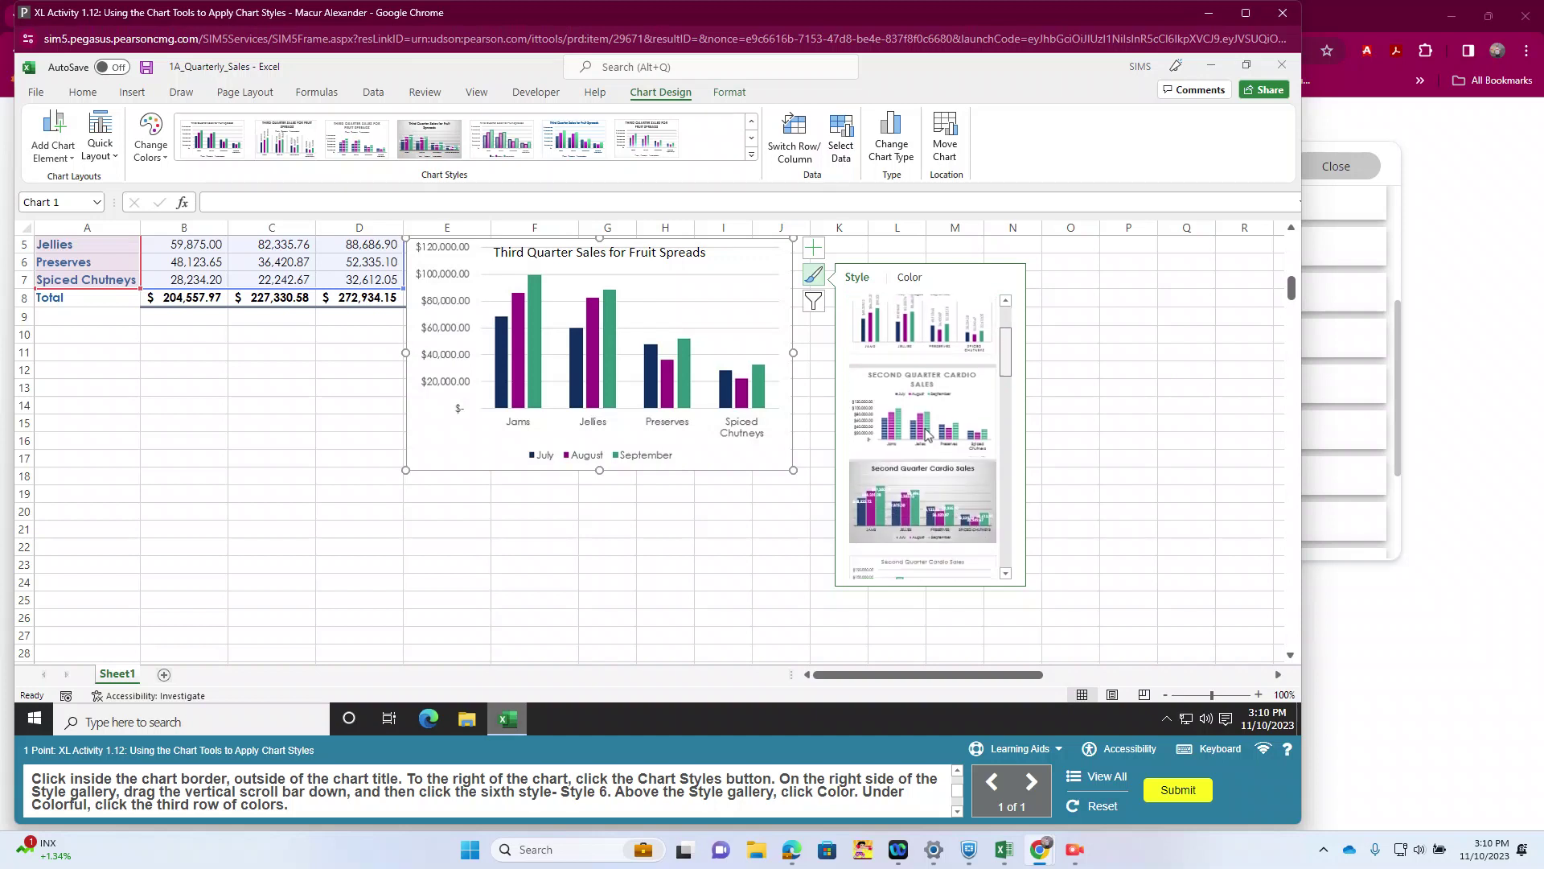
scroll(928, 297, "down", 3)
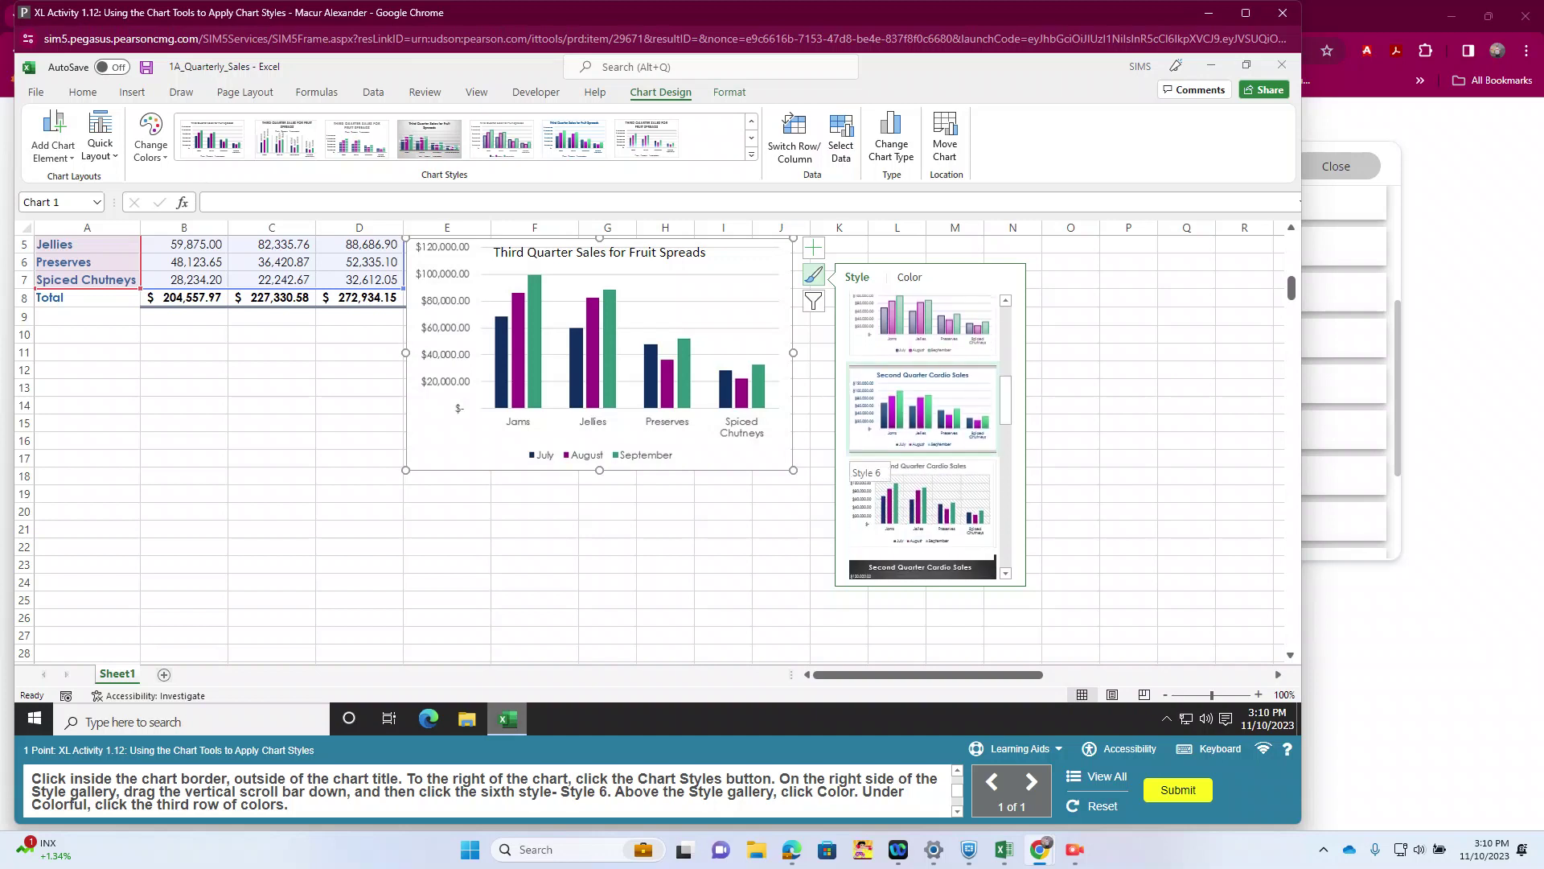
left_click(922, 409)
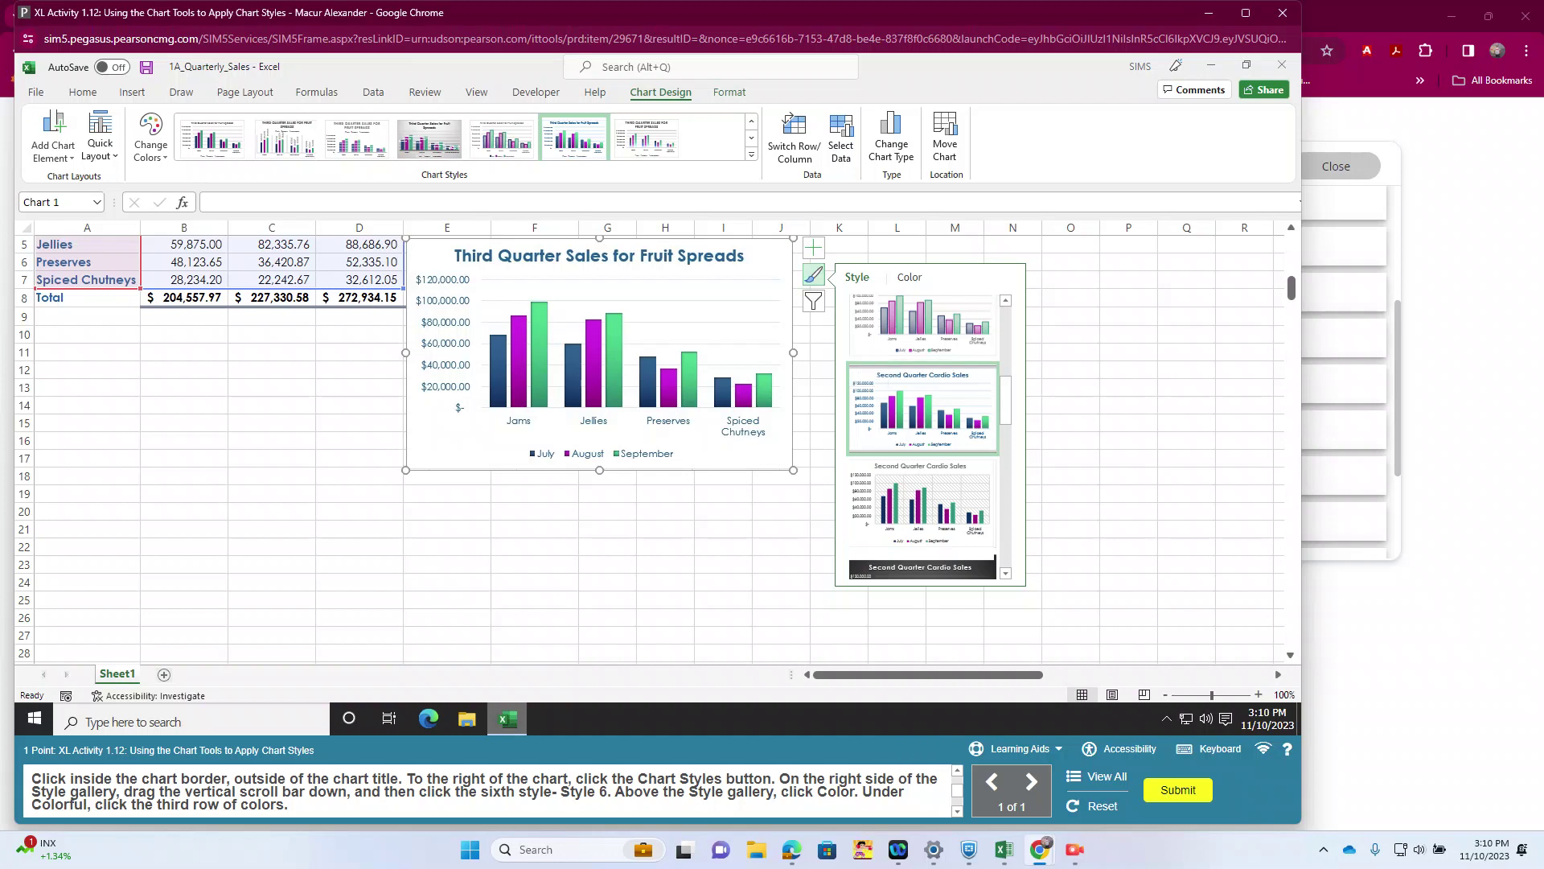
left_click(909, 277)
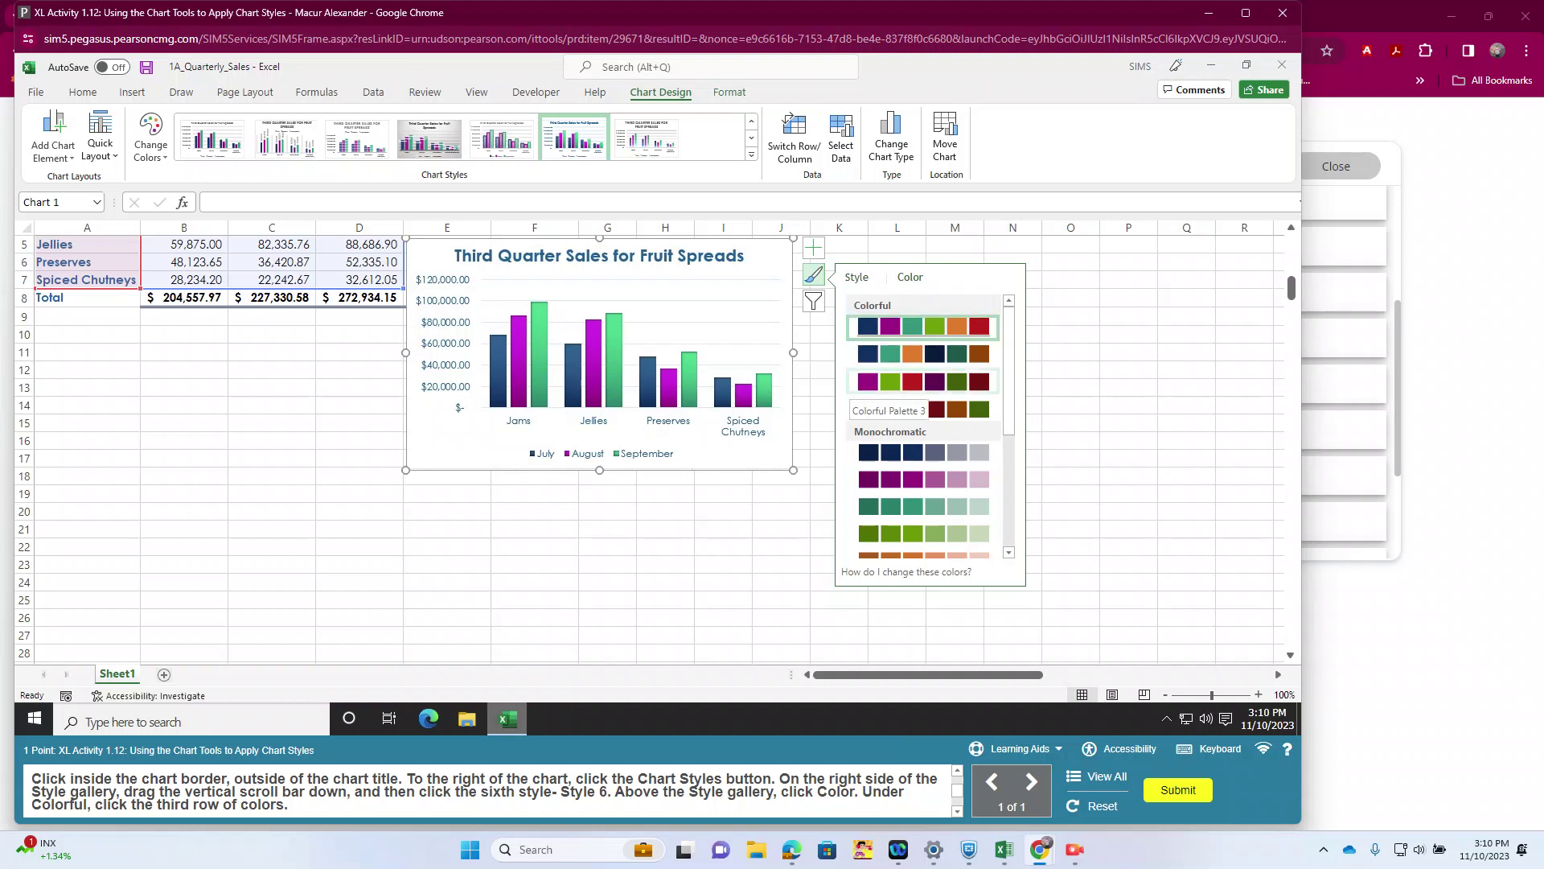
left_click(869, 381)
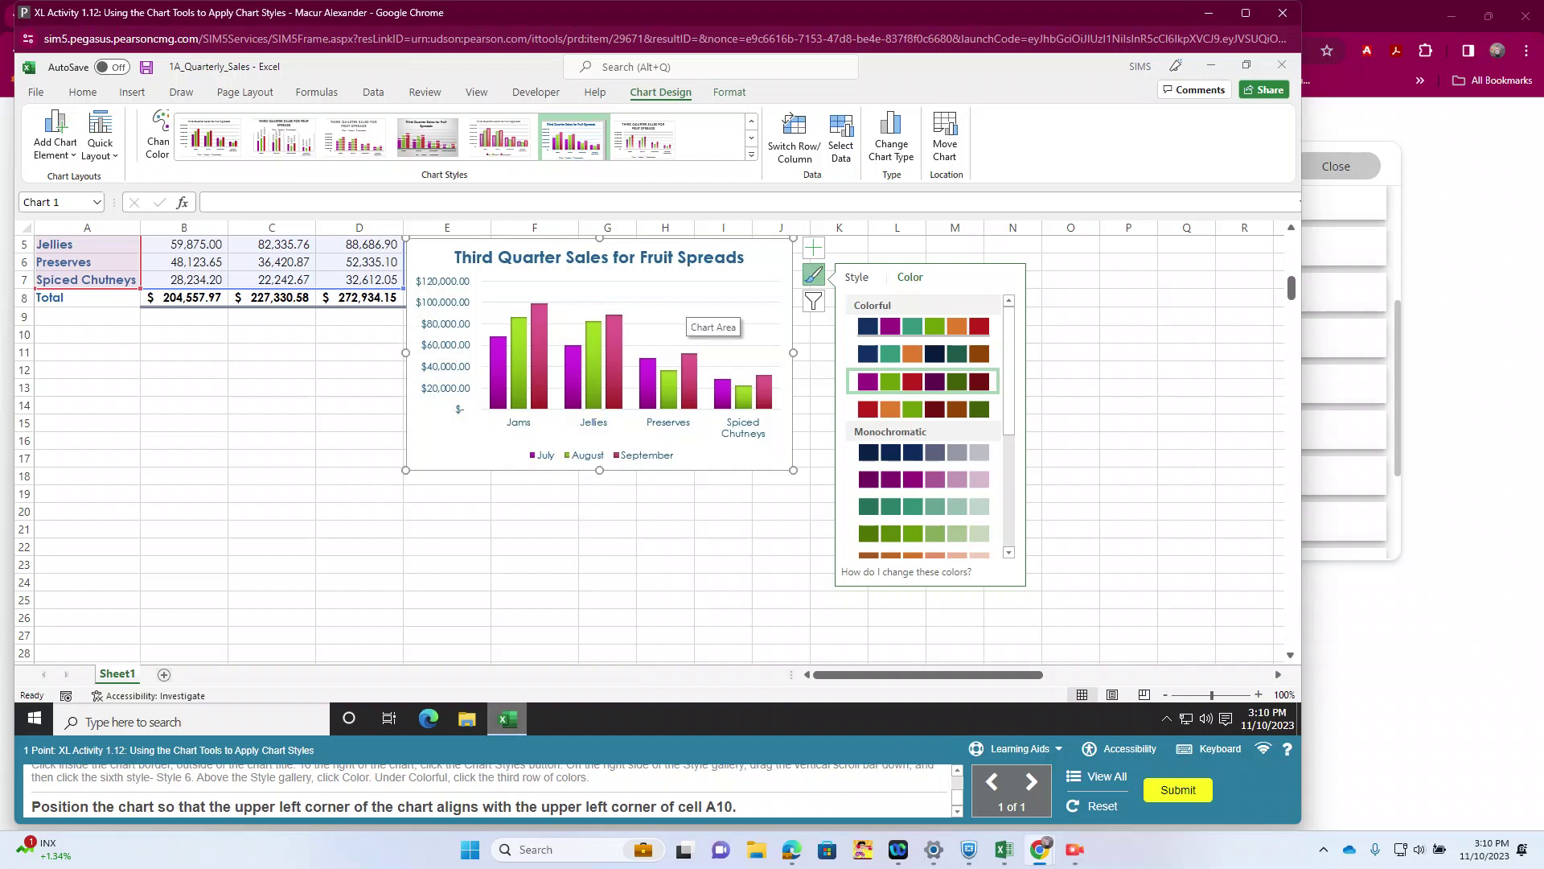
Move the column chart so its upper left corner aligns with cell A10's upper left corner, and submit the activity.
left_click_drag(684, 314, 559, 388)
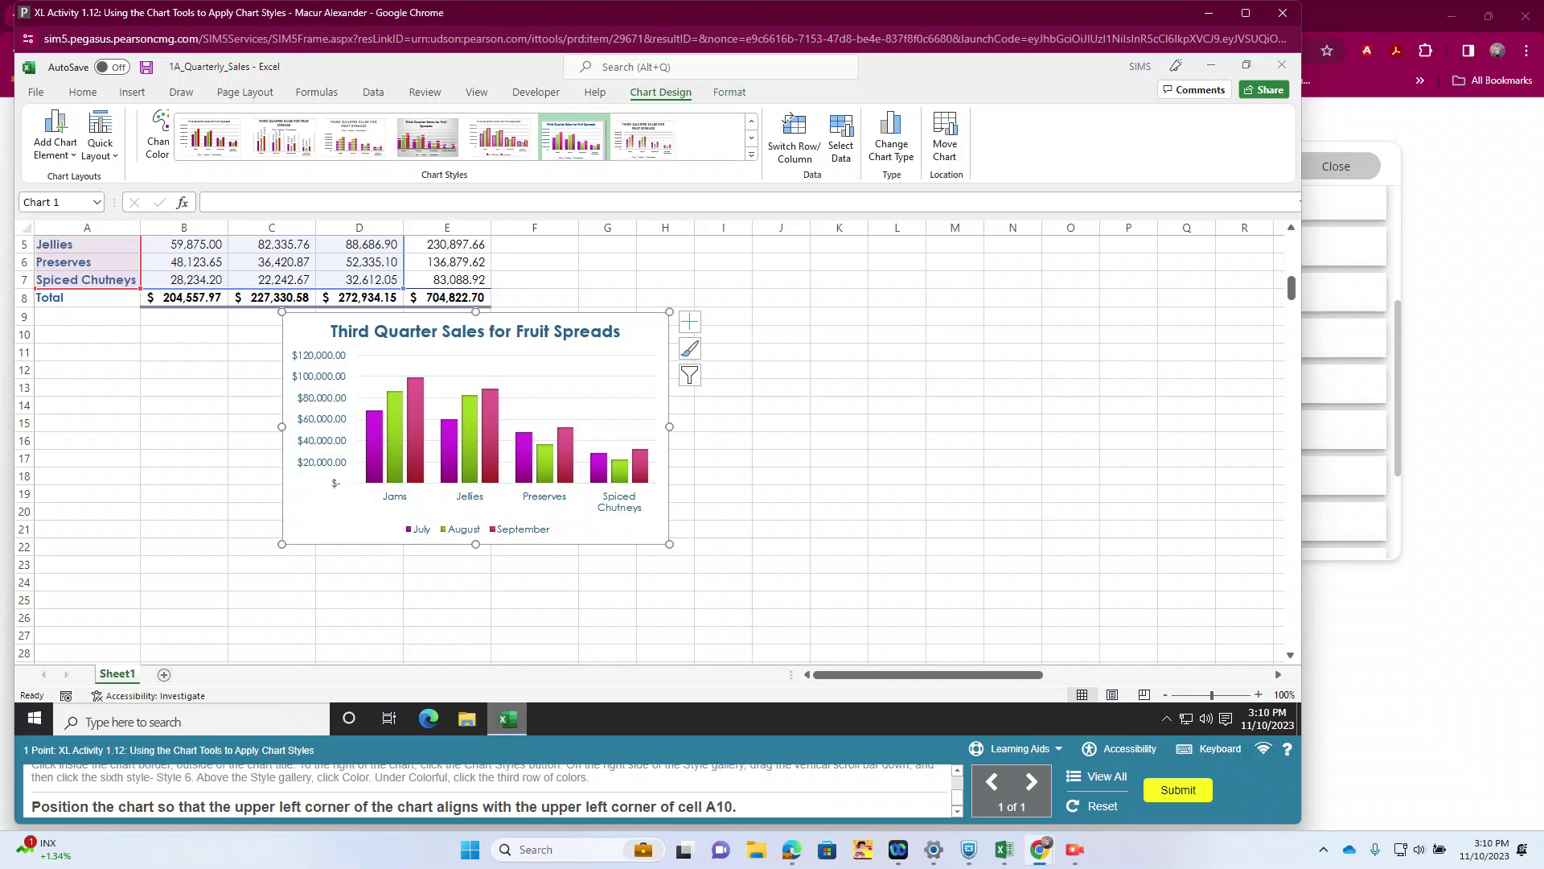
left_click_drag(560, 387, 314, 402)
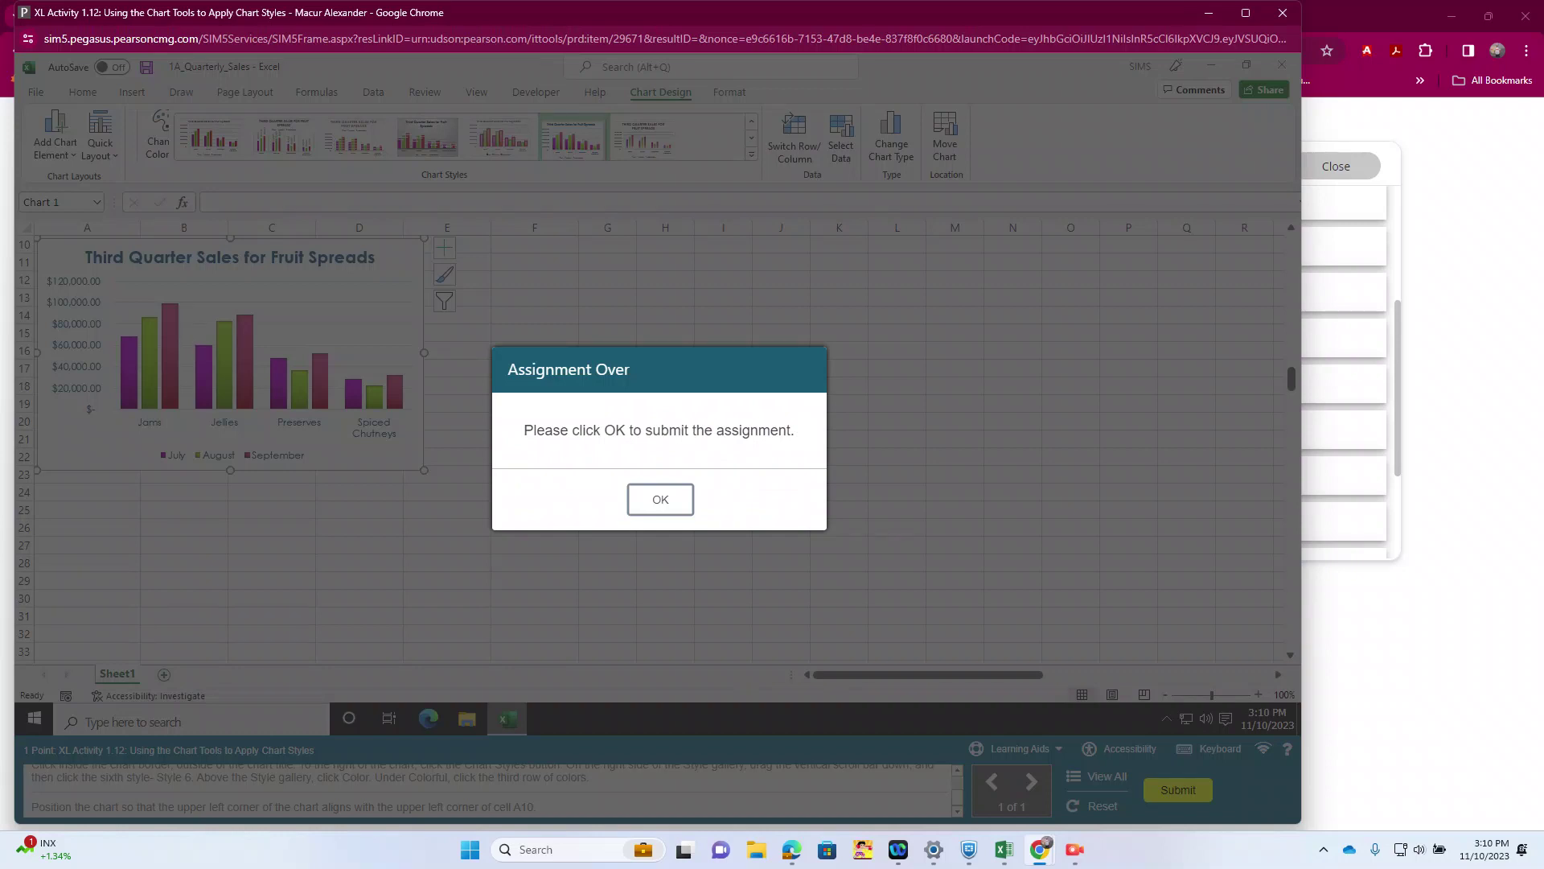
left_click(660, 499)
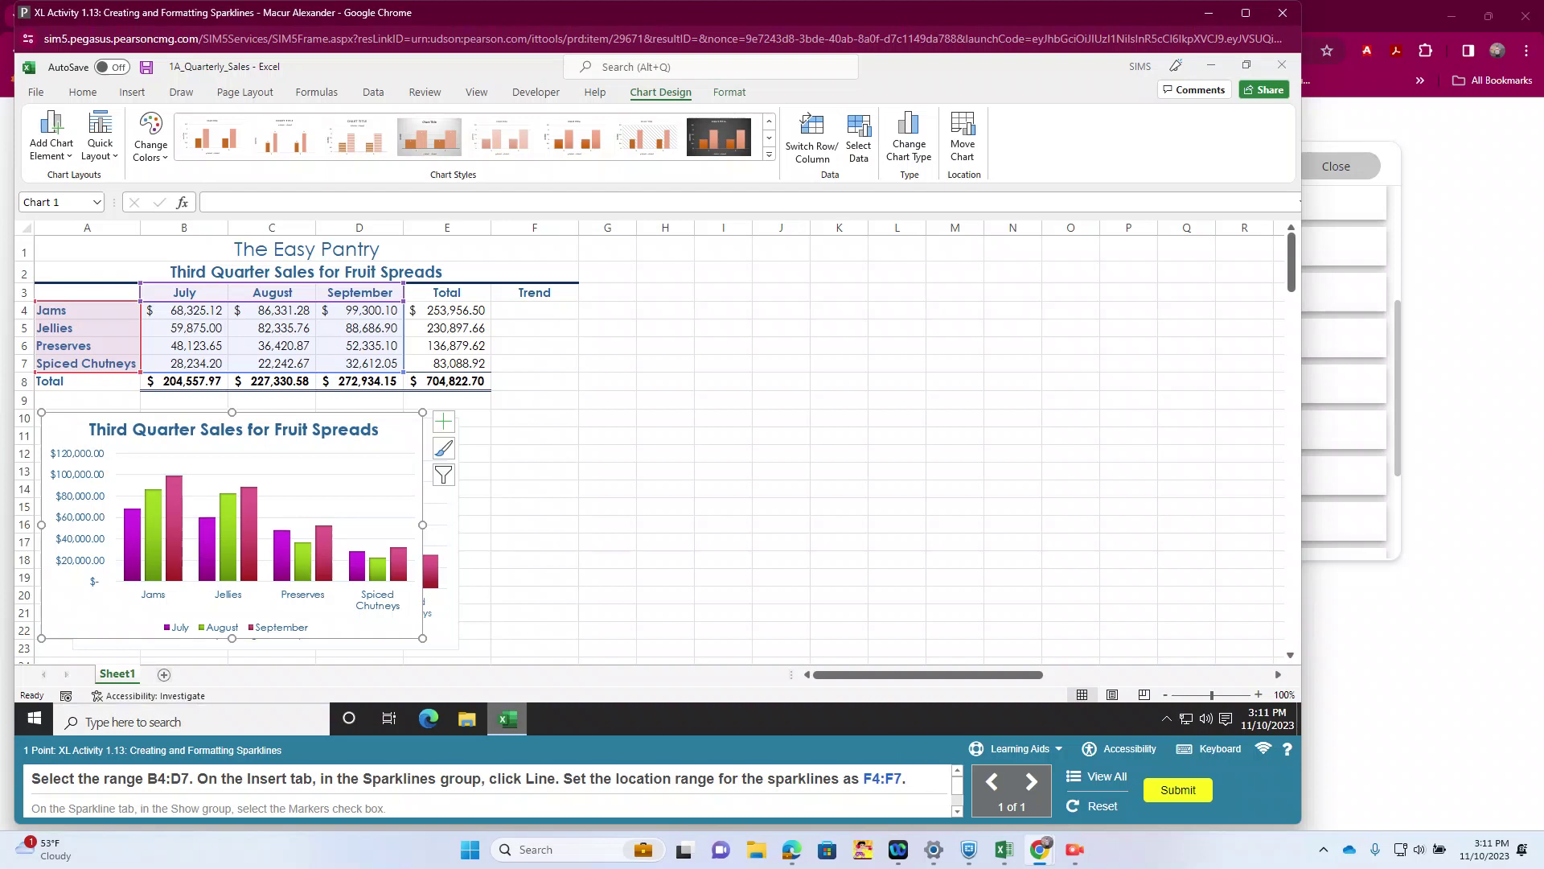
Insert line sparklines for the data range B4:D7 with the location range F4:F7 in the Trend column.
key("Escape")
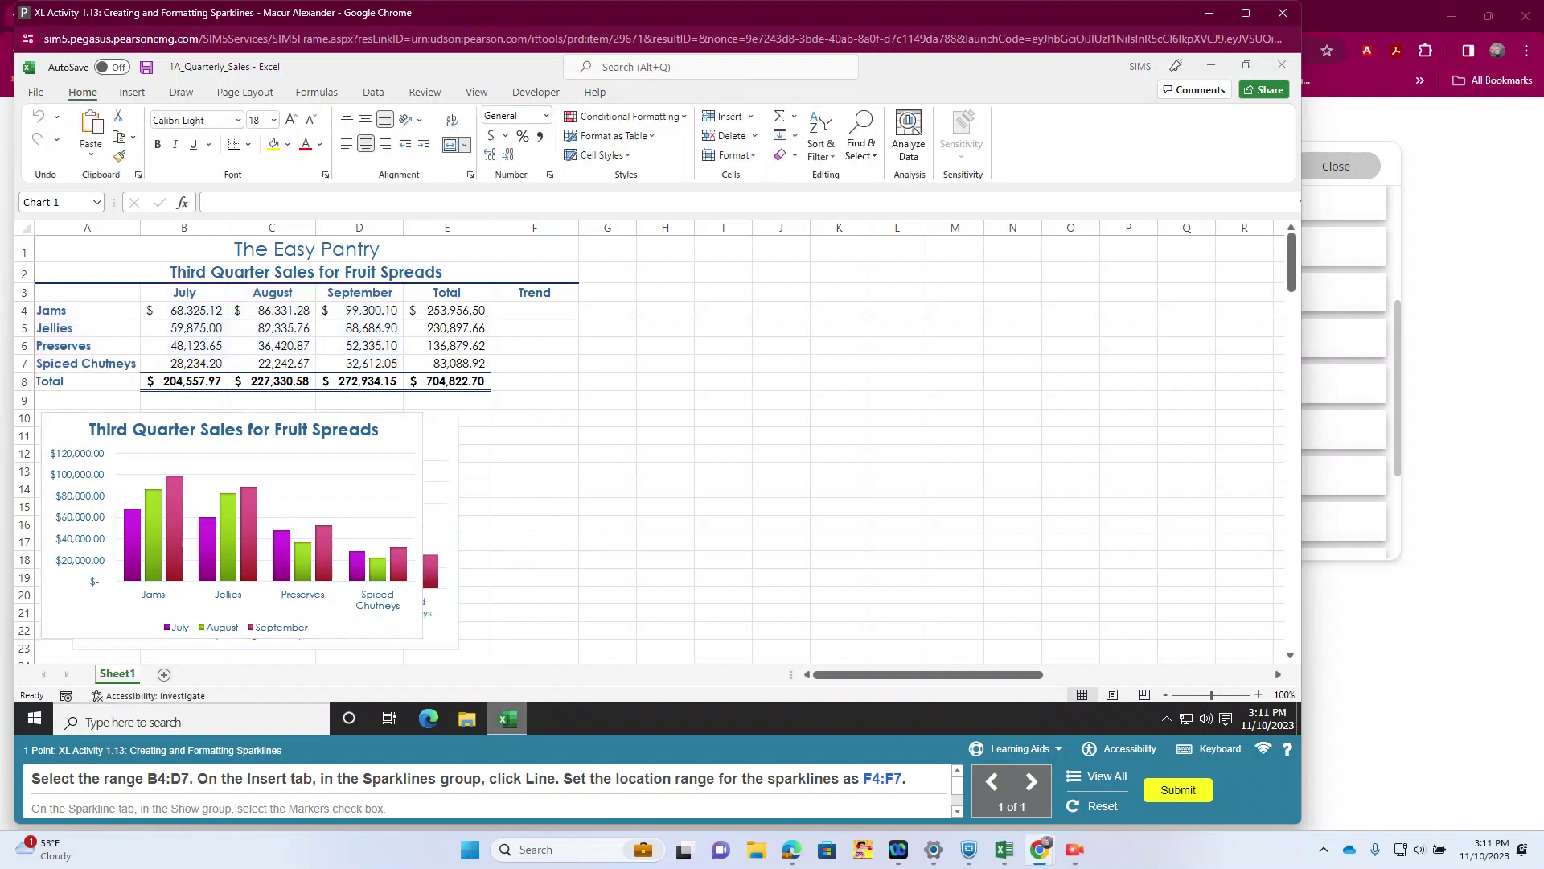
left_click(184, 310)
left_click_drag(184, 310, 360, 362)
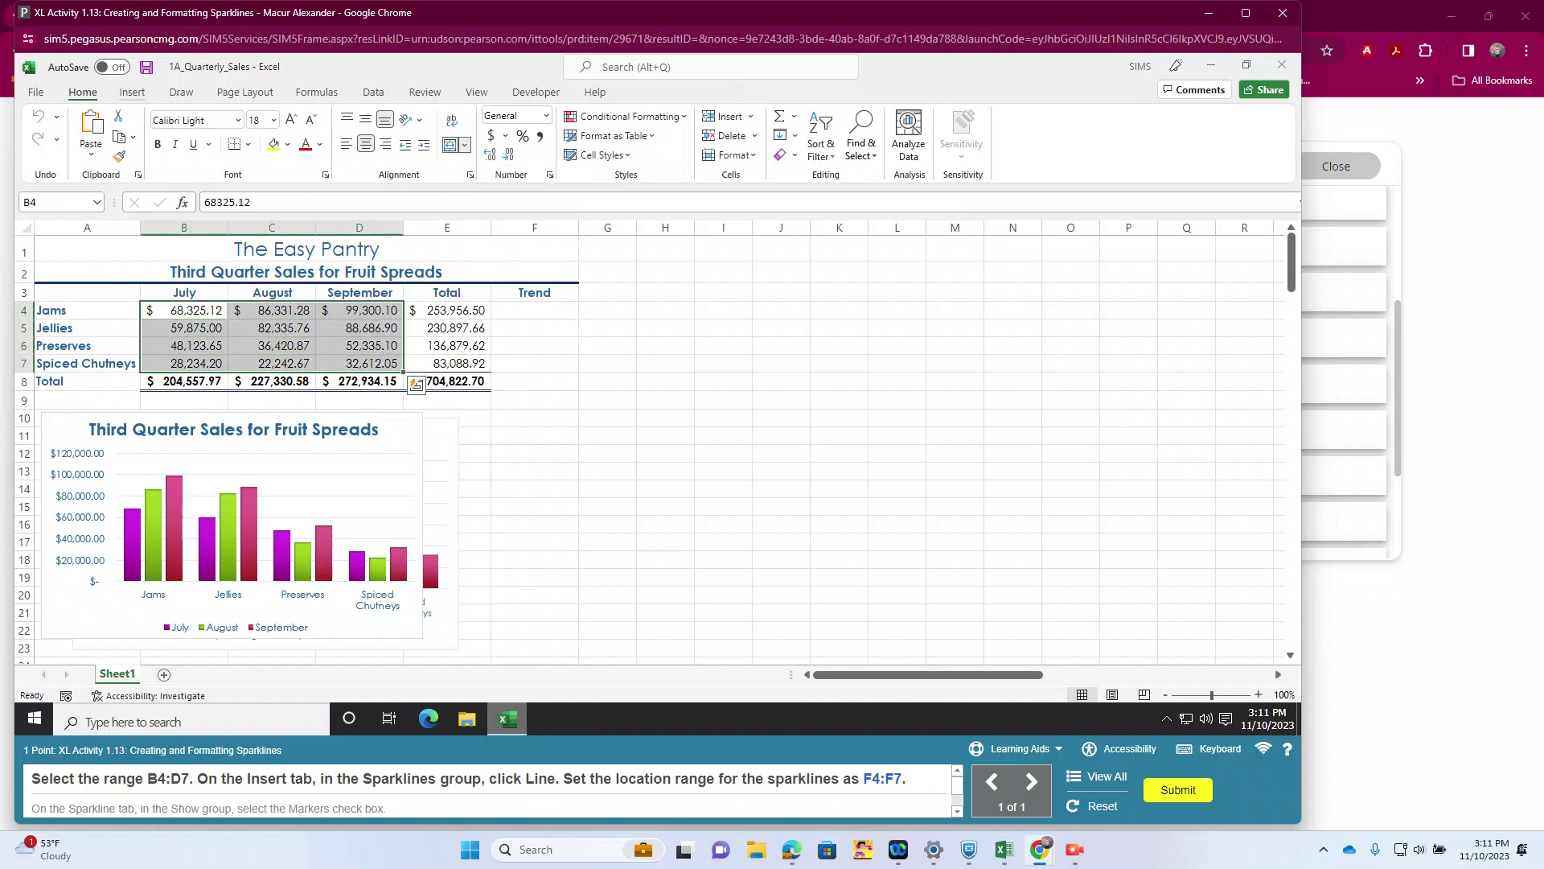
left_click(132, 92)
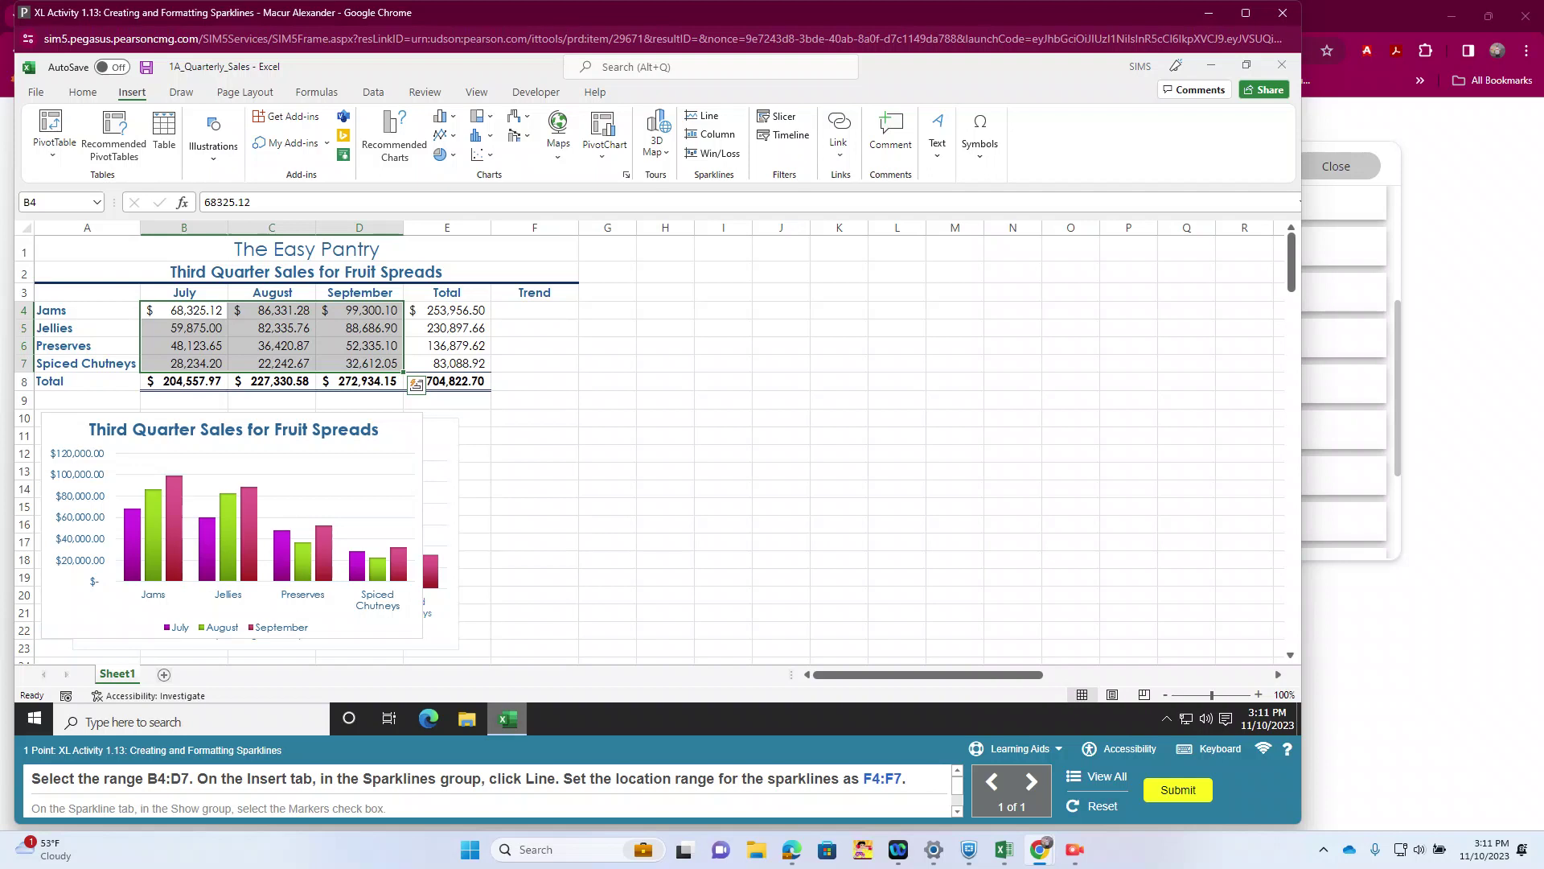
left_click(83, 93)
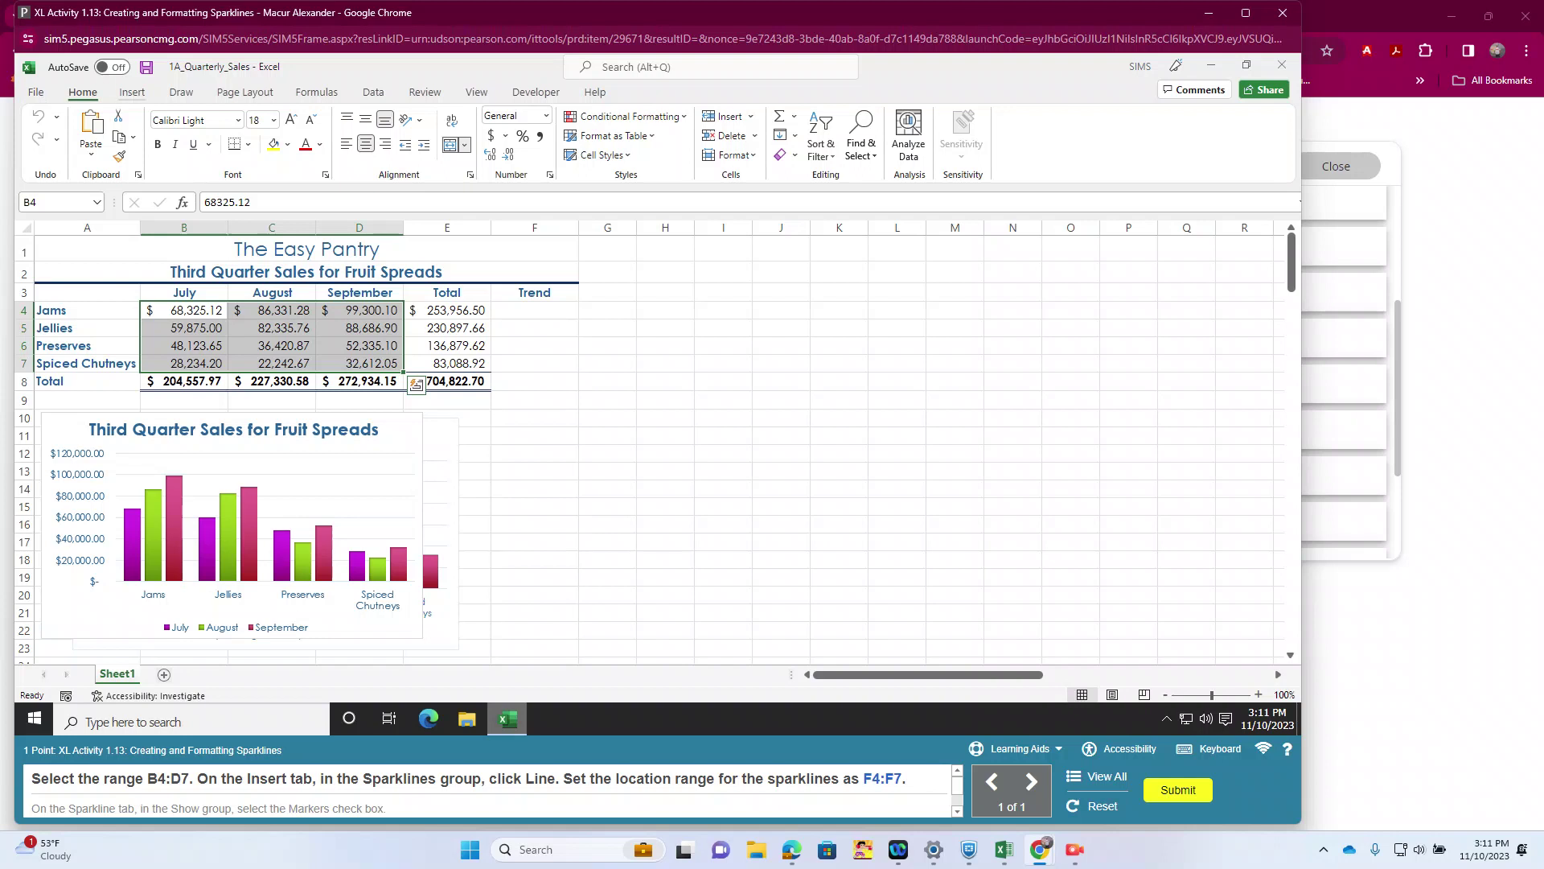
left_click(132, 93)
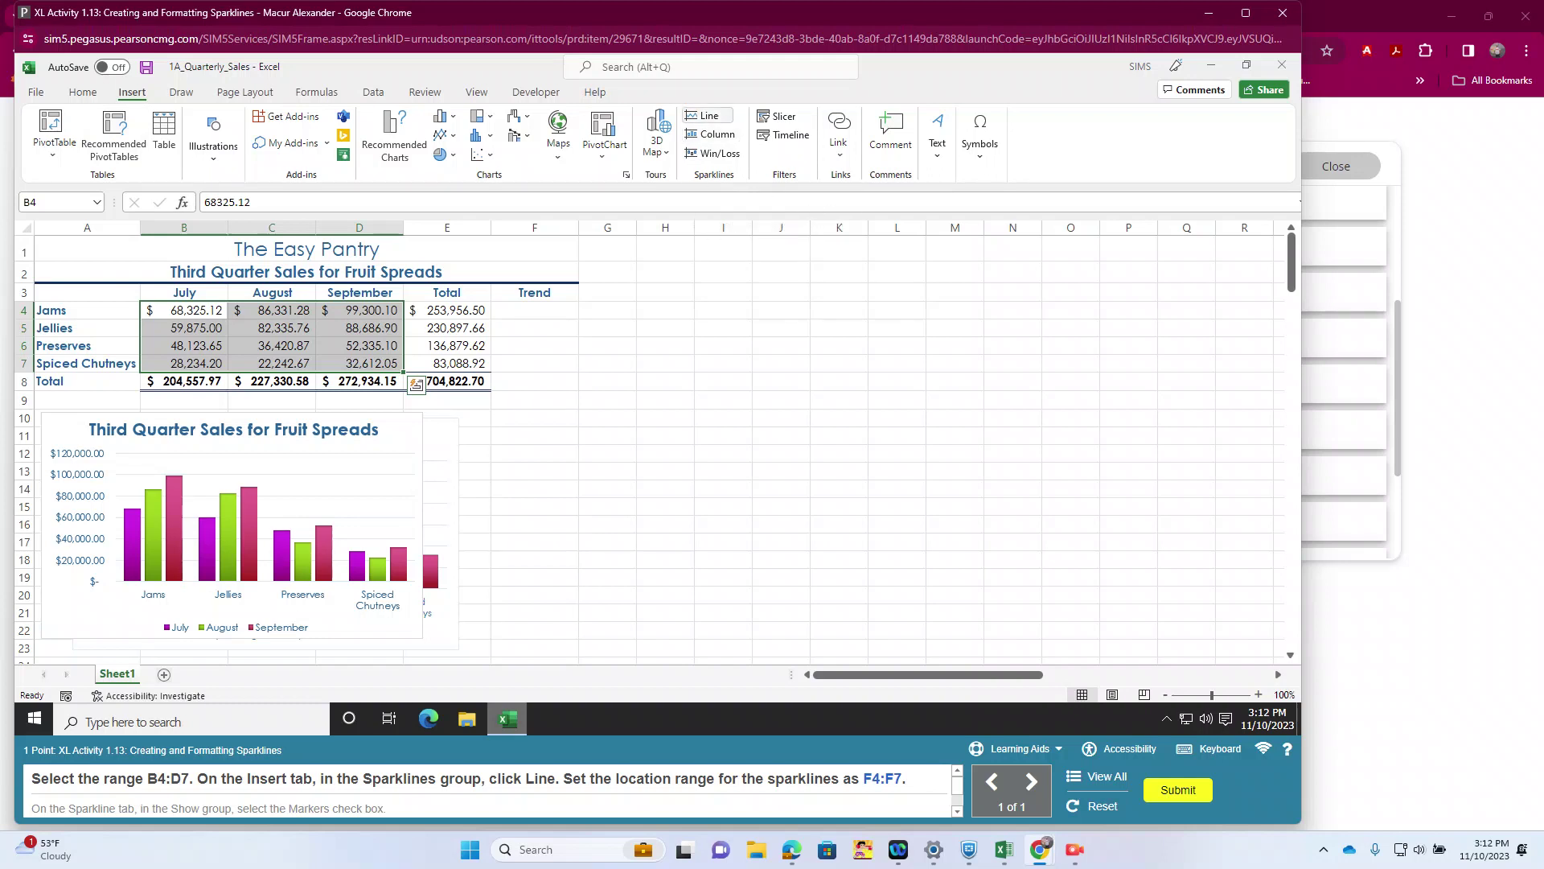
left_click(707, 116)
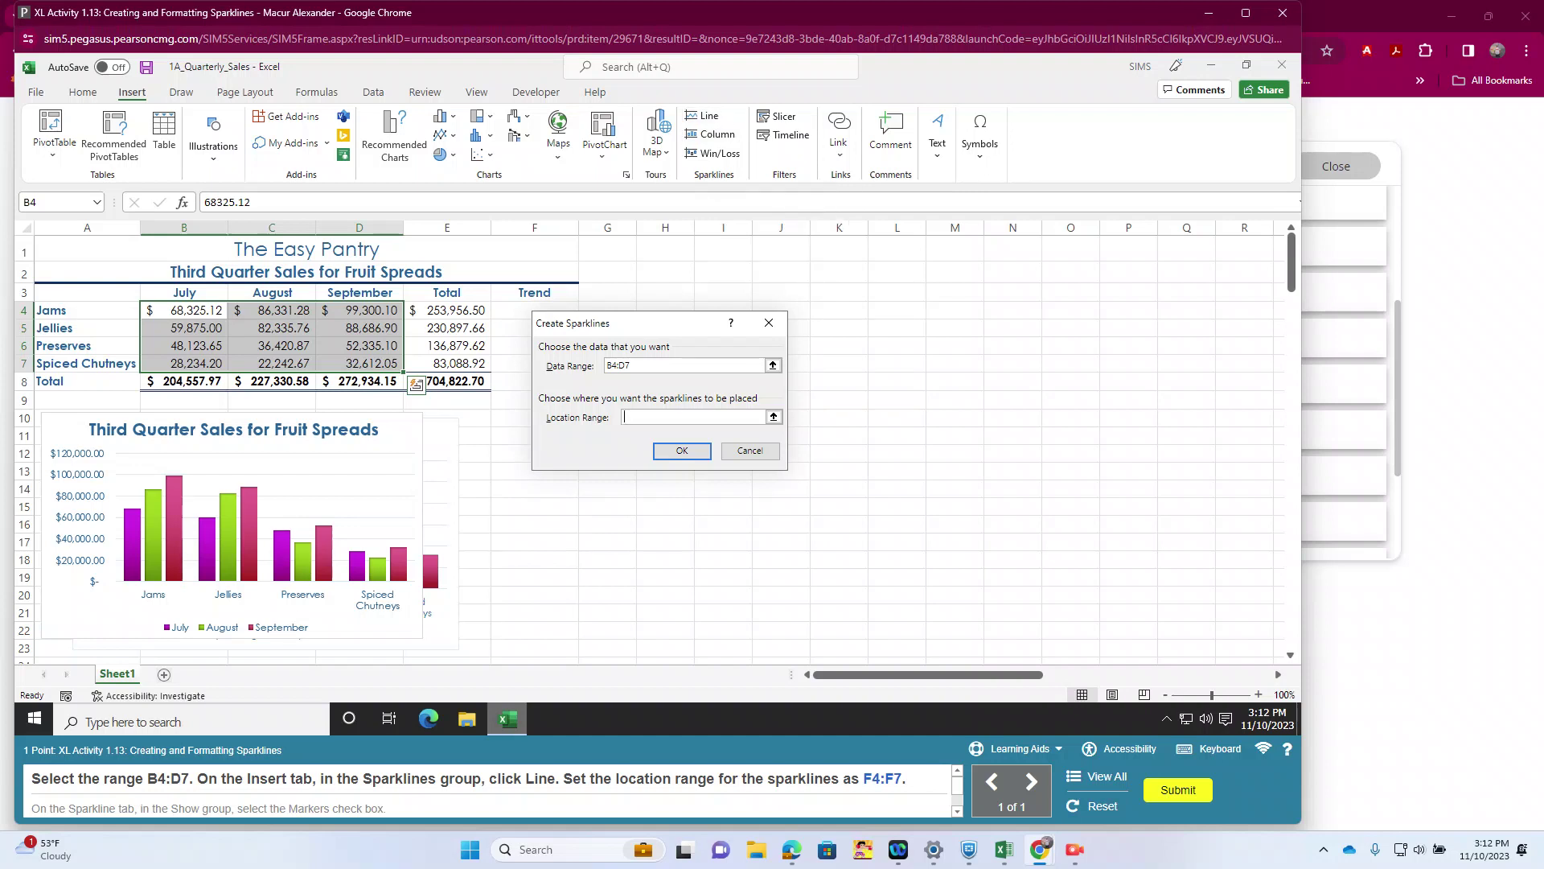
left_click_drag(534, 310, 534, 364)
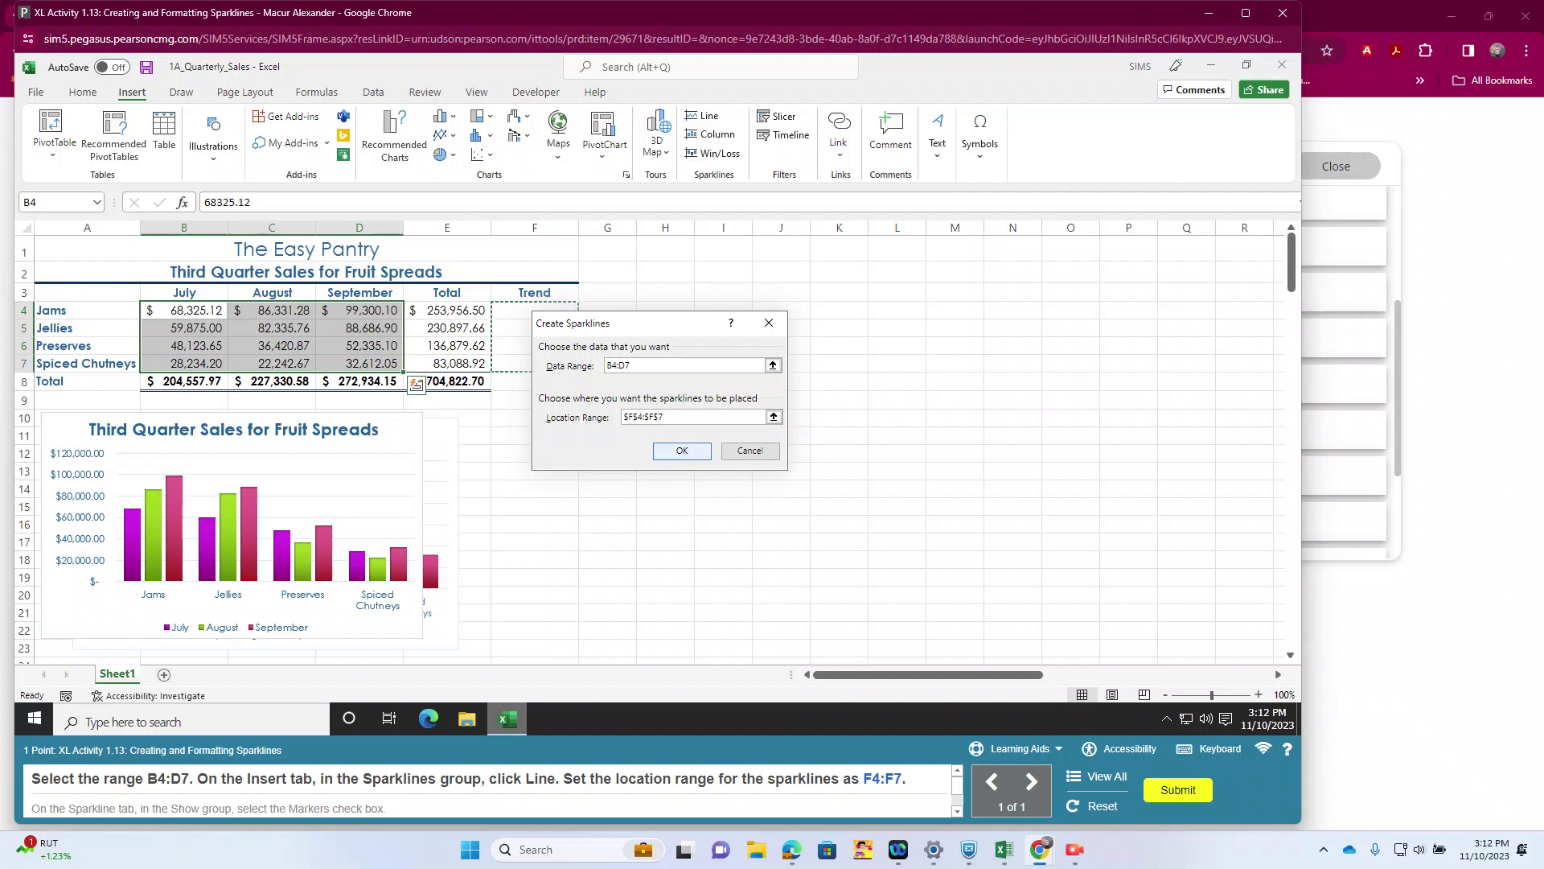
key("Return")
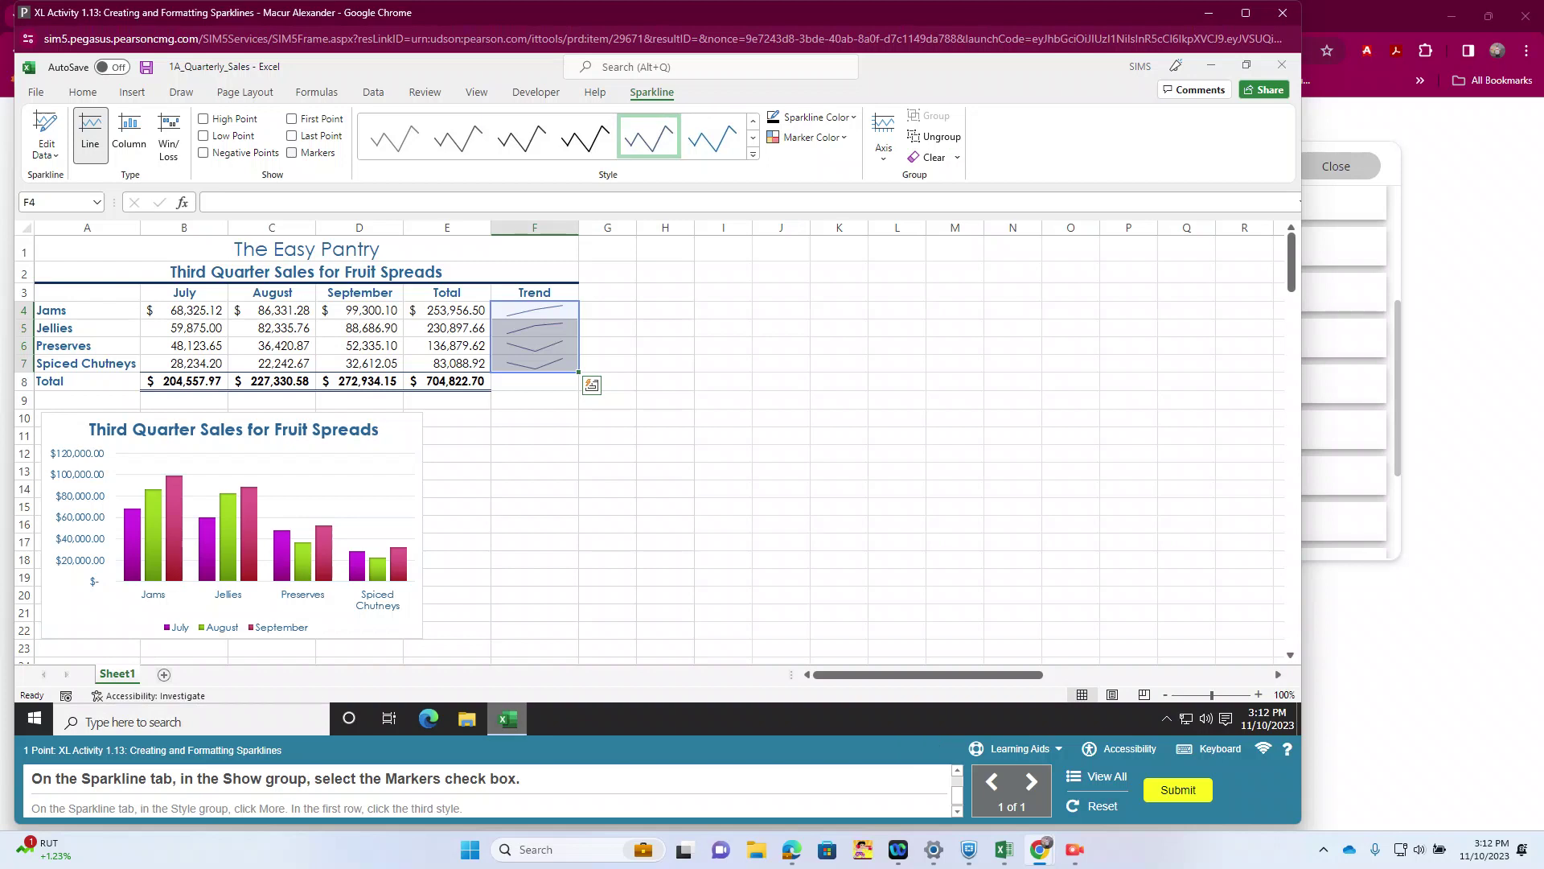
Show markers on the sparklines, apply the third sparkline style in the gallery's first row, and submit the activity.
left_click(292, 152)
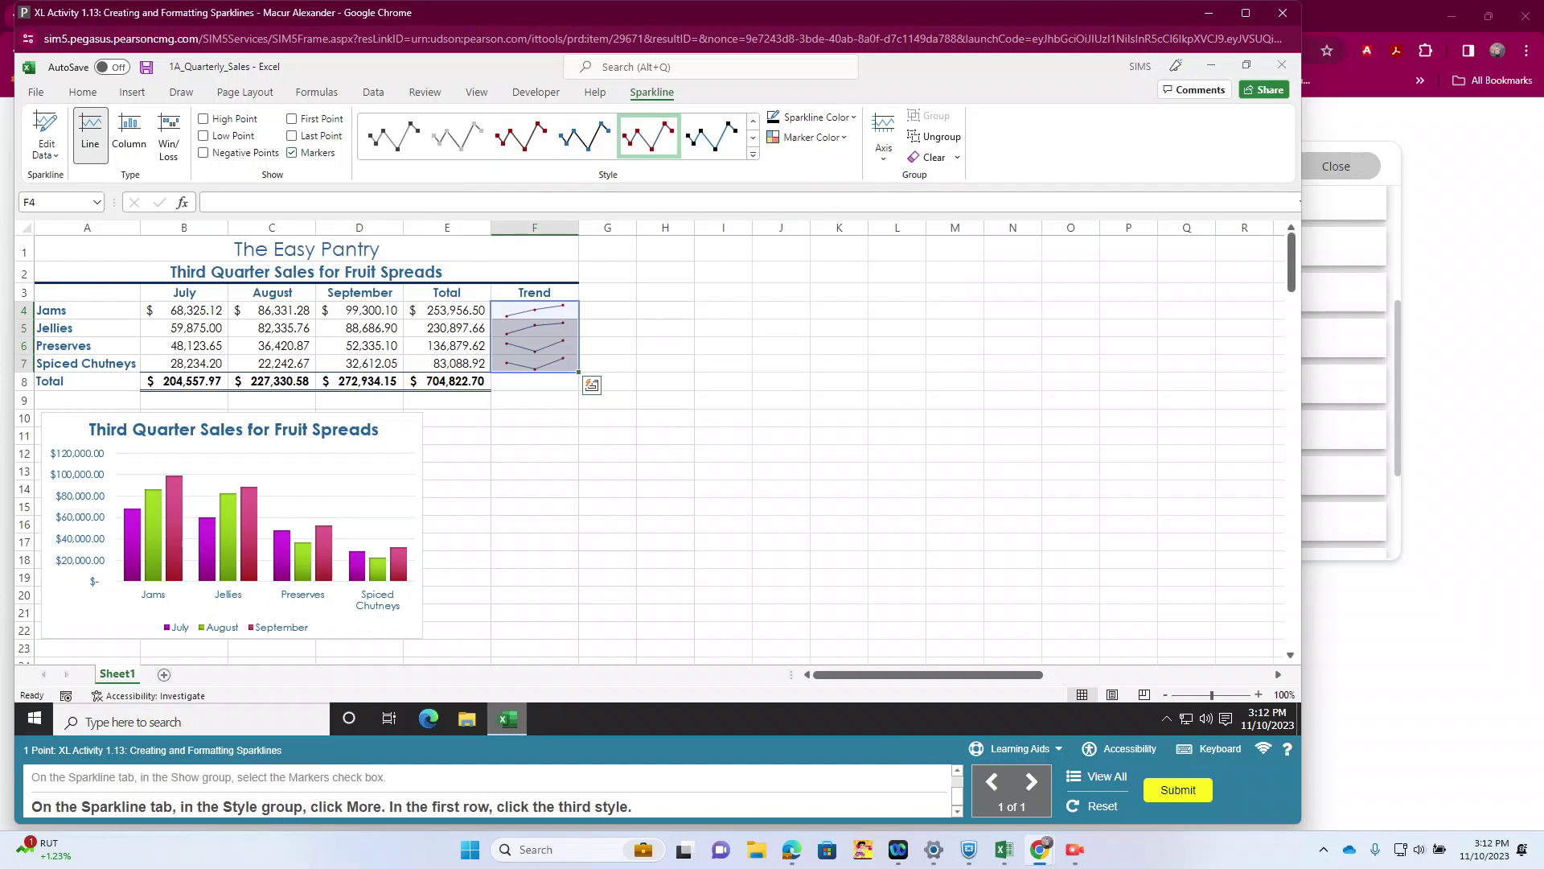
left_click(753, 154)
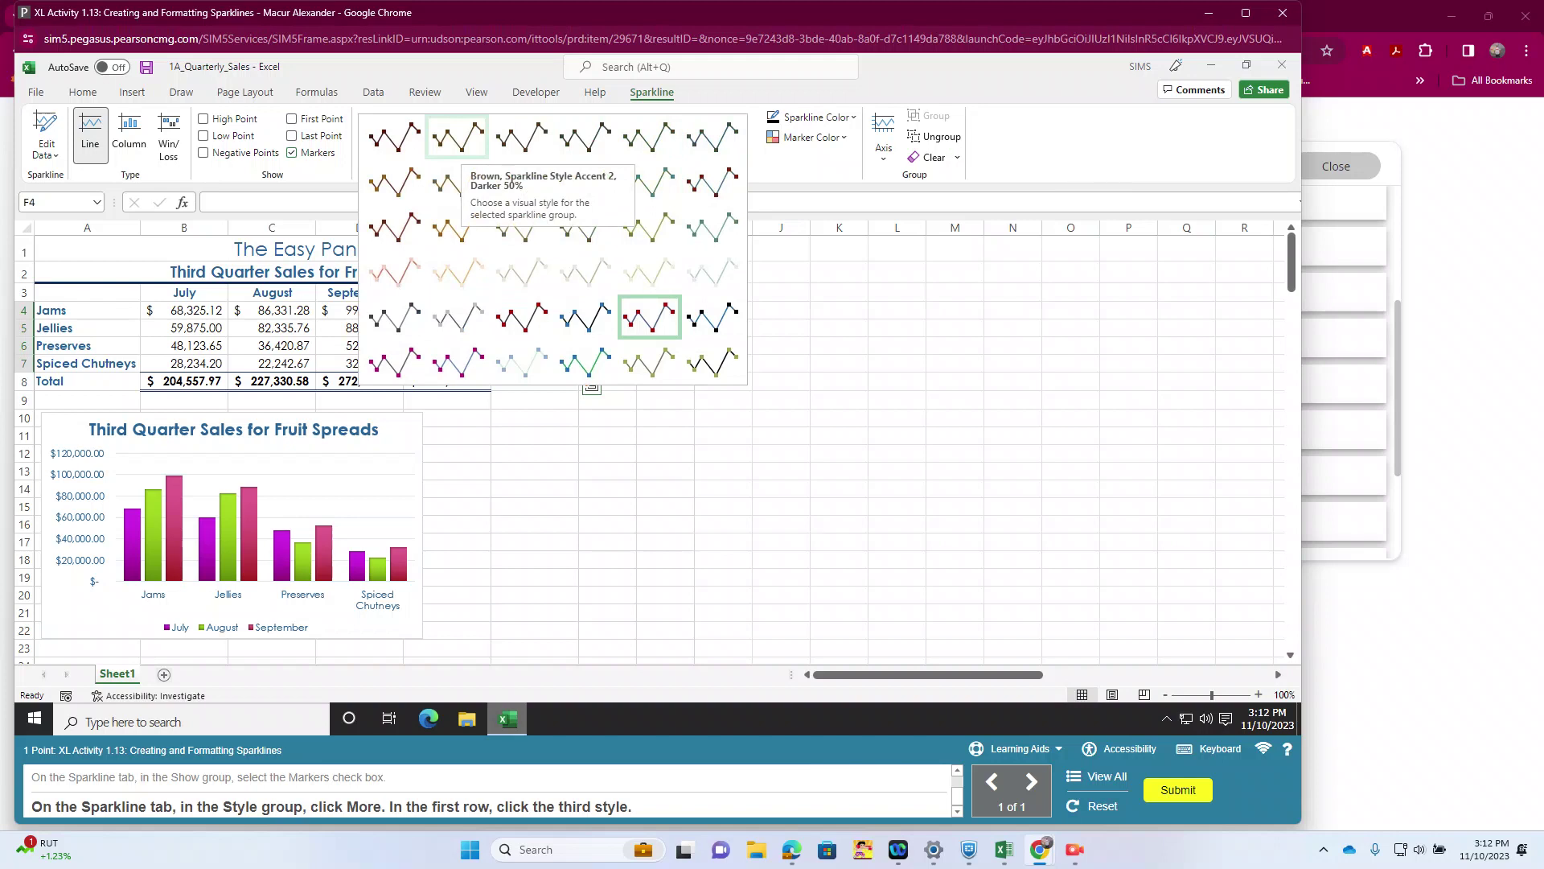
left_click(522, 136)
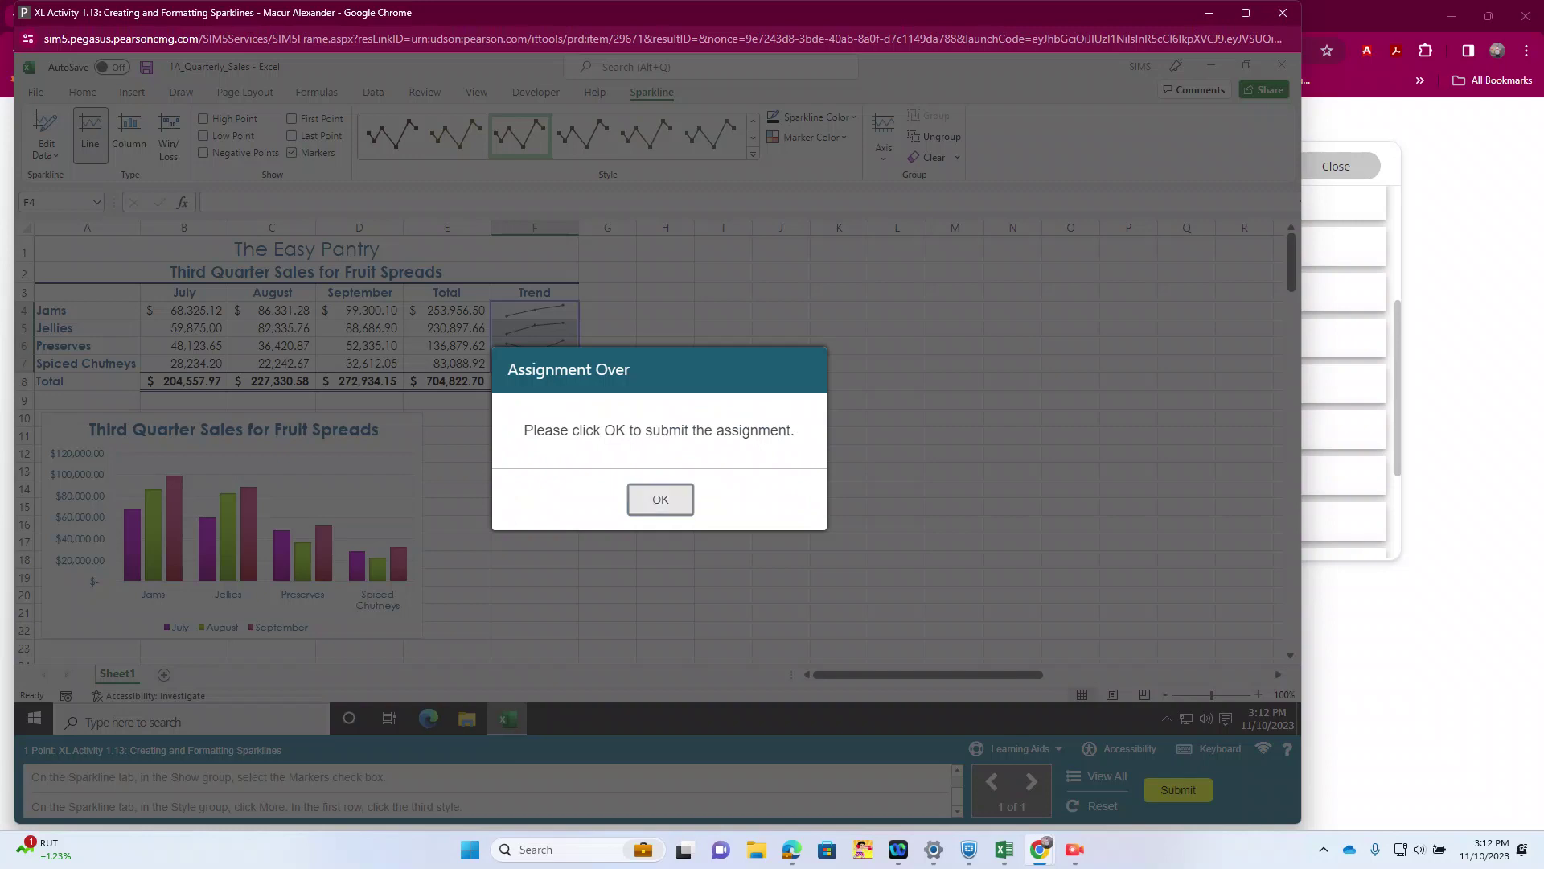
left_click(660, 499)
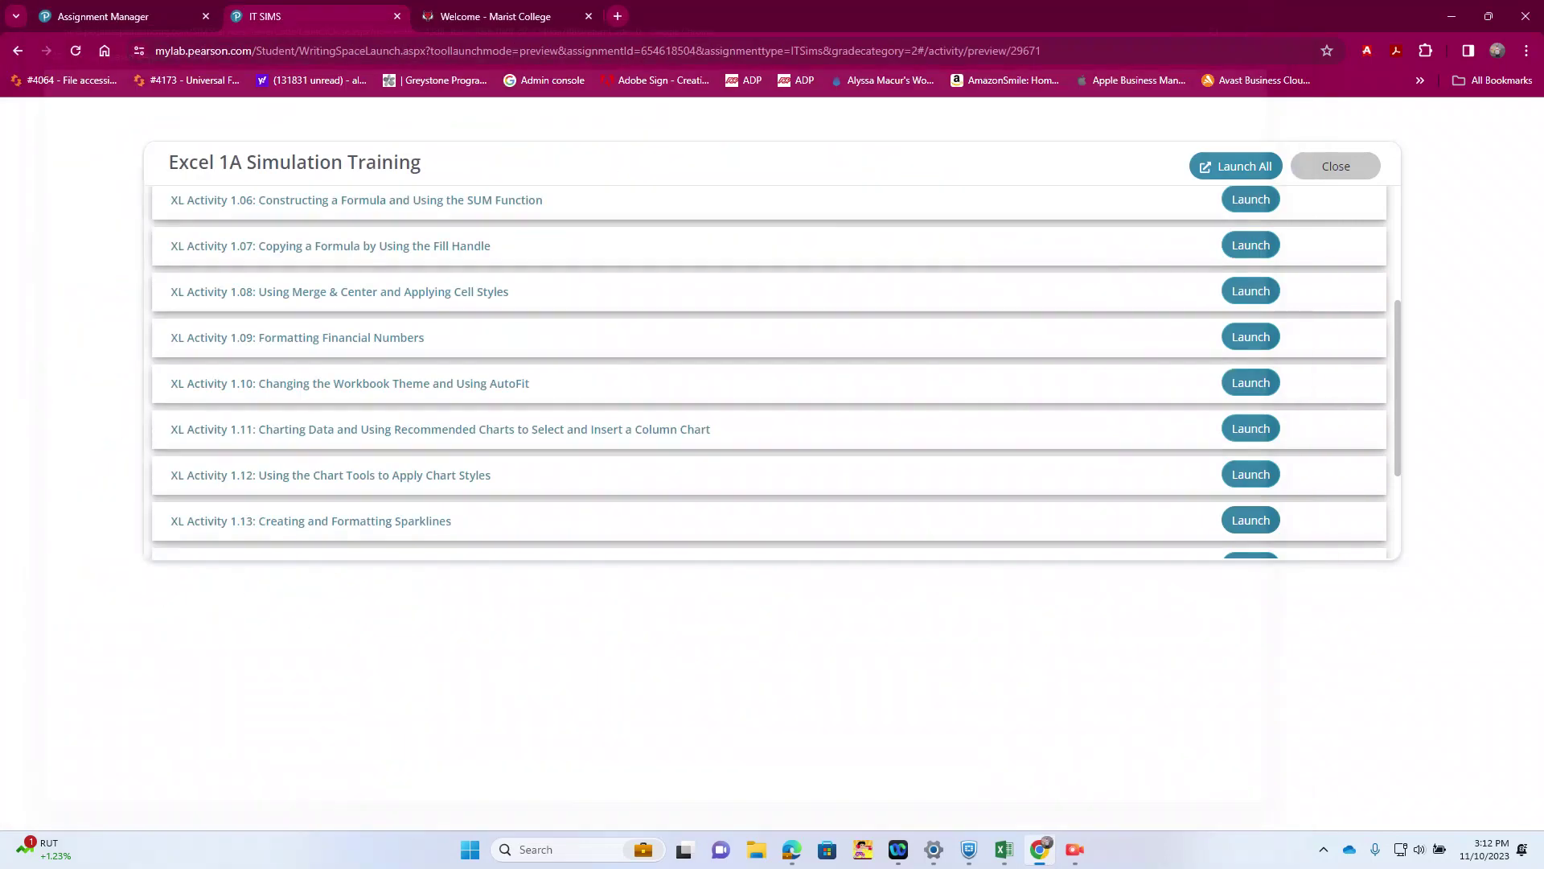
Launch XL Activity 1.14 and set the worksheet to center horizontally on the page through custom margins.
scroll(768, 372, "down", 3)
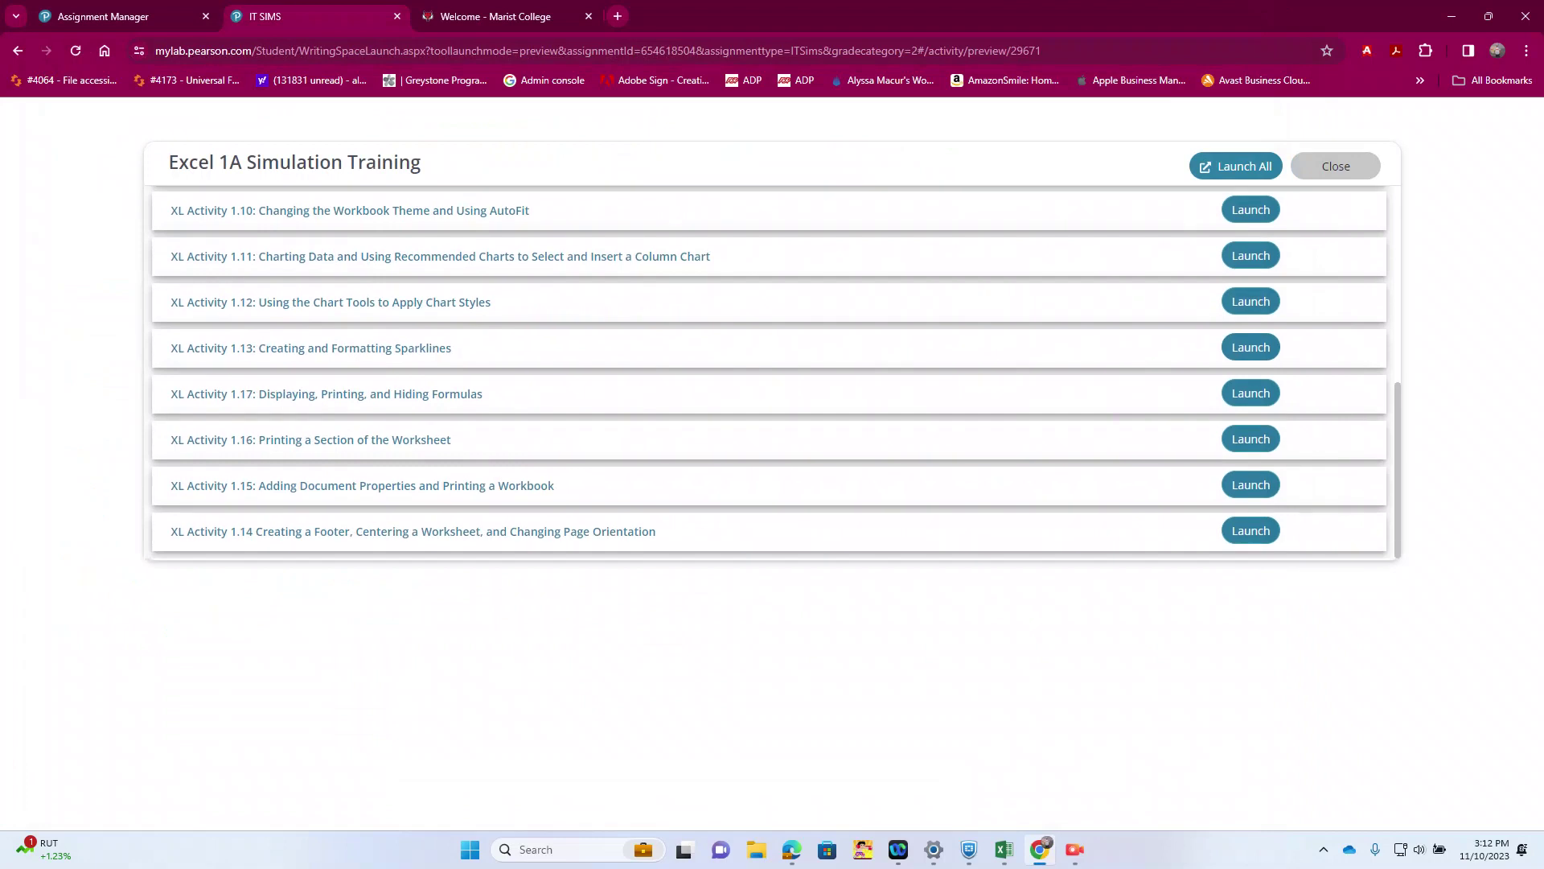
left_click(1251, 530)
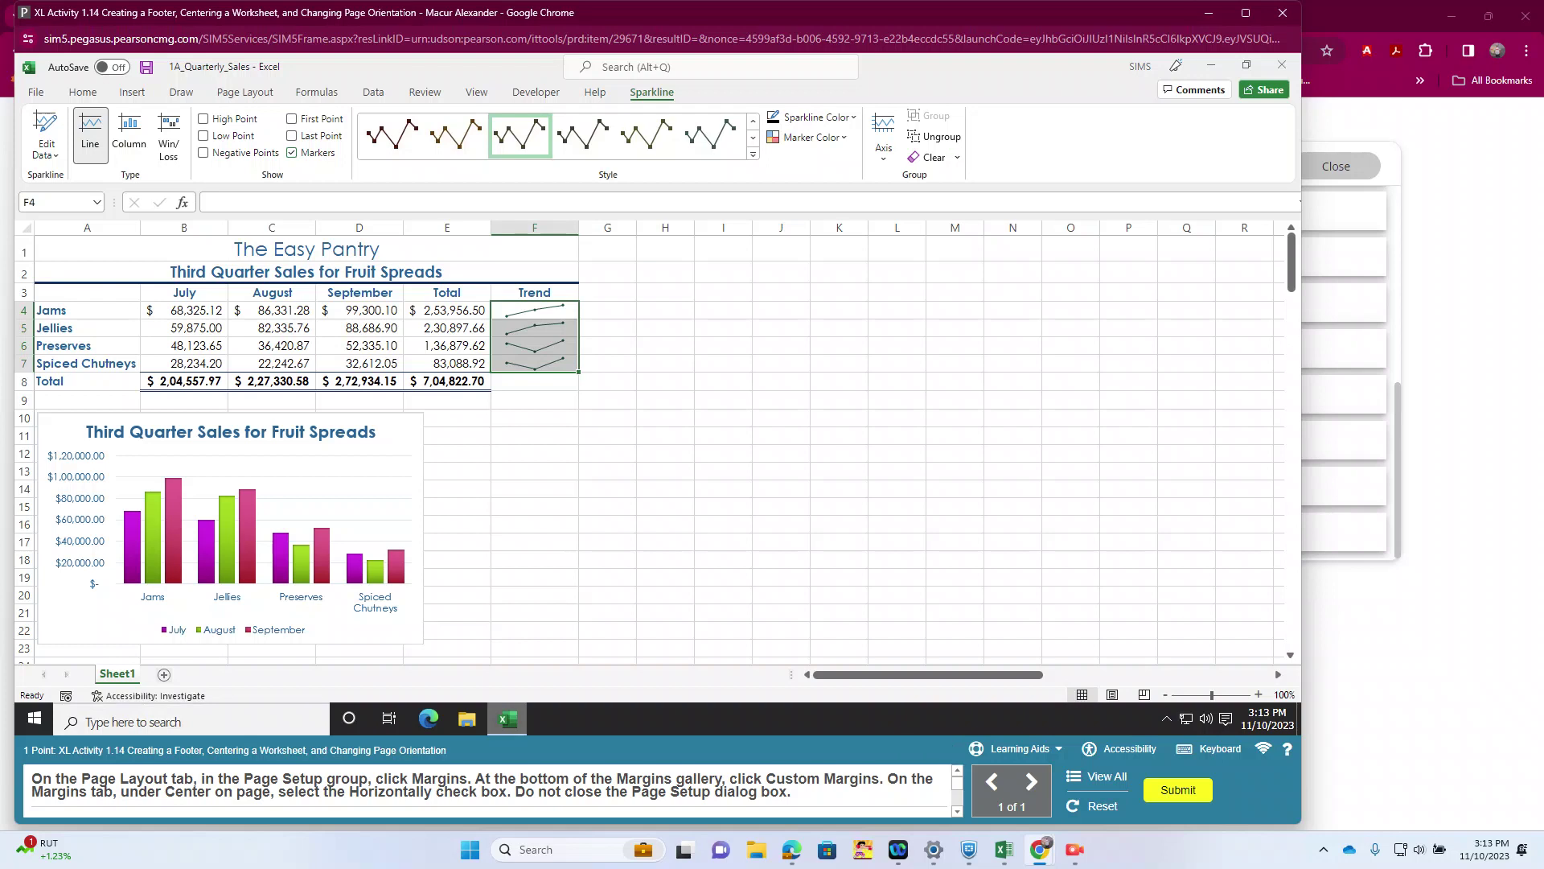
left_click(244, 92)
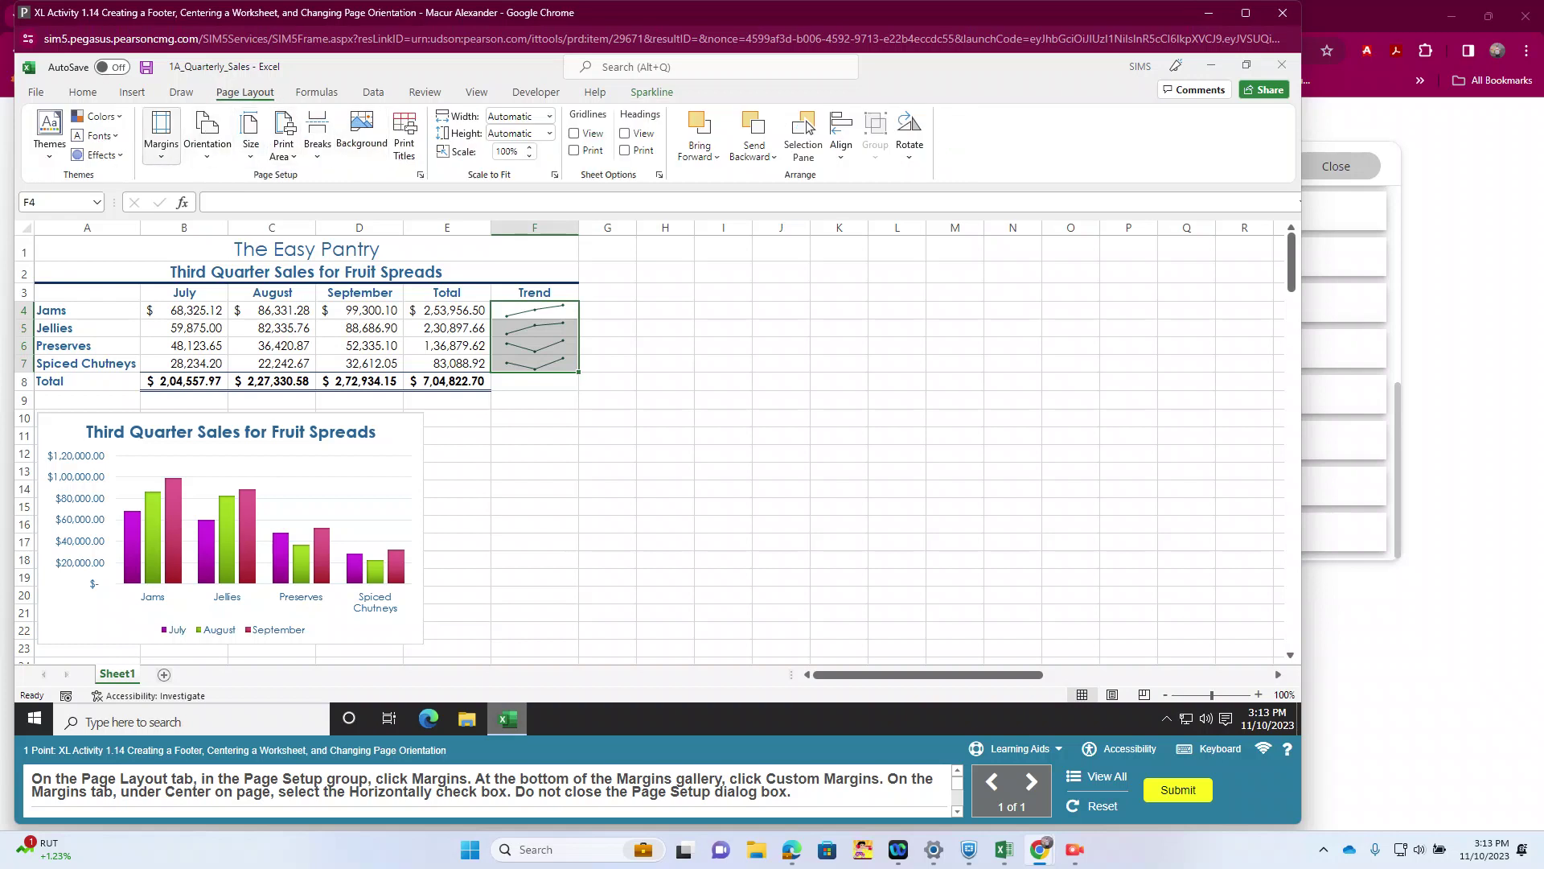
left_click(161, 133)
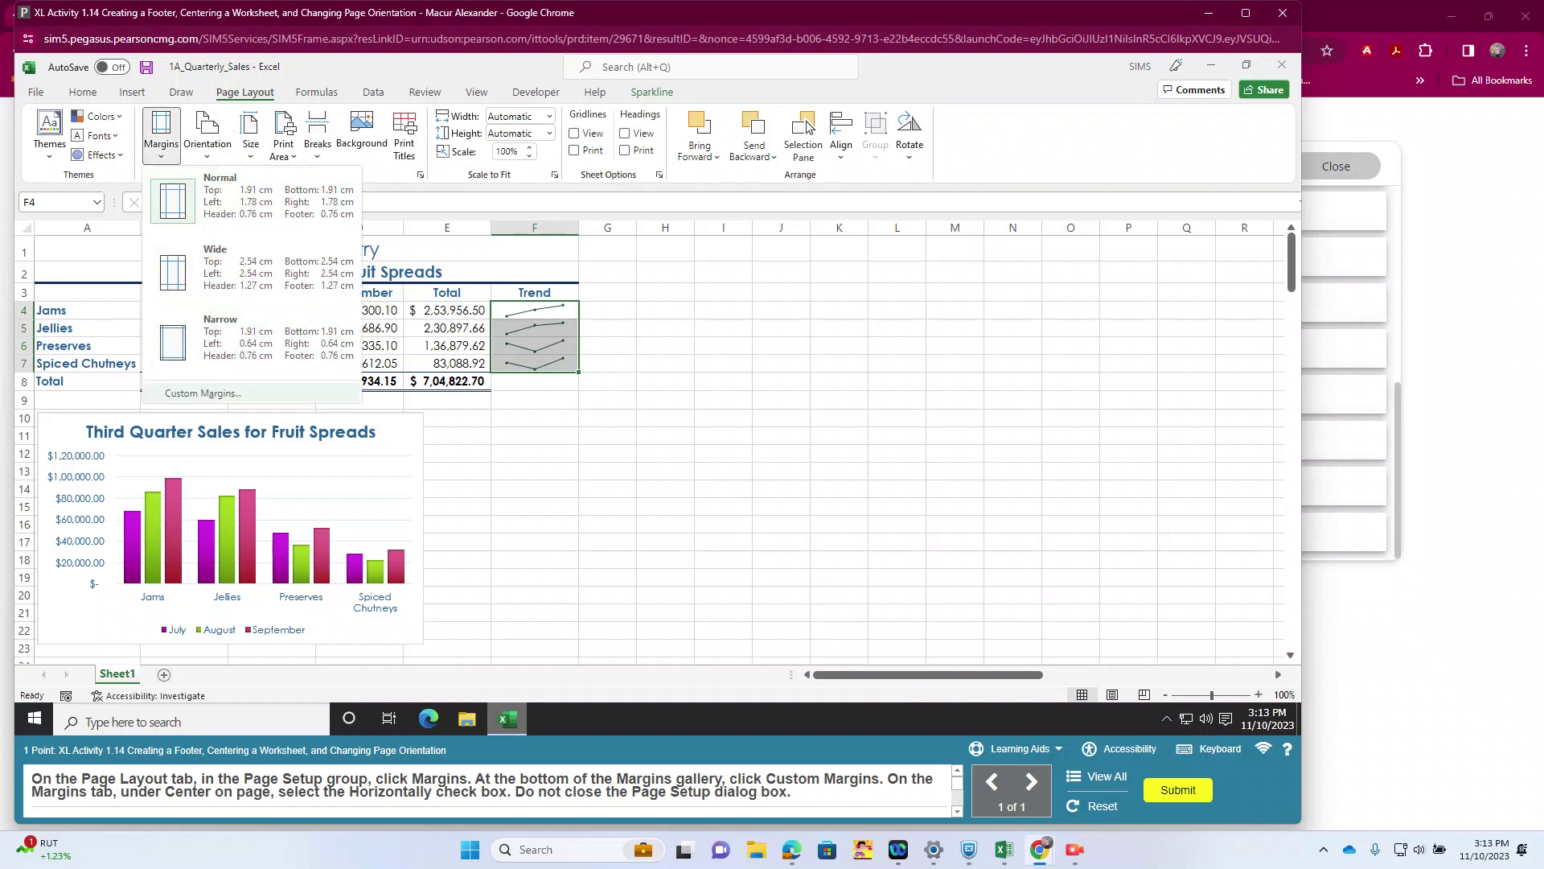
left_click(203, 393)
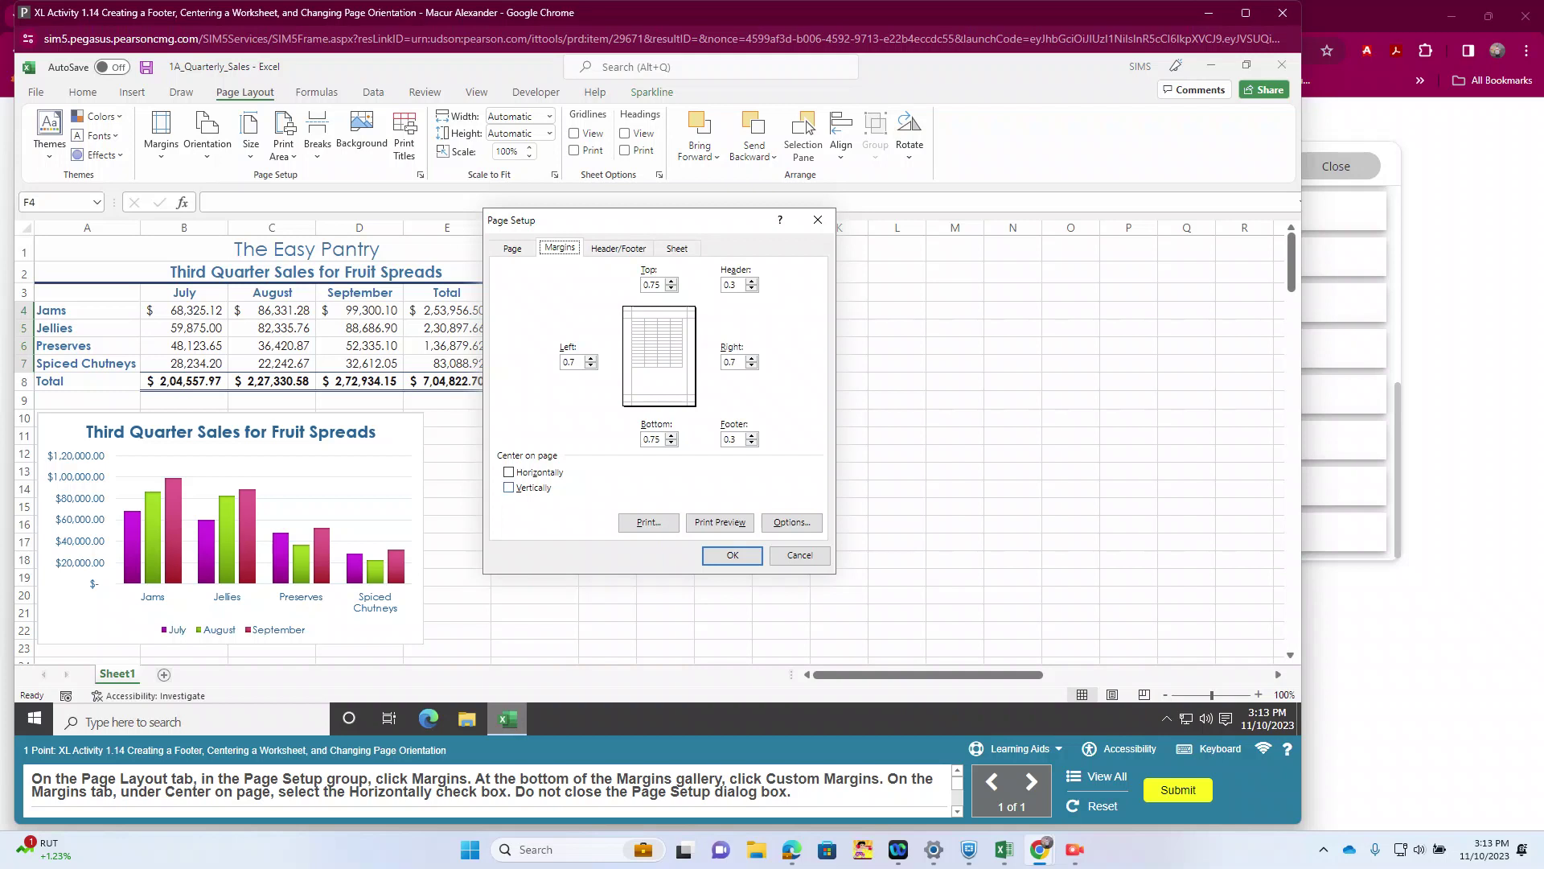
left_click(509, 472)
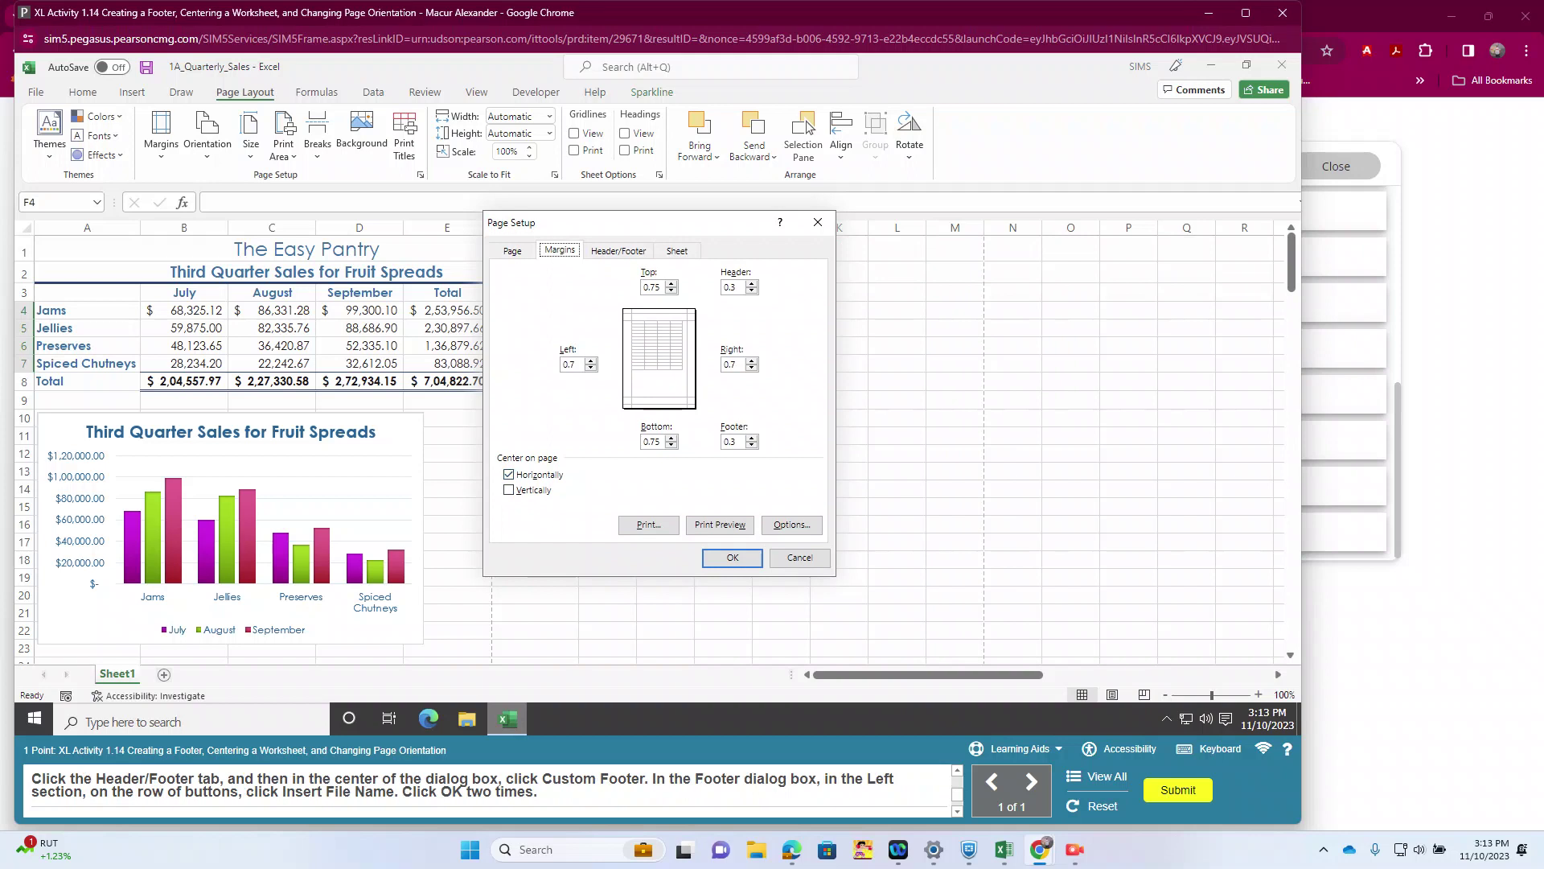
Add a custom footer with the file name in its left section and apply the page setup.
left_click(618, 250)
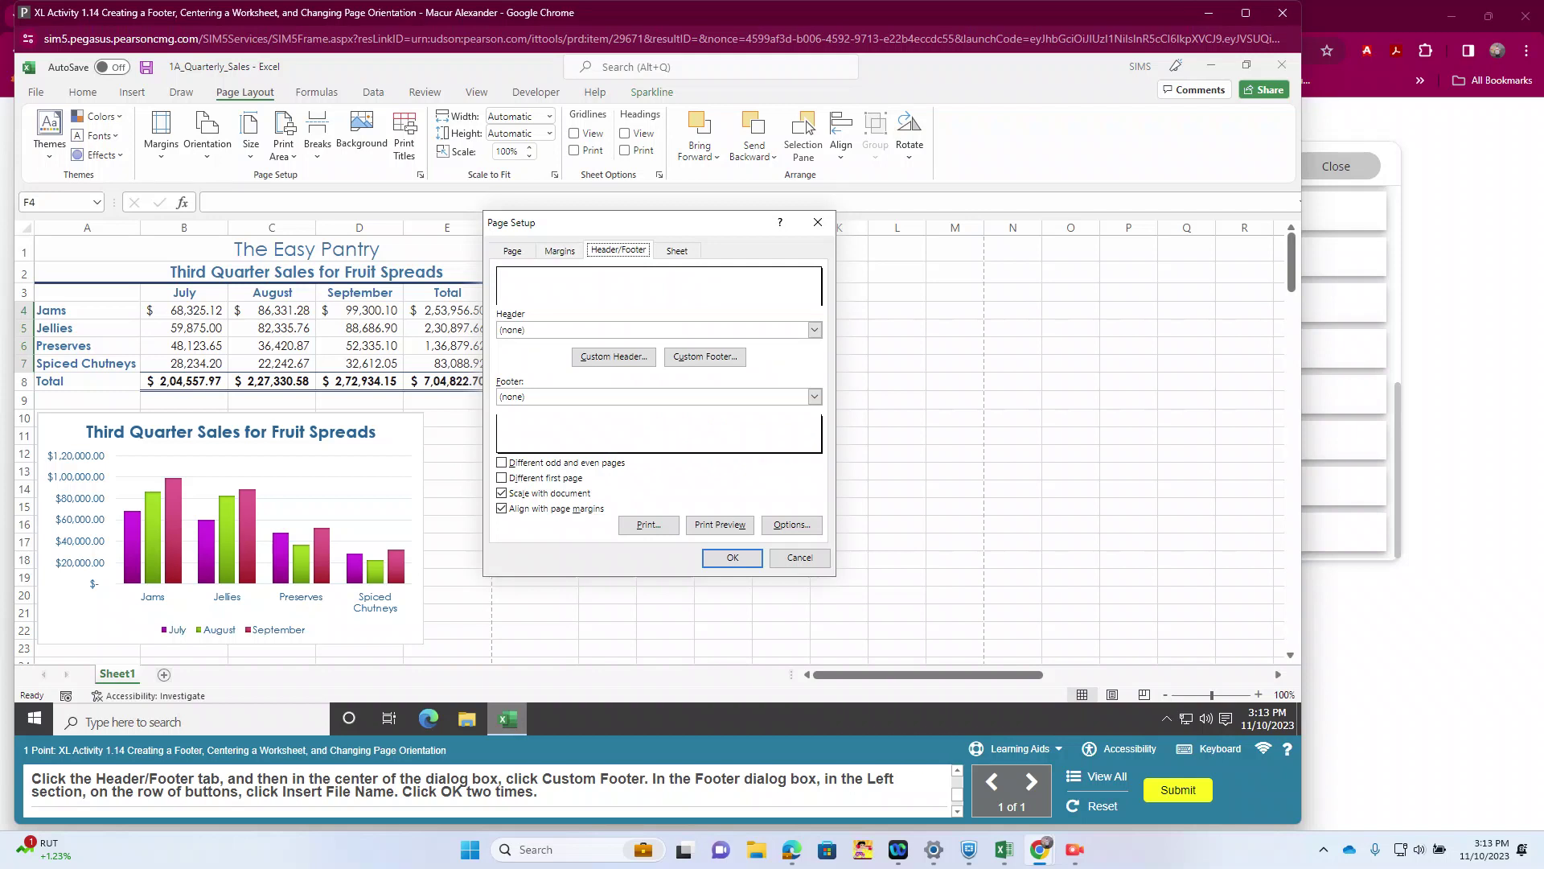
left_click(705, 356)
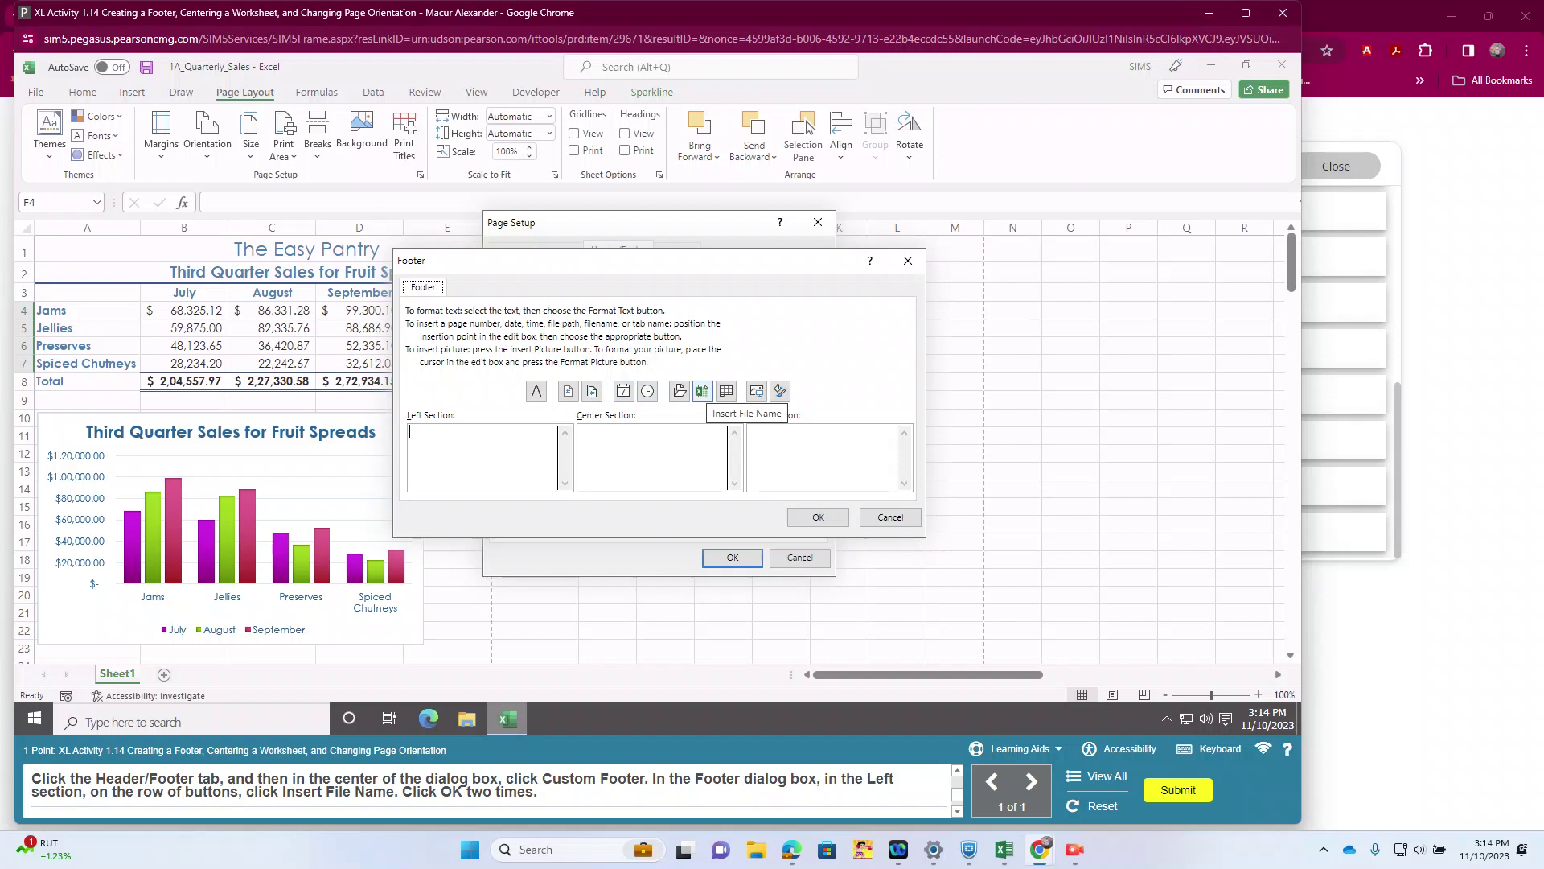
left_click(702, 391)
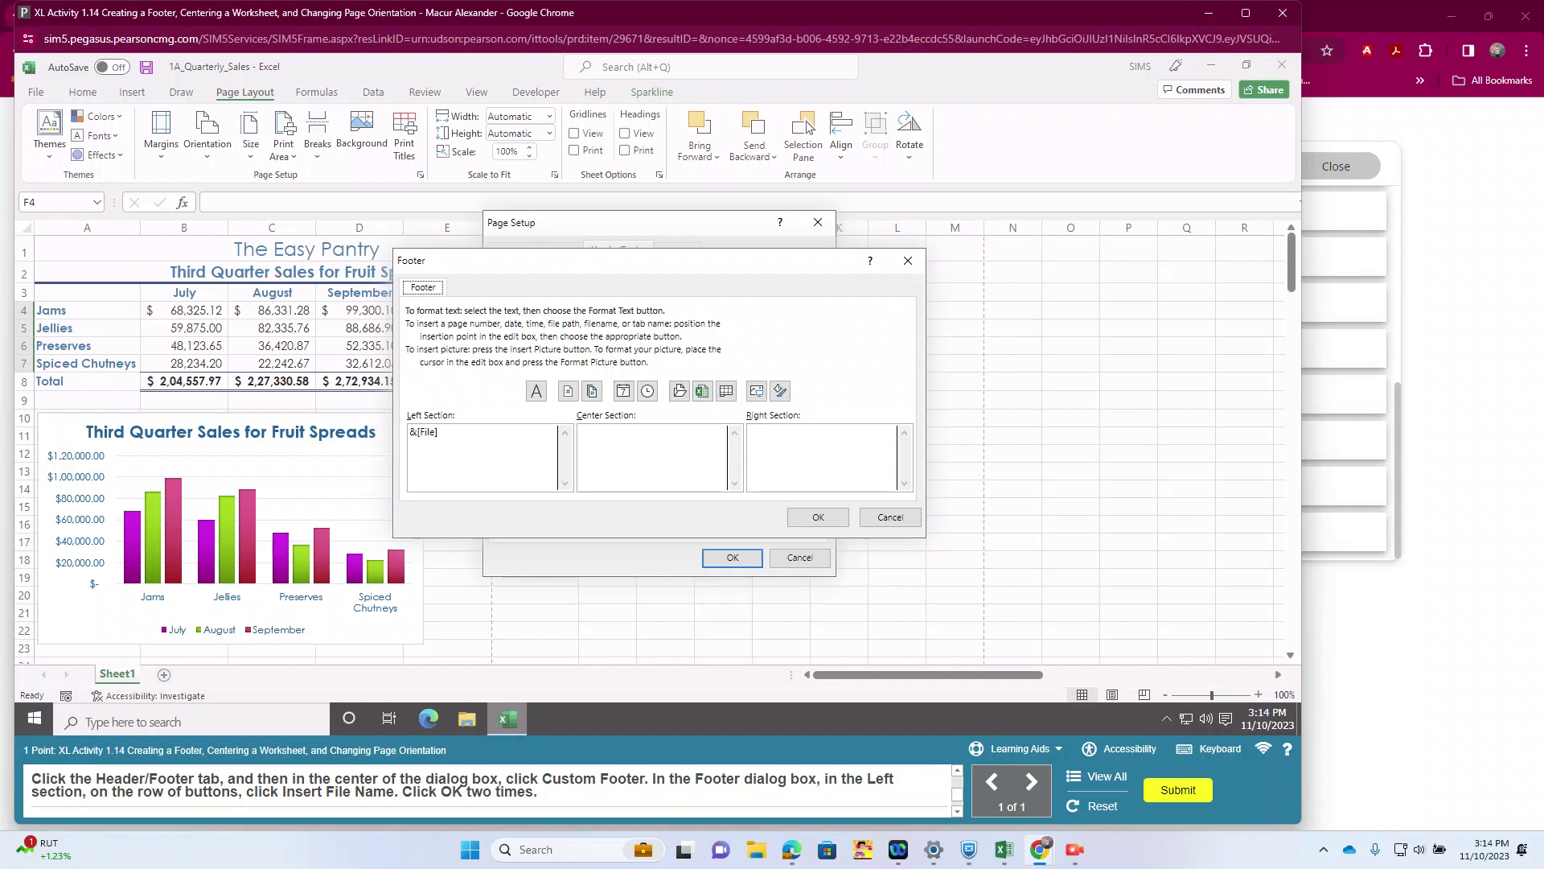
left_click(818, 517)
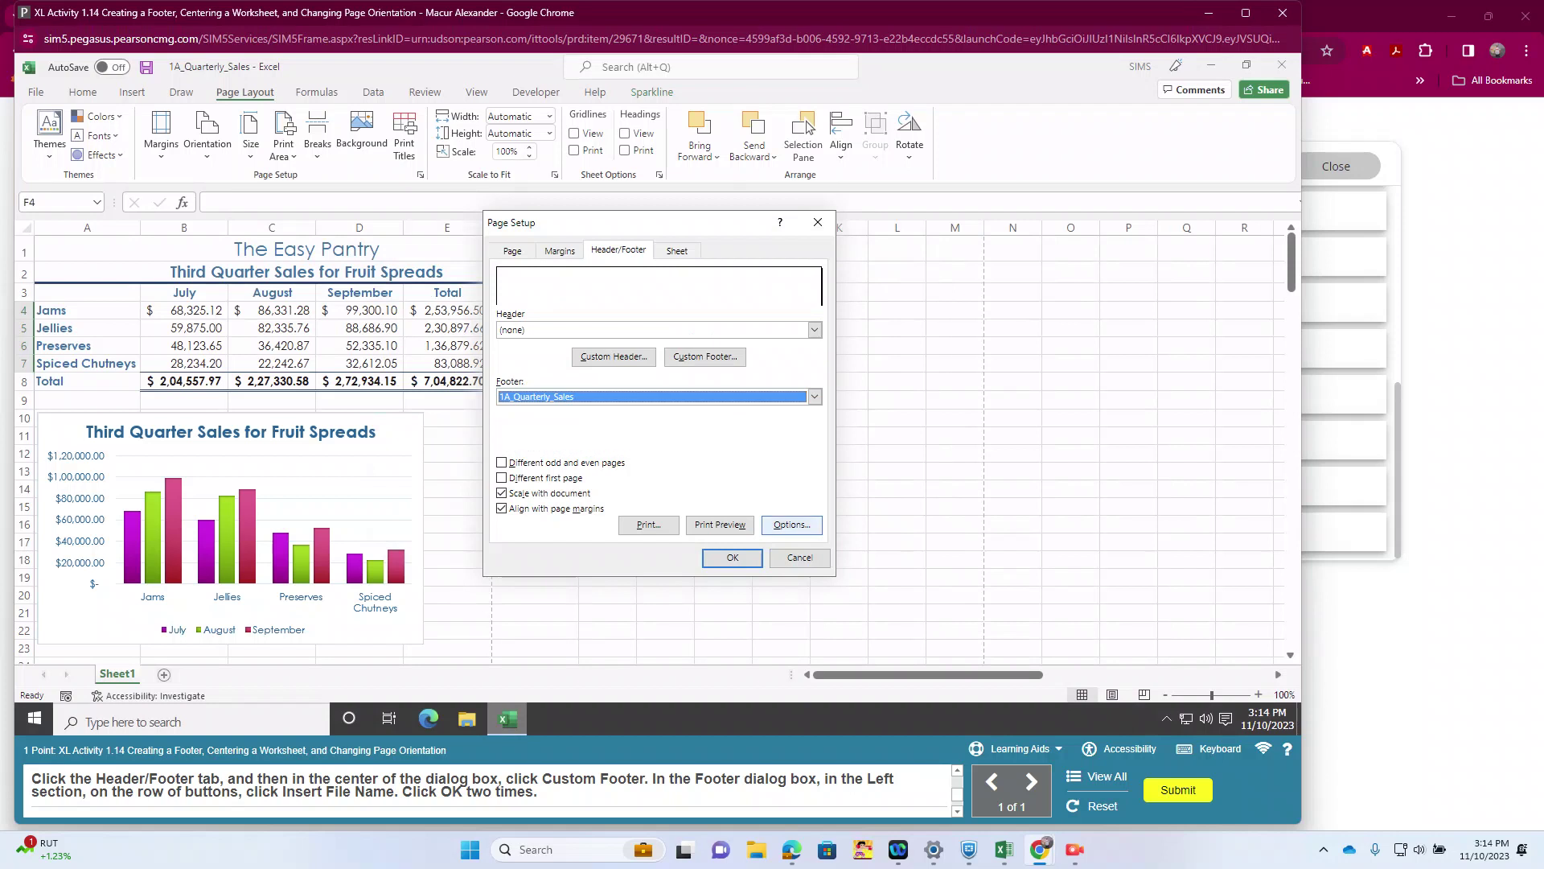
key("Return")
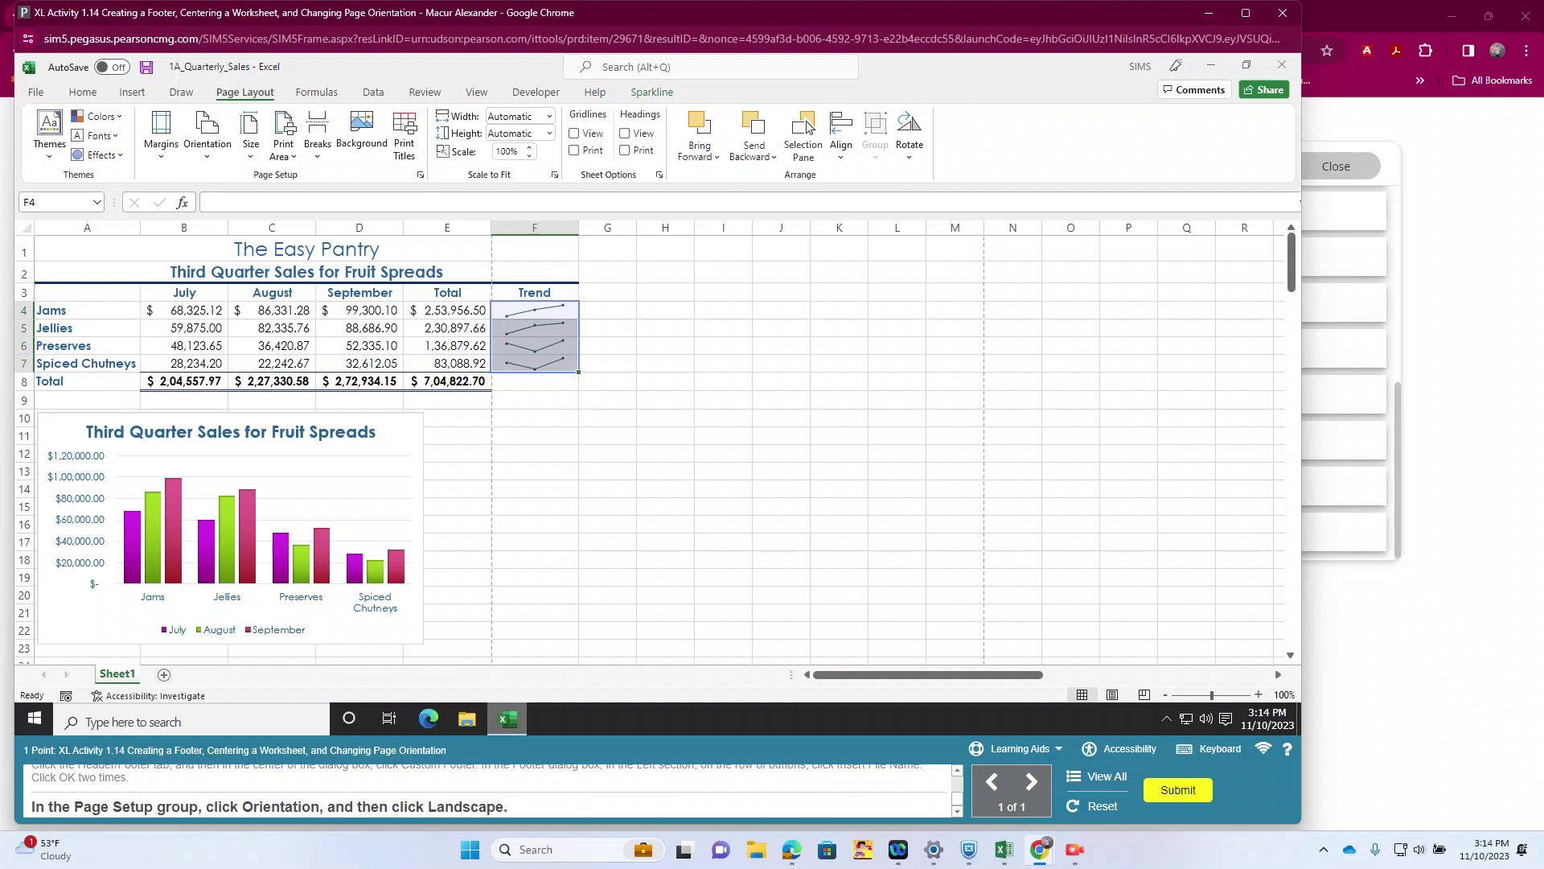
Change the page orientation to Landscape and submit the activity.
left_click(208, 135)
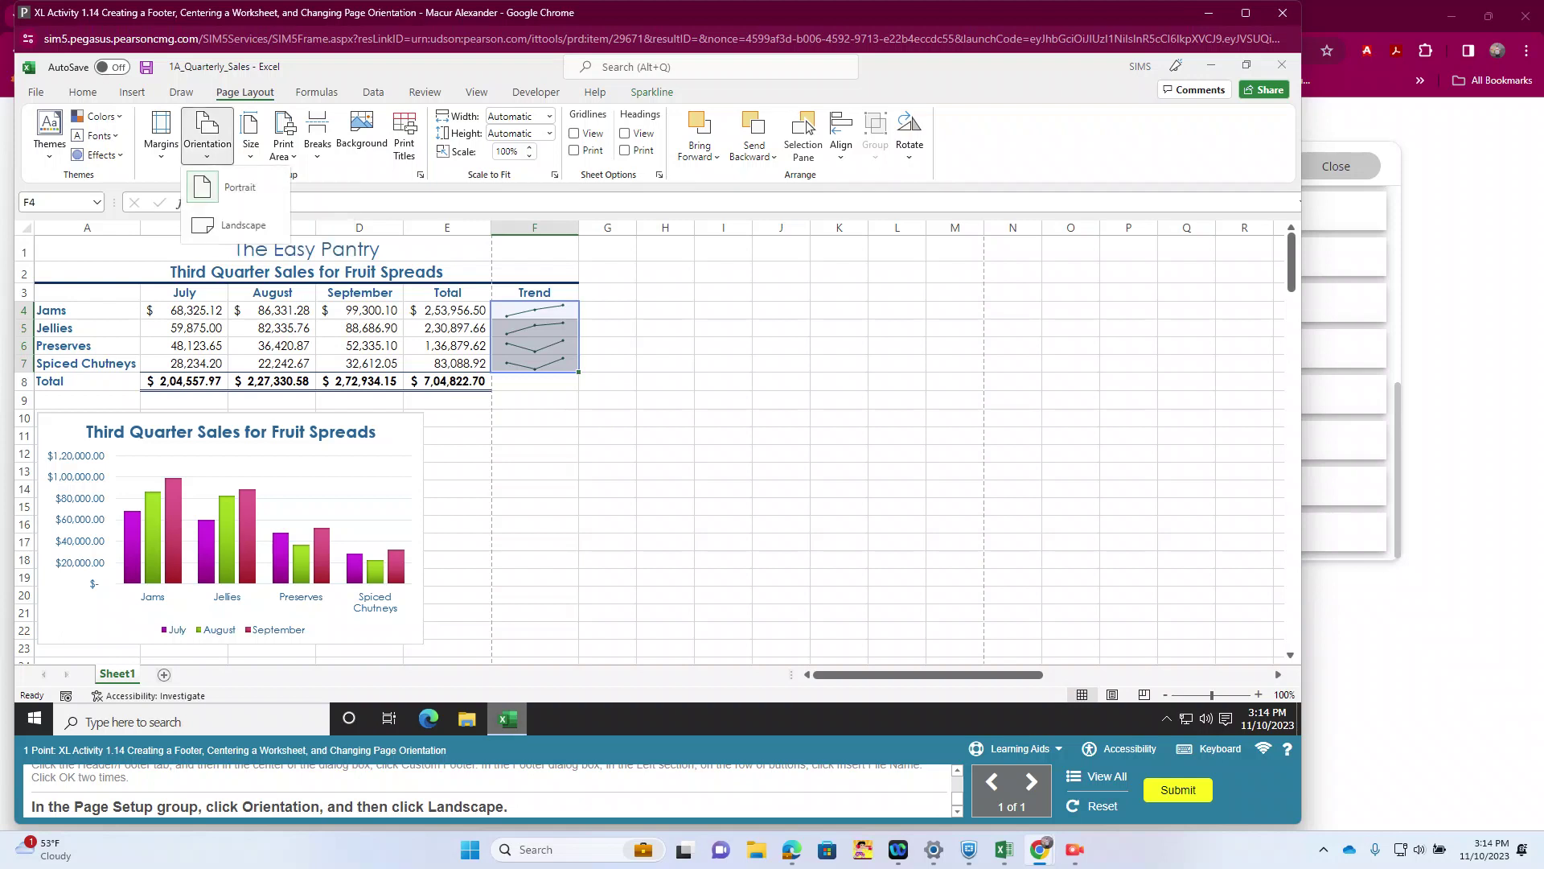
left_click(242, 225)
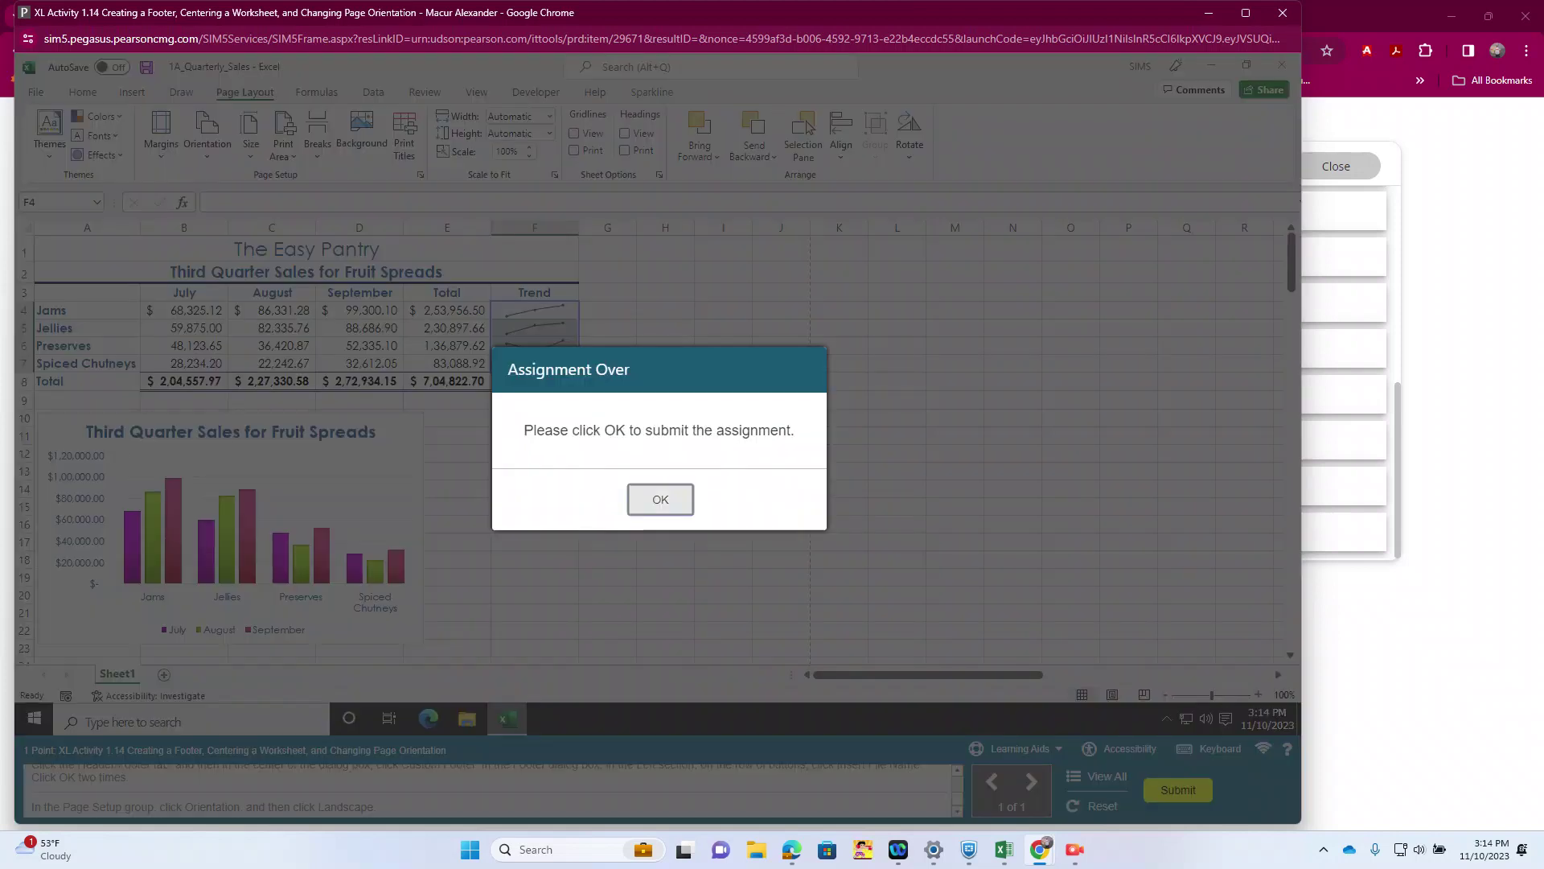
left_click(660, 500)
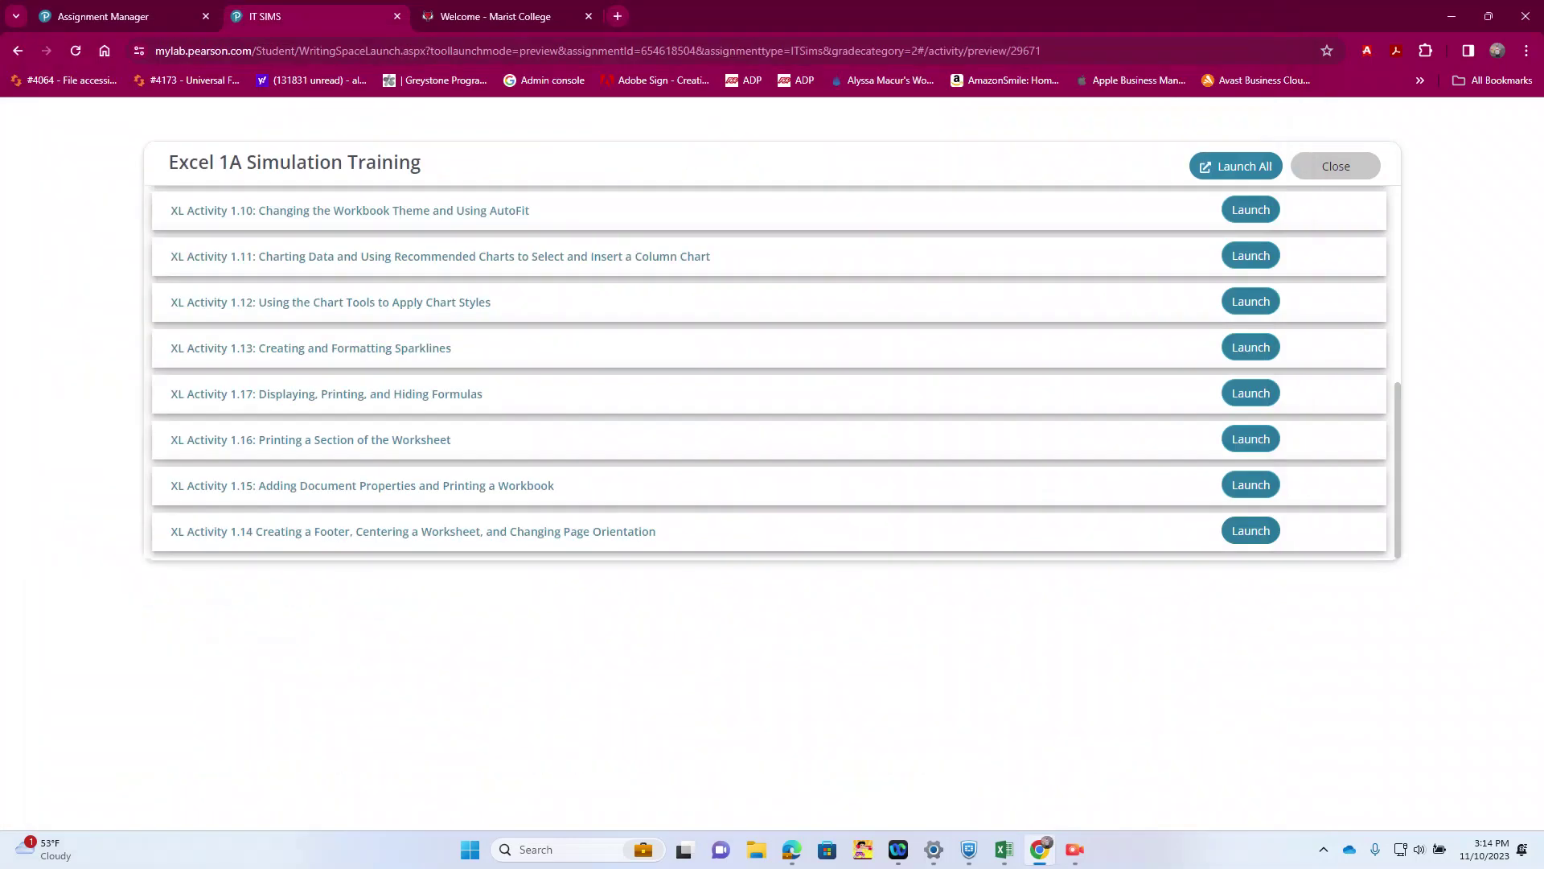
Launch XL Activity 1.15 and show all of the workbook's document properties.
left_click(1251, 531)
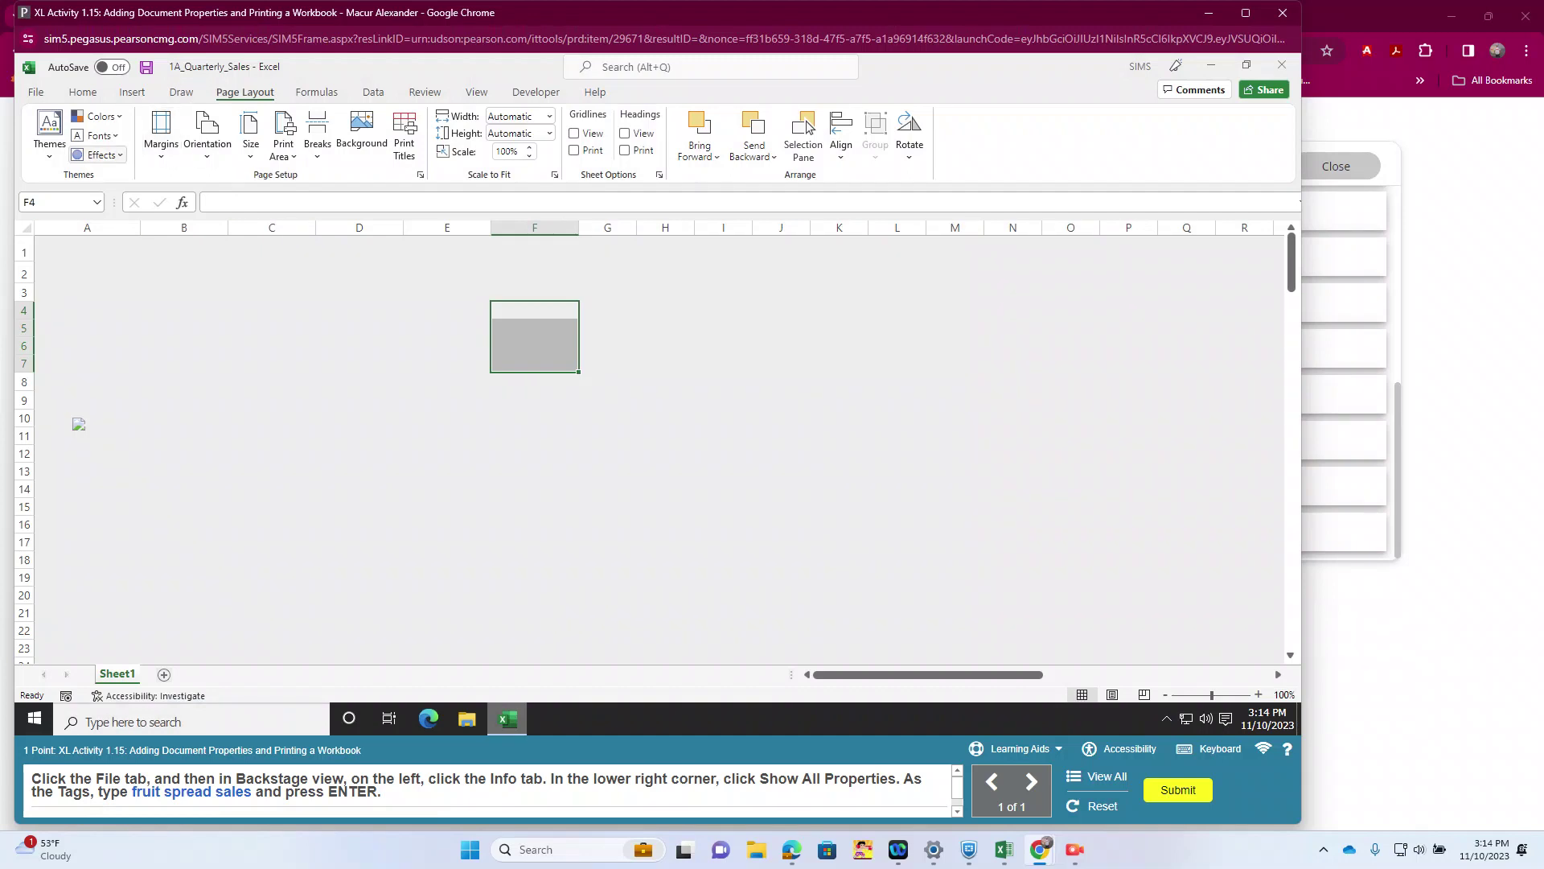
left_click(36, 93)
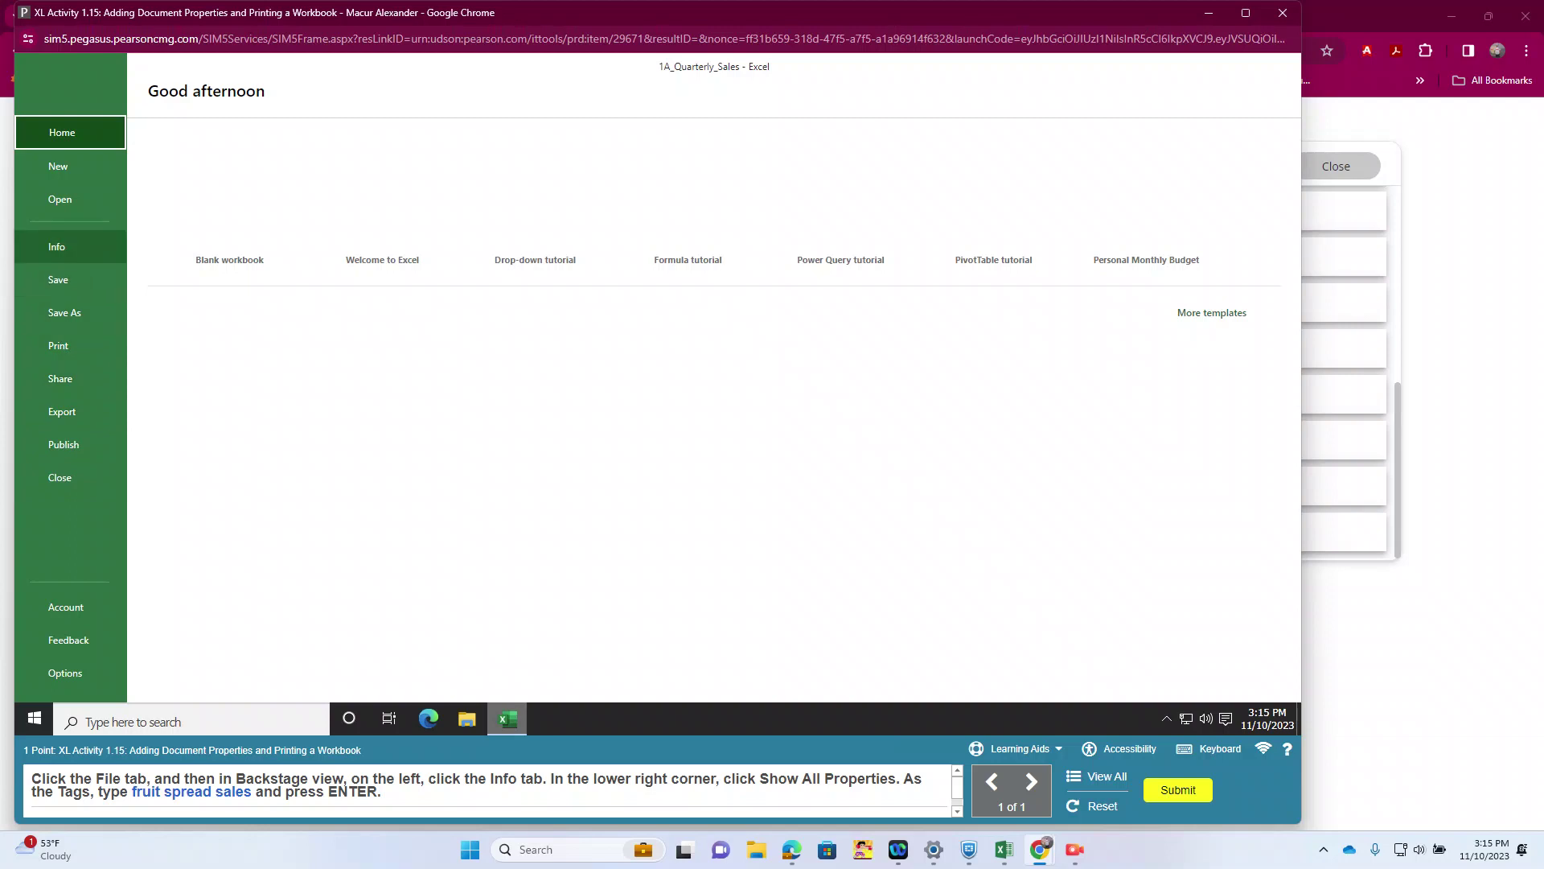
left_click(57, 246)
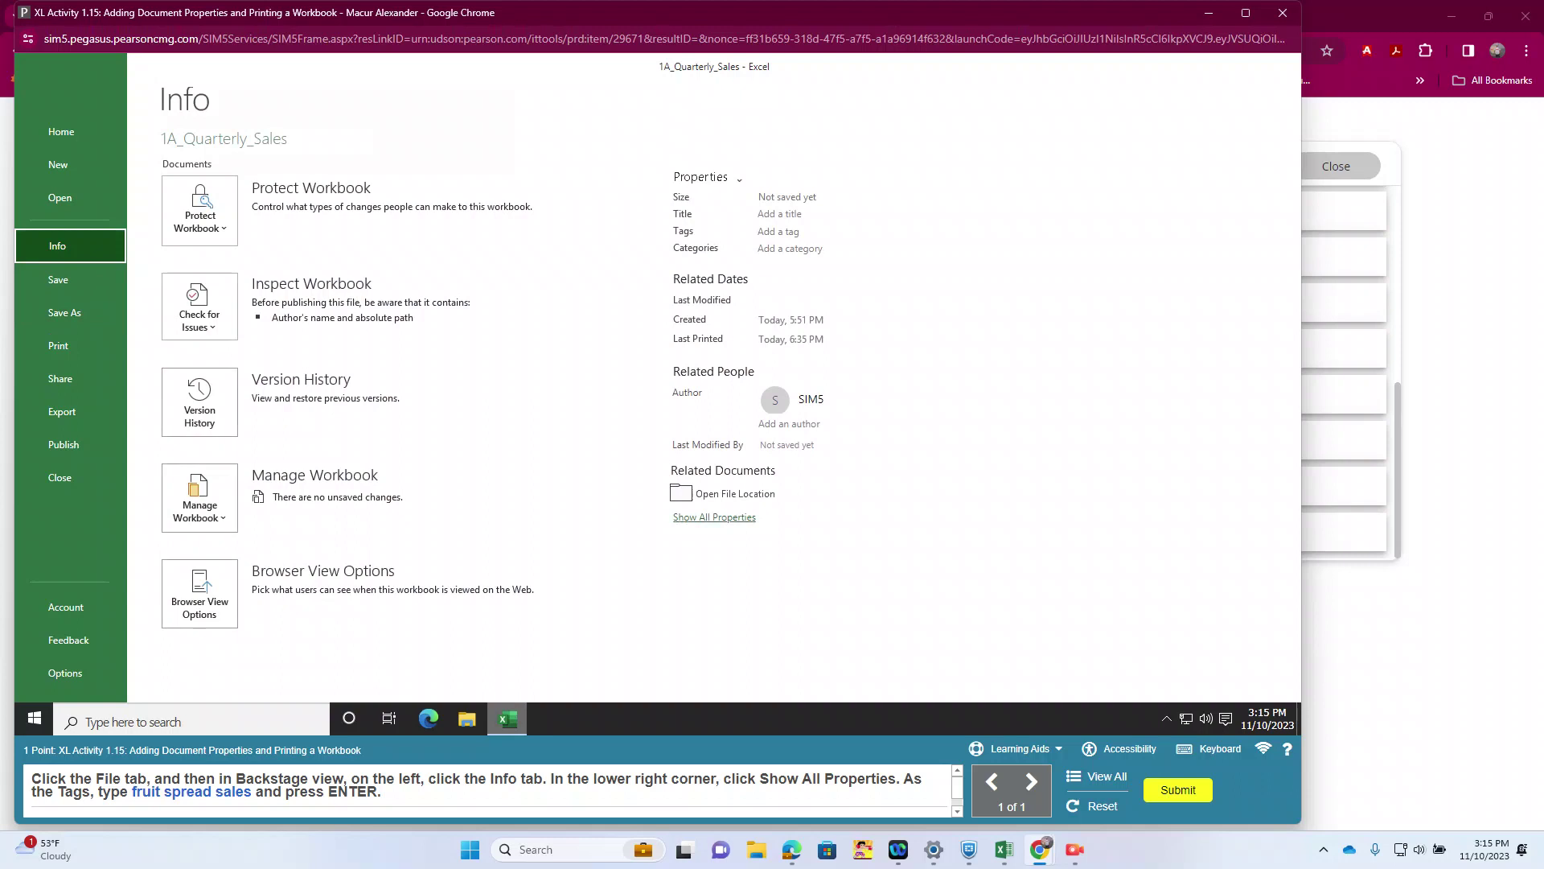
left_click(714, 517)
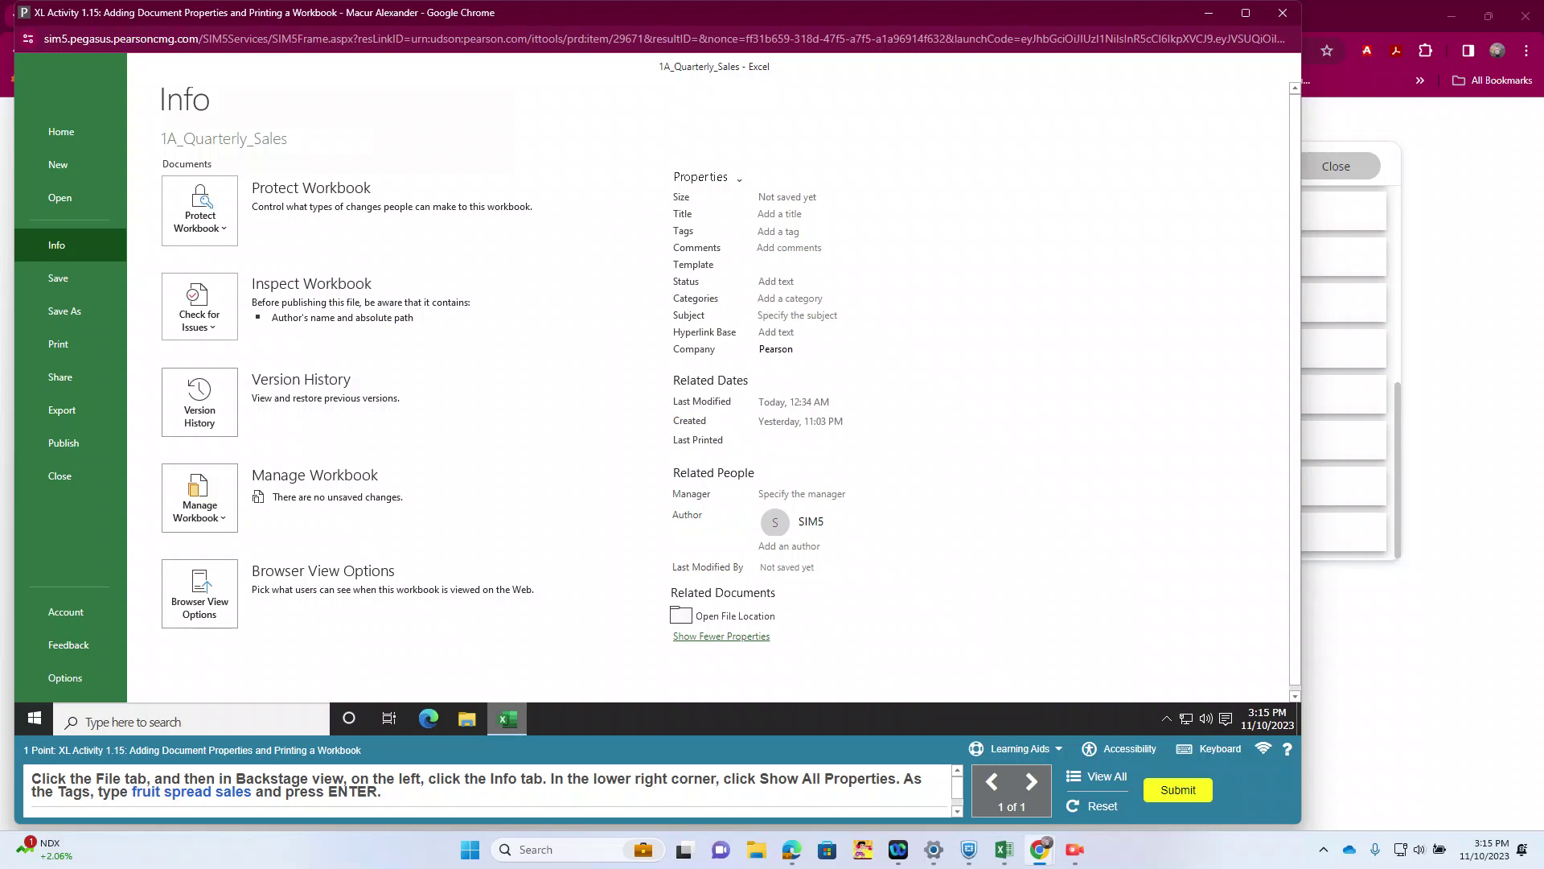
Set the workbook's Tags property to "fruit spread sales" and display the print preview.
left_click(778, 231)
type("fruit spread sales")
key("Return")
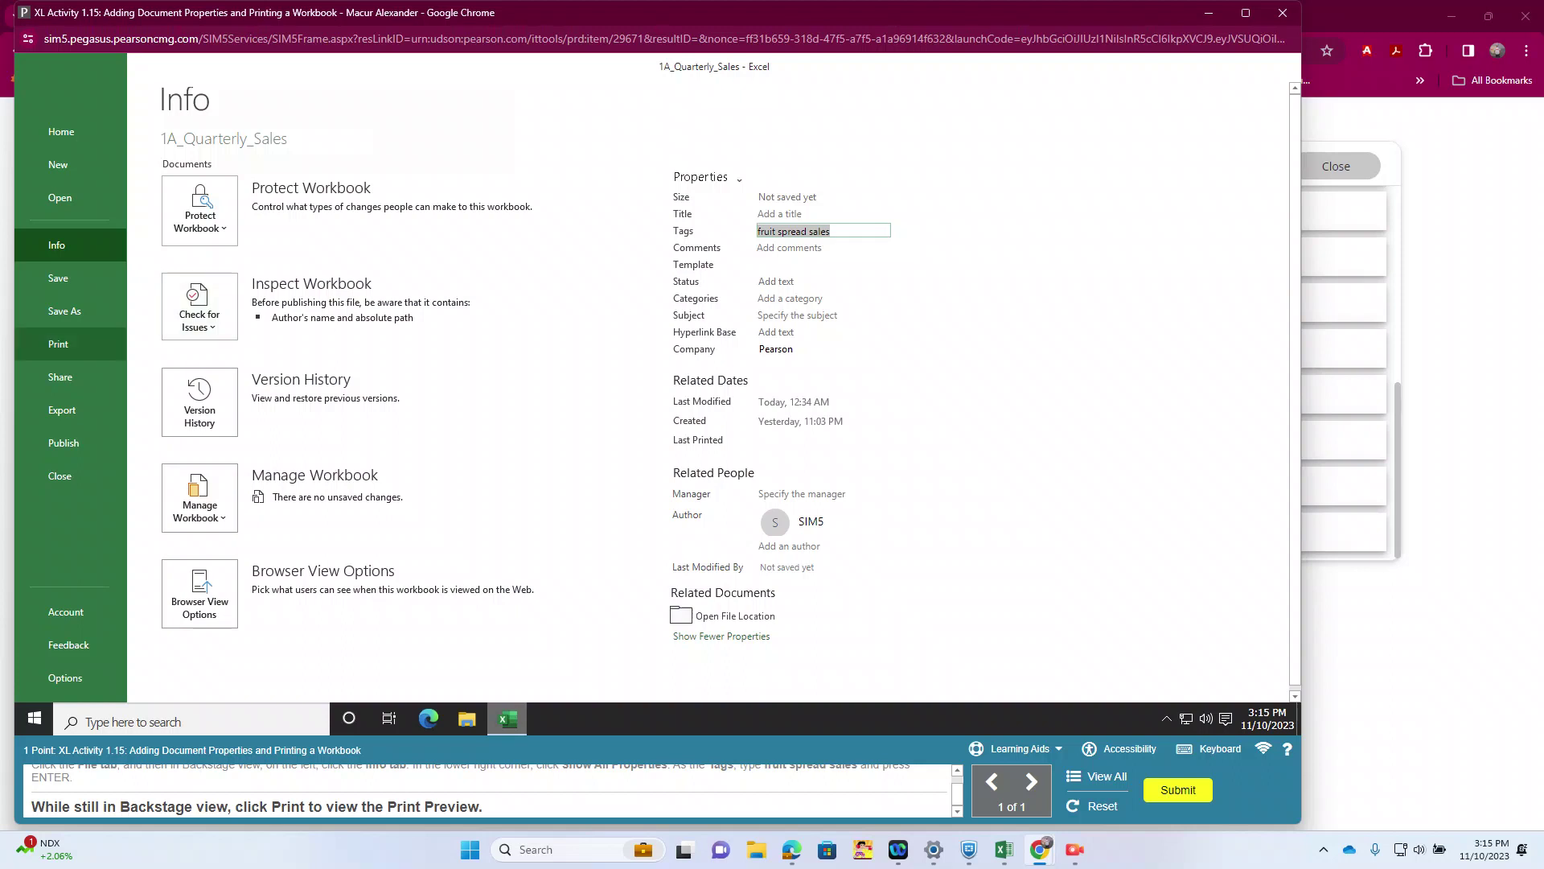
left_click(58, 344)
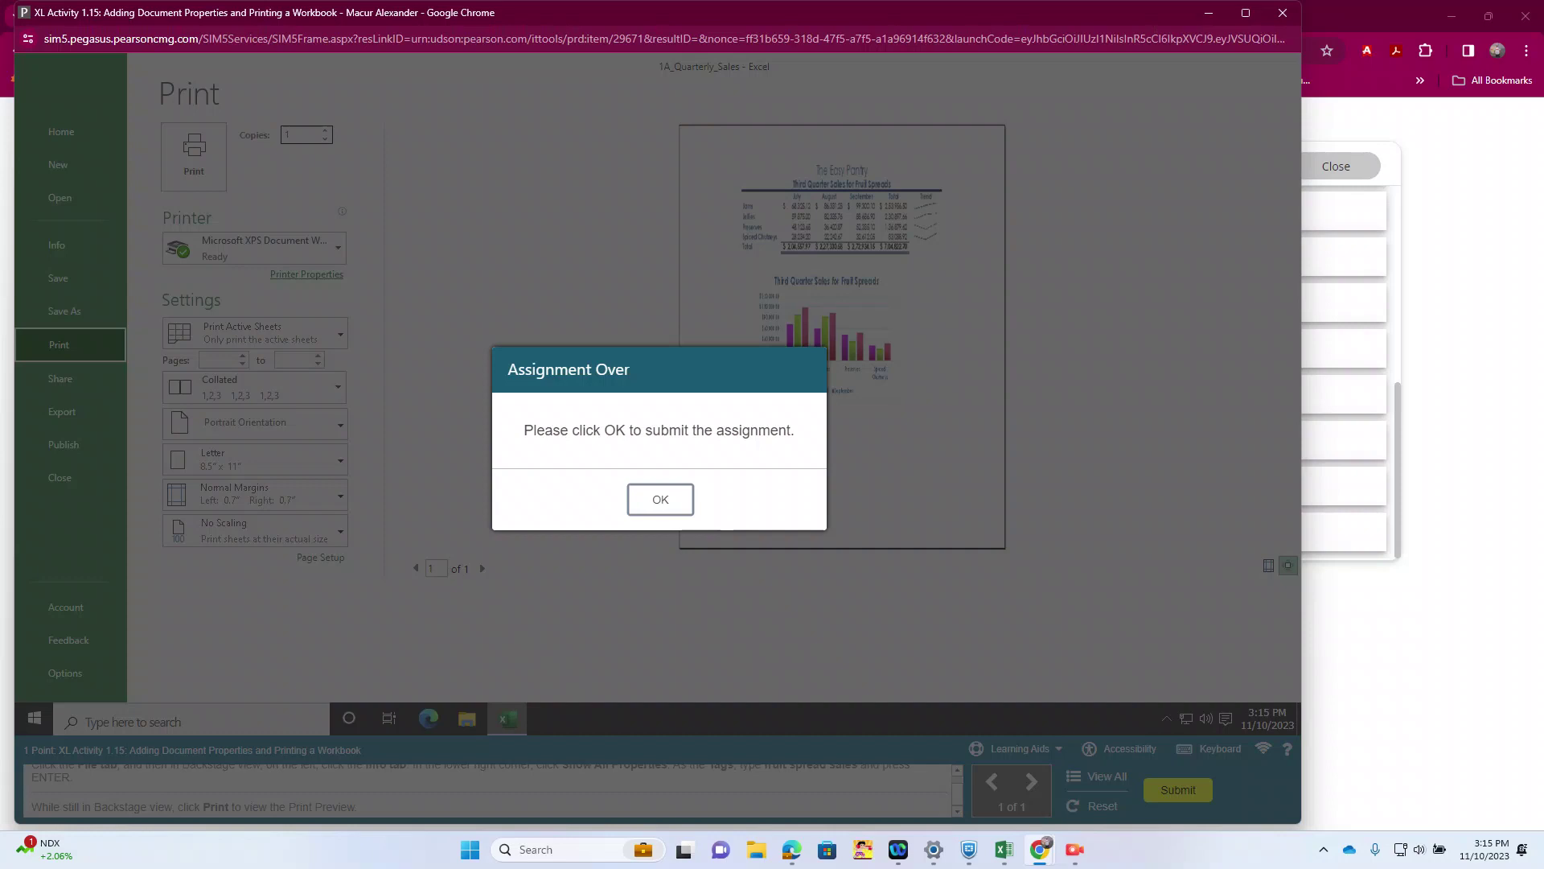
Submit the finished activity and launch XL Activity 1.16: Printing a Section of the Worksheet.
left_click(661, 499)
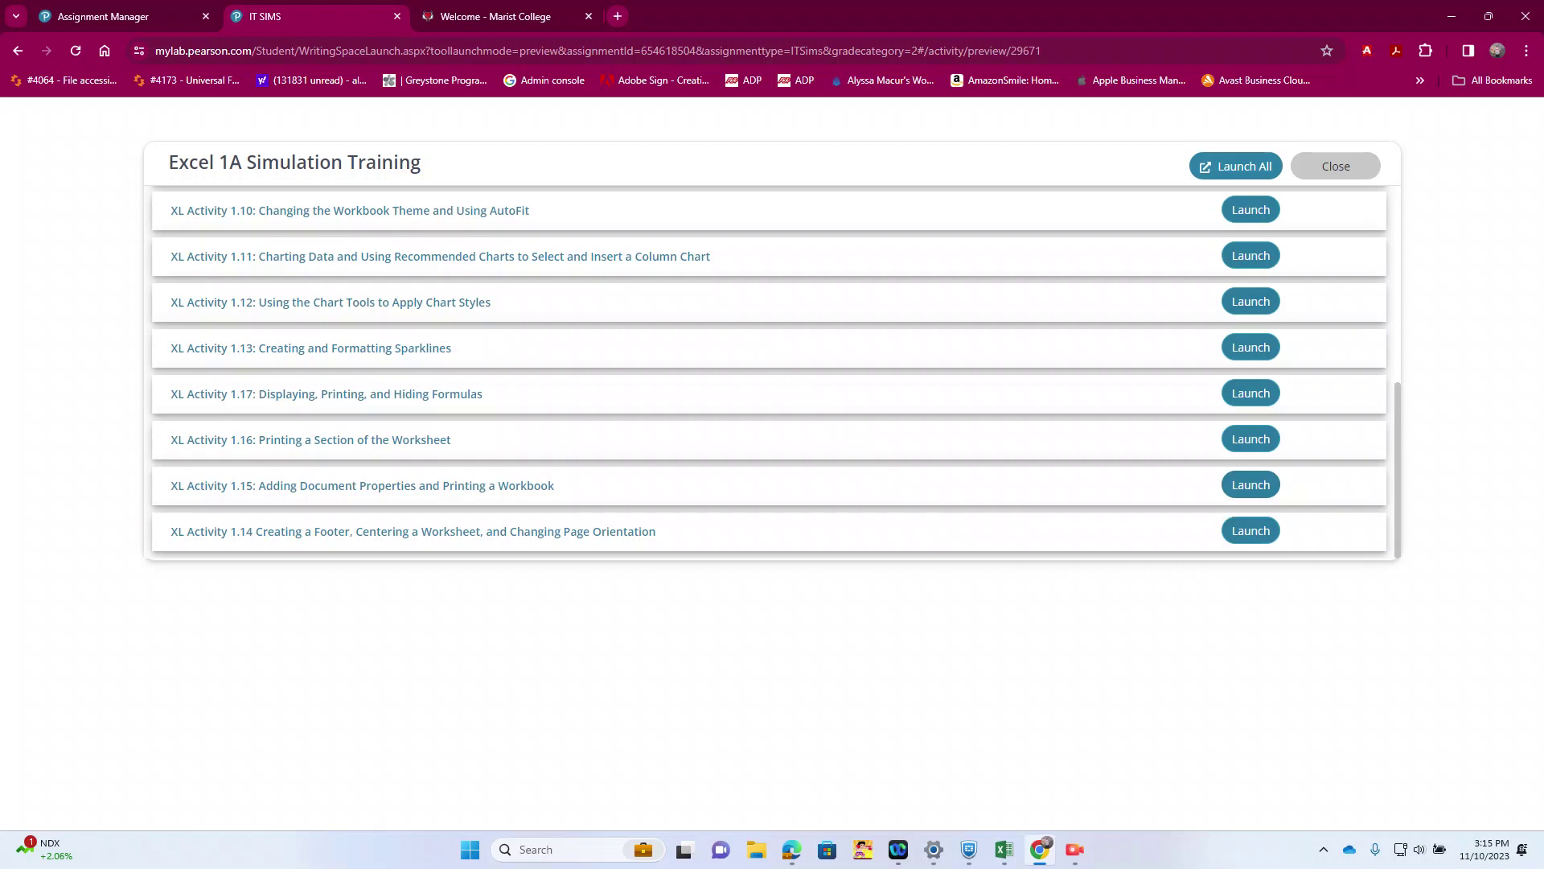
left_click(1250, 439)
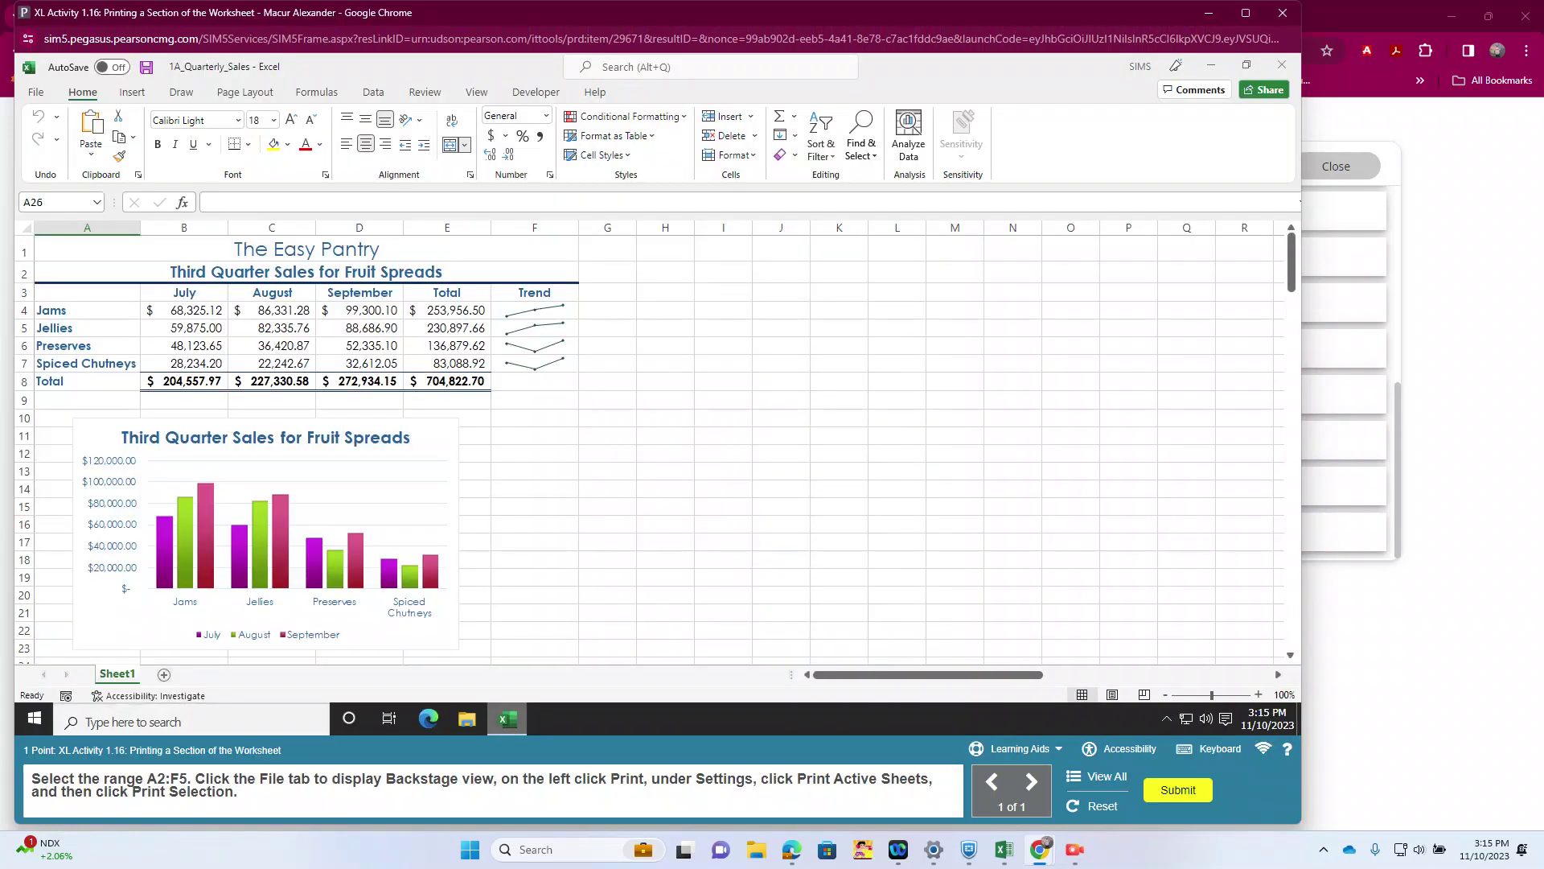
Set the print settings to Print Selection for the range A2:F5 and submit the activity.
left_click(306, 272)
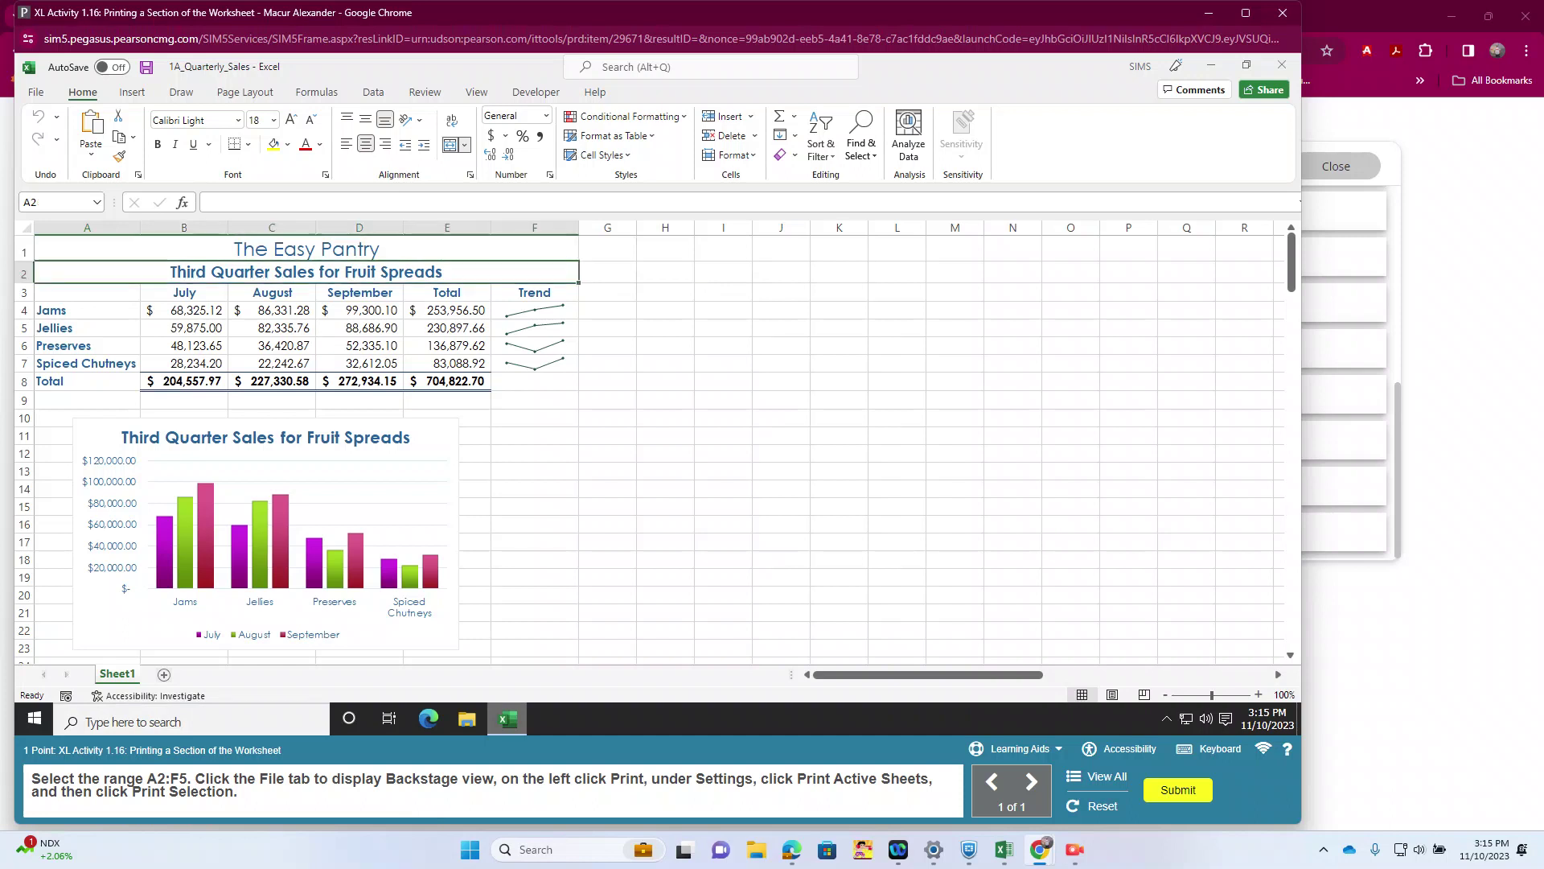
mouse_move(306, 272)
left_mouse_down()
mouse_move(555, 292)
mouse_move(555, 328)
left_mouse_up()
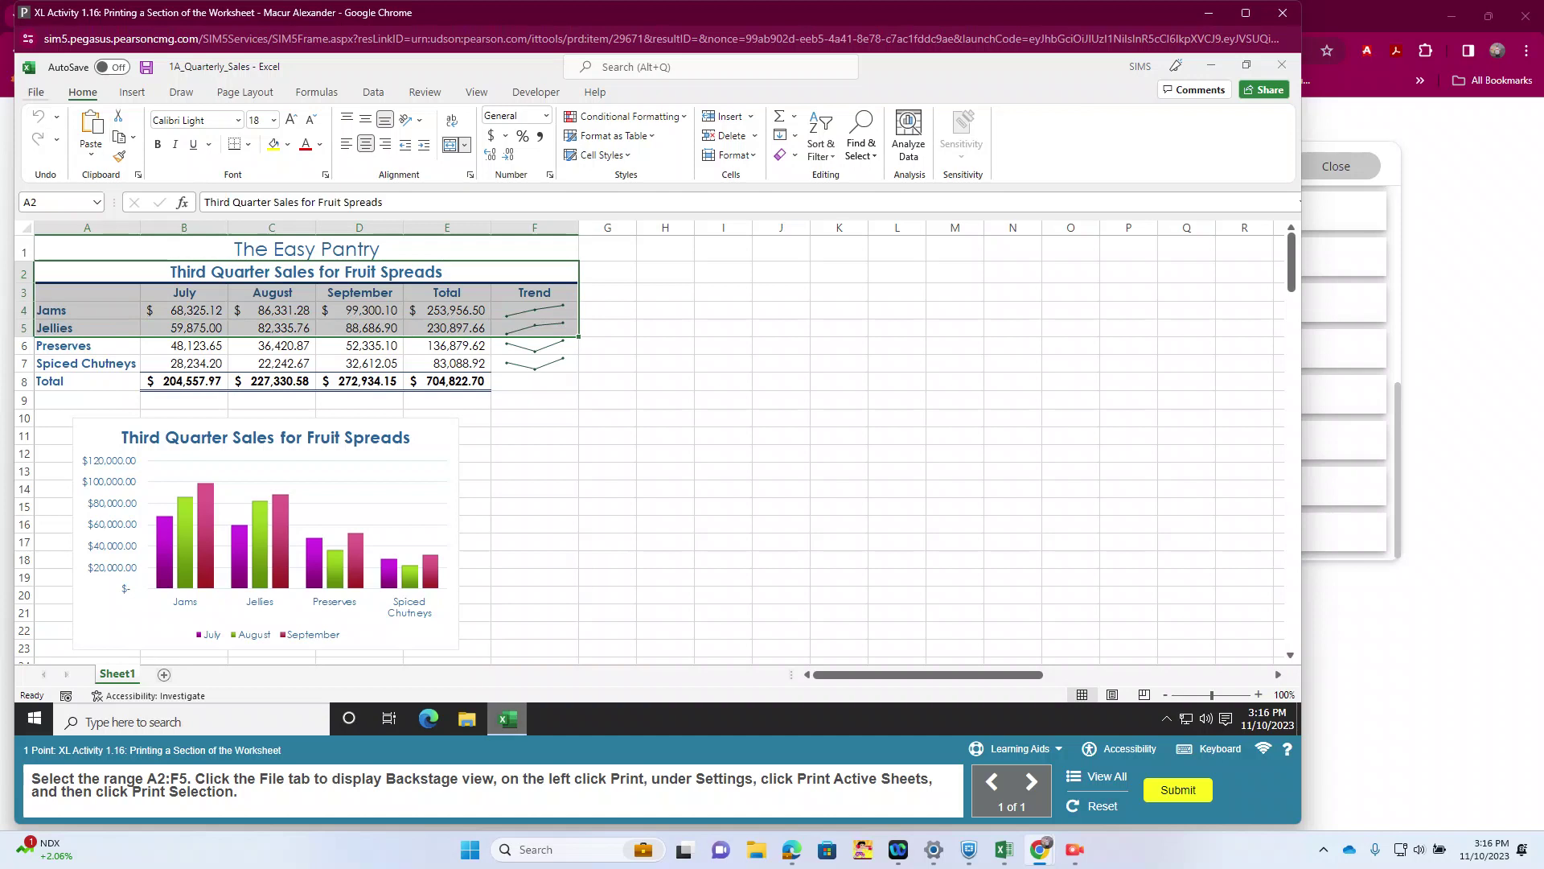
left_click(36, 92)
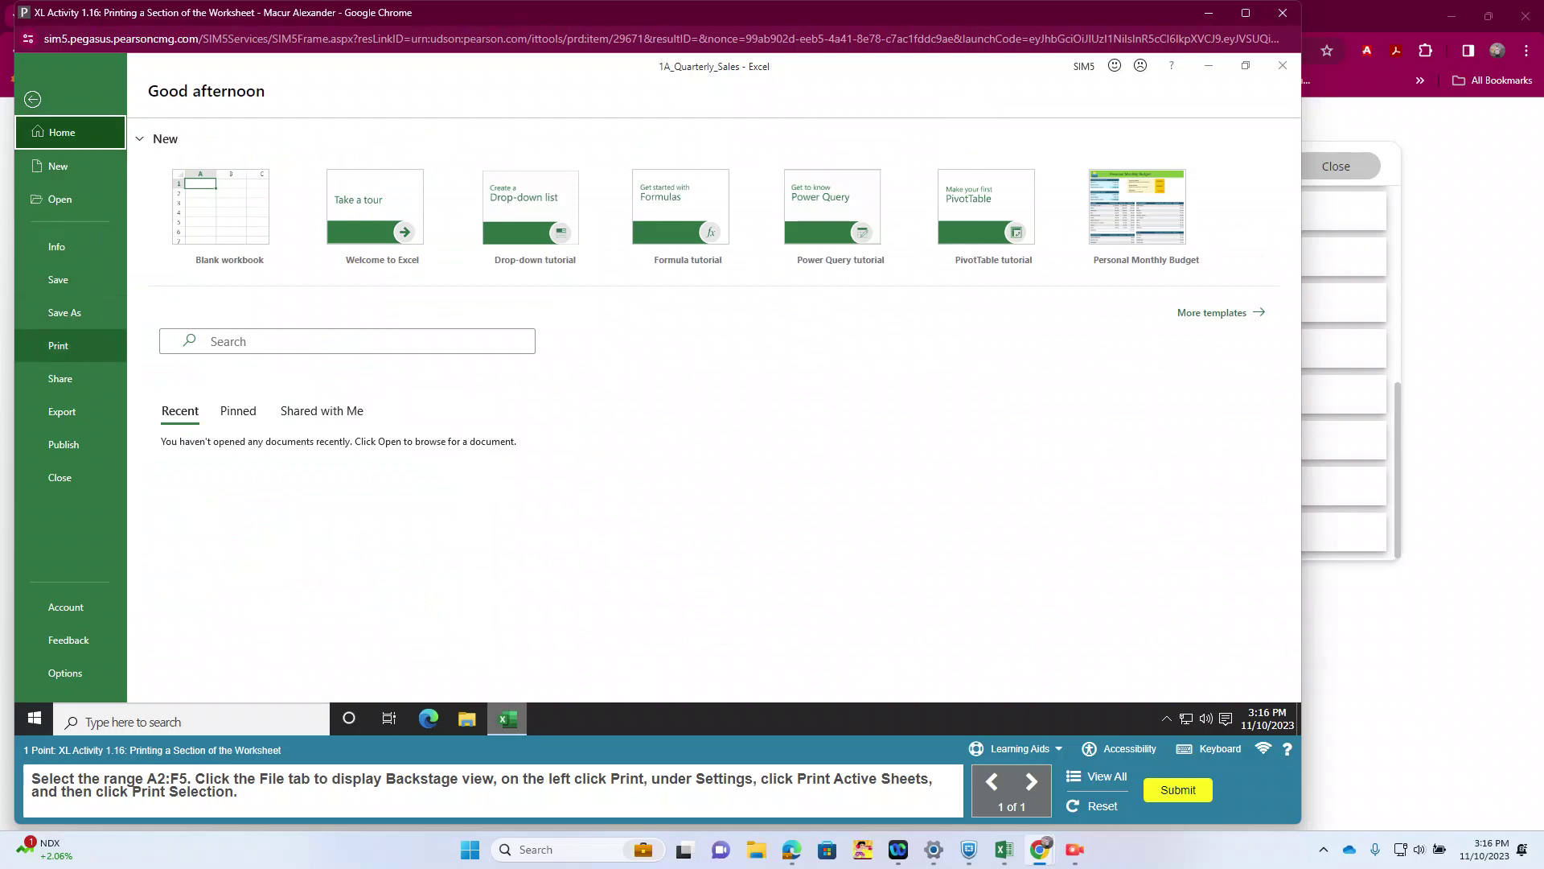
left_click(58, 345)
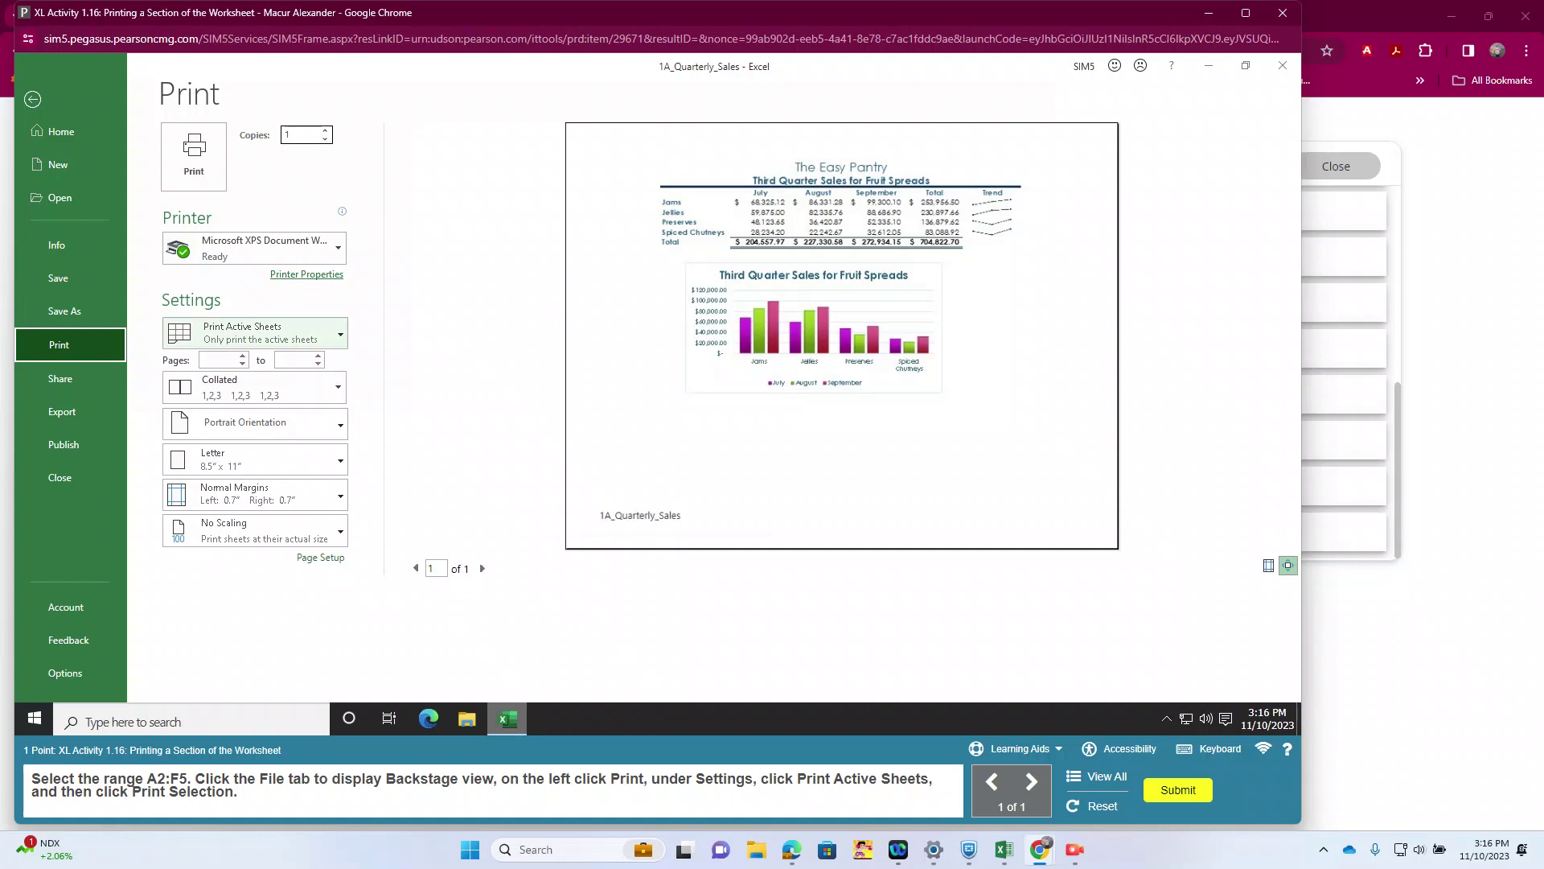
left_click(254, 332)
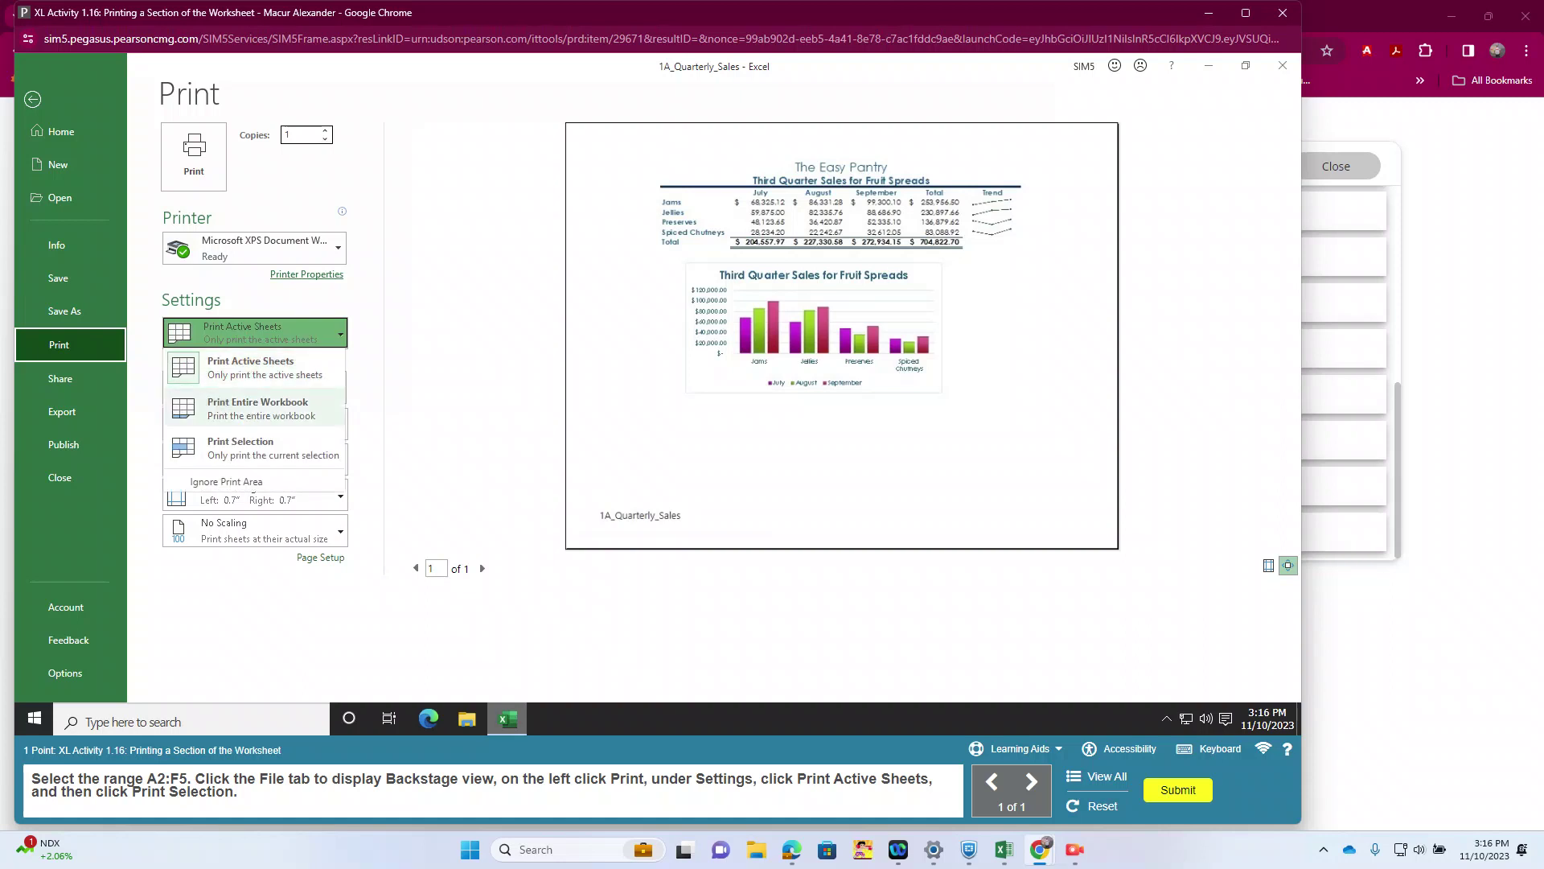
left_click(241, 447)
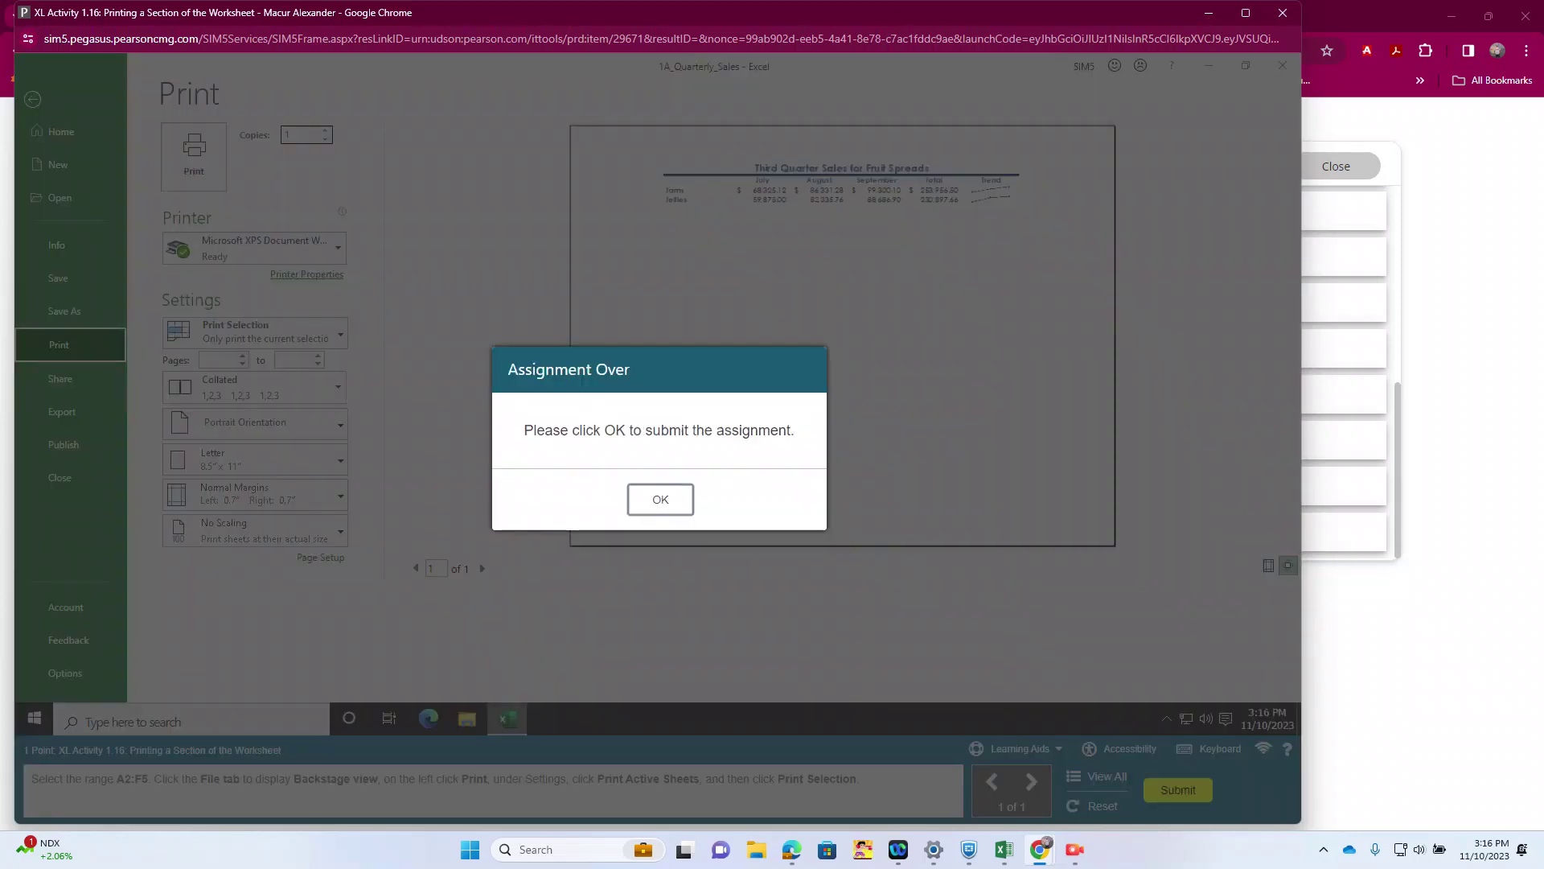
left_click(661, 499)
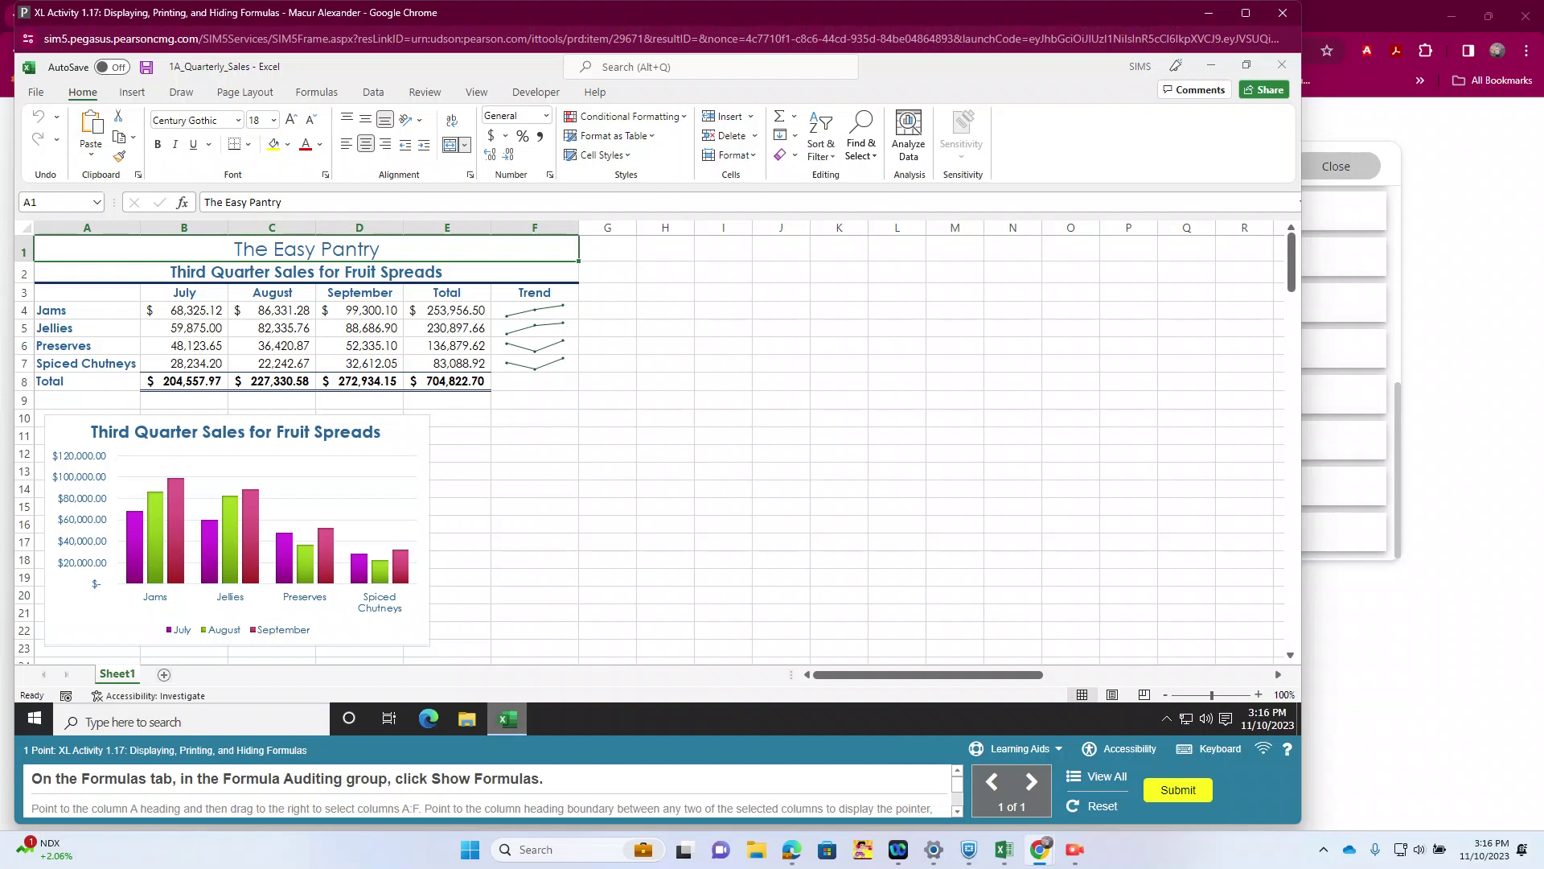
In XL Activity 1.17, display the worksheet's formulas and AutoFit the widths of columns A:F.
left_click(316, 91)
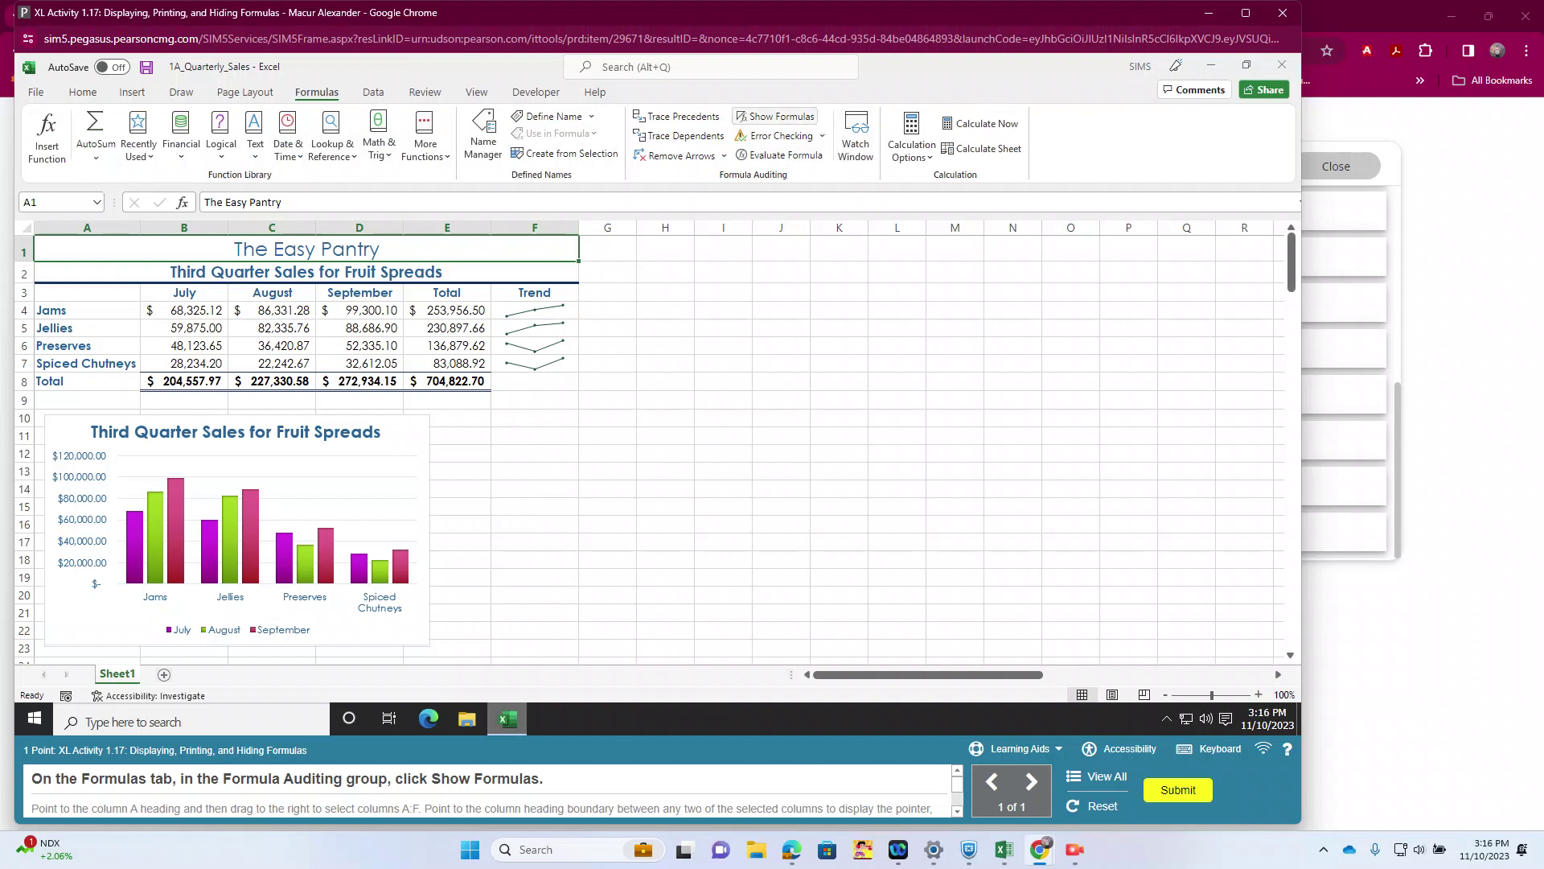
left_click(775, 116)
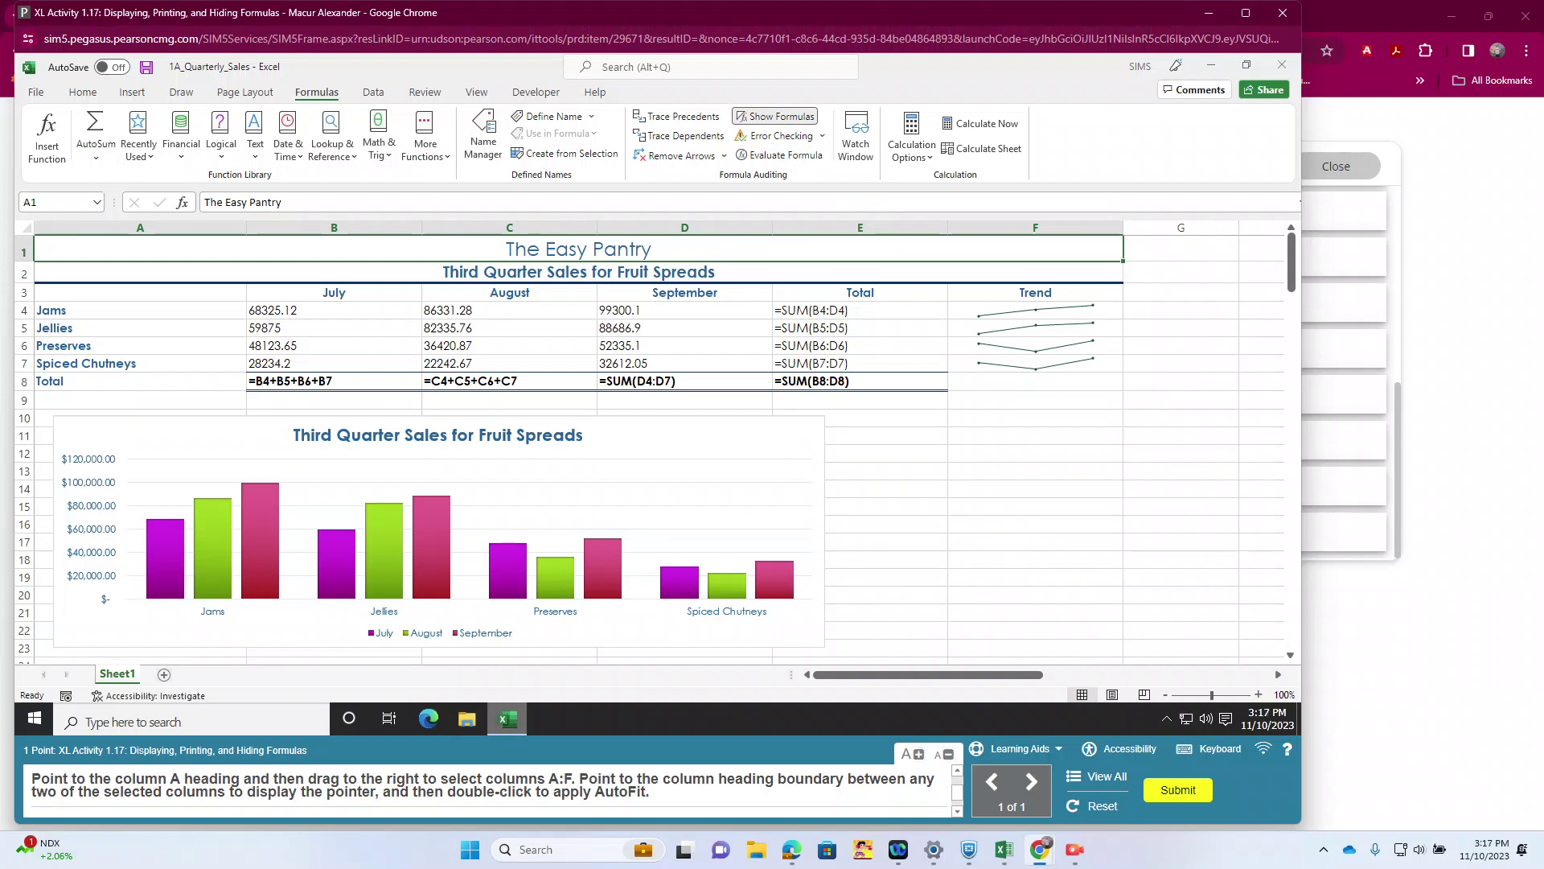
left_click_drag(140, 228, 1035, 228)
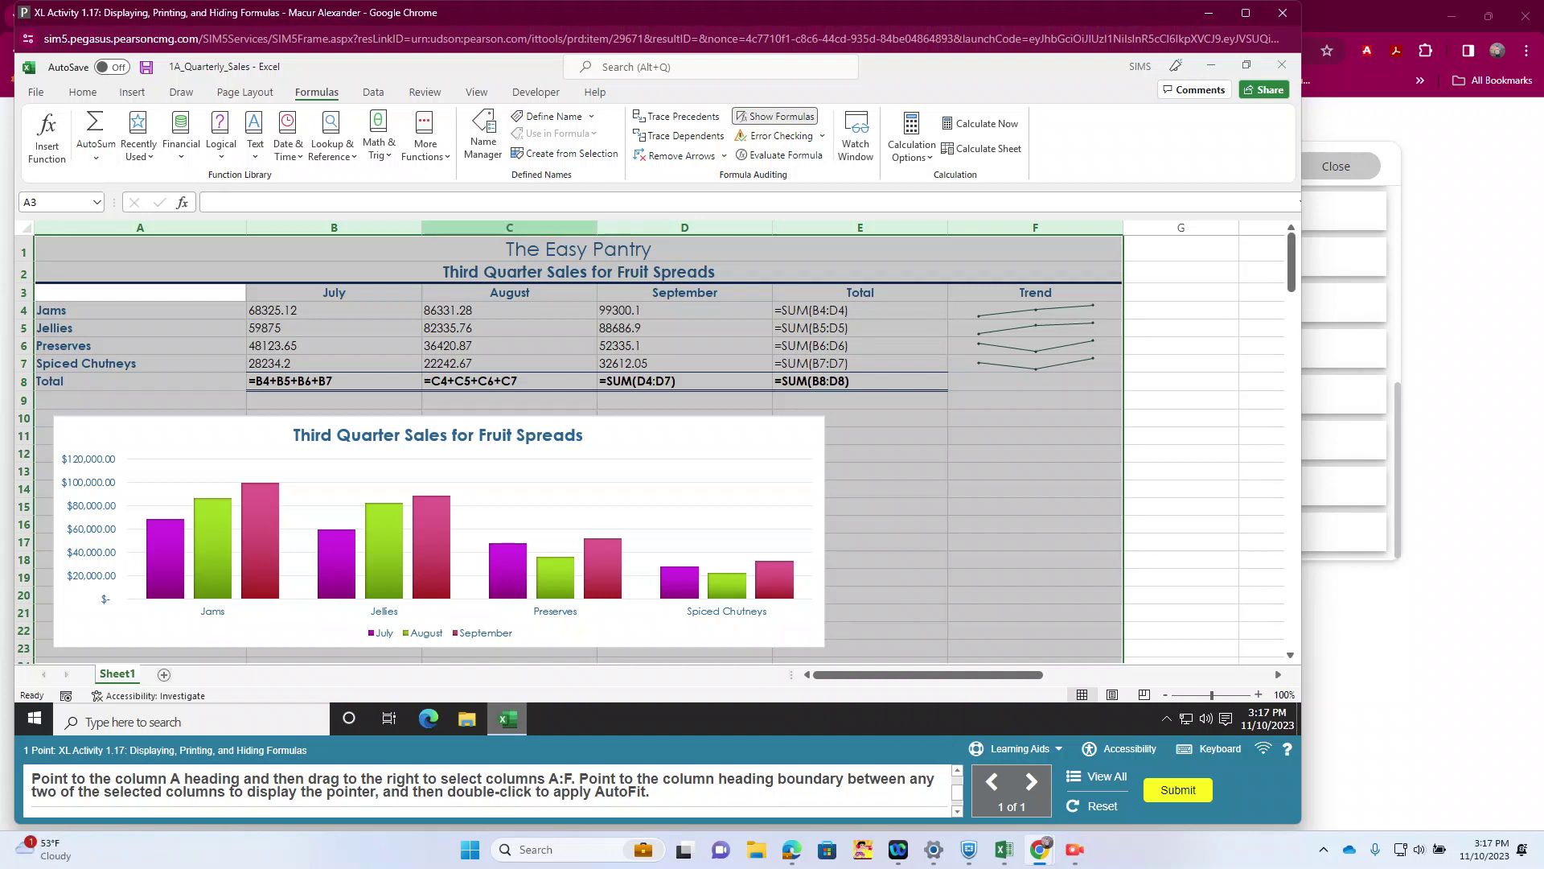
double_click(596, 228)
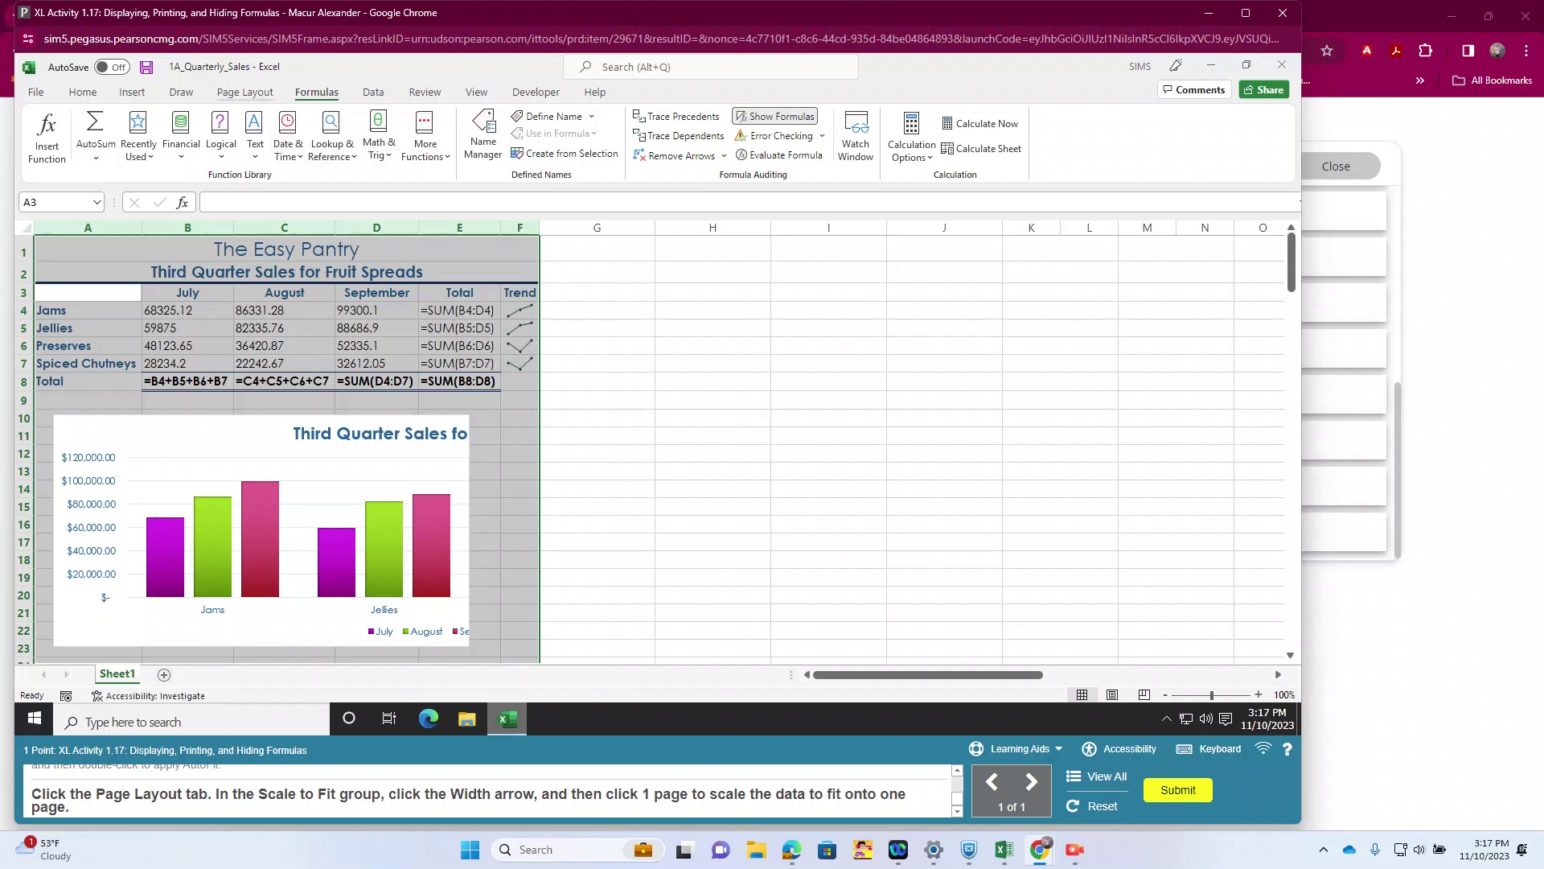
Scale the worksheet's printed width to 1 page and submit the activity.
left_click(244, 92)
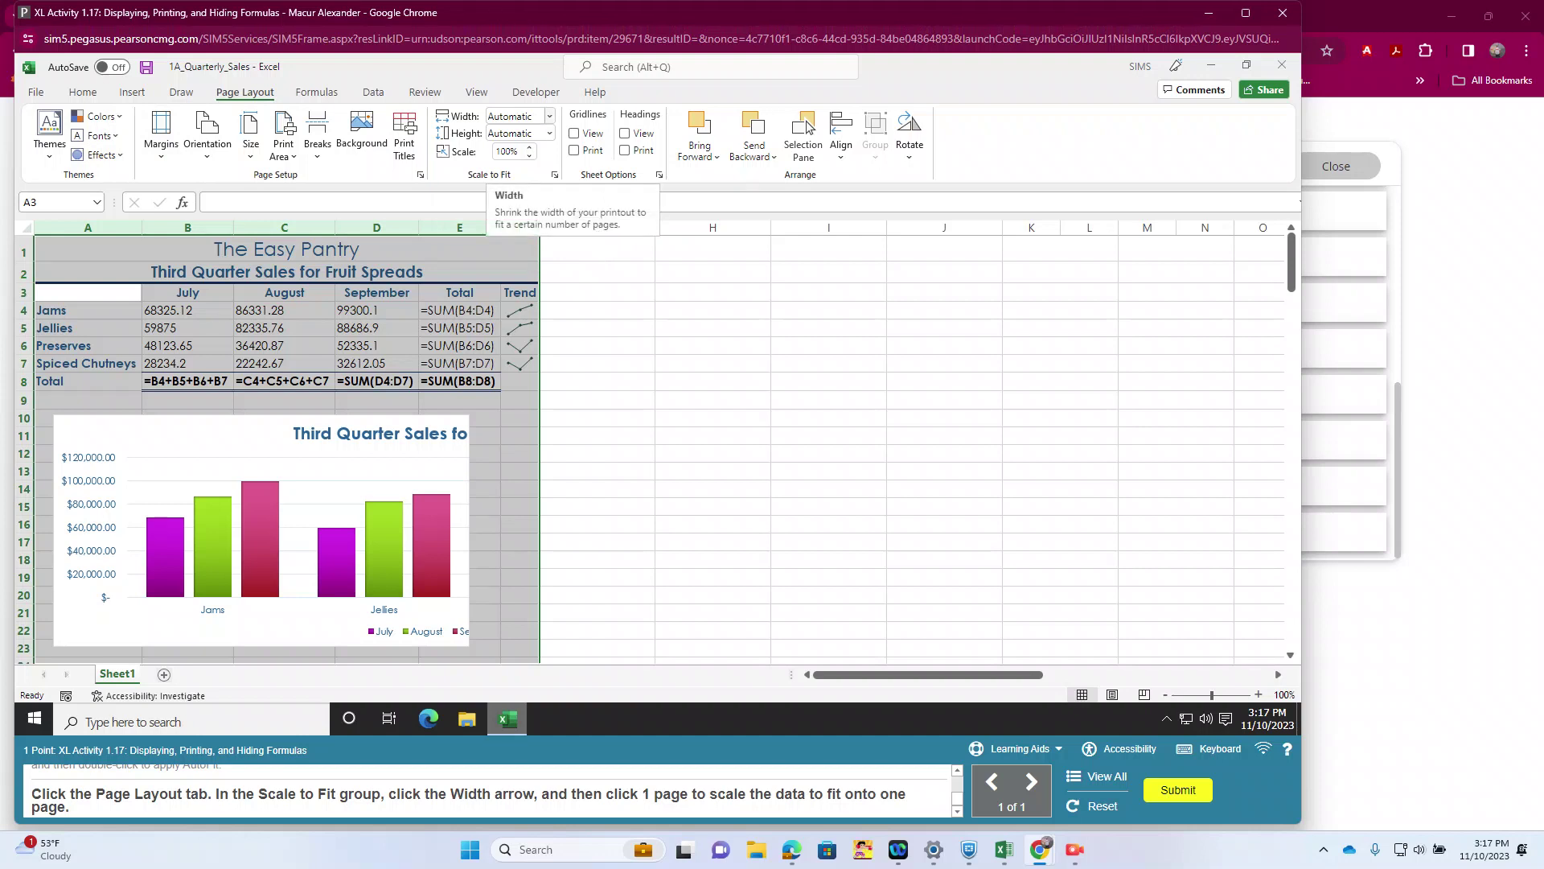
left_click(549, 117)
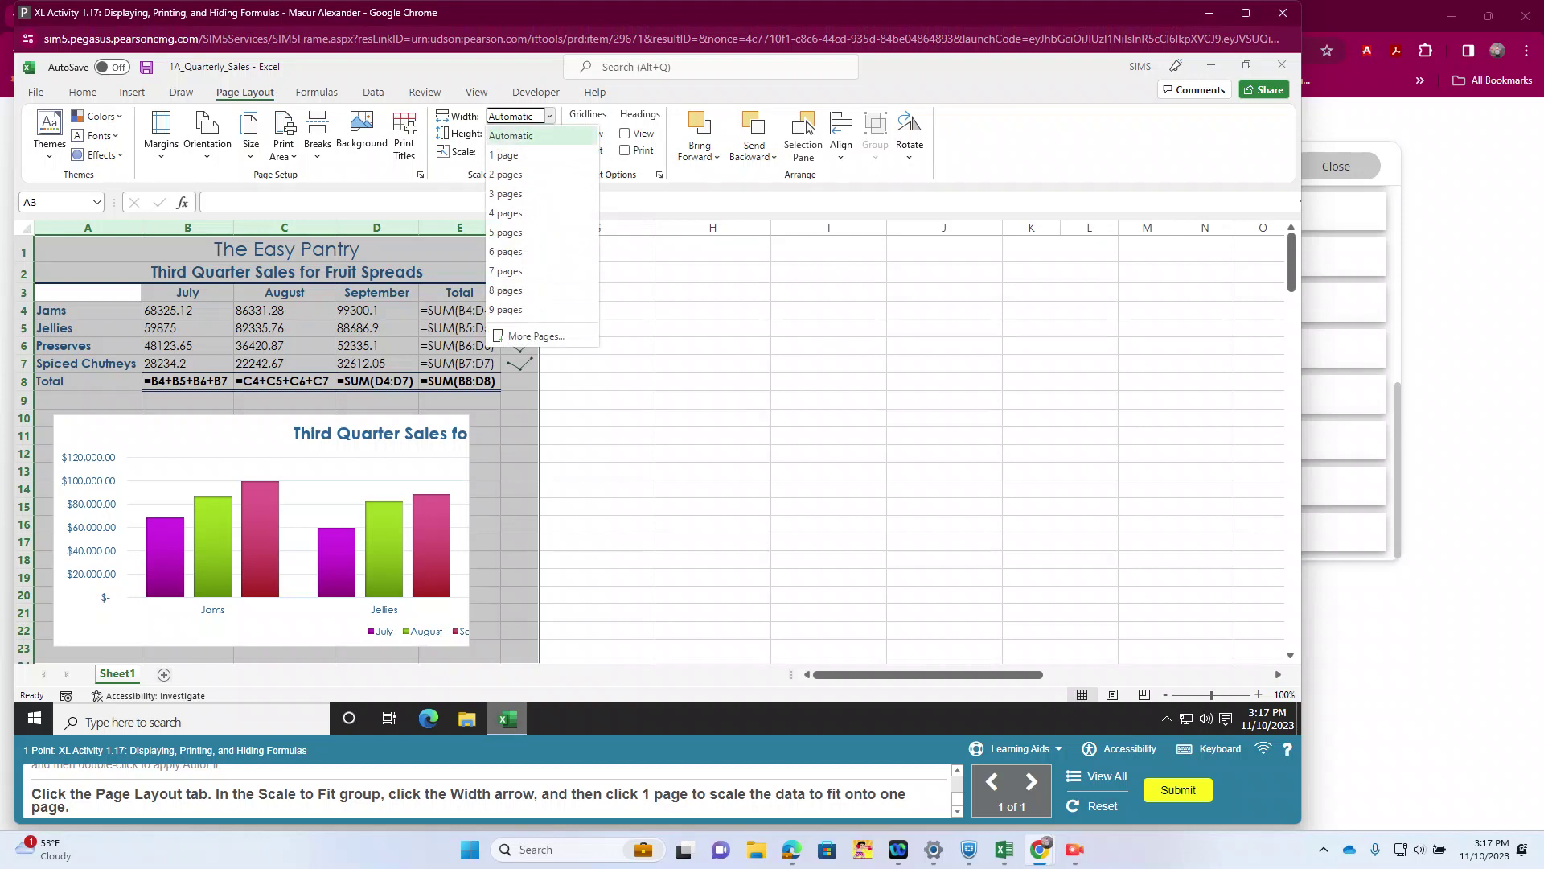
left_click(507, 156)
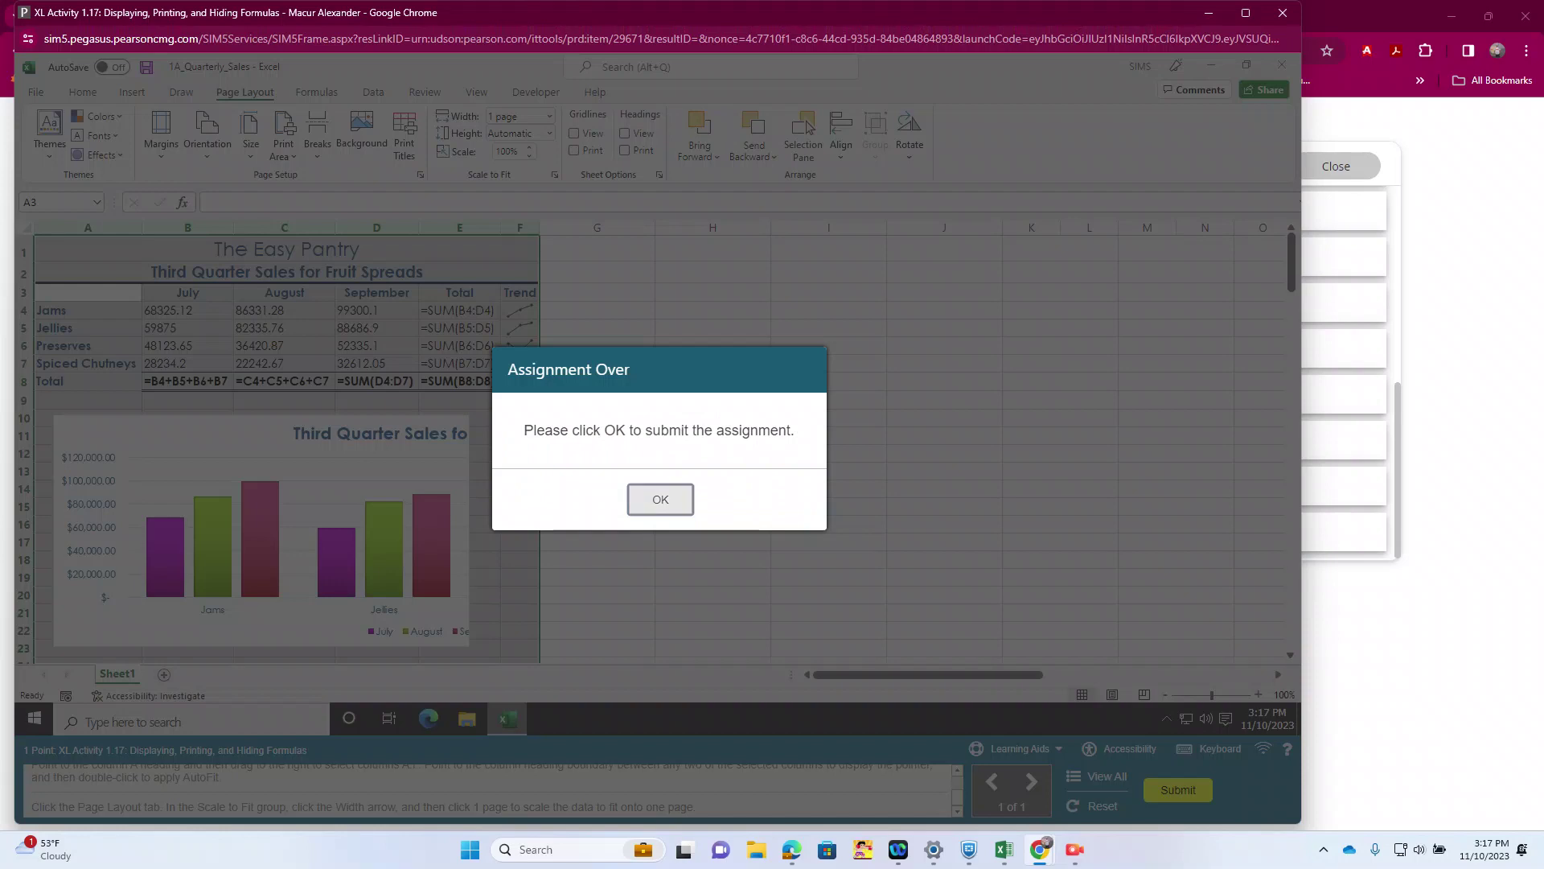
left_click(660, 499)
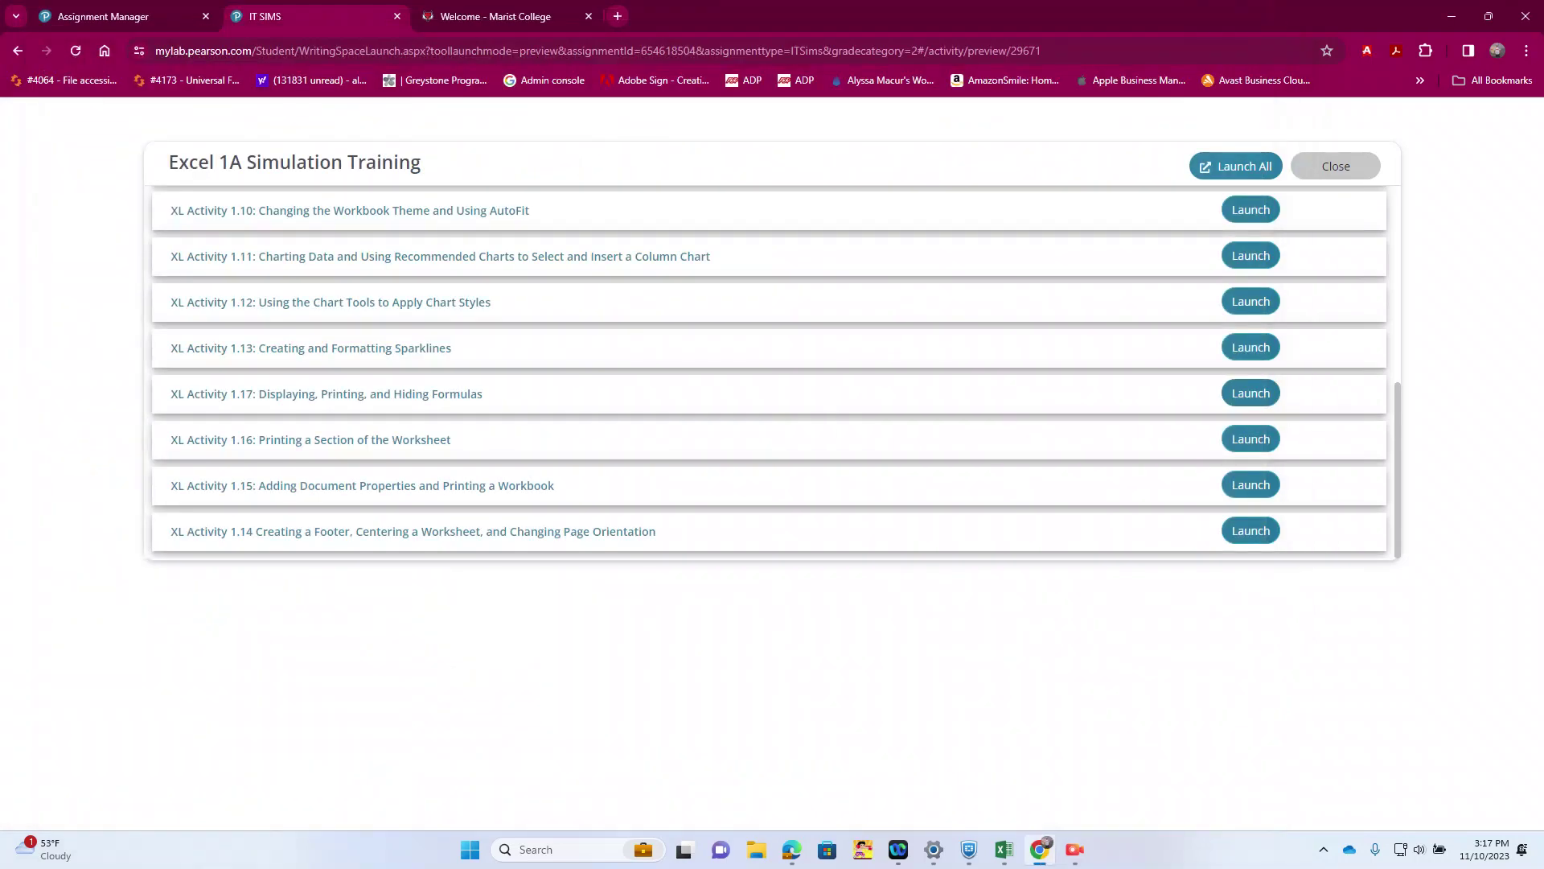
left_click(1075, 849)
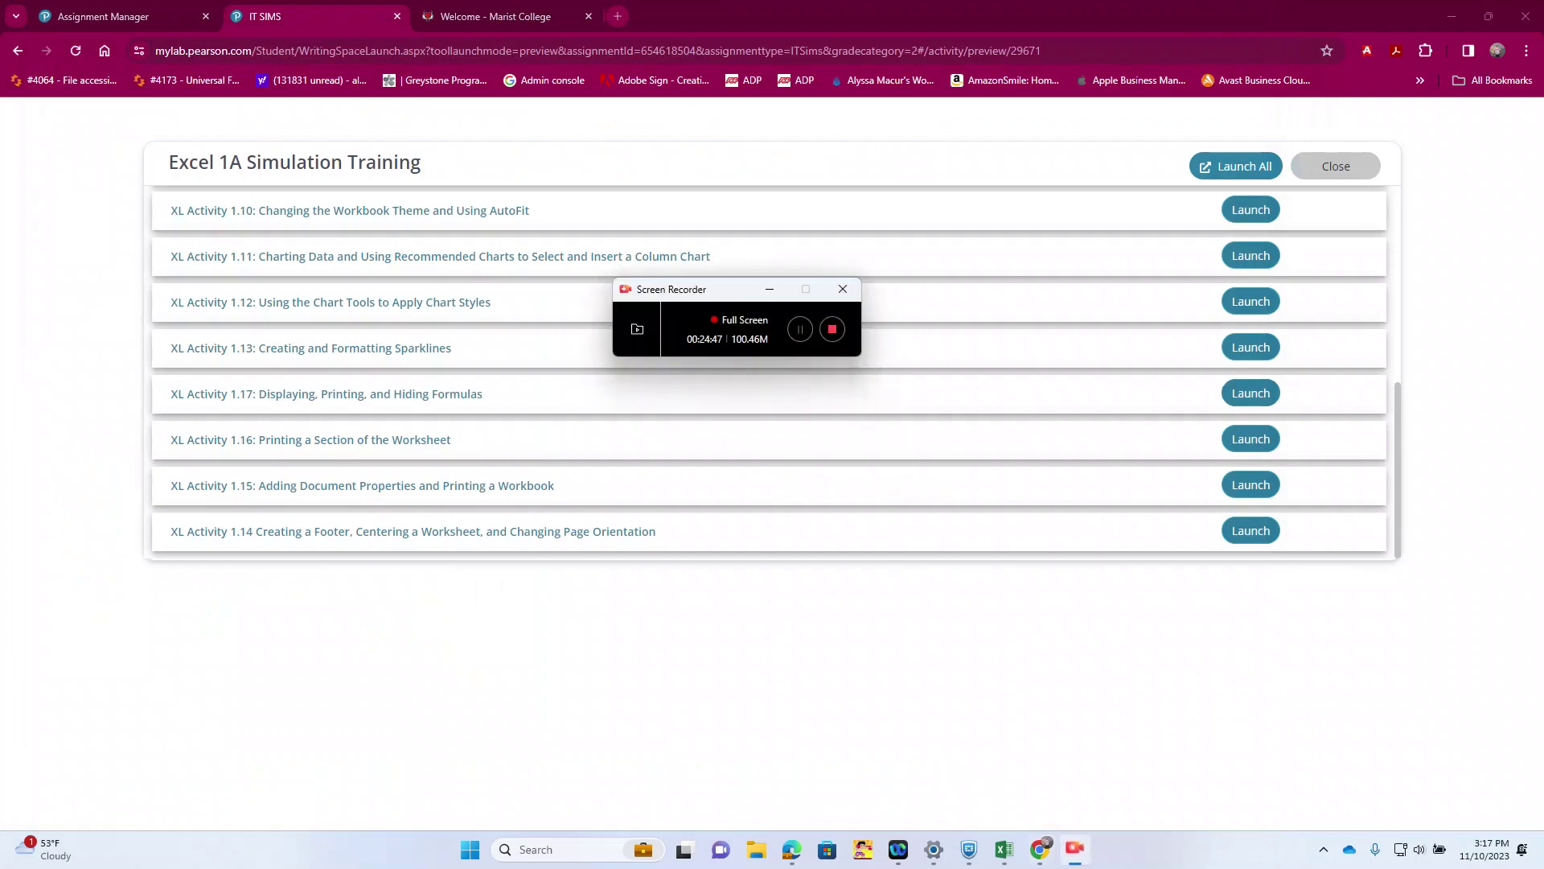